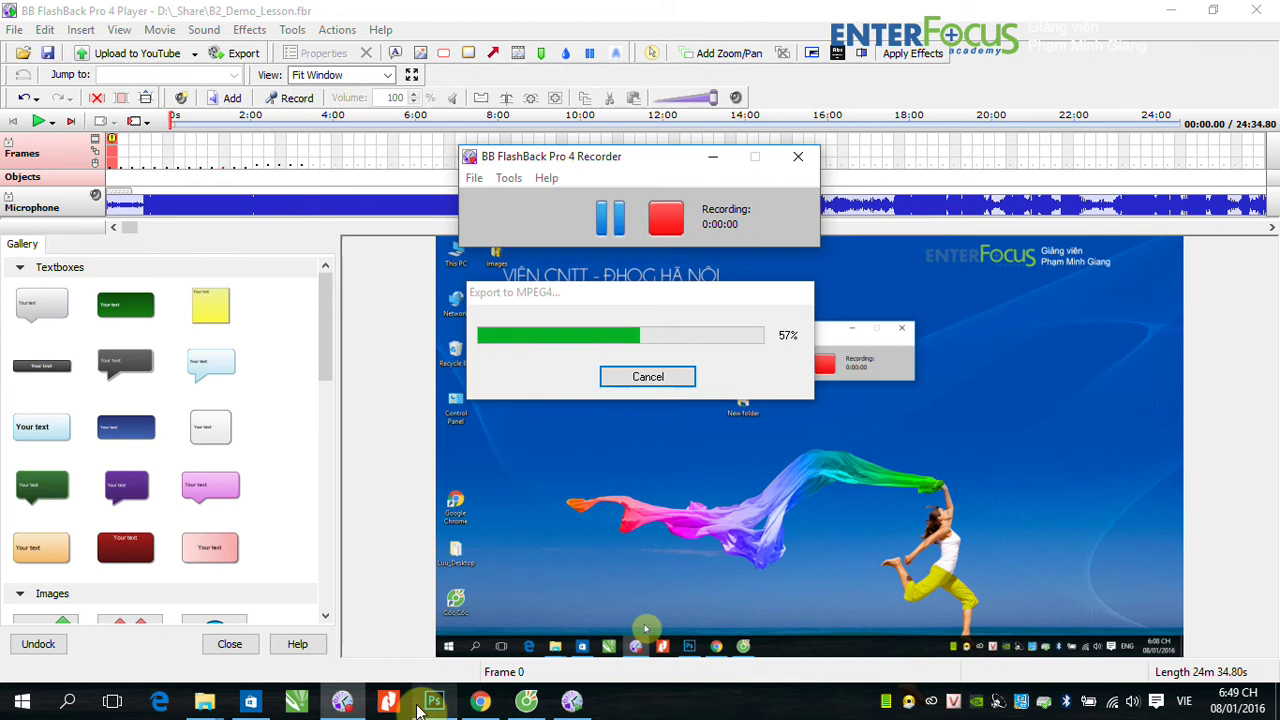
Create a blank white 1366×768 px document and dock the floating Glyphs panel on the right
click(432, 700)
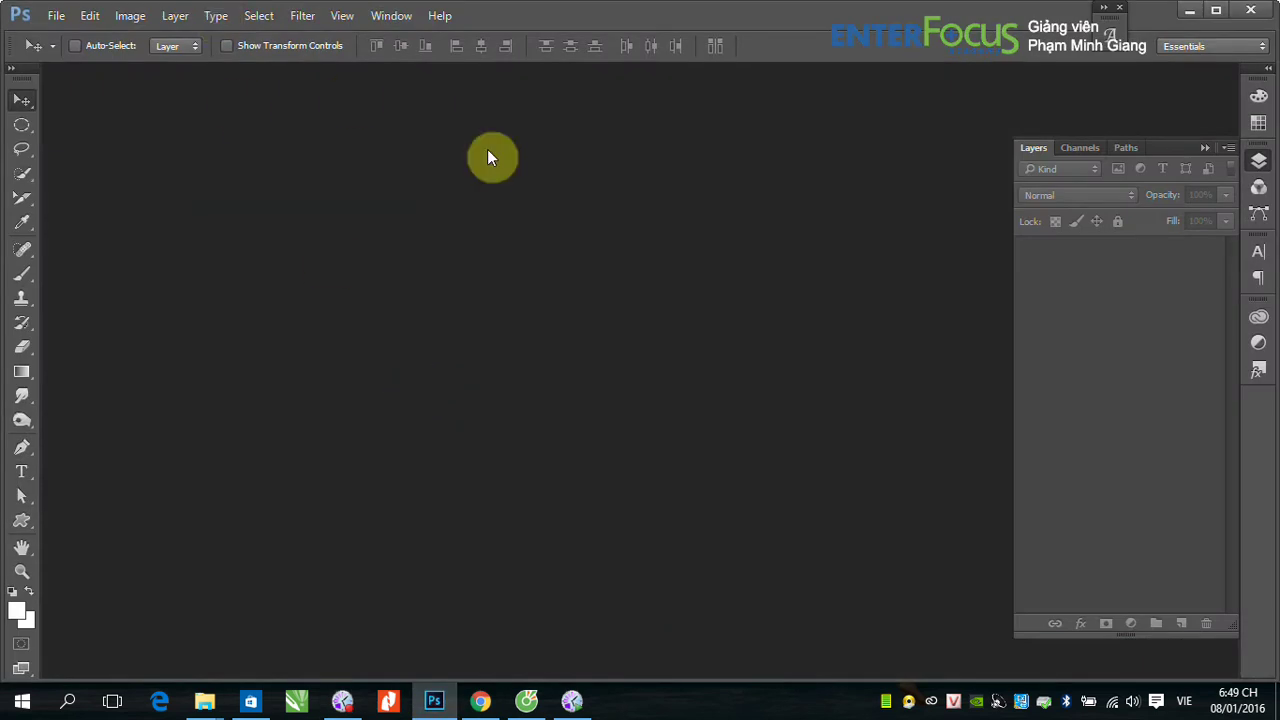
click(1204, 147)
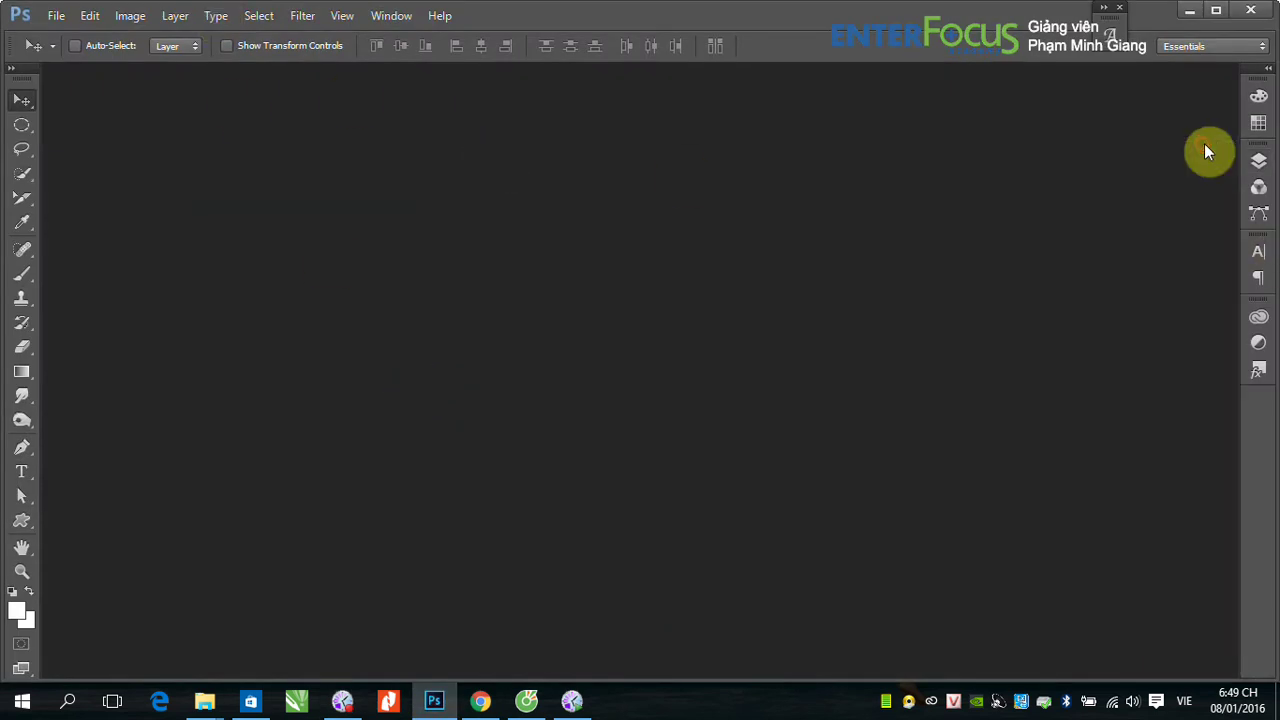
click(56, 16)
click(90, 40)
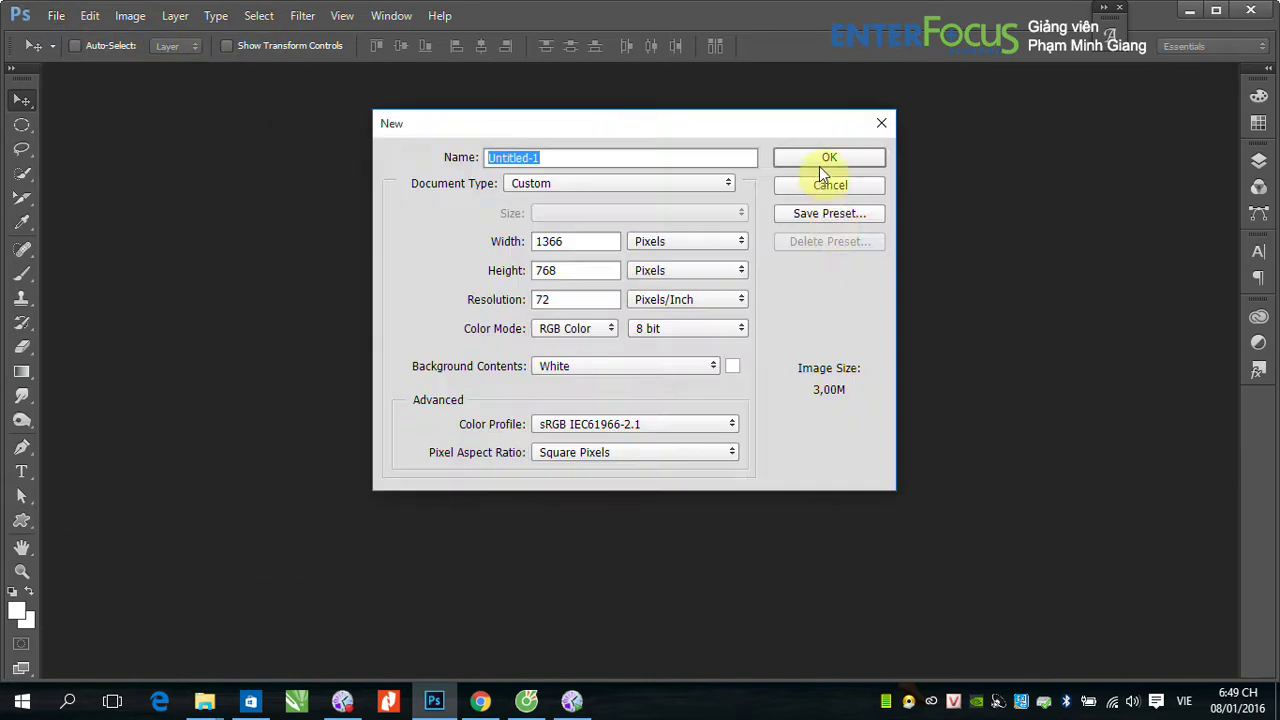
click(822, 164)
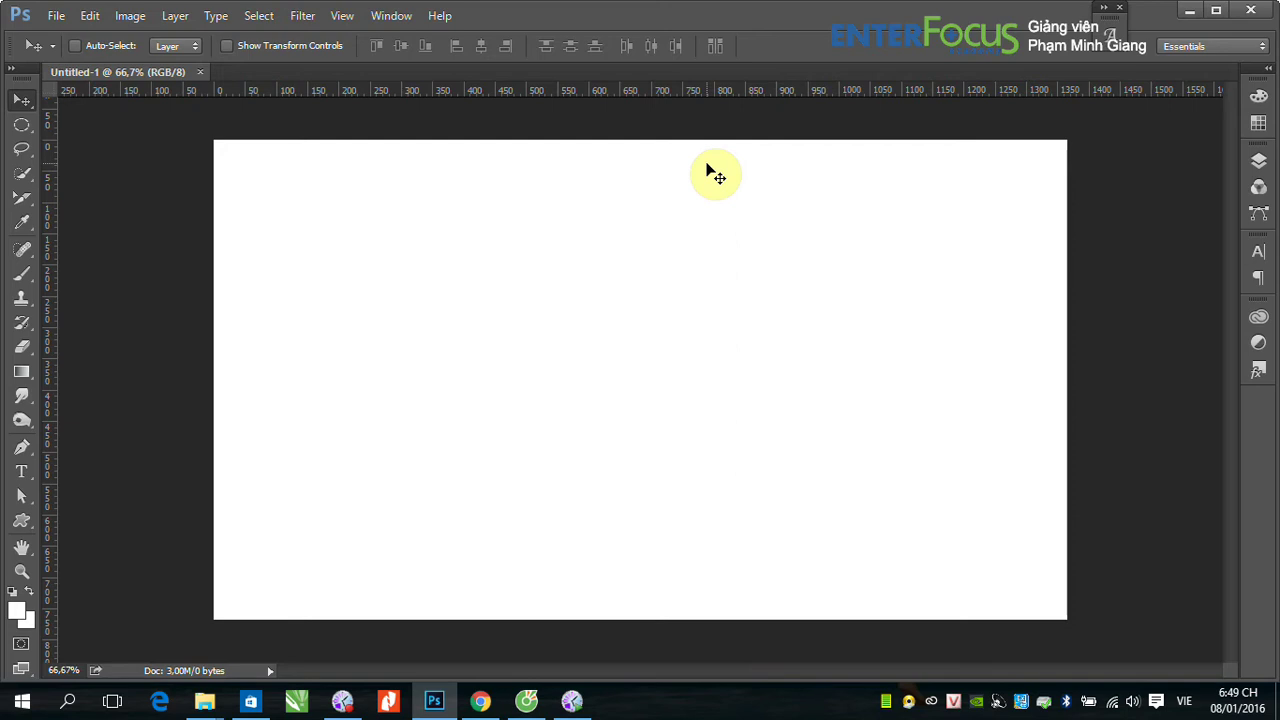
drag(1120, 22, 1199, 330)
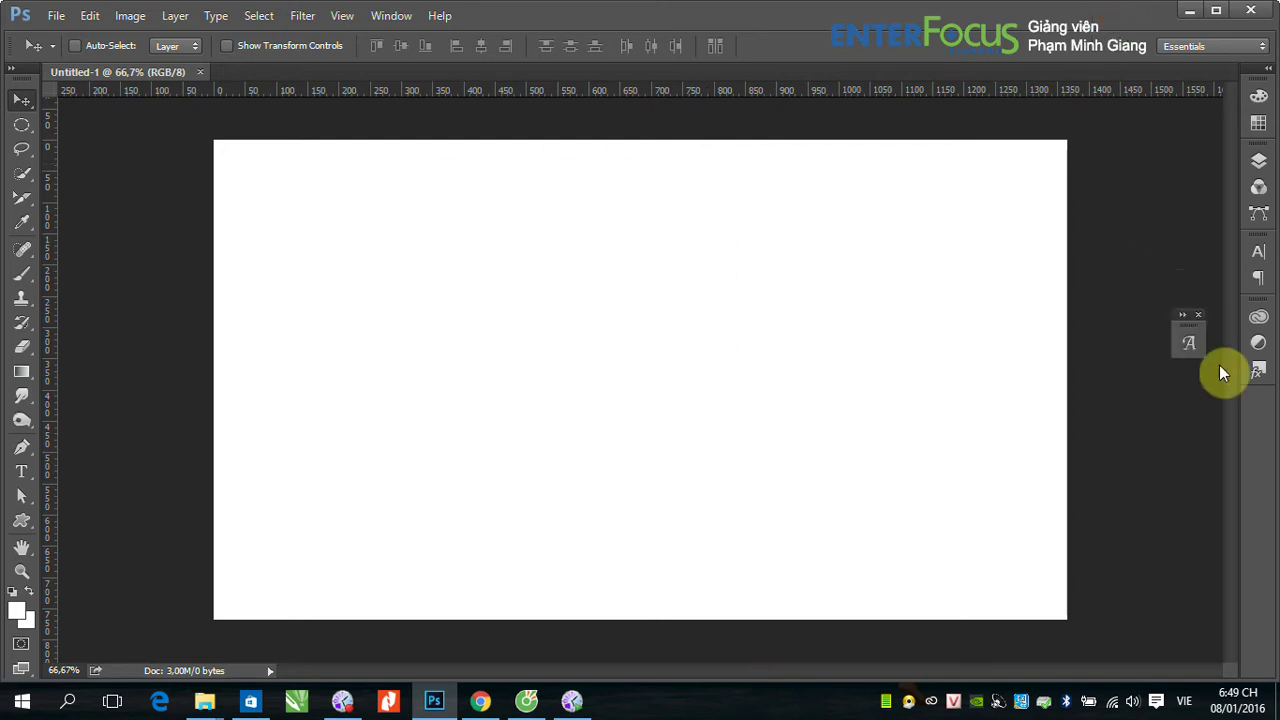
drag(1220, 373, 1264, 418)
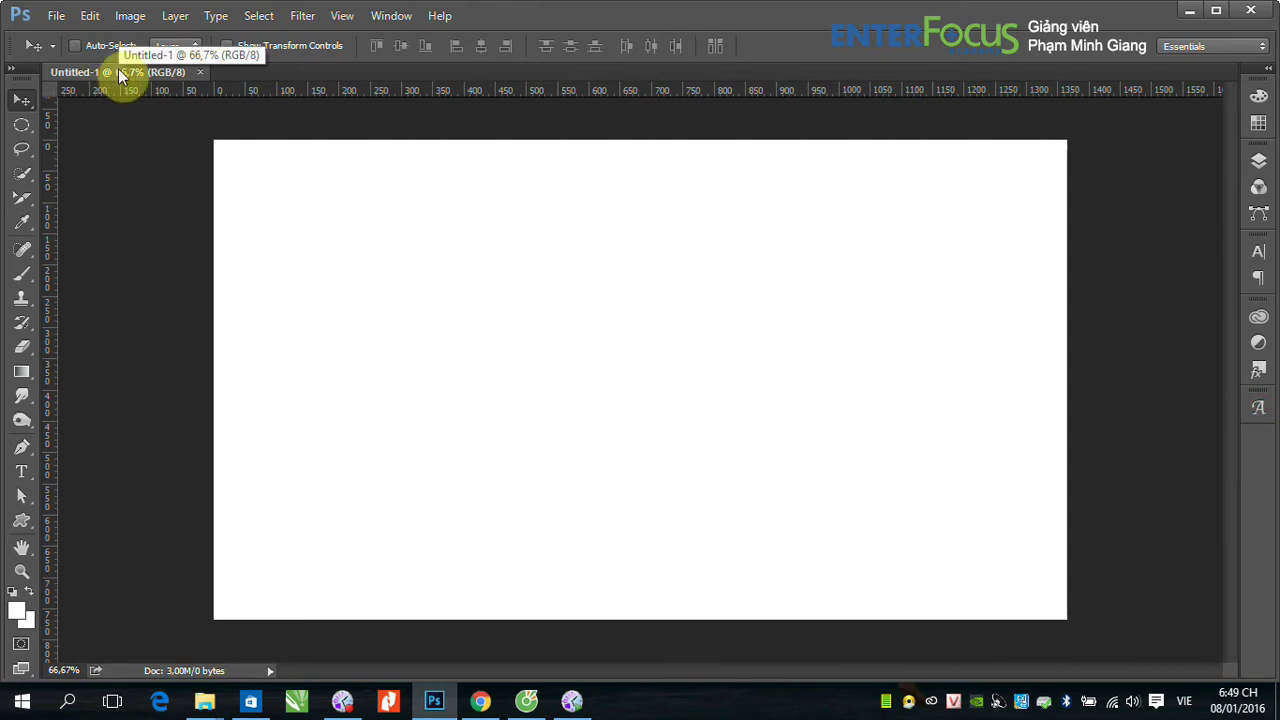
click(95, 20)
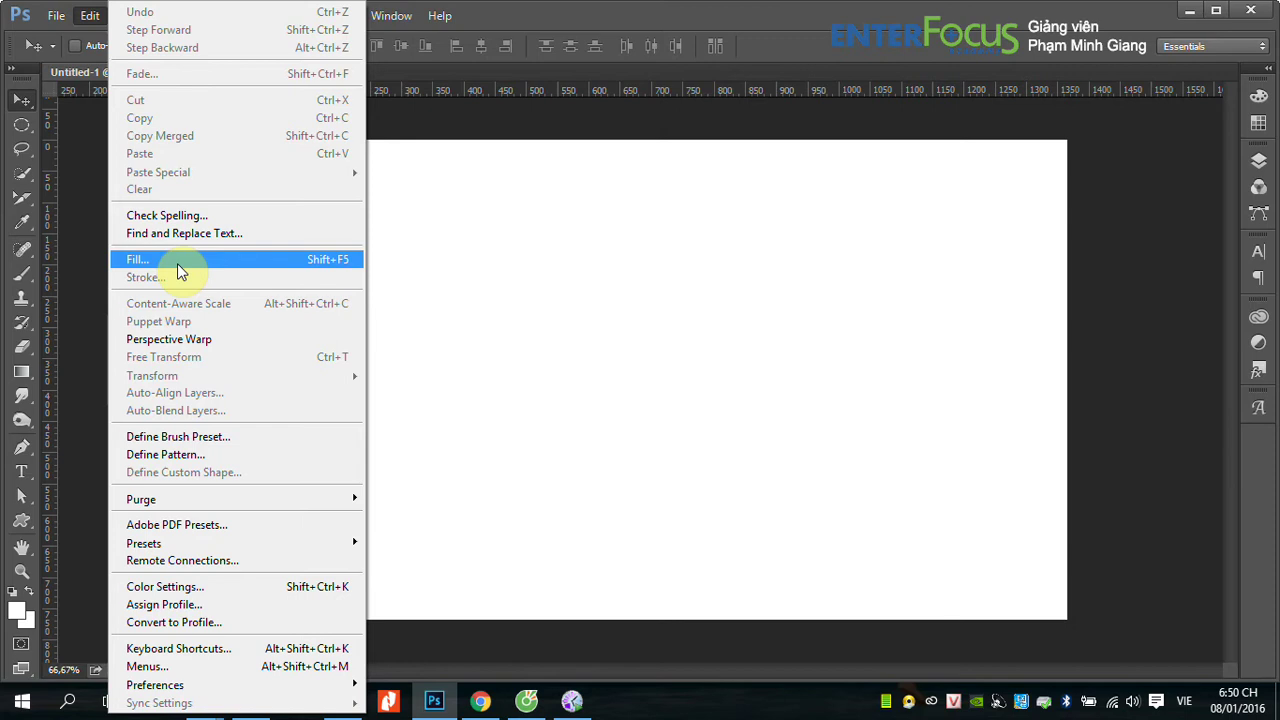
click(177, 263)
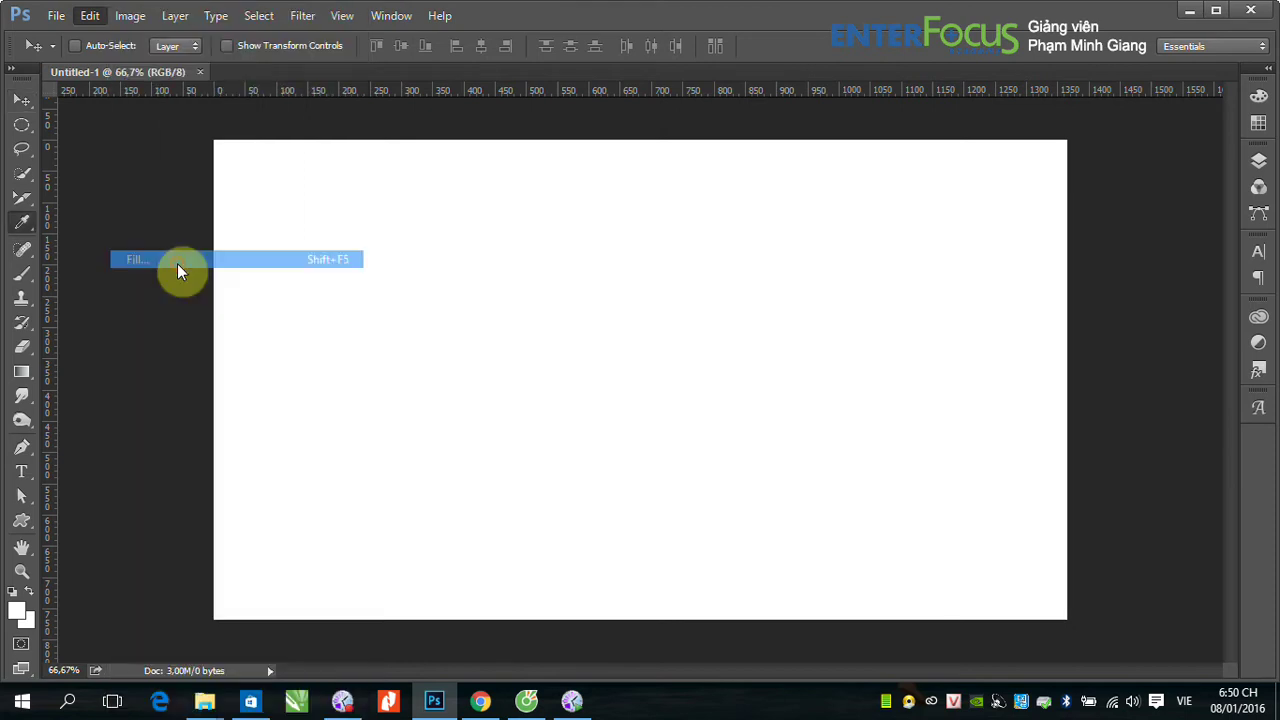
drag(293, 162, 539, 184)
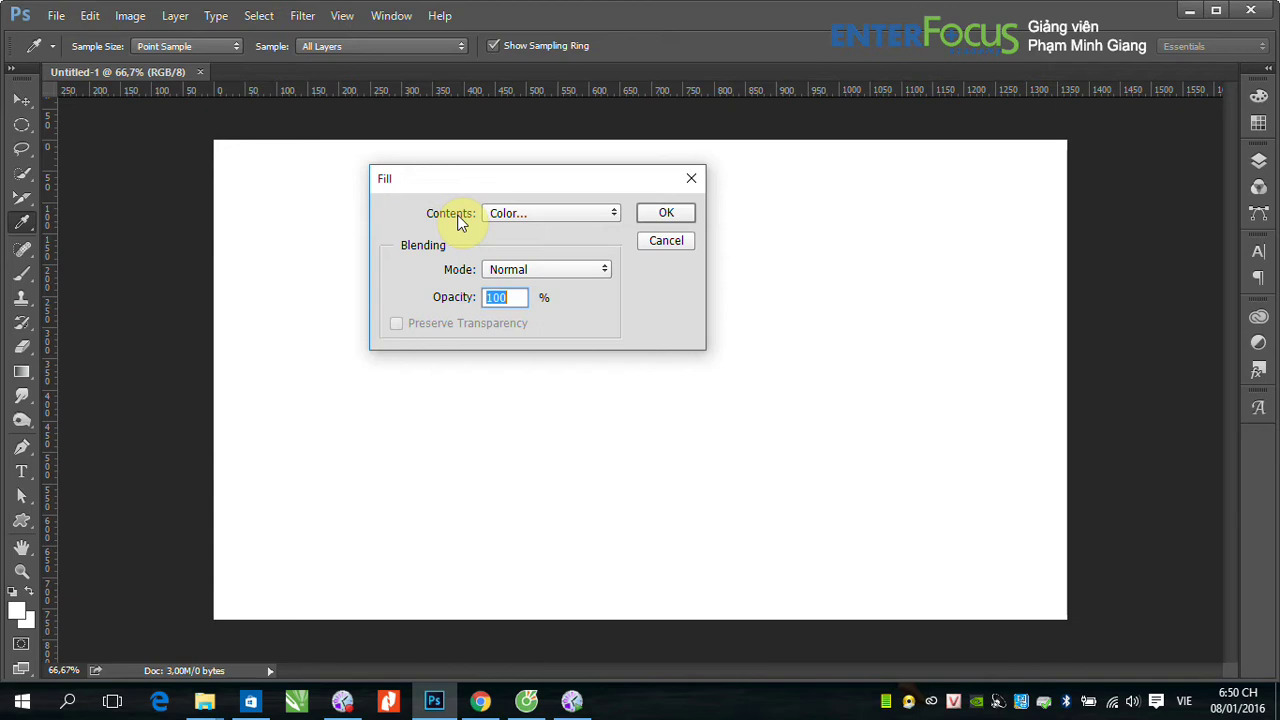
click(613, 214)
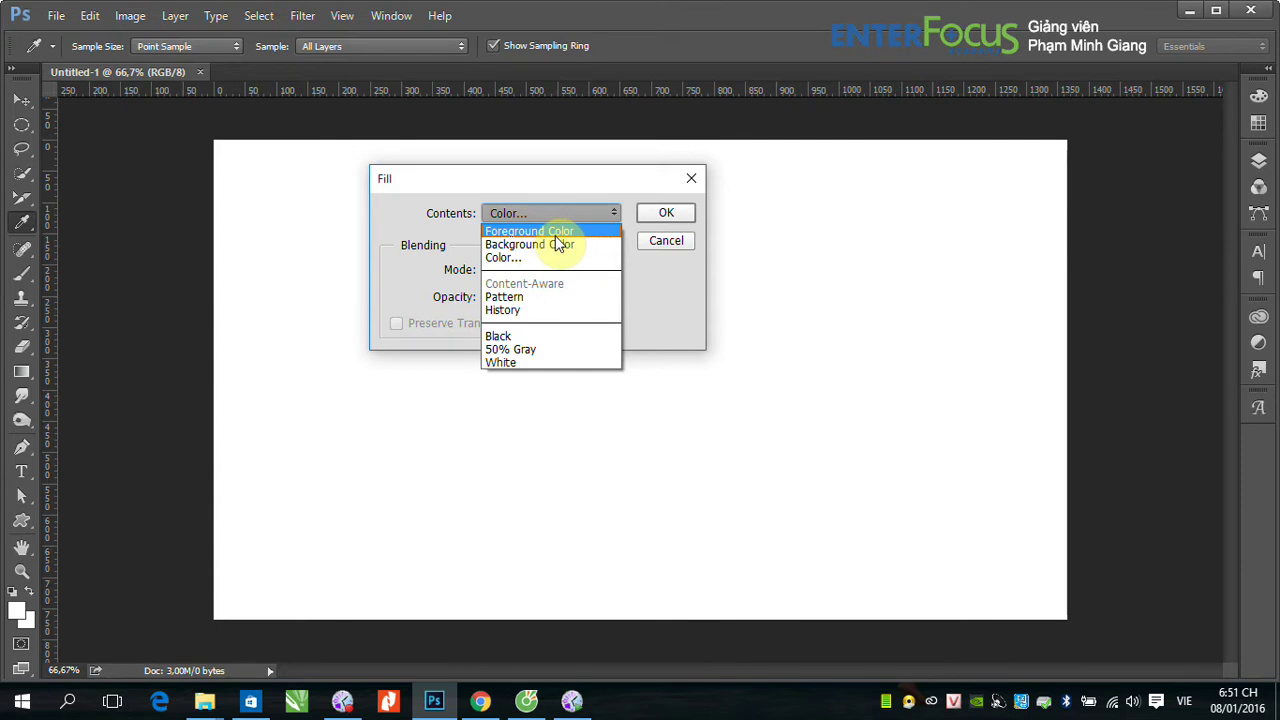
click(652, 250)
click(1130, 386)
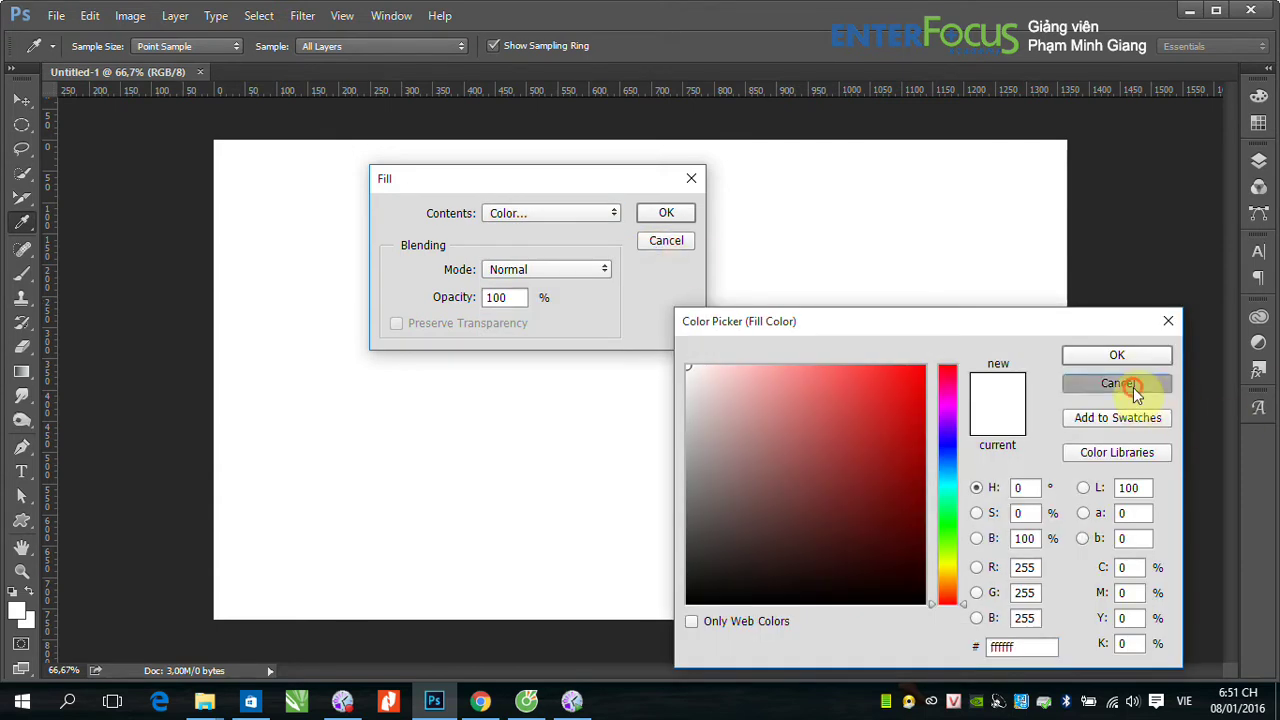
click(667, 243)
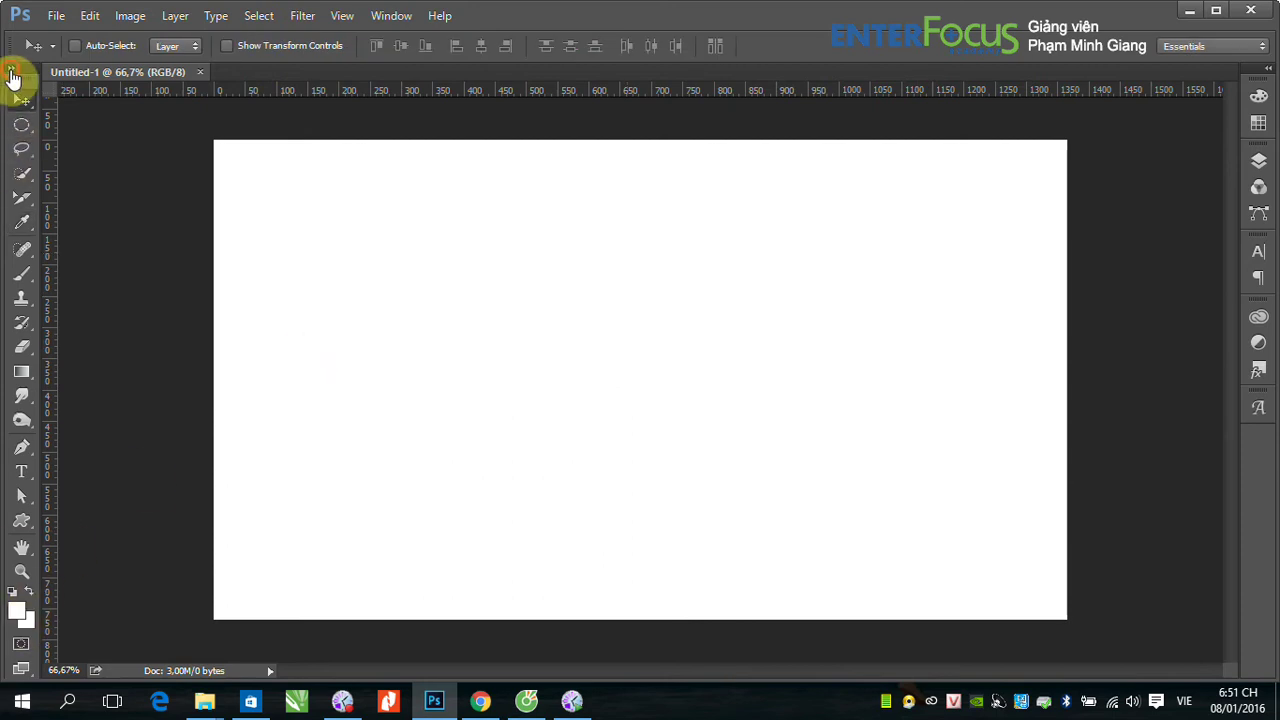
click(12, 68)
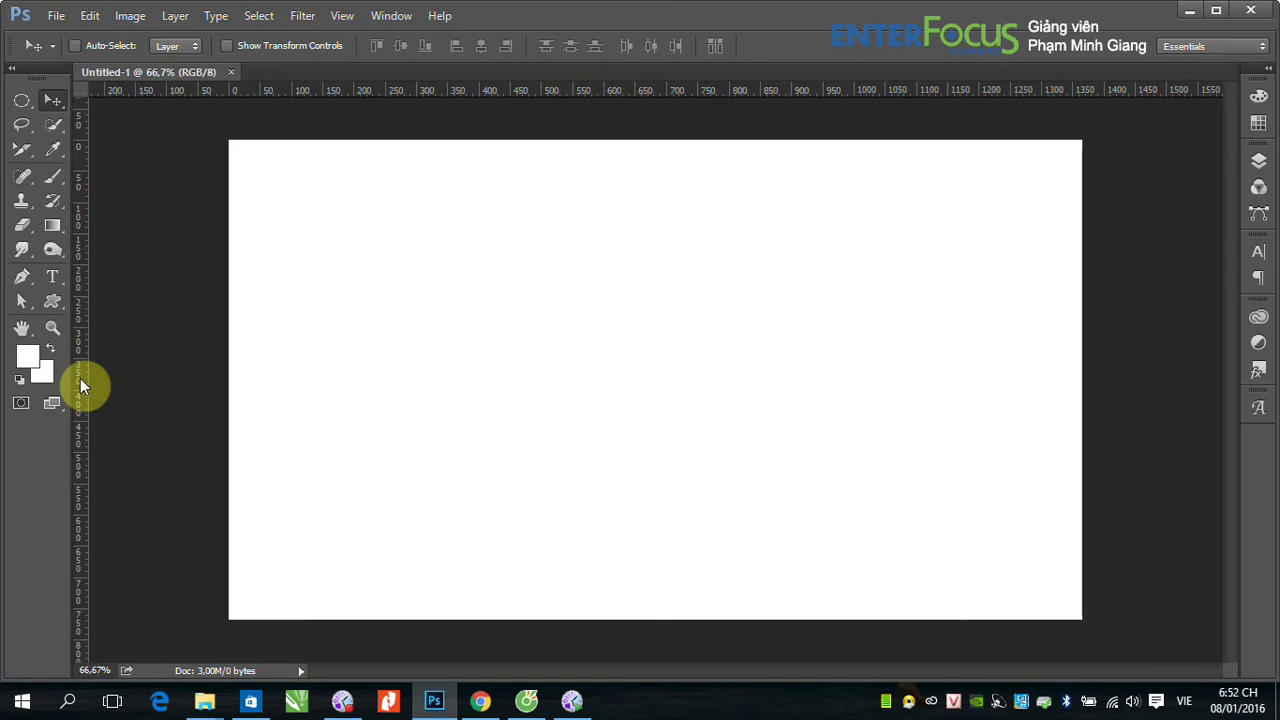
Set the foreground colour to red #e31f1f (R 227, G 31, B 31) in the Color Picker
click(27, 360)
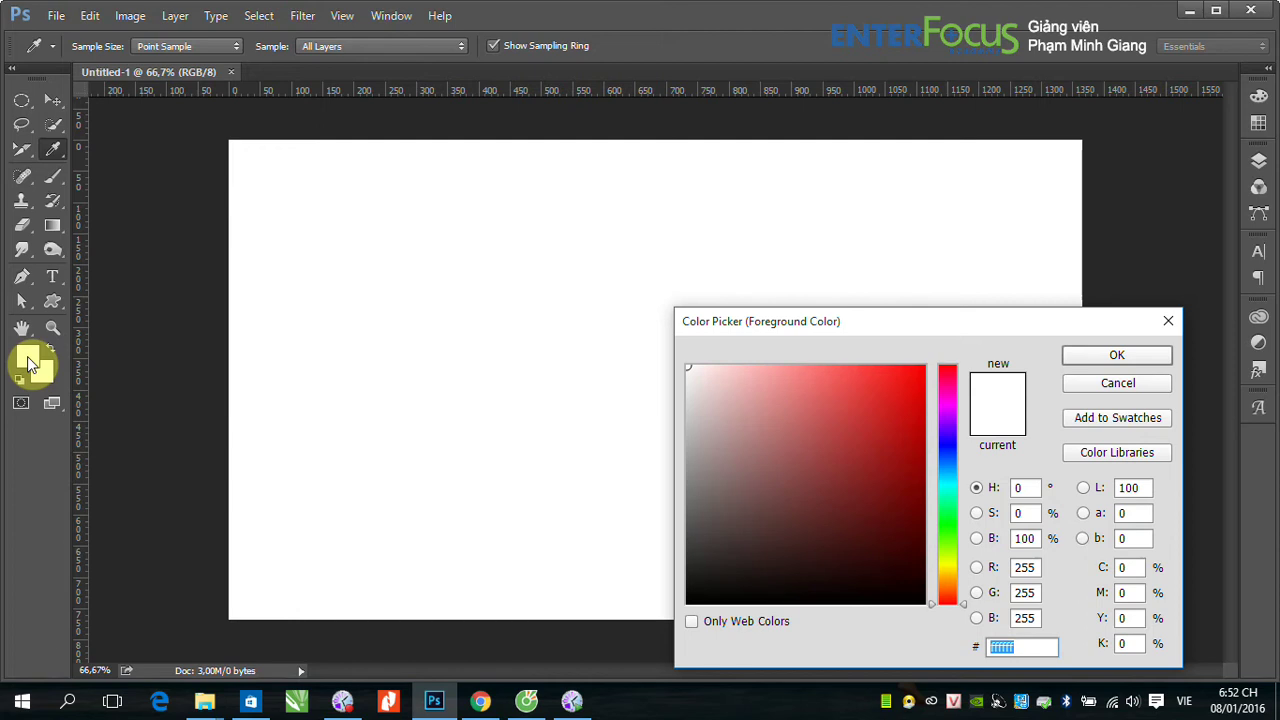
drag(717, 326, 431, 210)
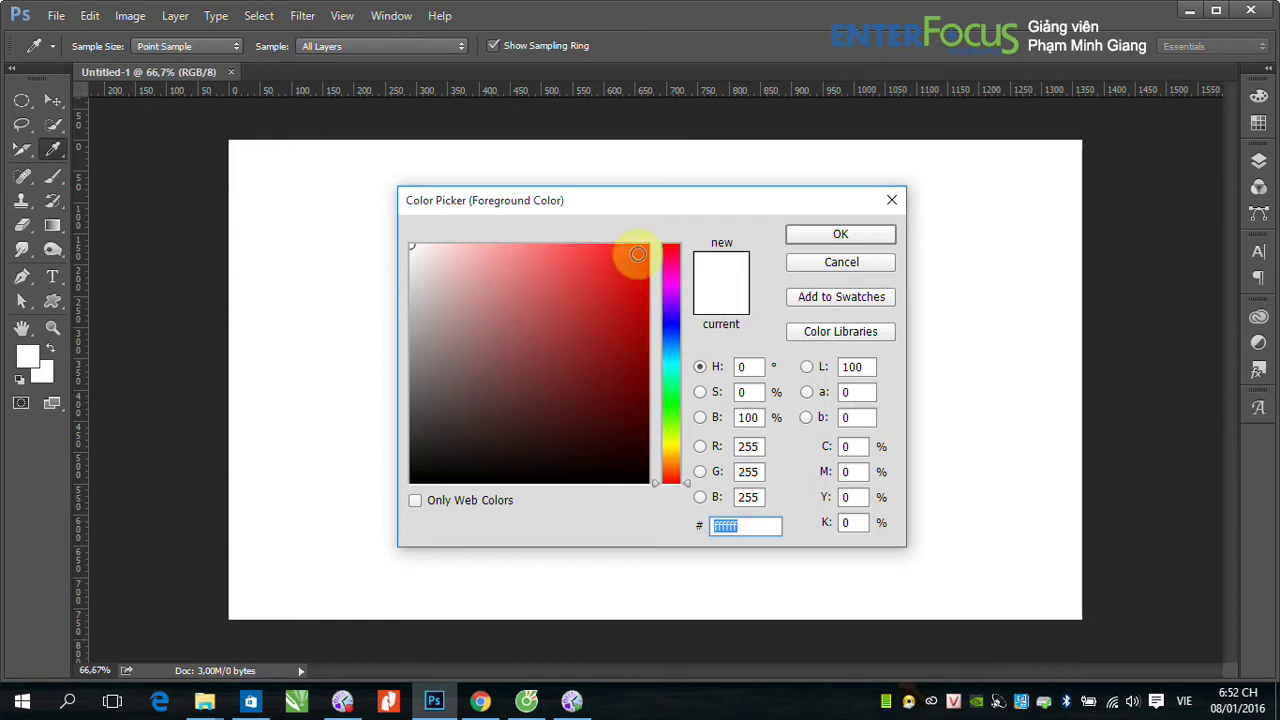
click(638, 254)
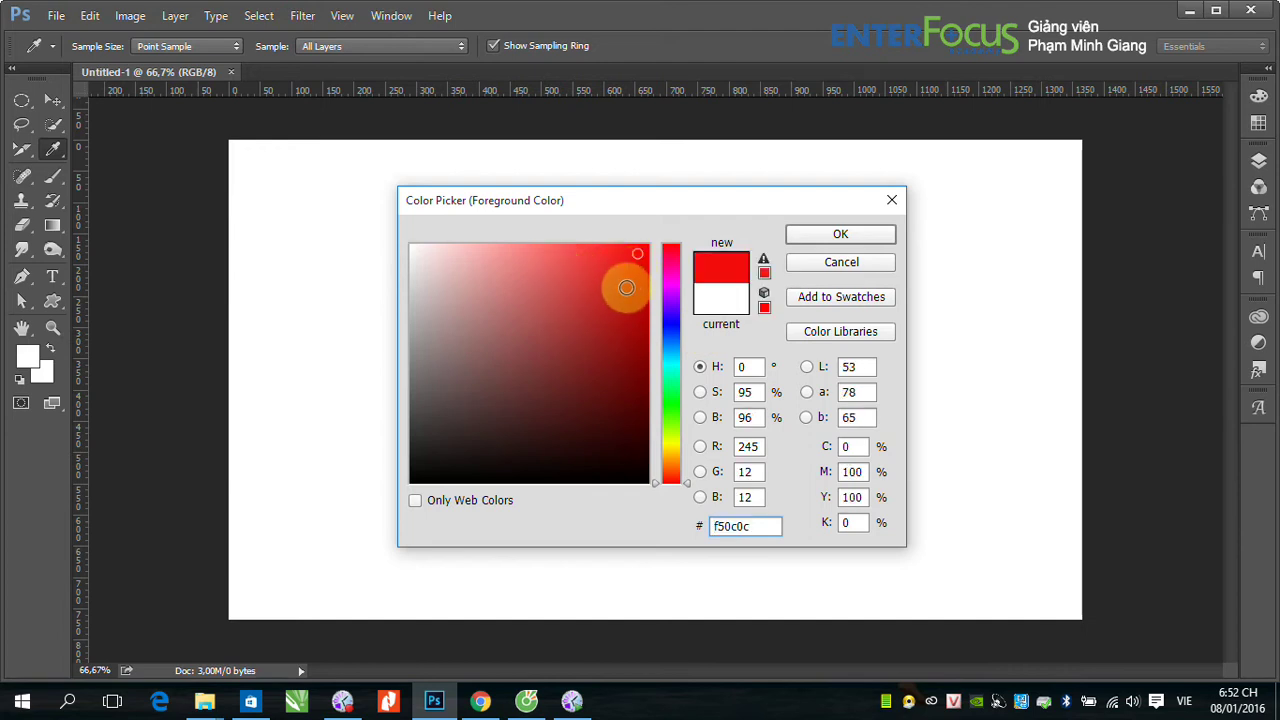
click(634, 283)
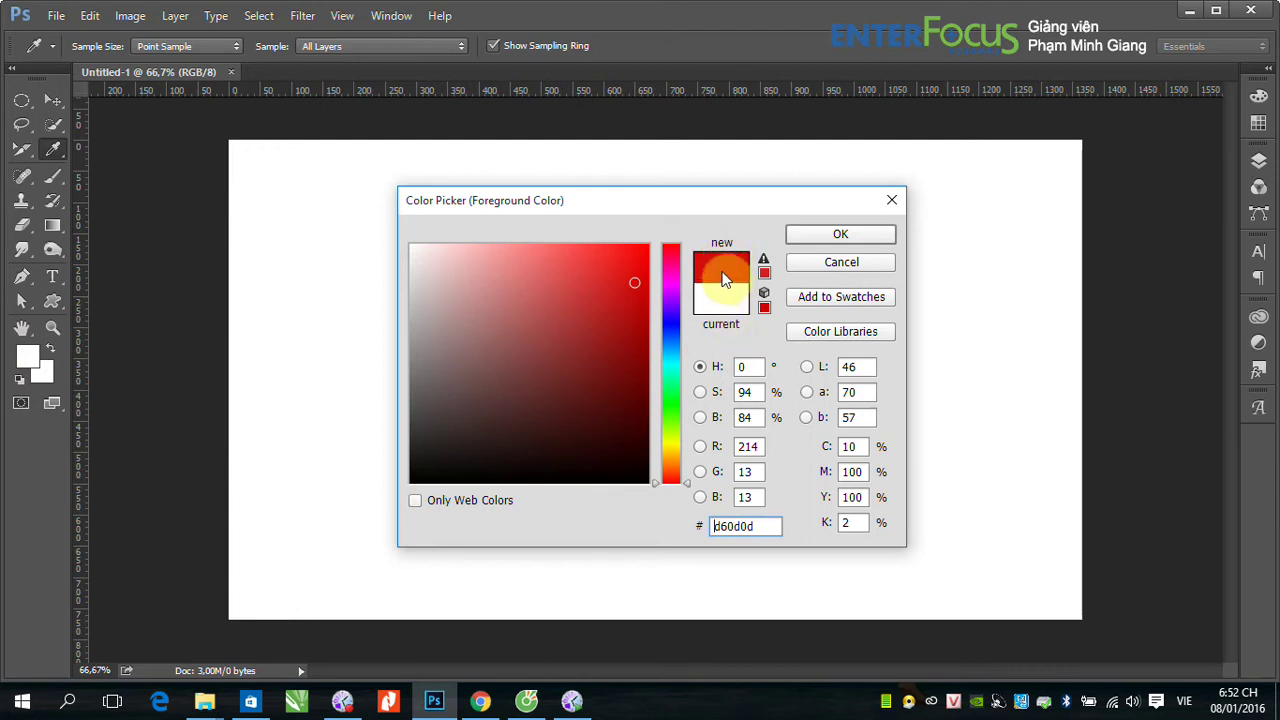
click(570, 311)
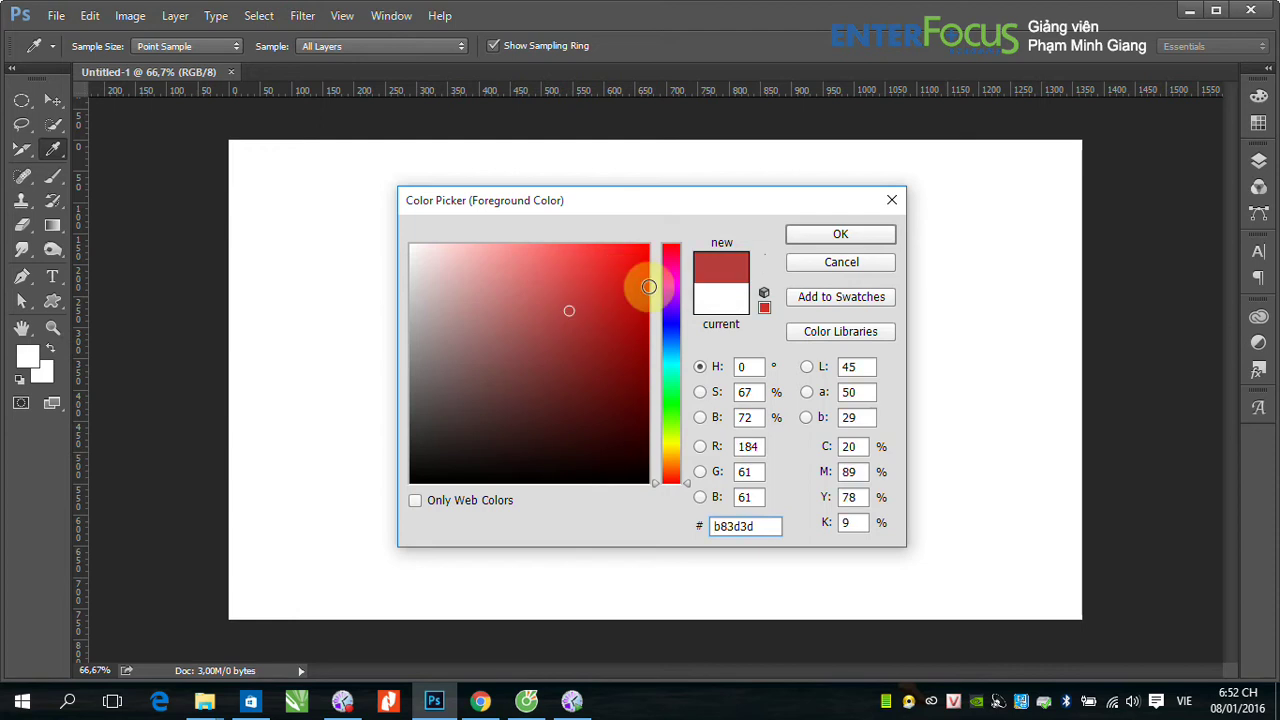
click(616, 271)
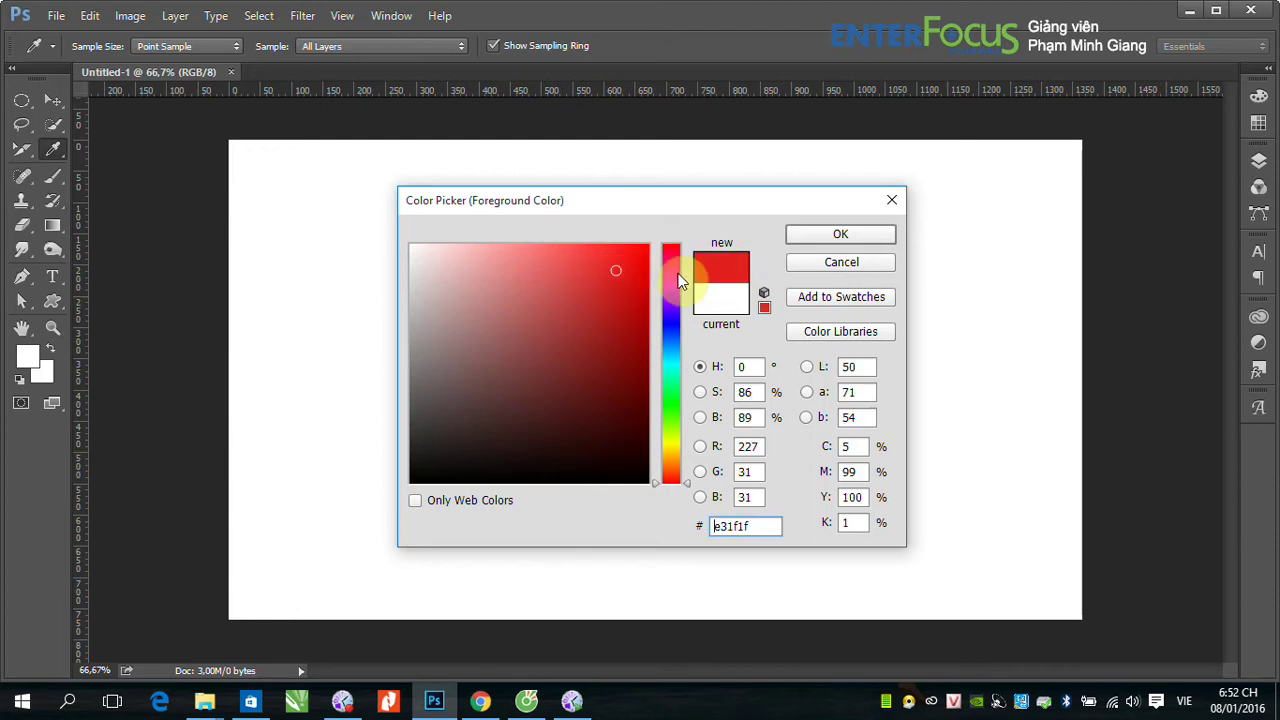
click(843, 245)
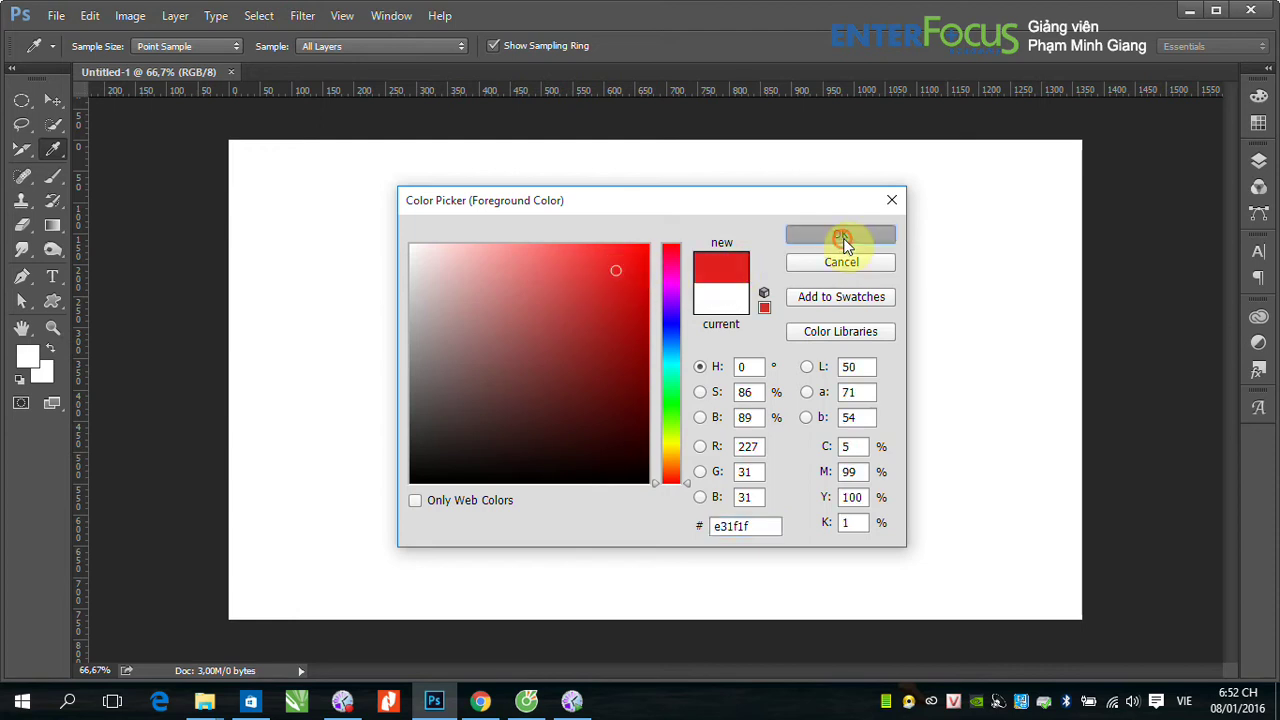
key(v)
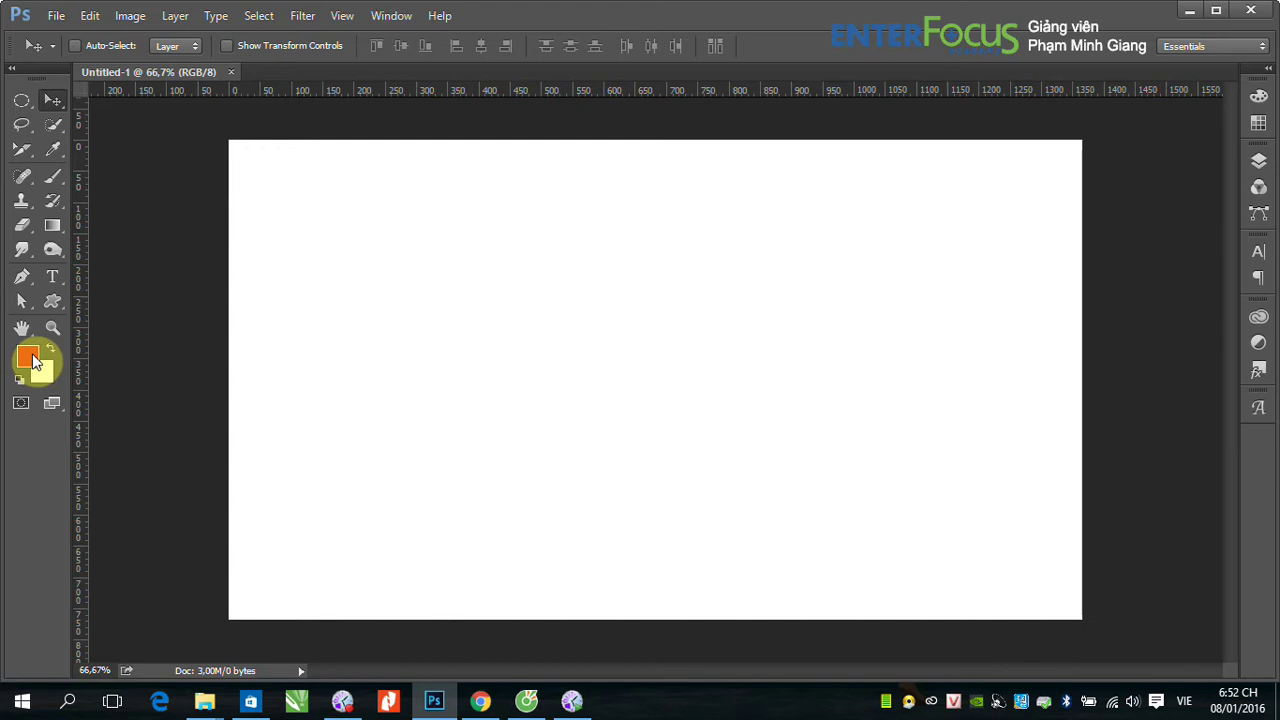
click(35, 362)
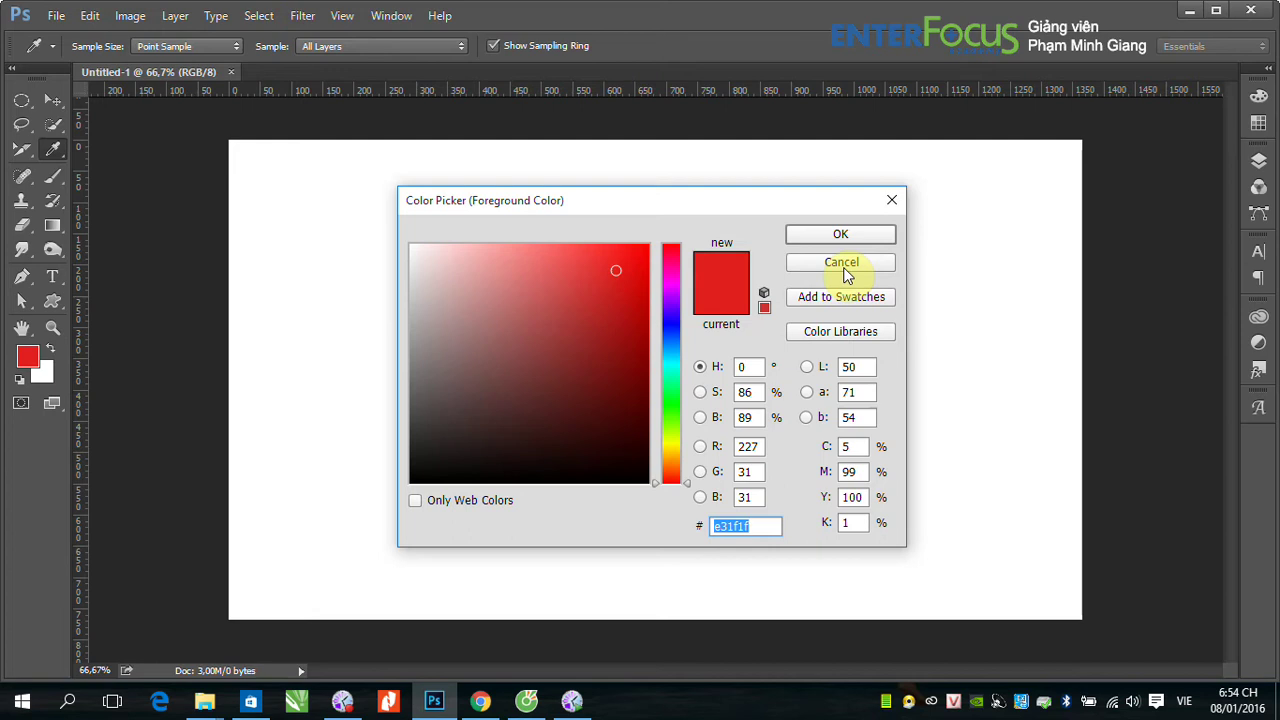
click(891, 200)
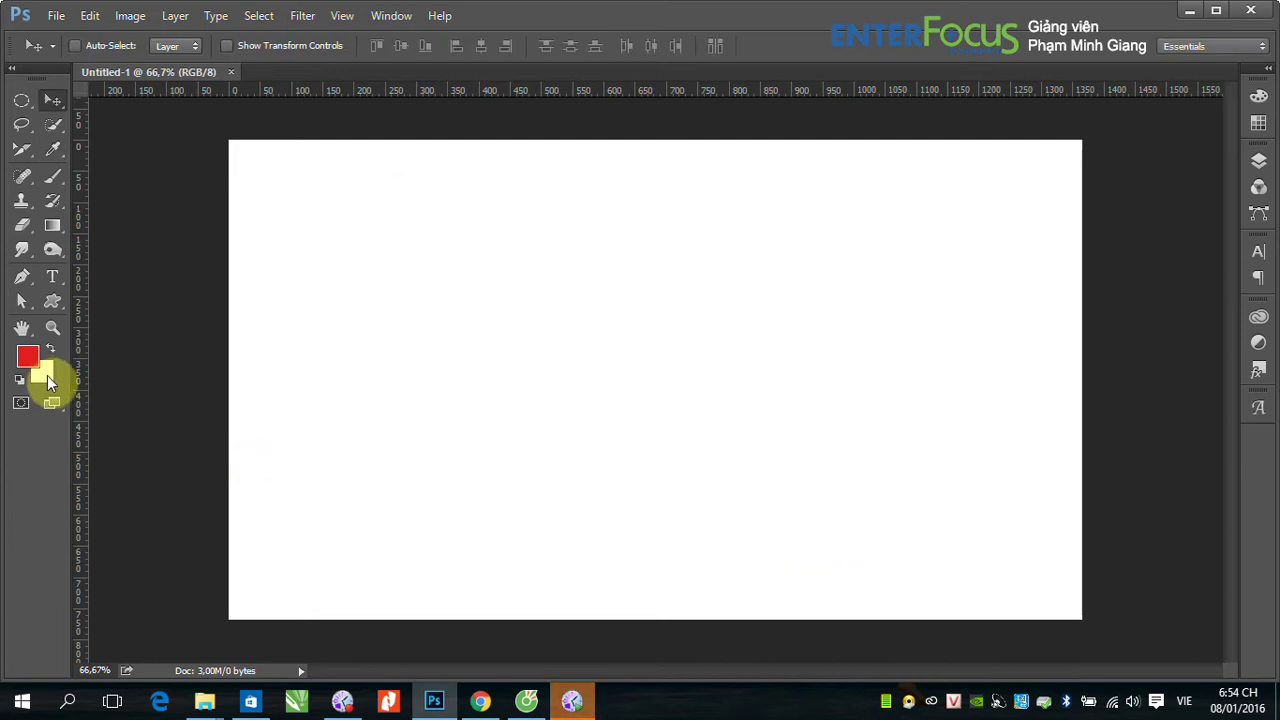
Try a deep blue background colour, then restore default black foreground and white background
click(45, 372)
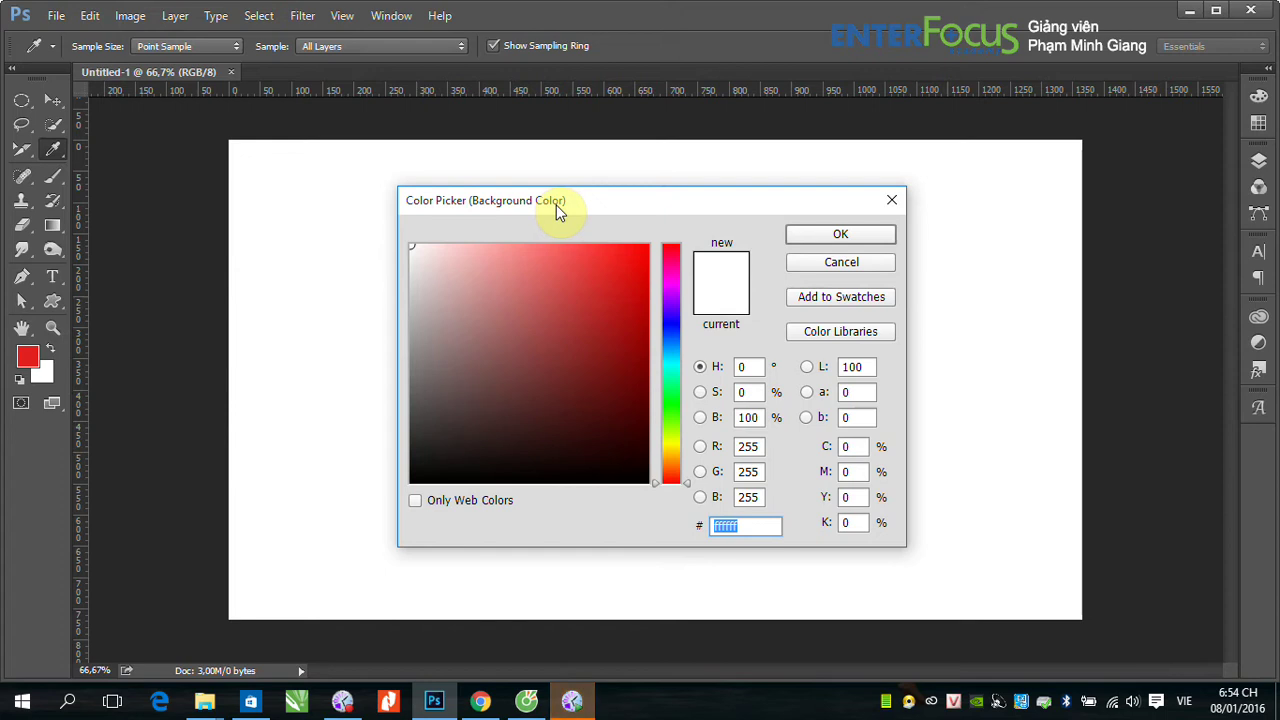
click(674, 324)
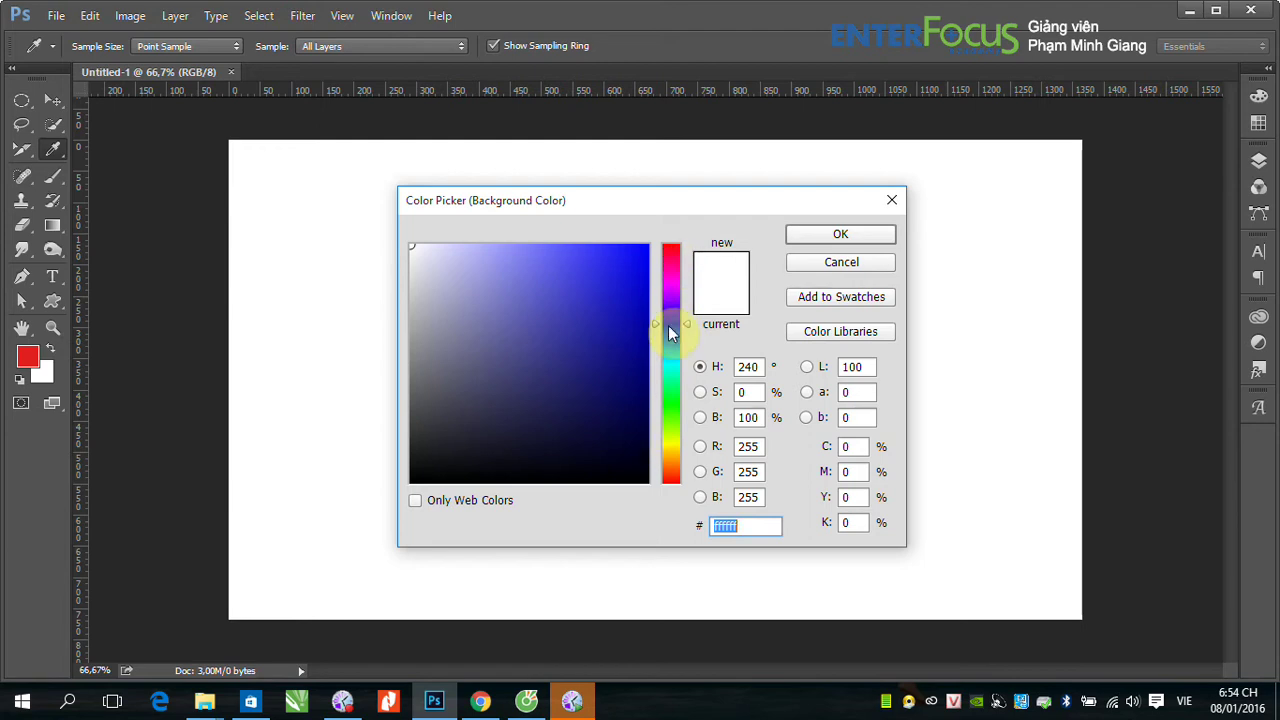
drag(631, 277, 635, 262)
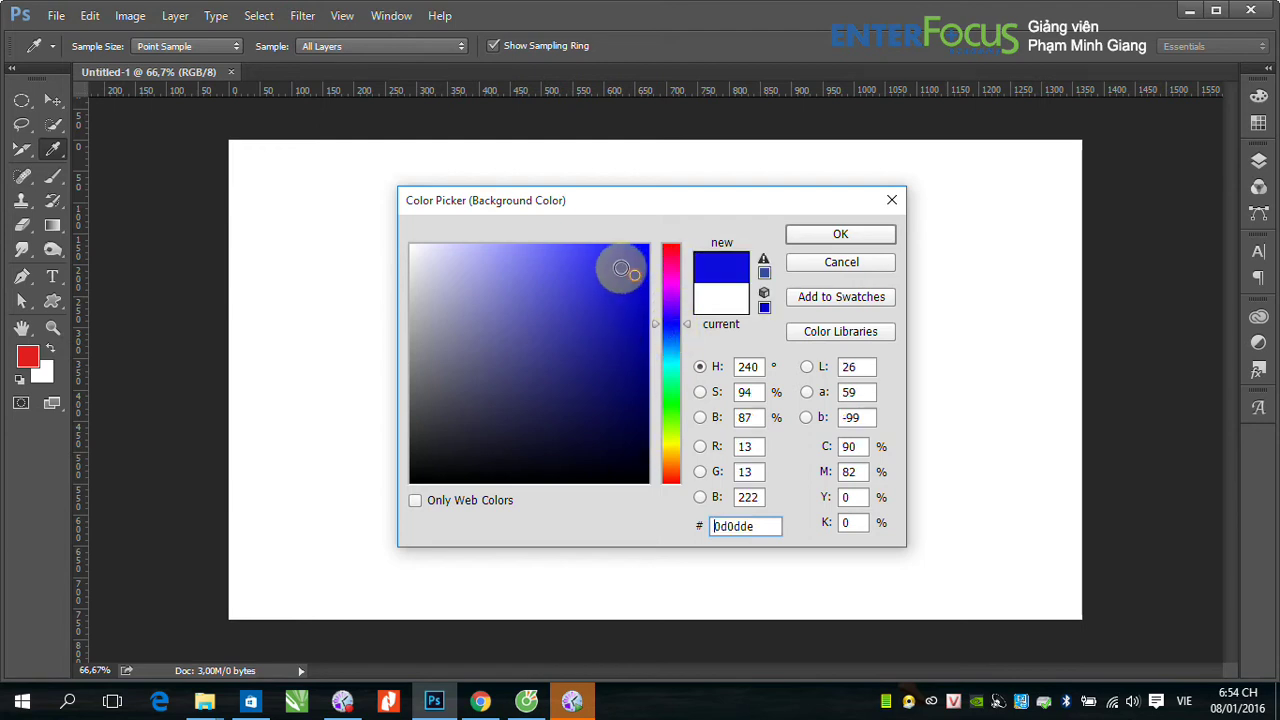
click(632, 304)
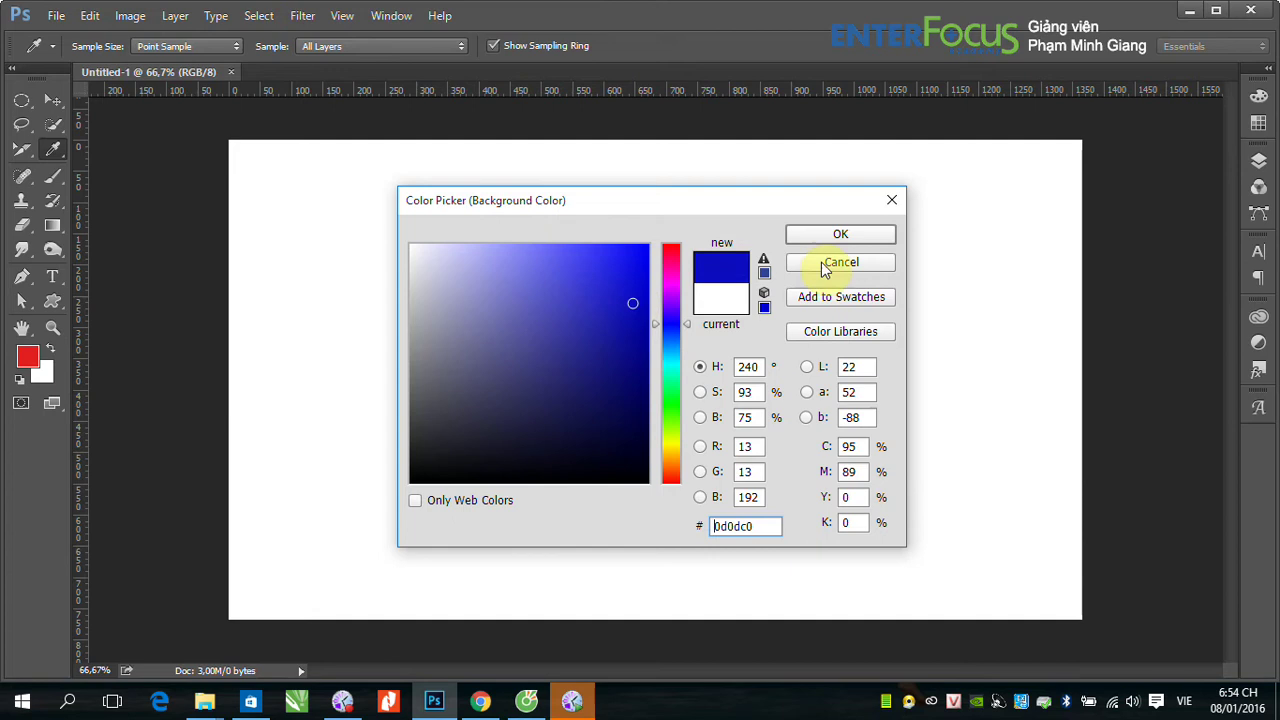
click(840, 234)
key(v)
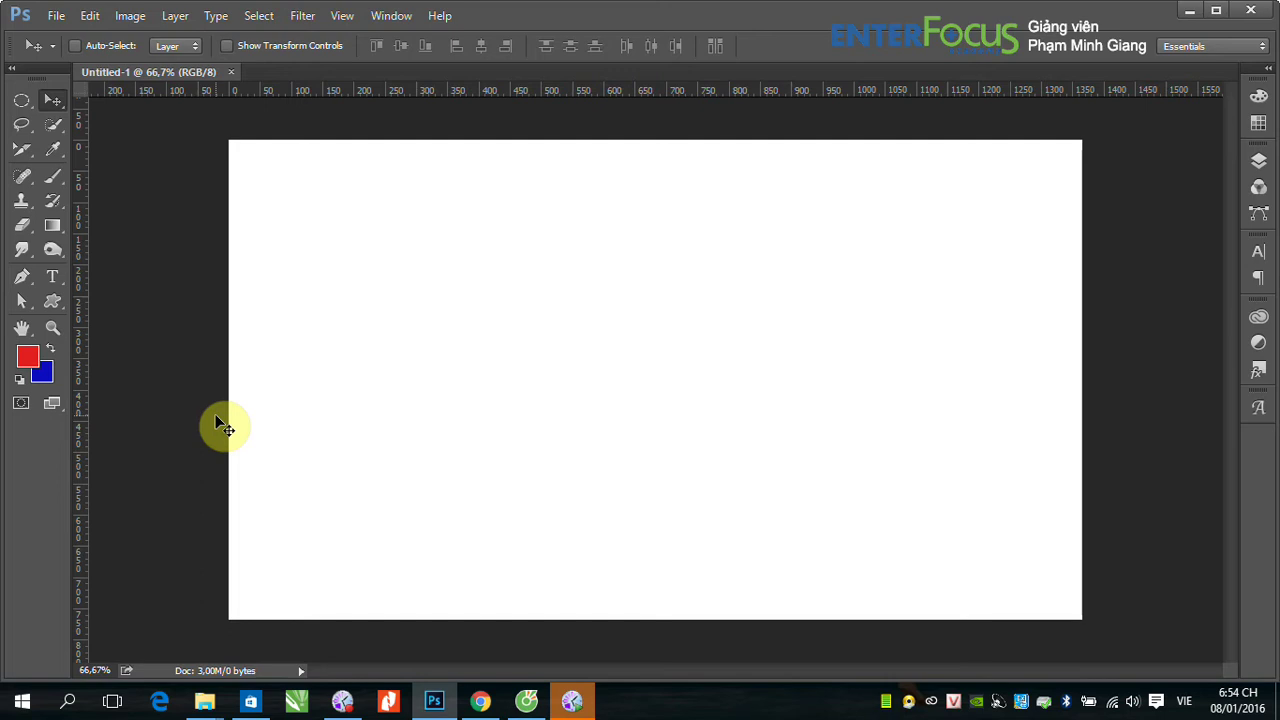
click(21, 379)
click(53, 350)
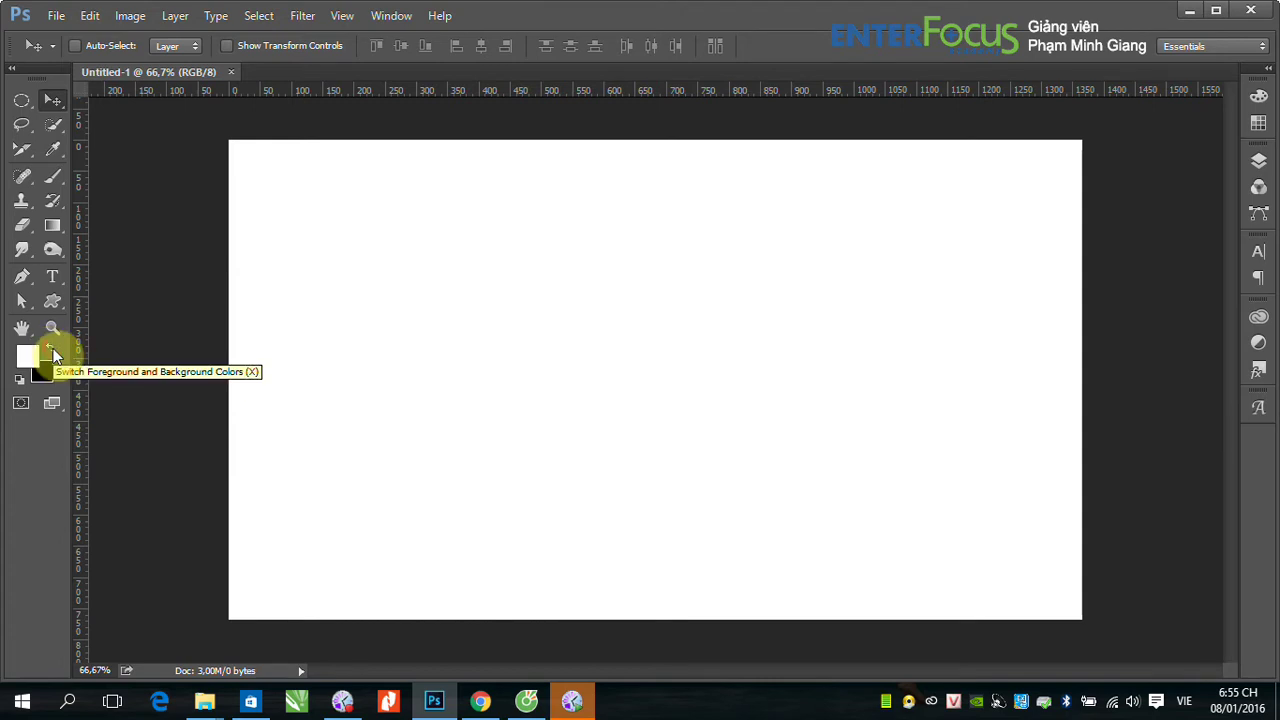
click(54, 352)
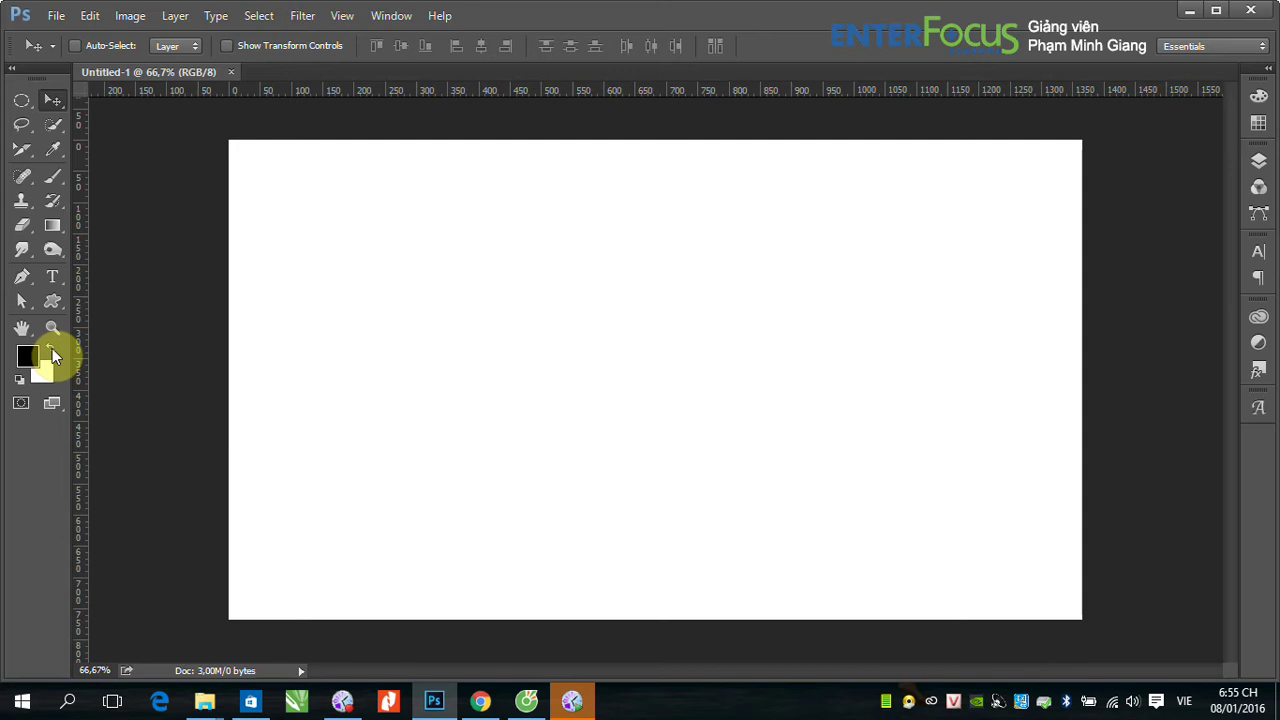
Fill the whole canvas with the black foreground colour
click(89, 15)
click(171, 259)
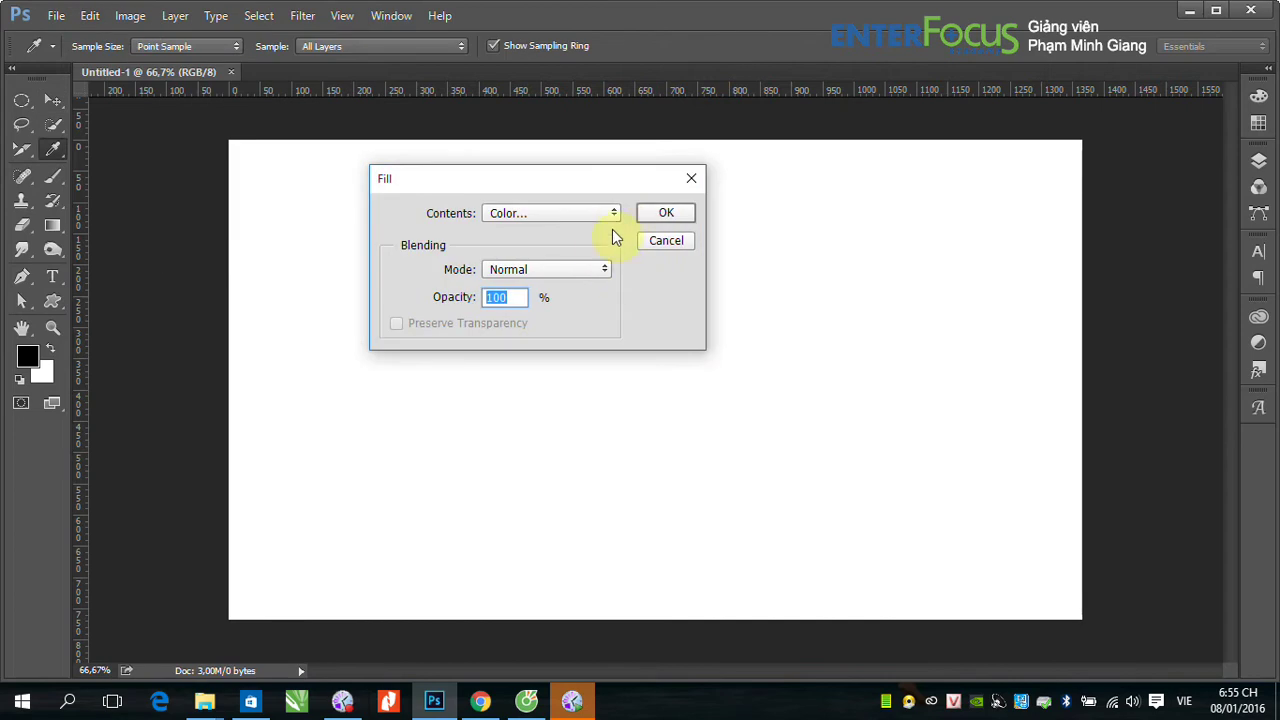
click(616, 214)
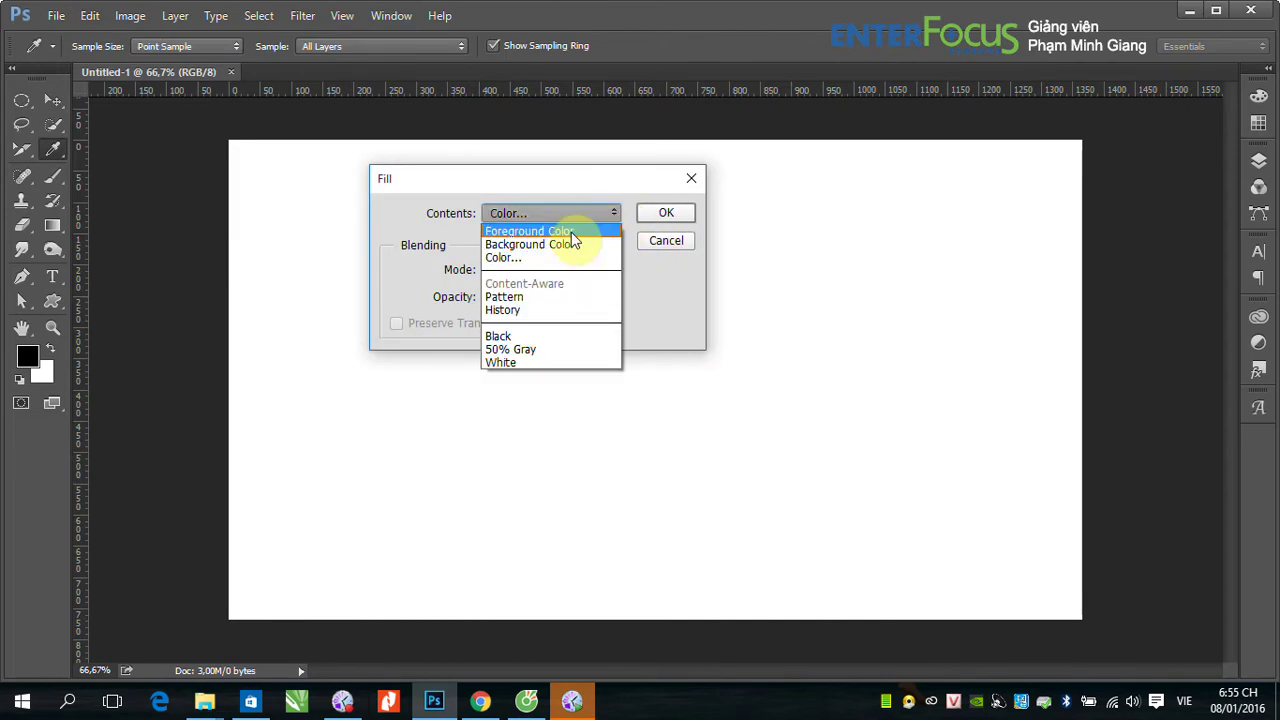
click(571, 232)
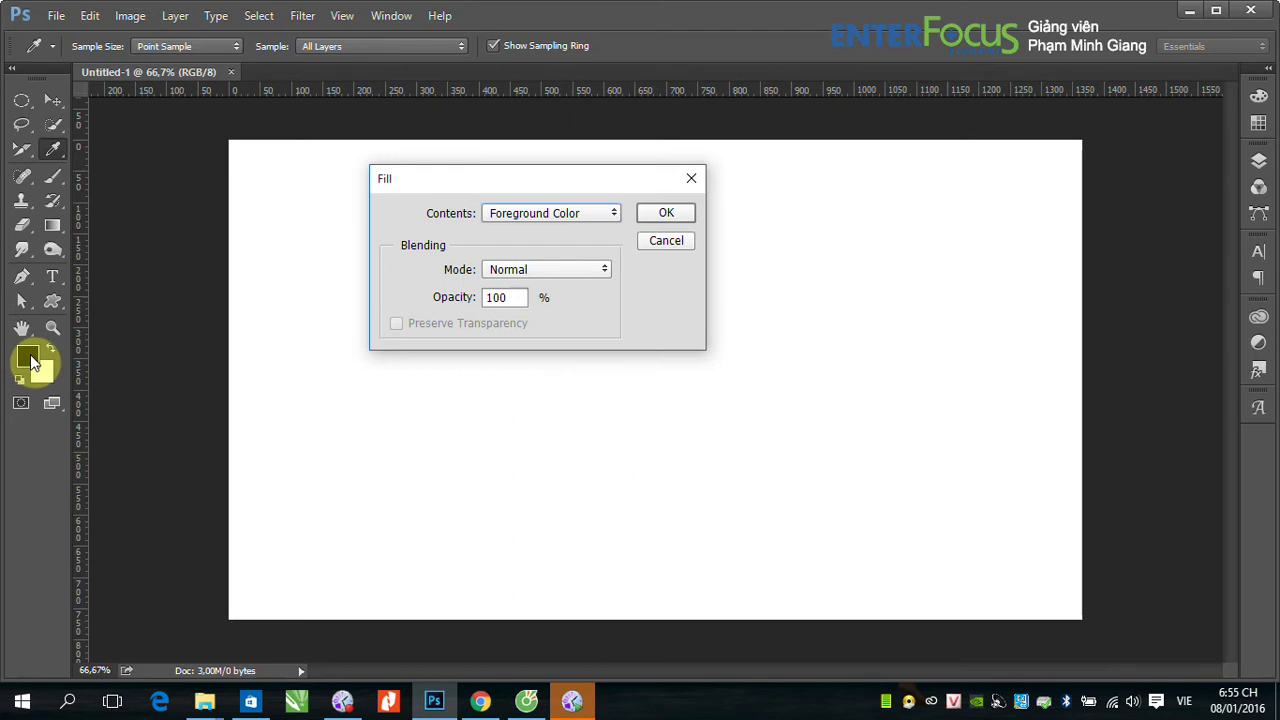
click(667, 216)
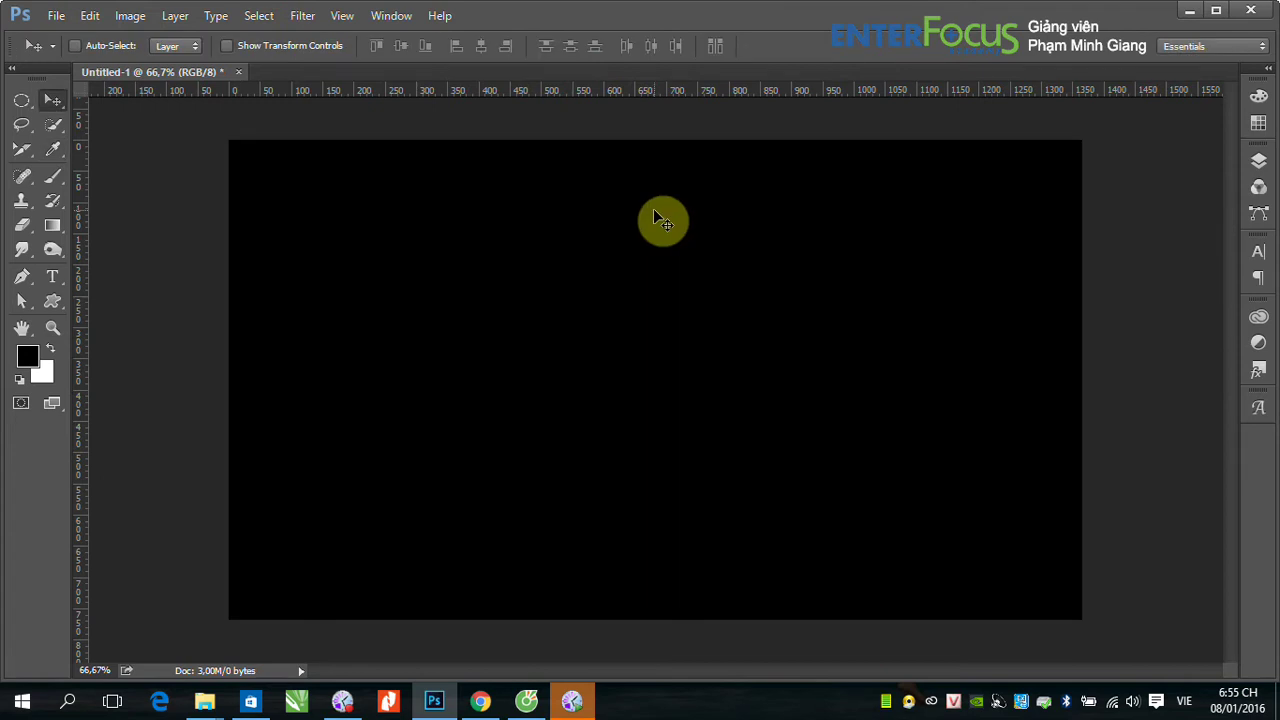
Refill the whole canvas with the white background colour
click(89, 15)
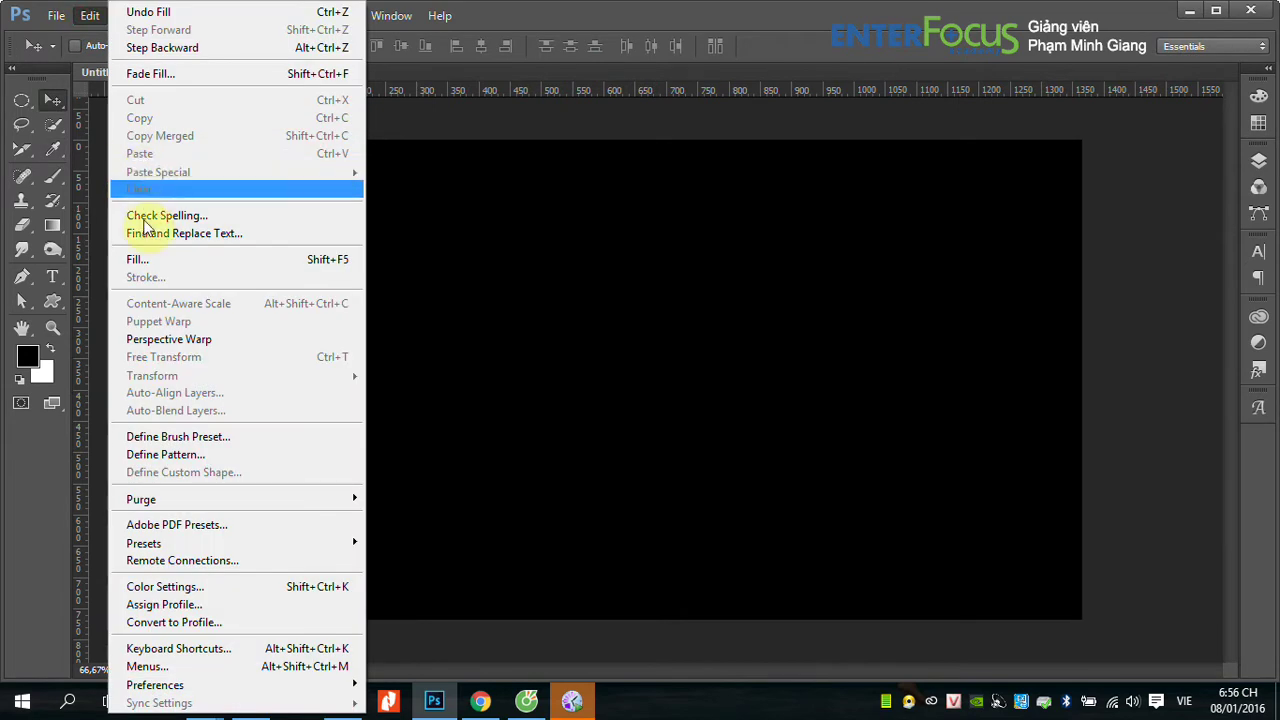
click(138, 260)
click(590, 226)
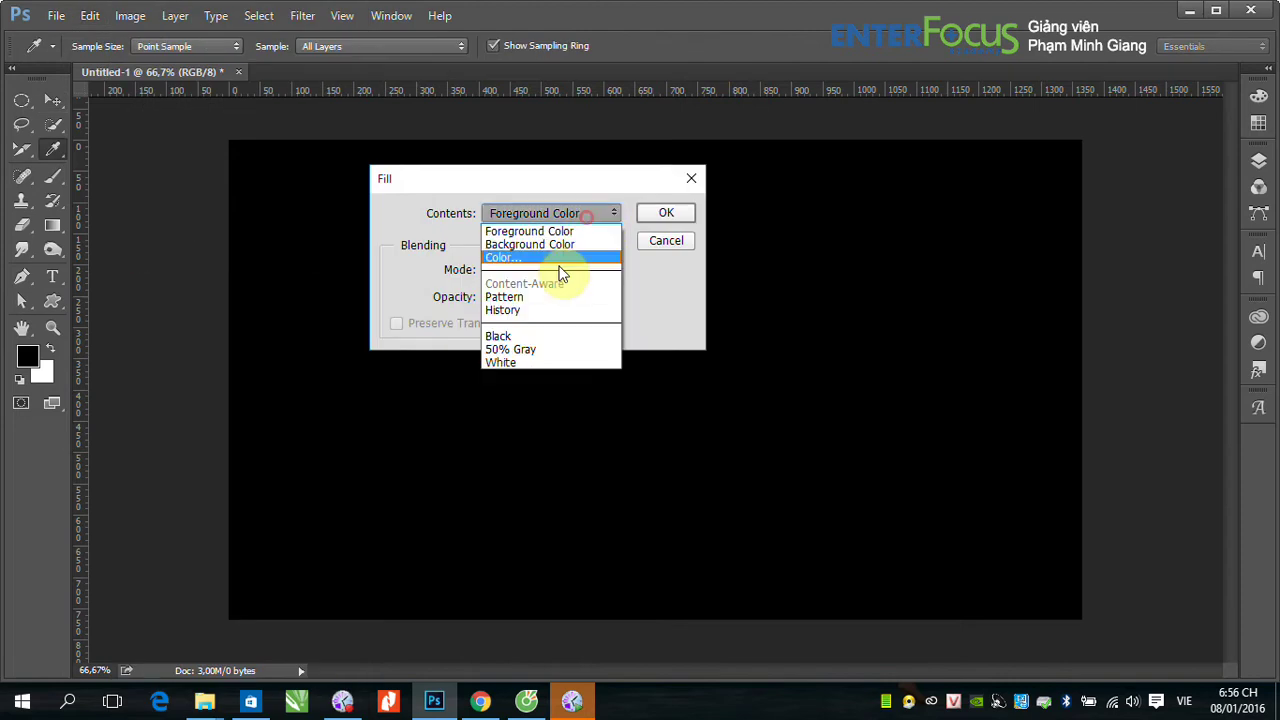
click(544, 248)
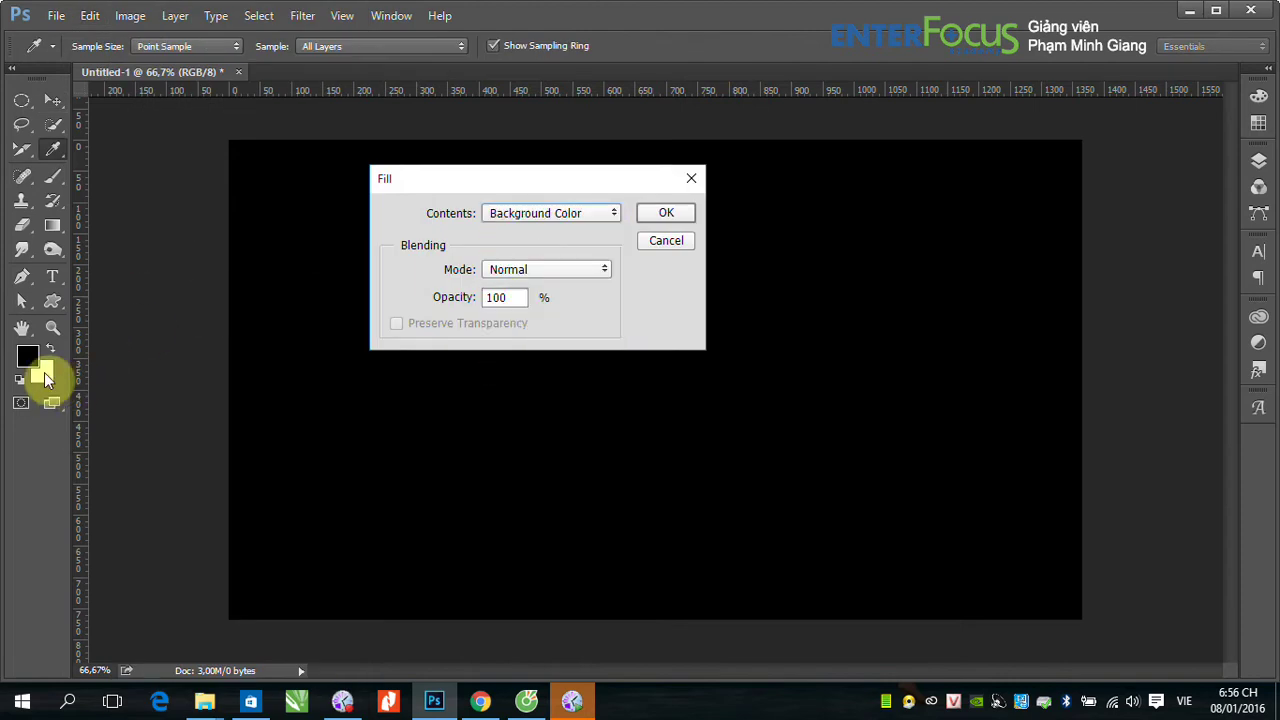
click(674, 218)
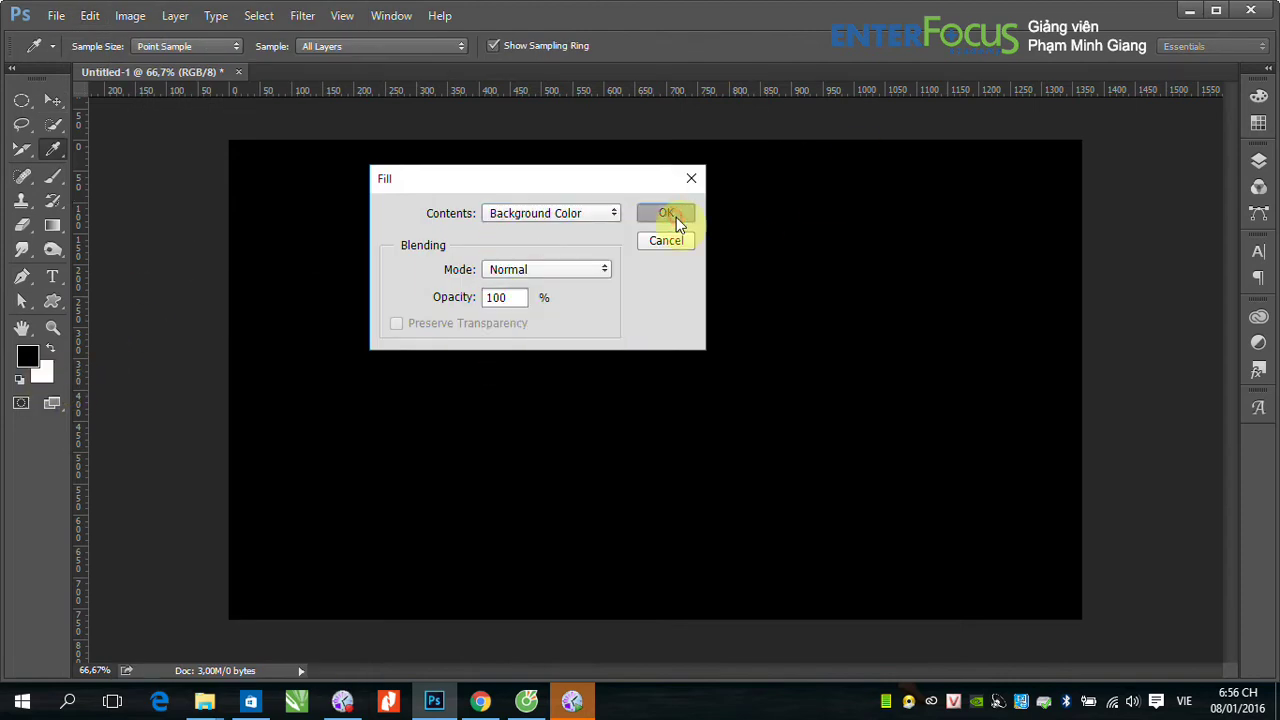
key(v)
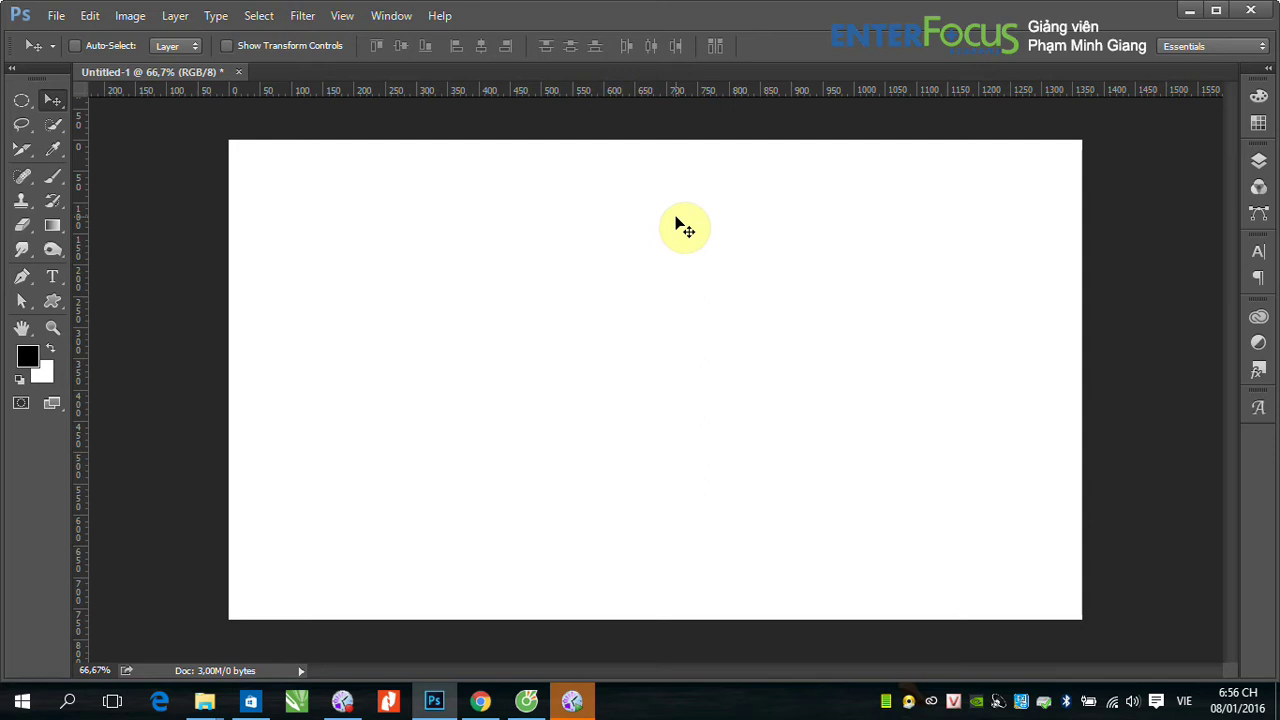
Fill the entire canvas with the custom bright green colour #2af010
click(89, 16)
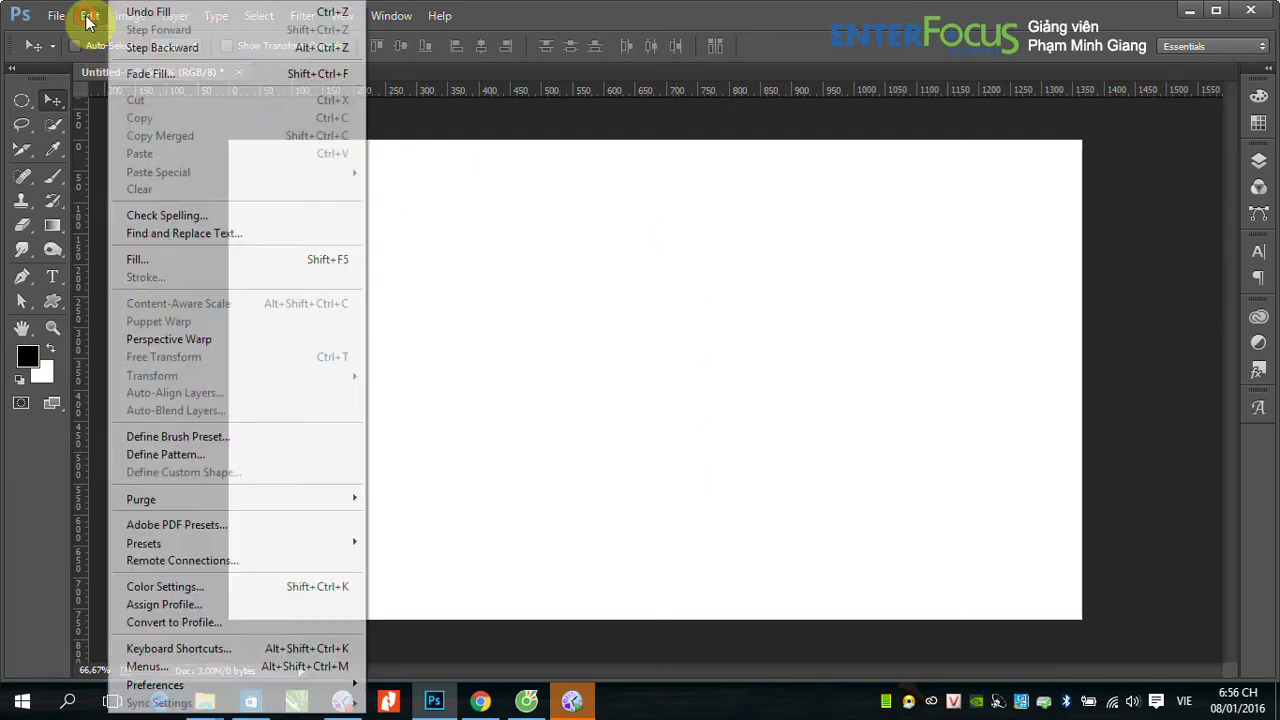
click(149, 258)
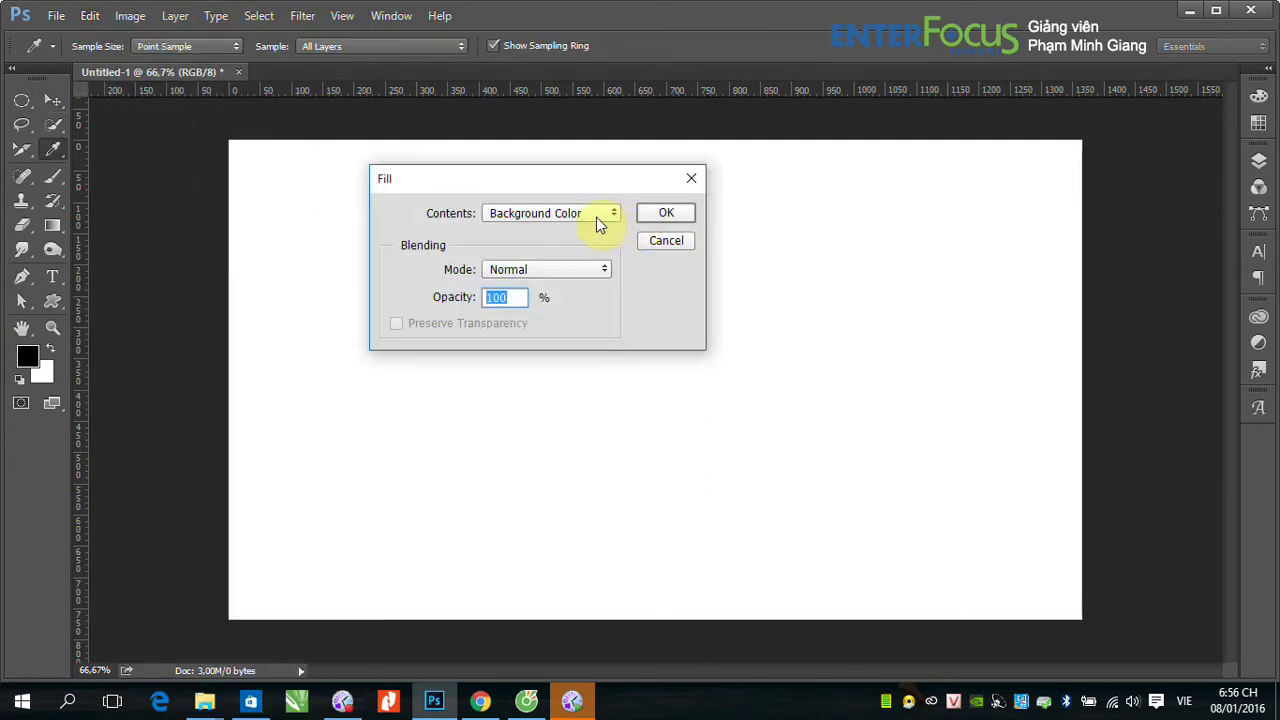
click(598, 224)
click(521, 261)
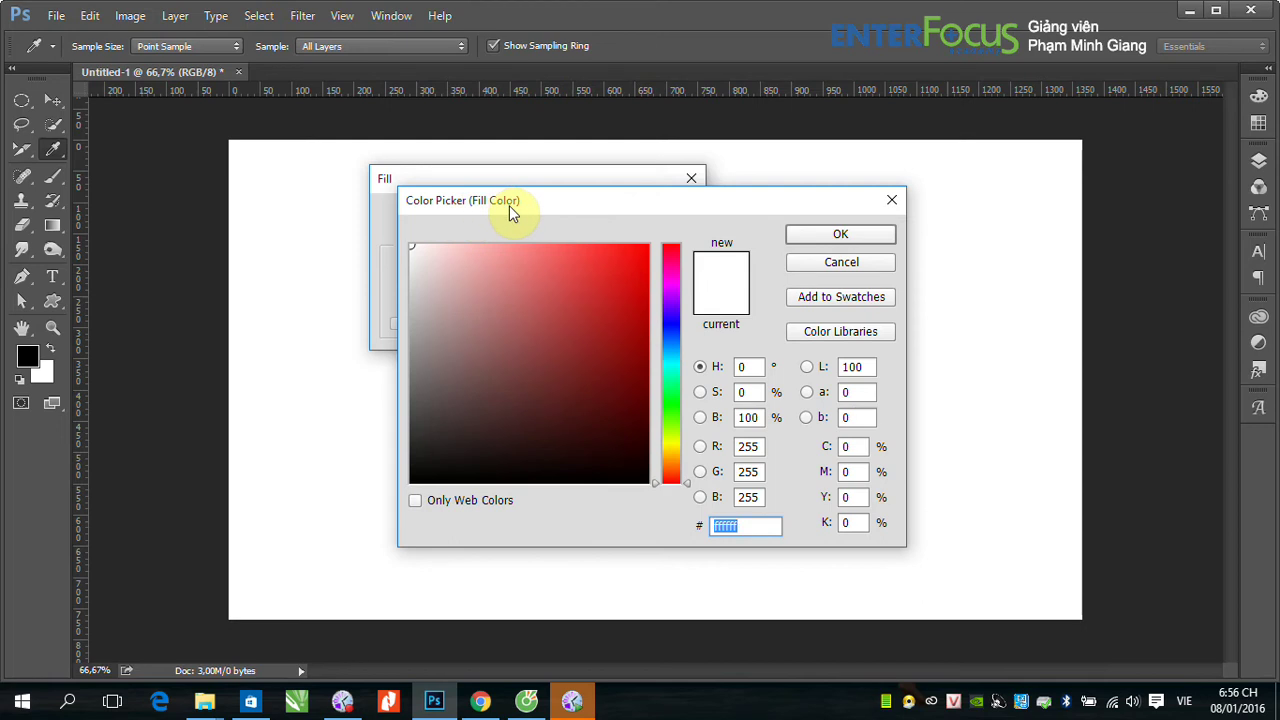
click(668, 409)
click(636, 258)
click(854, 235)
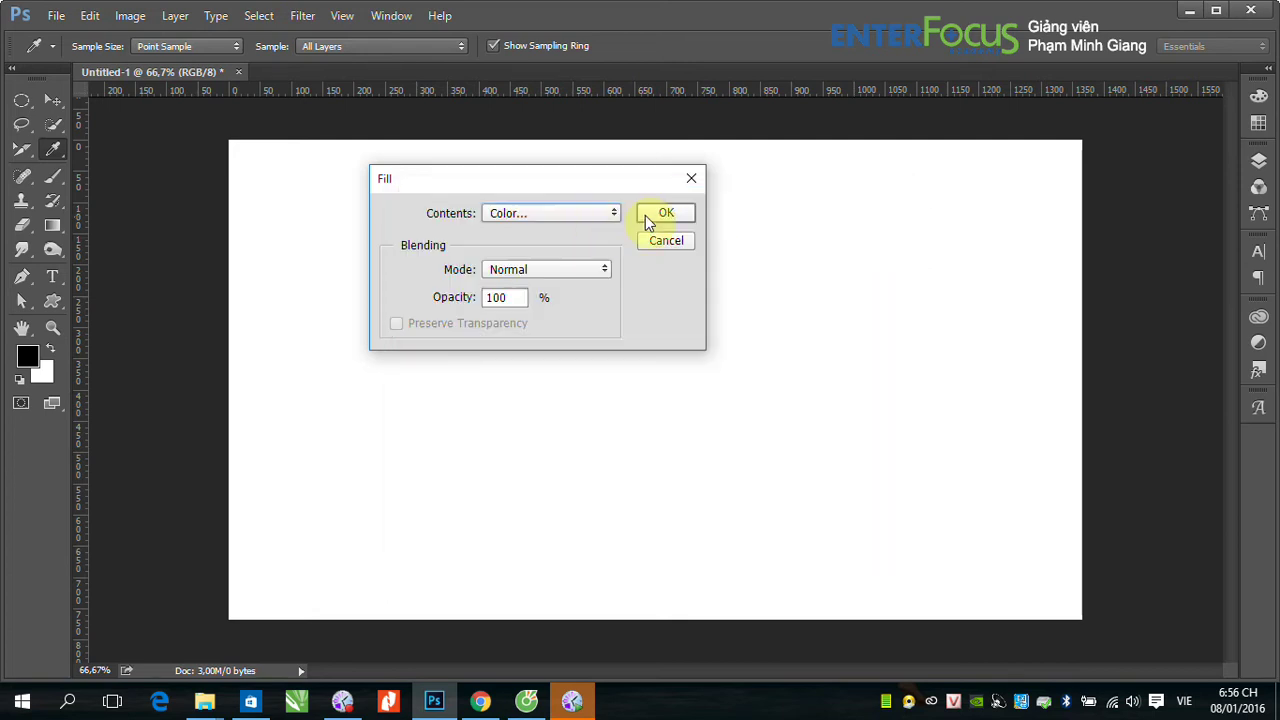
click(665, 213)
key(v)
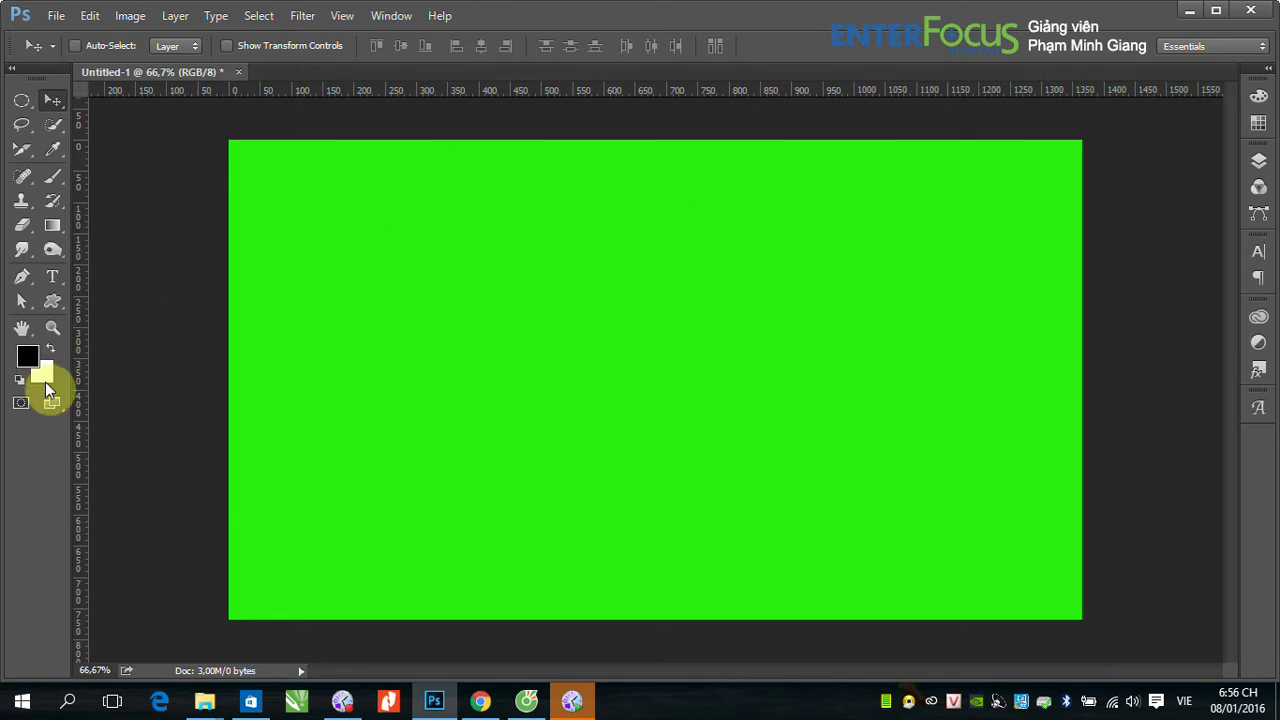
Reopen the Fill dialog, keep Normal blending mode, and bring up the Contents options
click(89, 18)
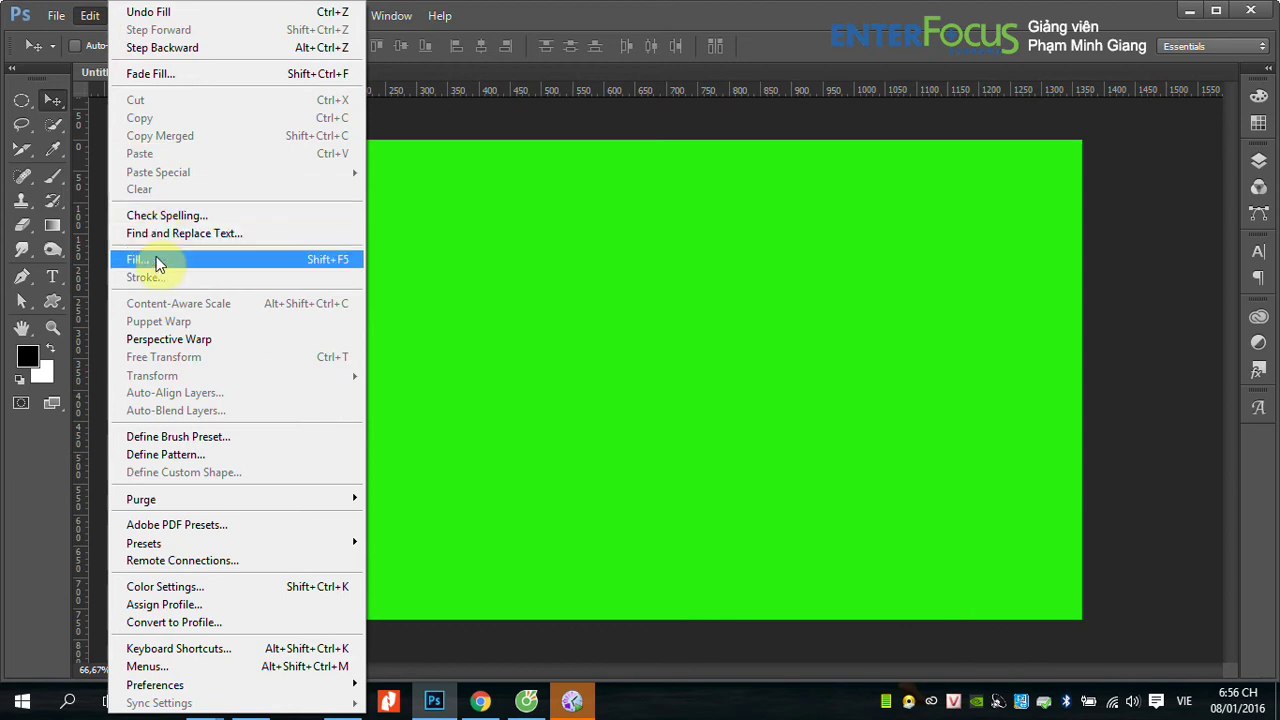
click(157, 262)
click(560, 268)
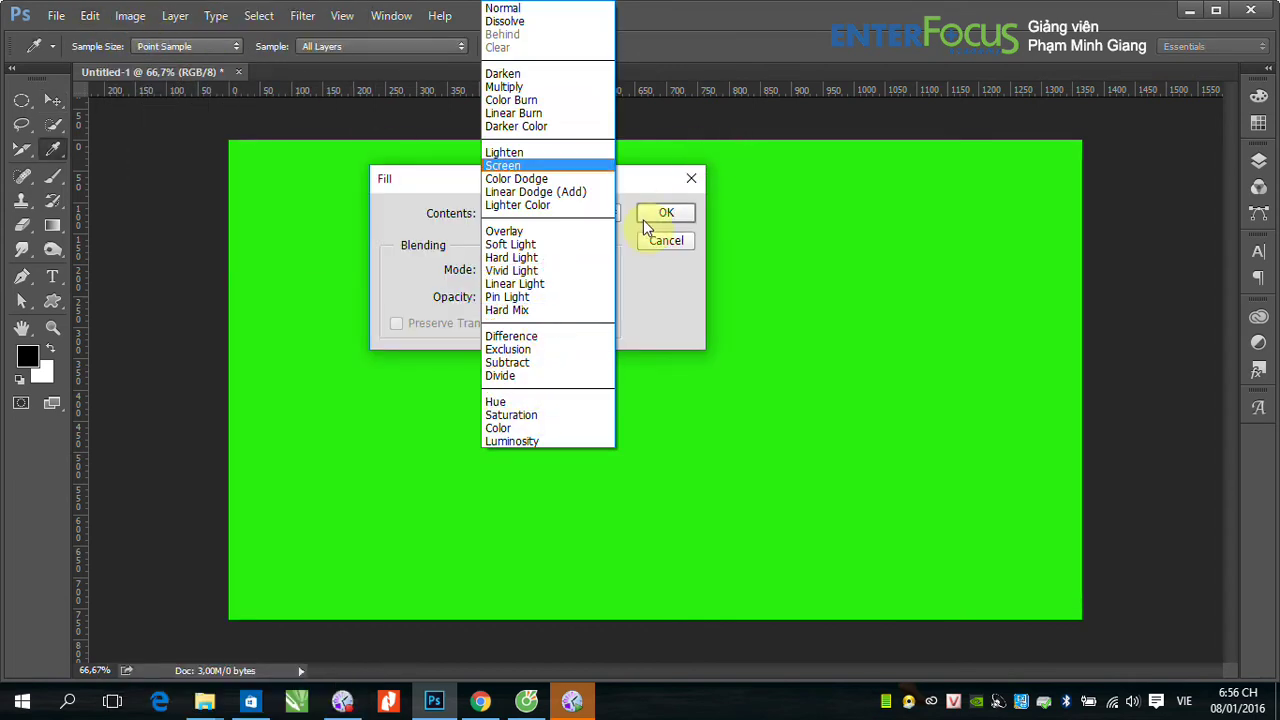
click(631, 176)
click(610, 213)
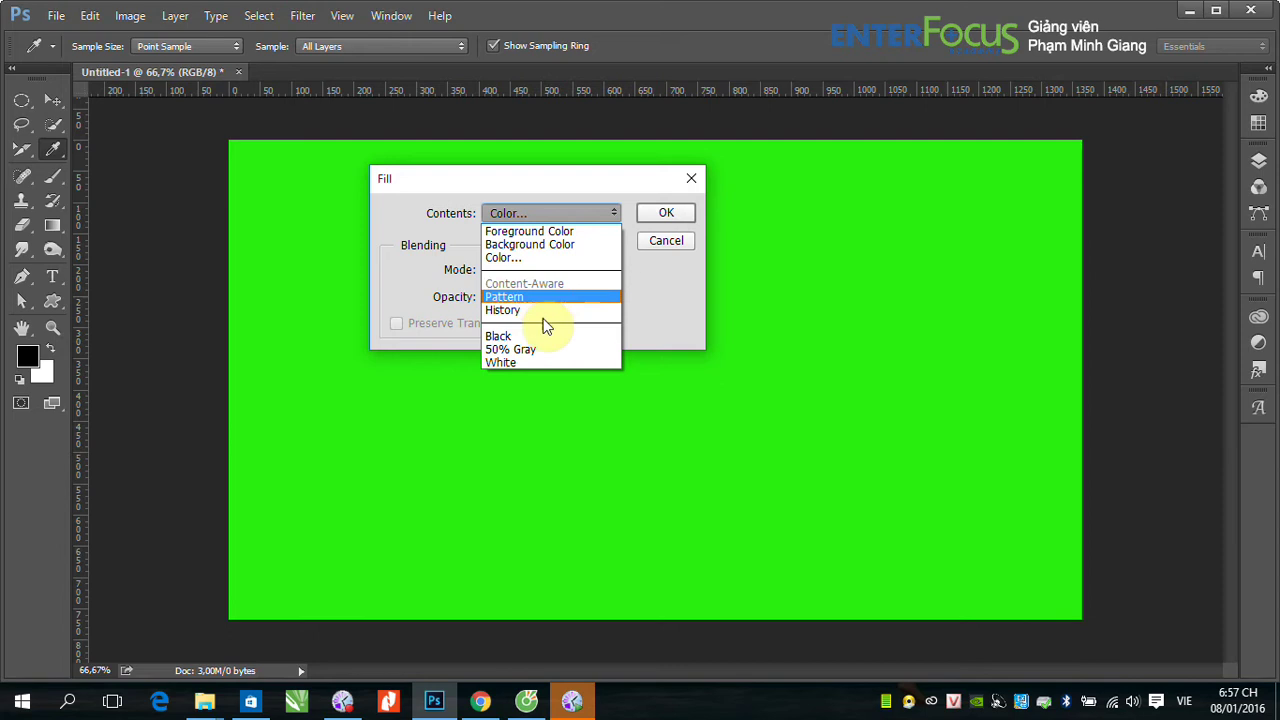
Set Fill contents to Pattern and fill the canvas with the first grey stone swatch
click(535, 297)
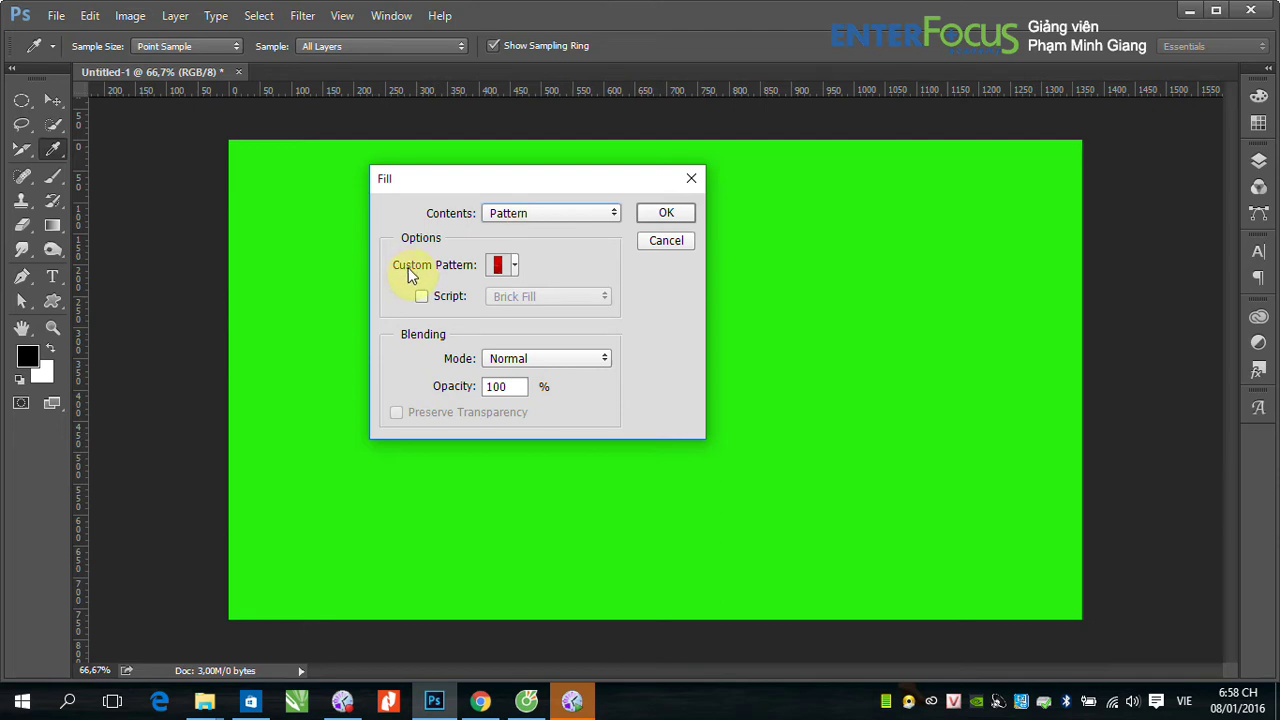
click(515, 265)
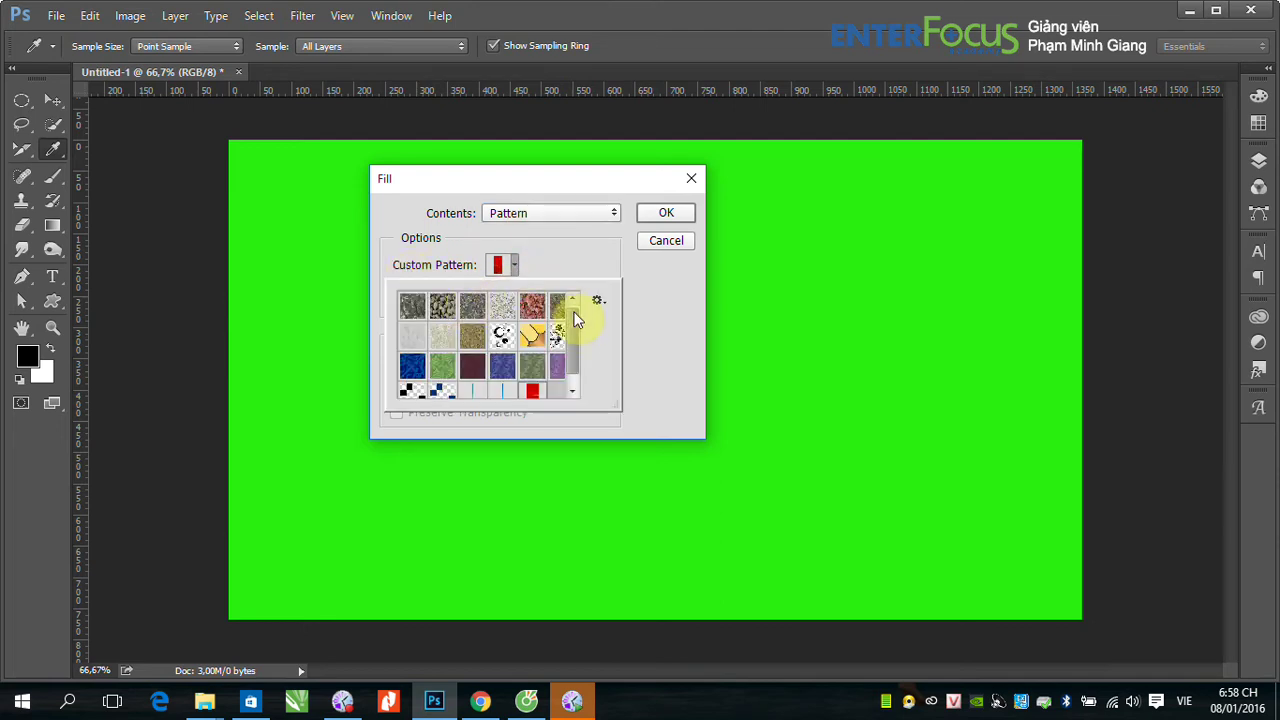
click(414, 309)
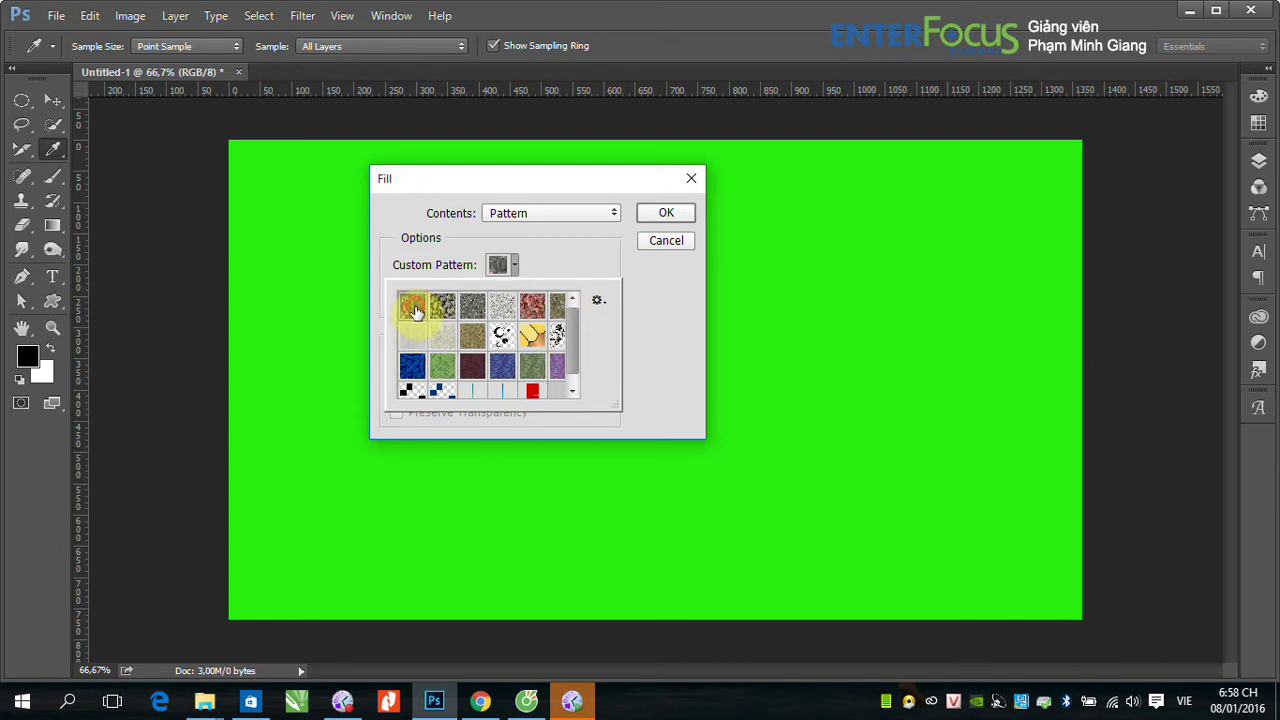
click(666, 215)
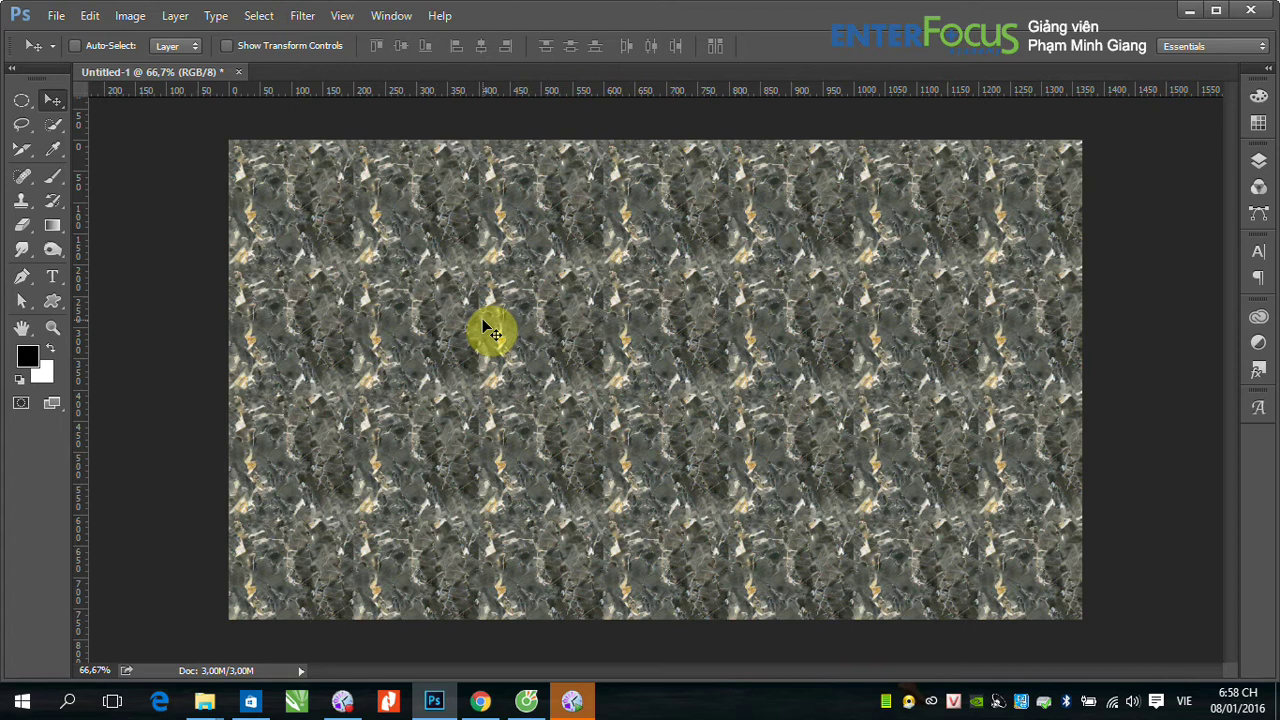
Refill the canvas with the second Custom Pattern swatch, a pebble stone texture
click(89, 15)
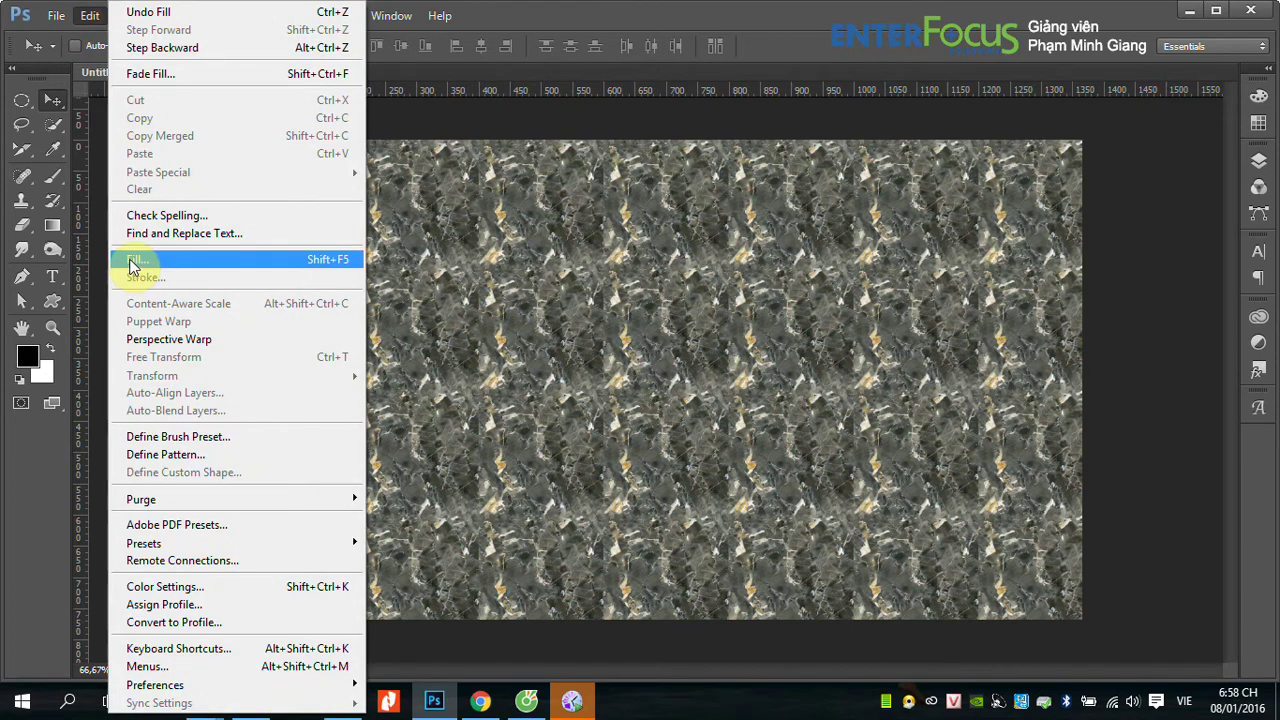
click(133, 261)
click(512, 268)
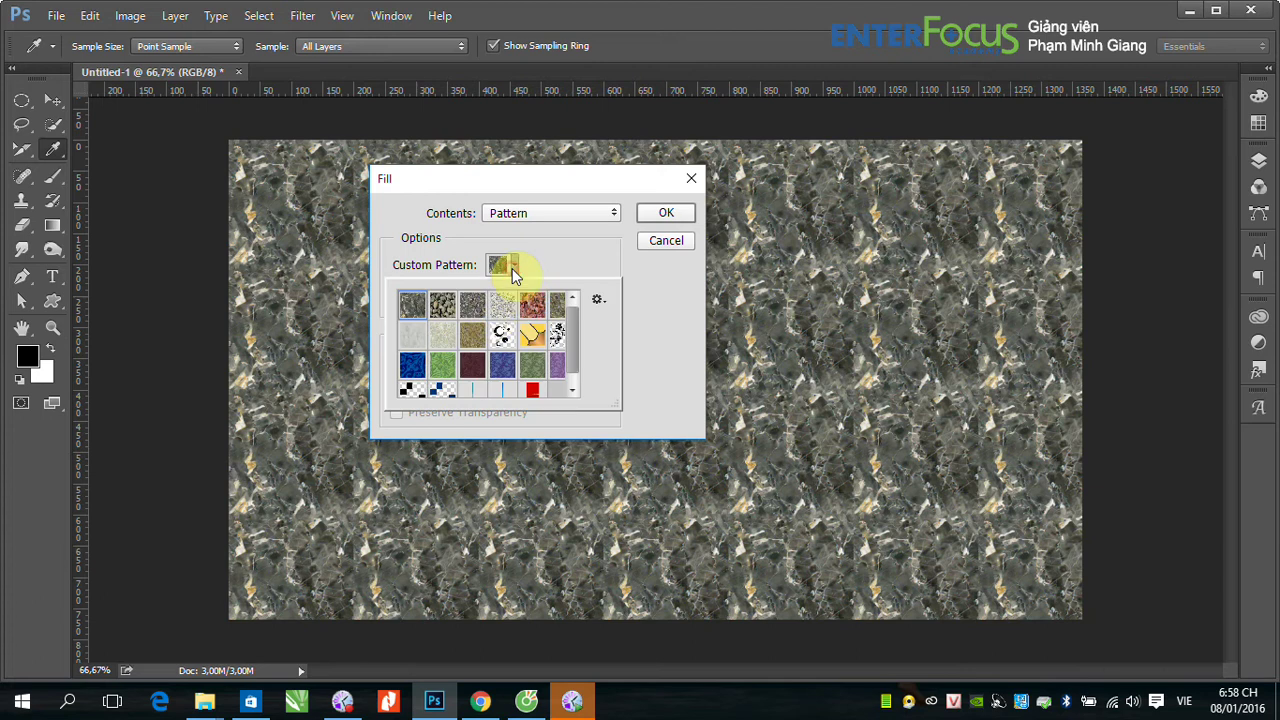
click(442, 304)
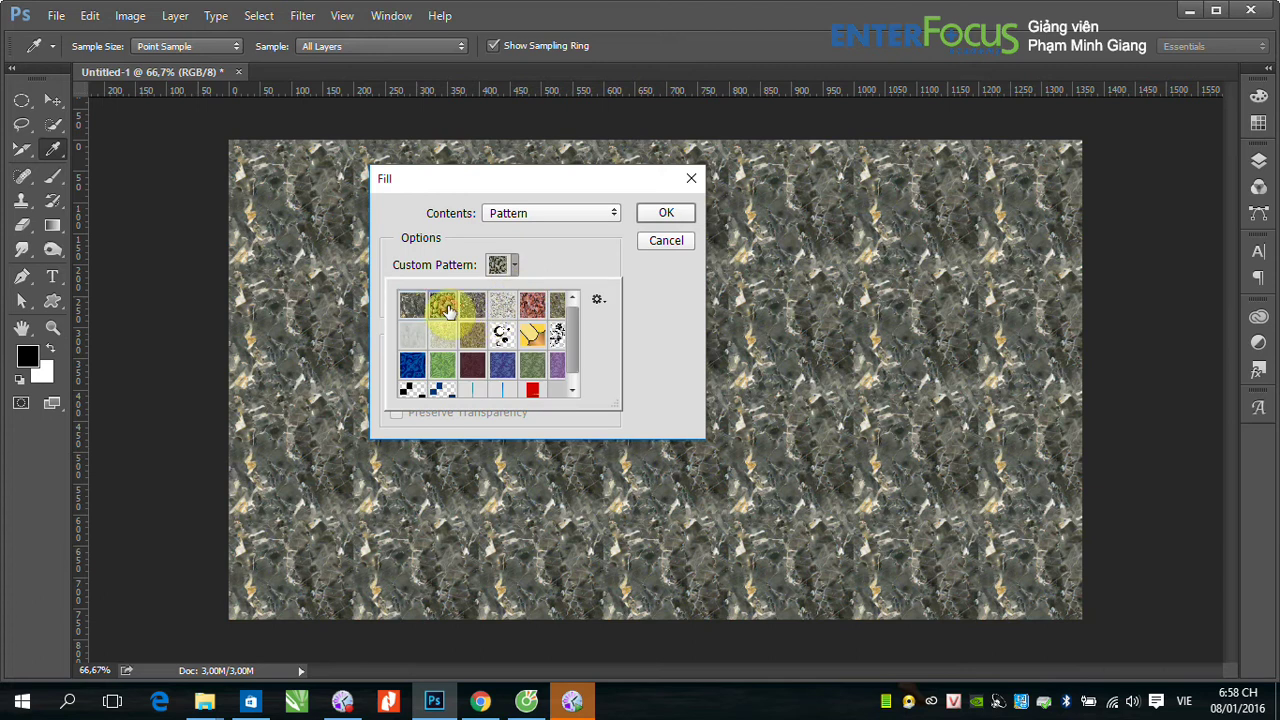
click(640, 217)
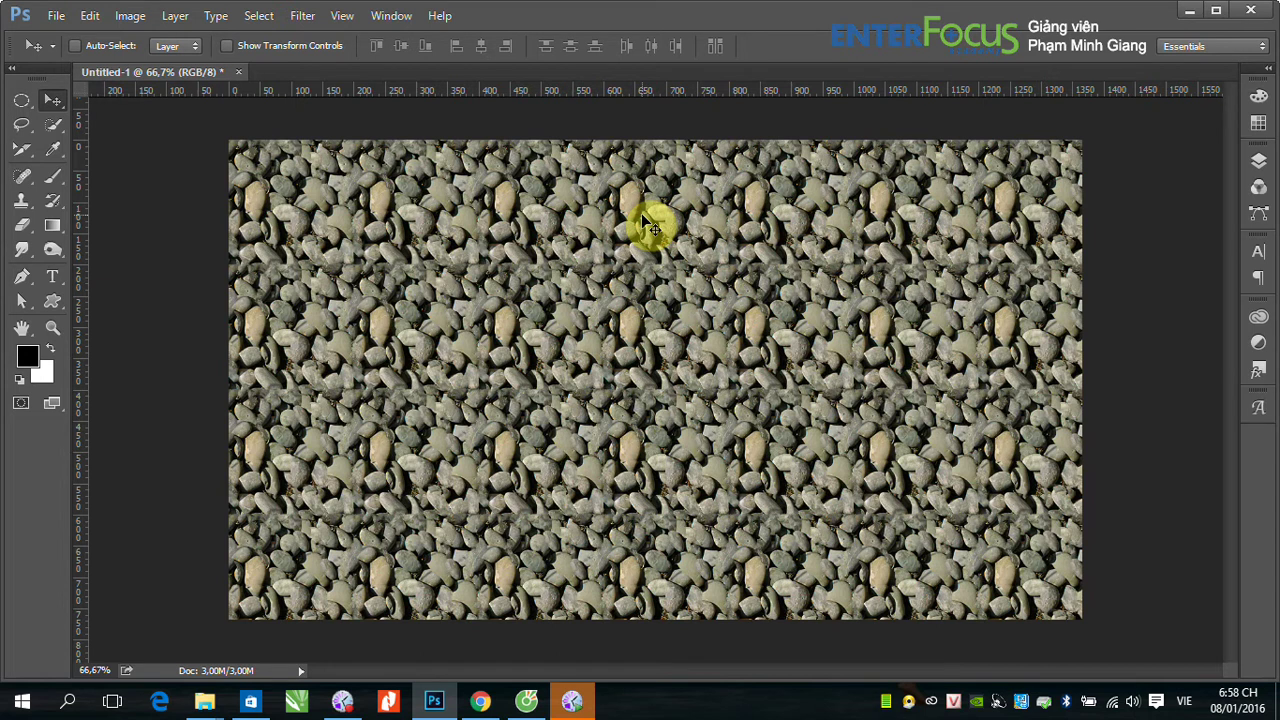
click(90, 15)
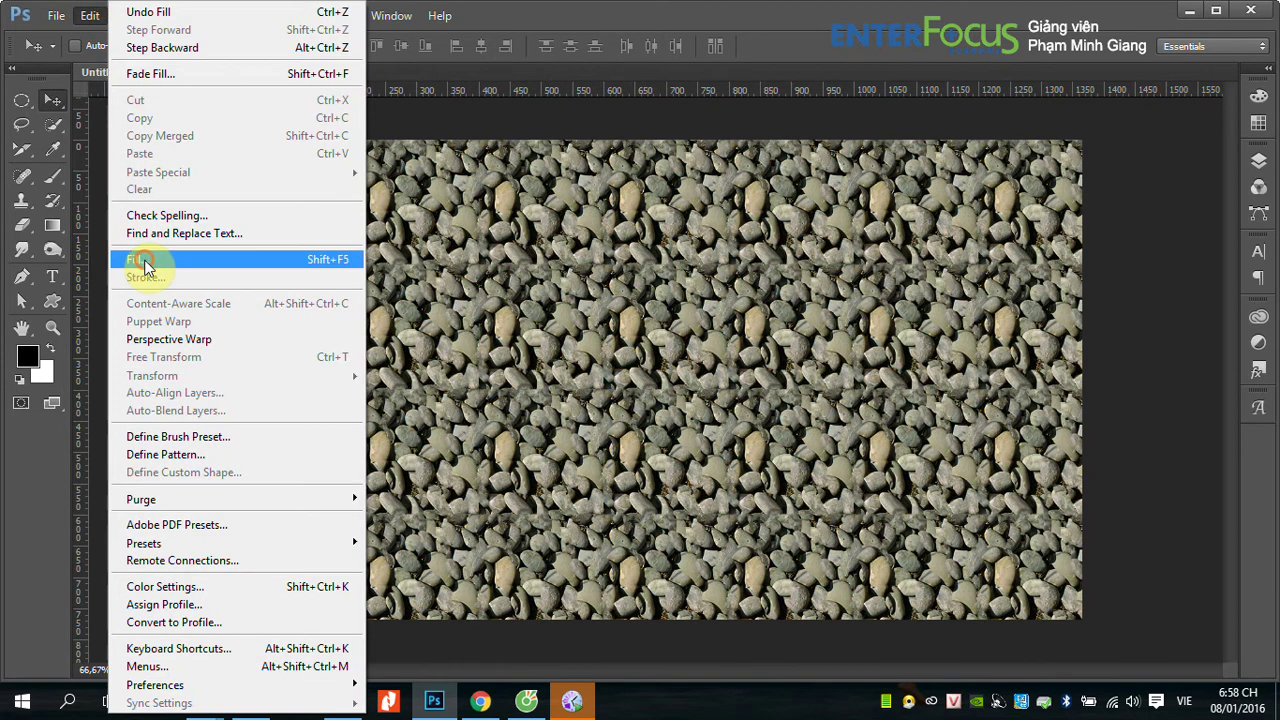
Reset patterns to defaults without saving, then fill with the black-dot-on-white pattern
click(137, 259)
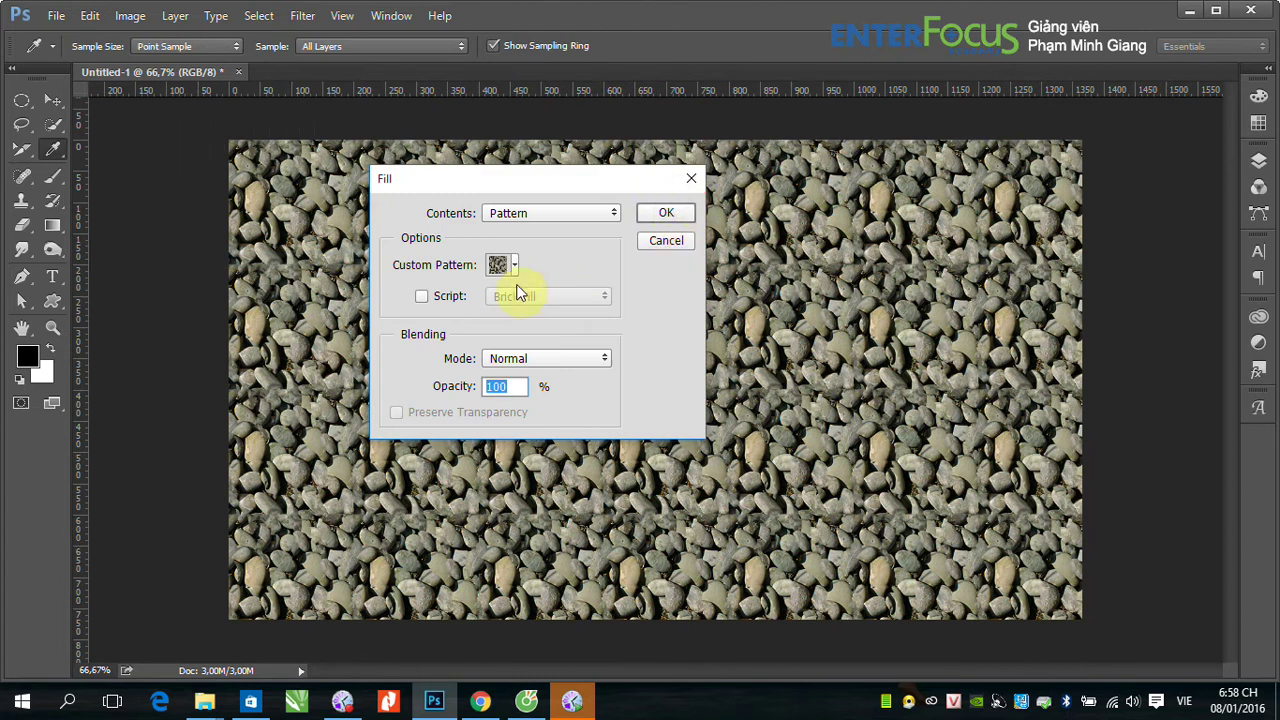
click(514, 264)
click(600, 297)
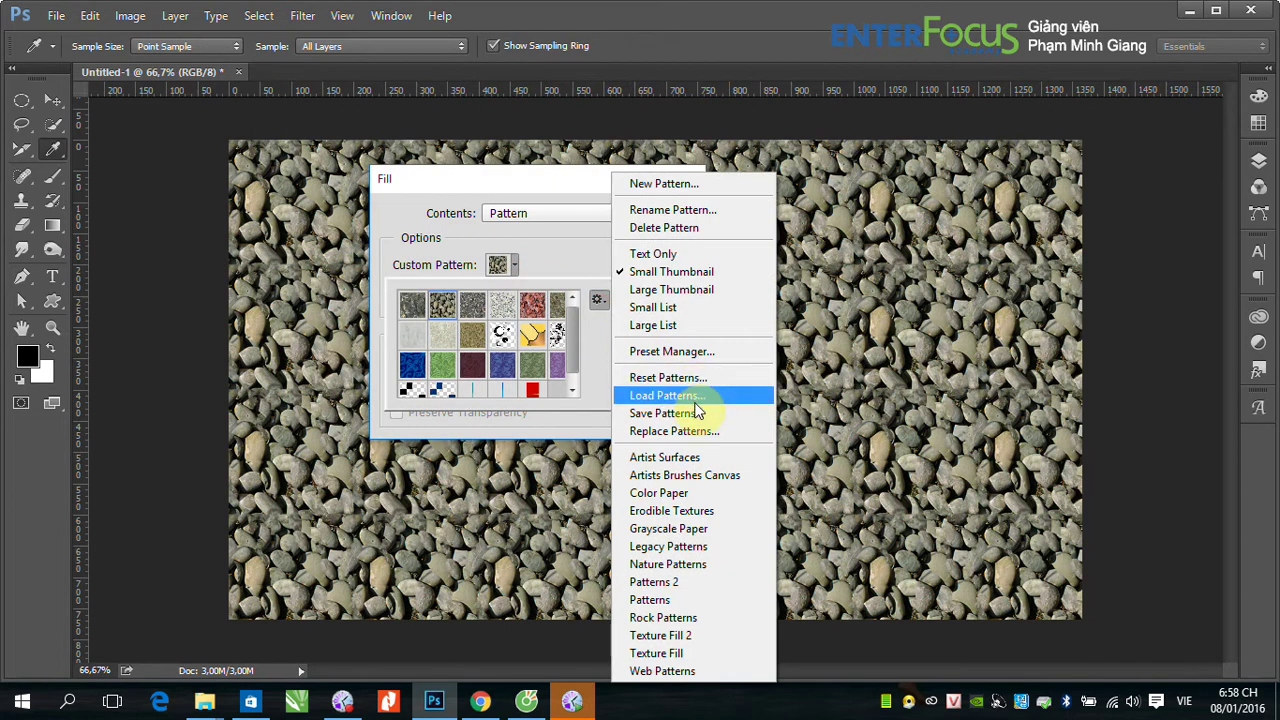
click(692, 377)
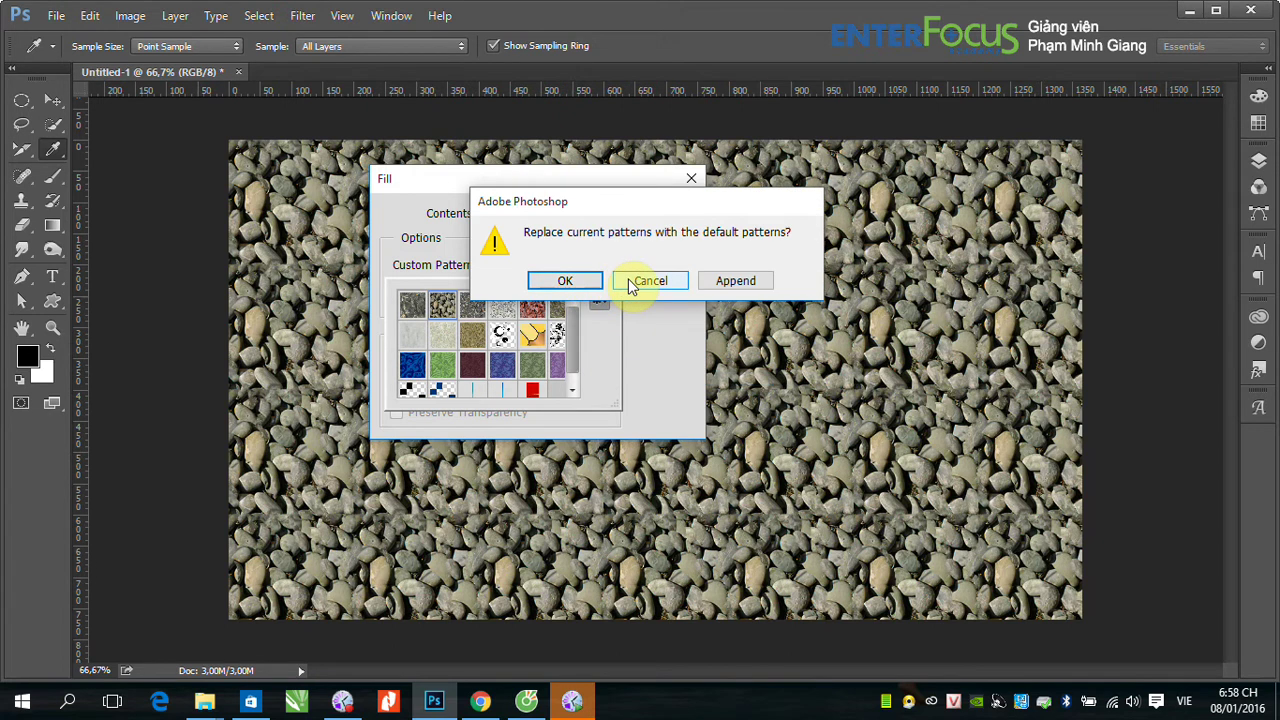
click(588, 284)
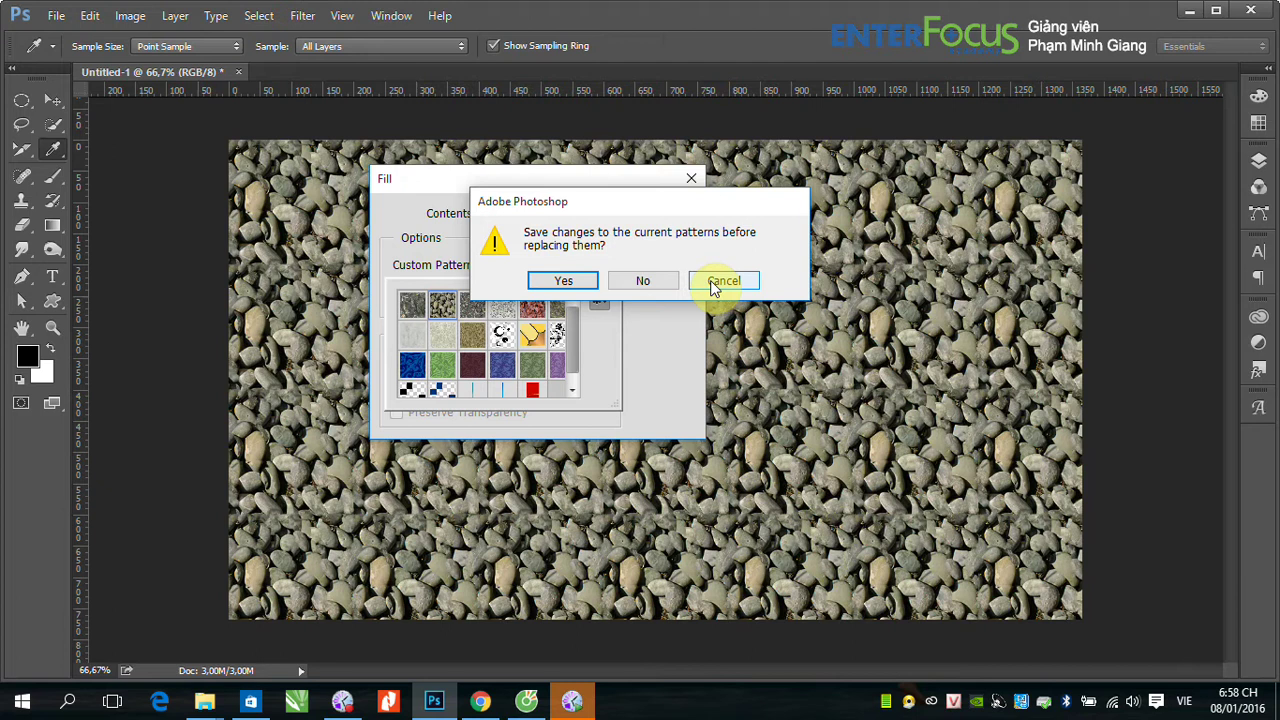
click(645, 284)
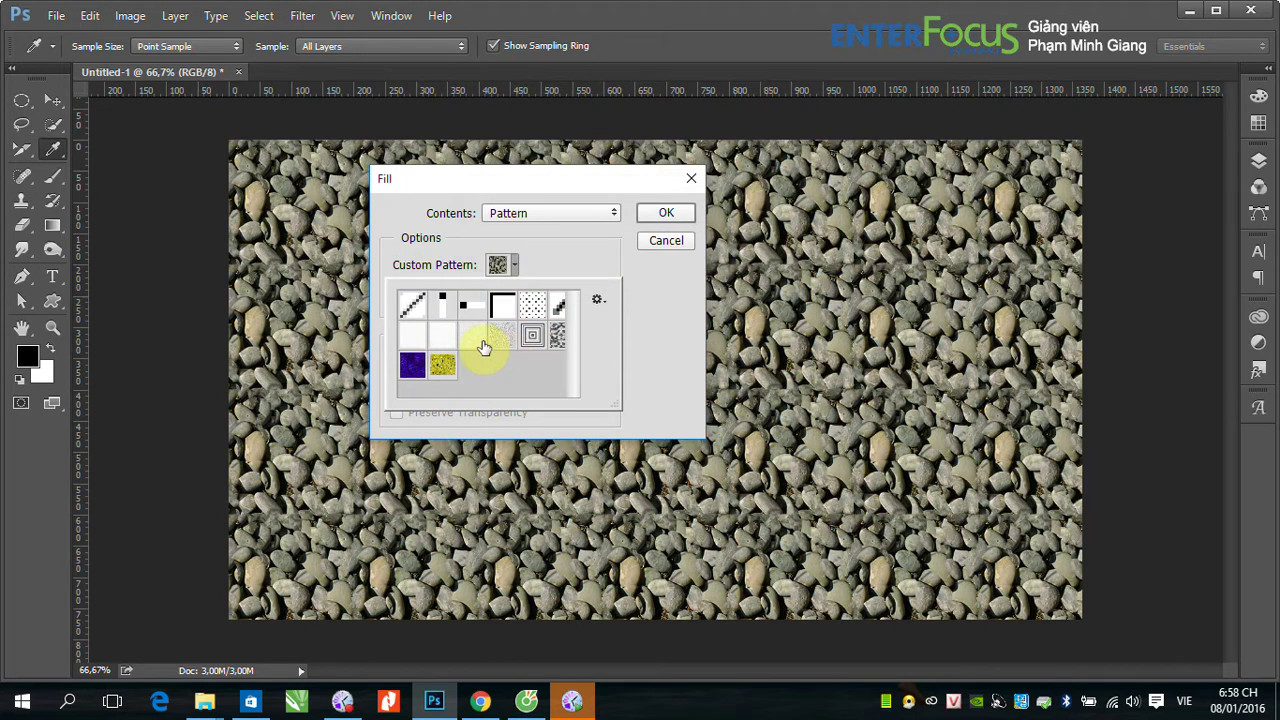
click(527, 313)
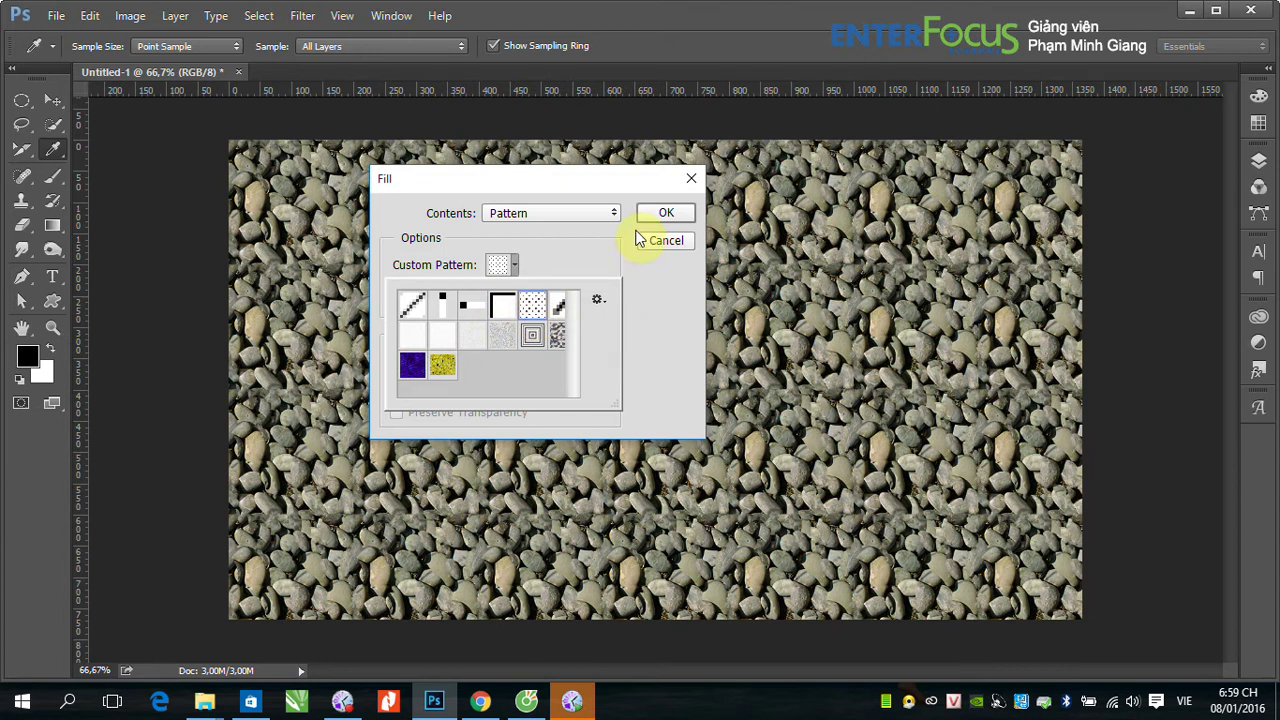
click(666, 214)
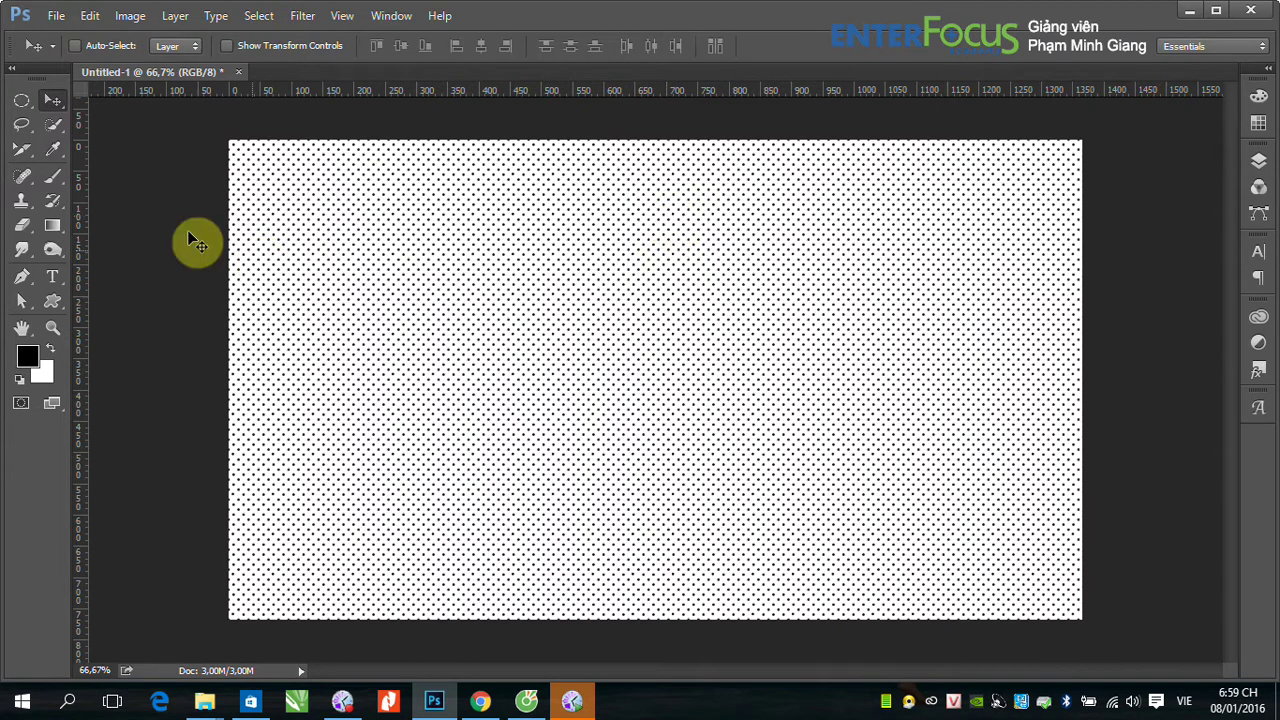
Fill the canvas with the fine grey speckled noise pattern from the Custom Pattern picker
click(125, 16)
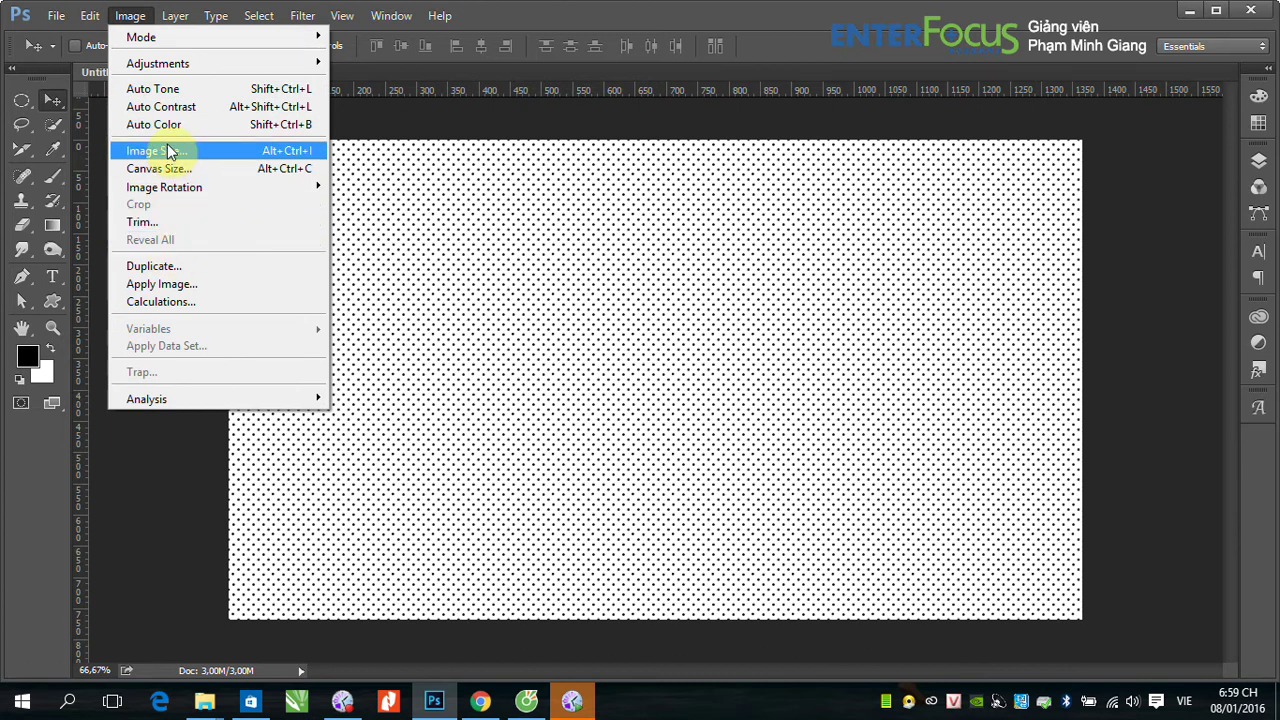
click(146, 261)
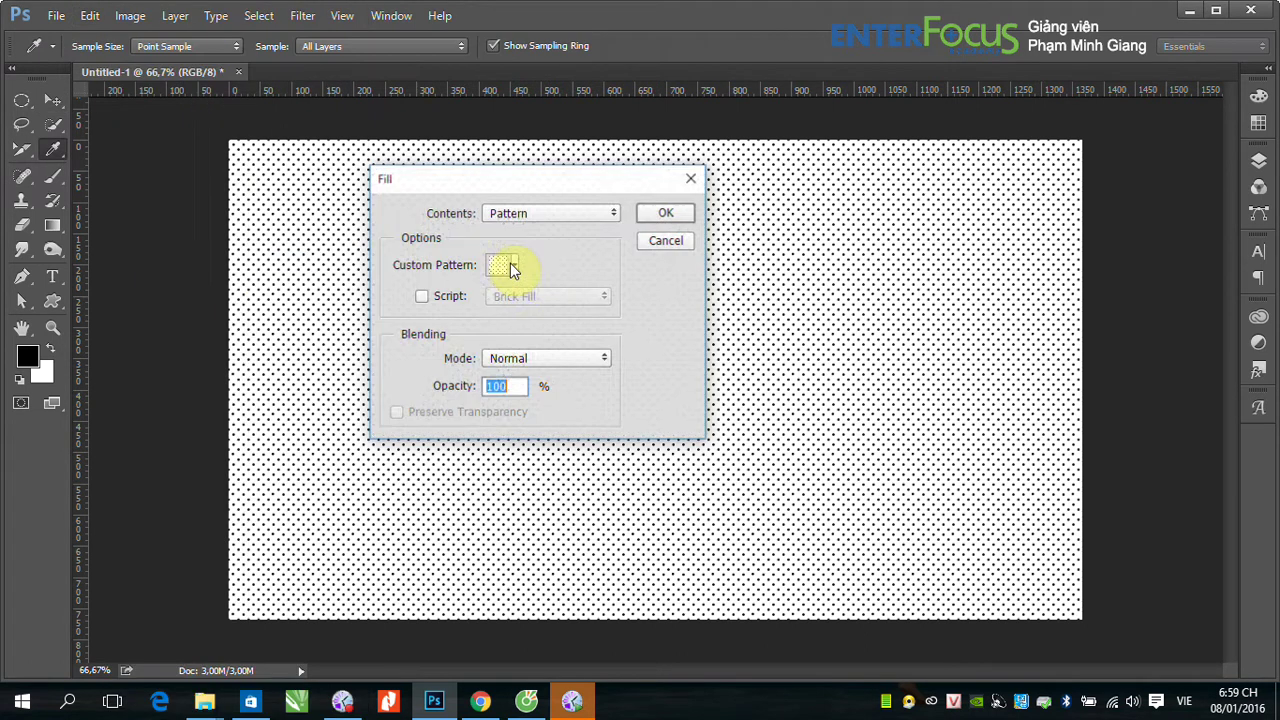
click(514, 266)
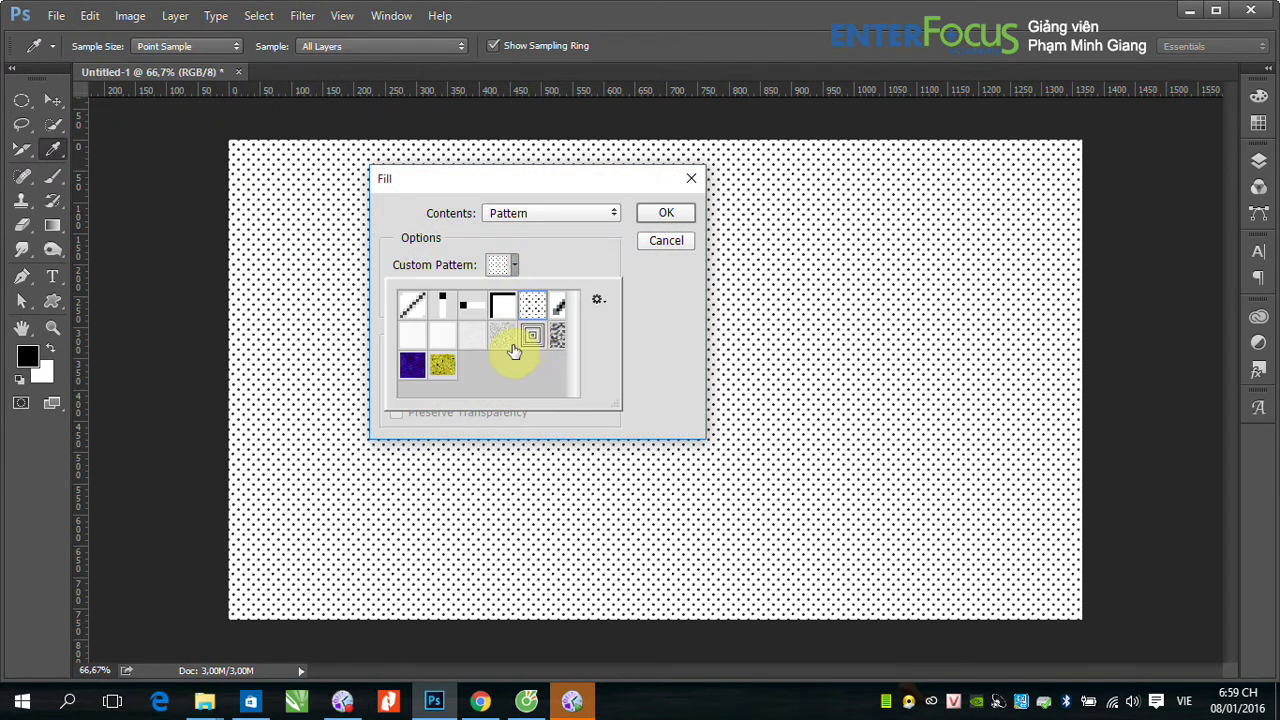
click(499, 338)
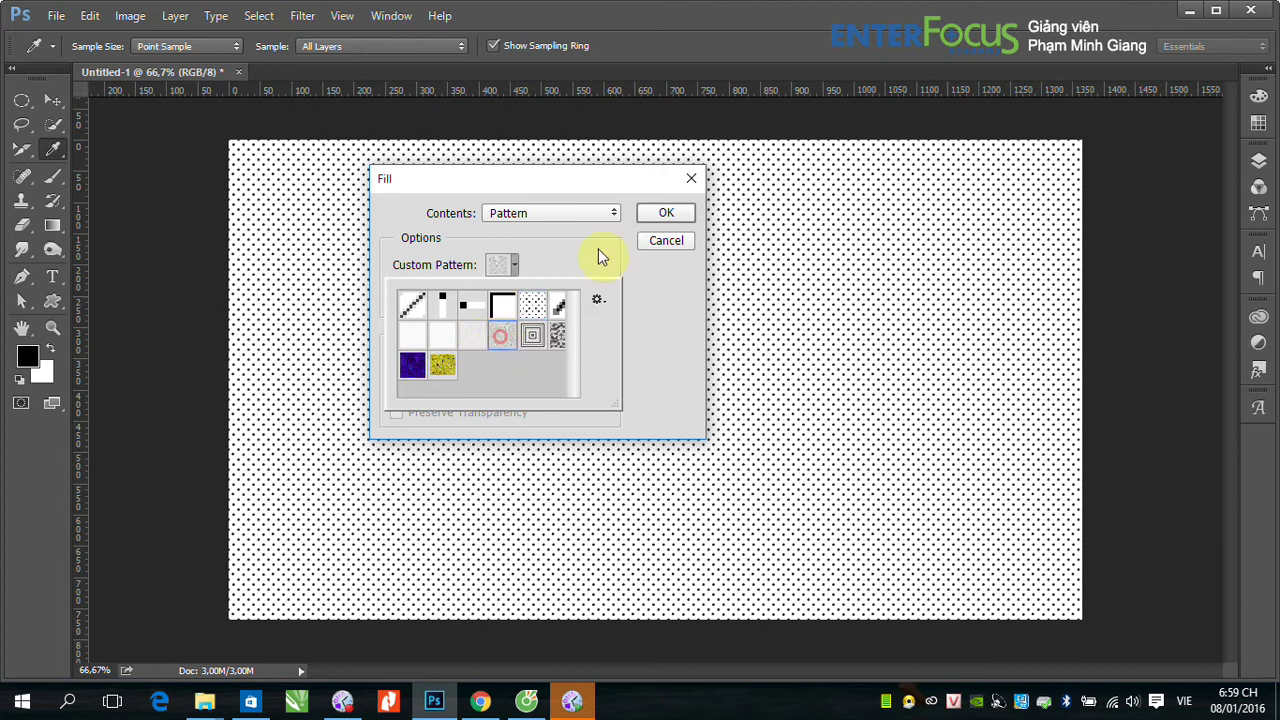
click(665, 213)
key(v)
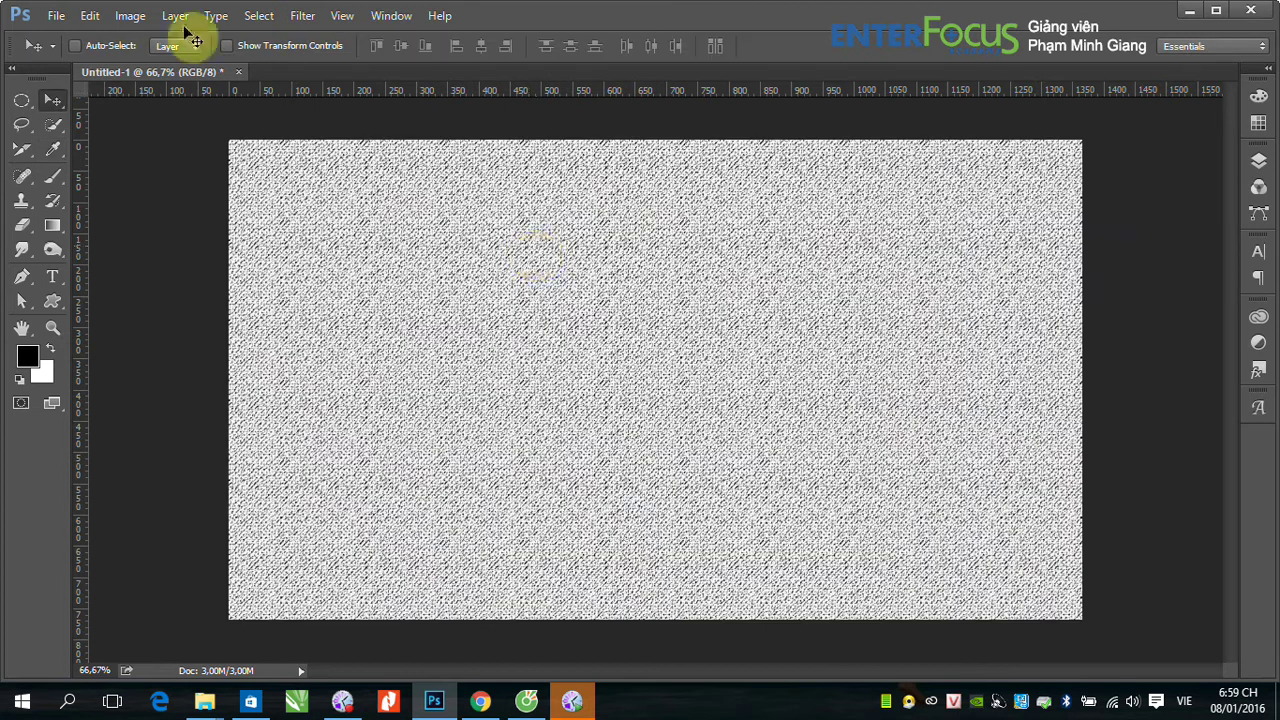
click(89, 15)
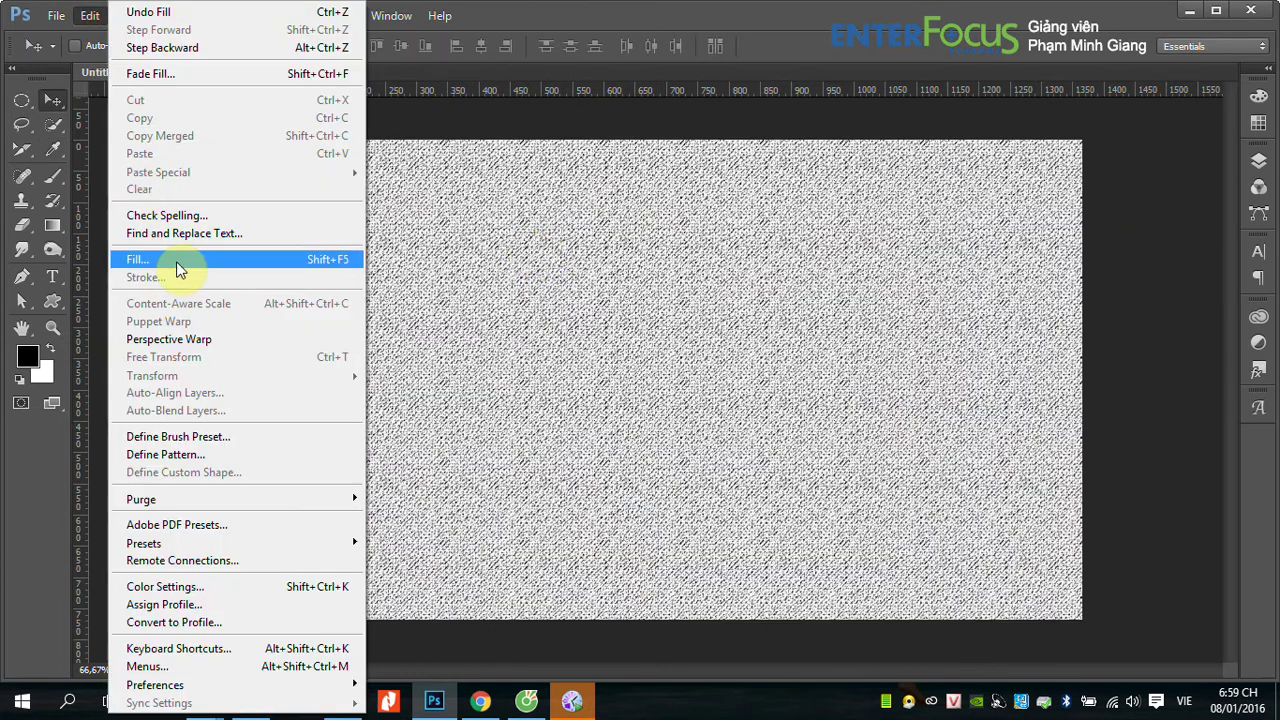
Reopen the Fill dialog's Custom Pattern picker and show its pattern library menu
click(176, 261)
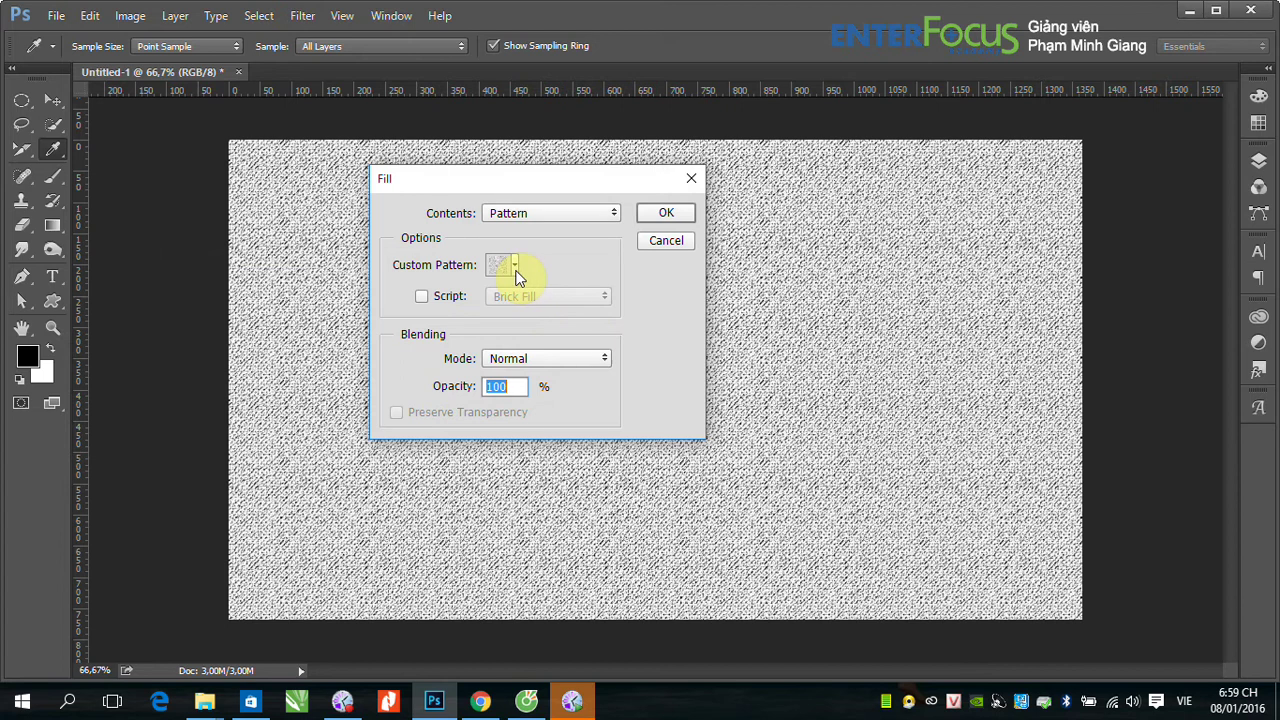
click(515, 268)
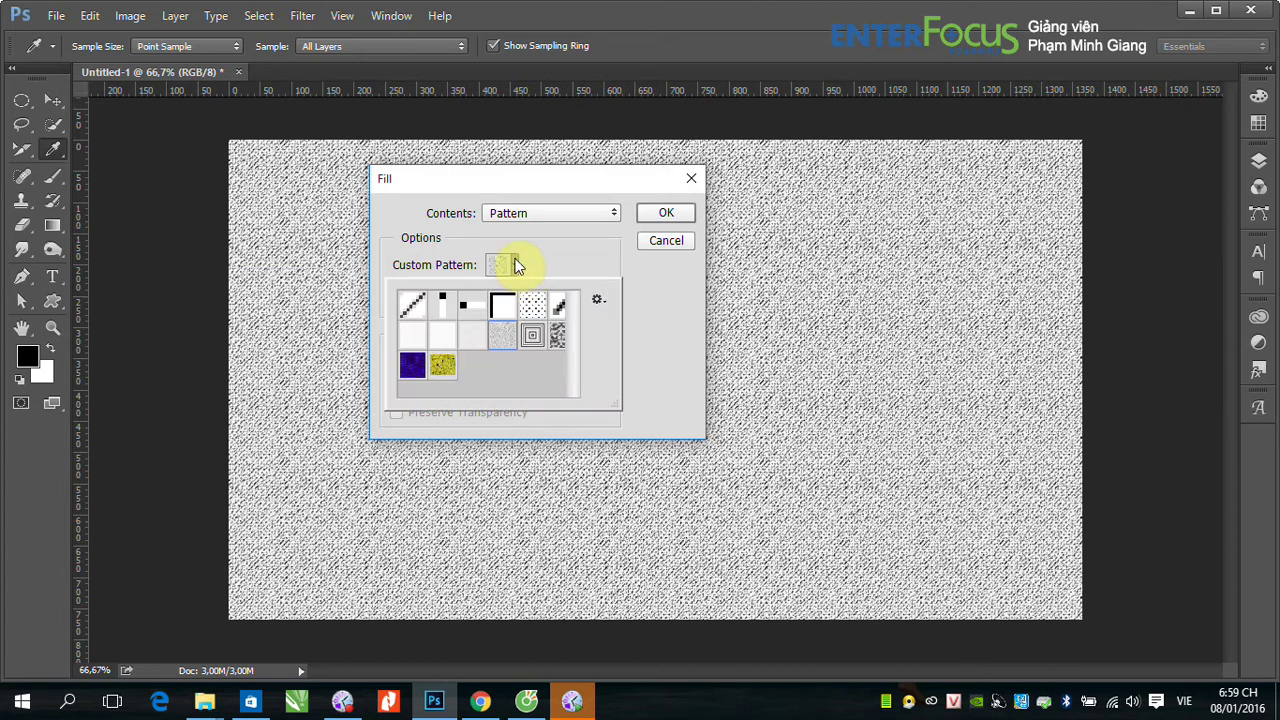
click(599, 301)
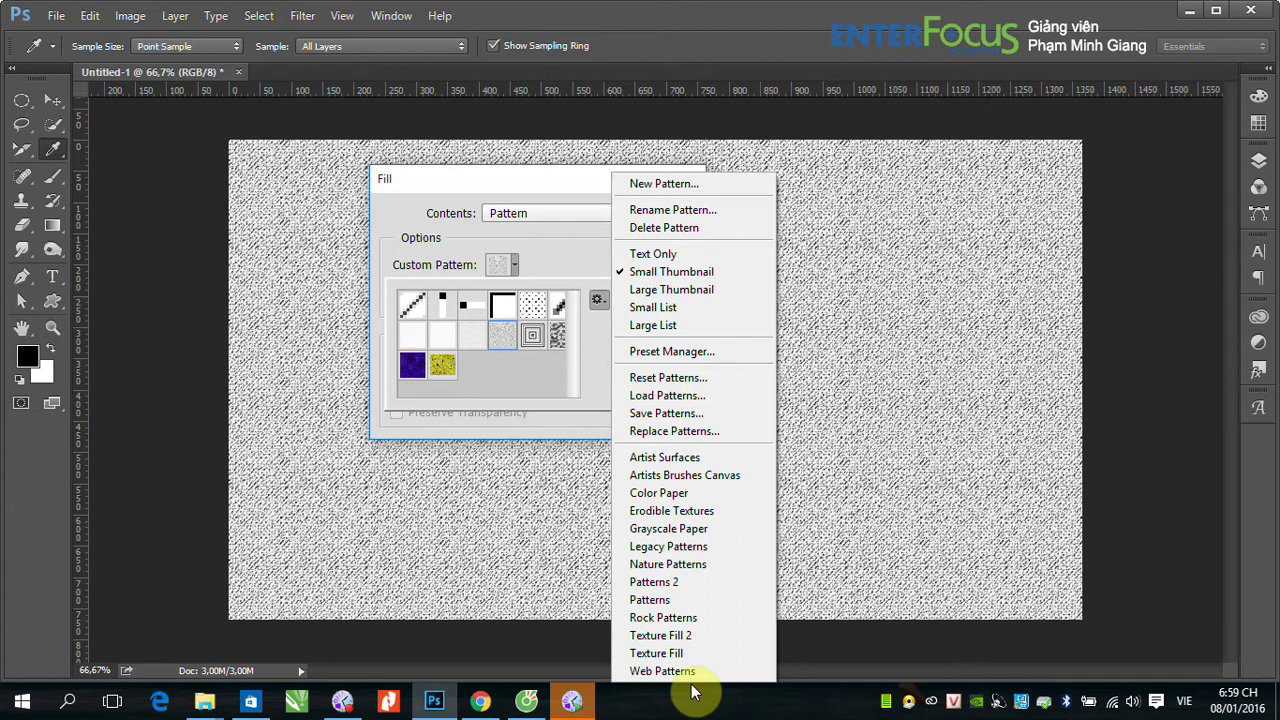
Replace the current patterns with Nature Patterns and fill the canvas with the purple daisy pattern
click(650, 566)
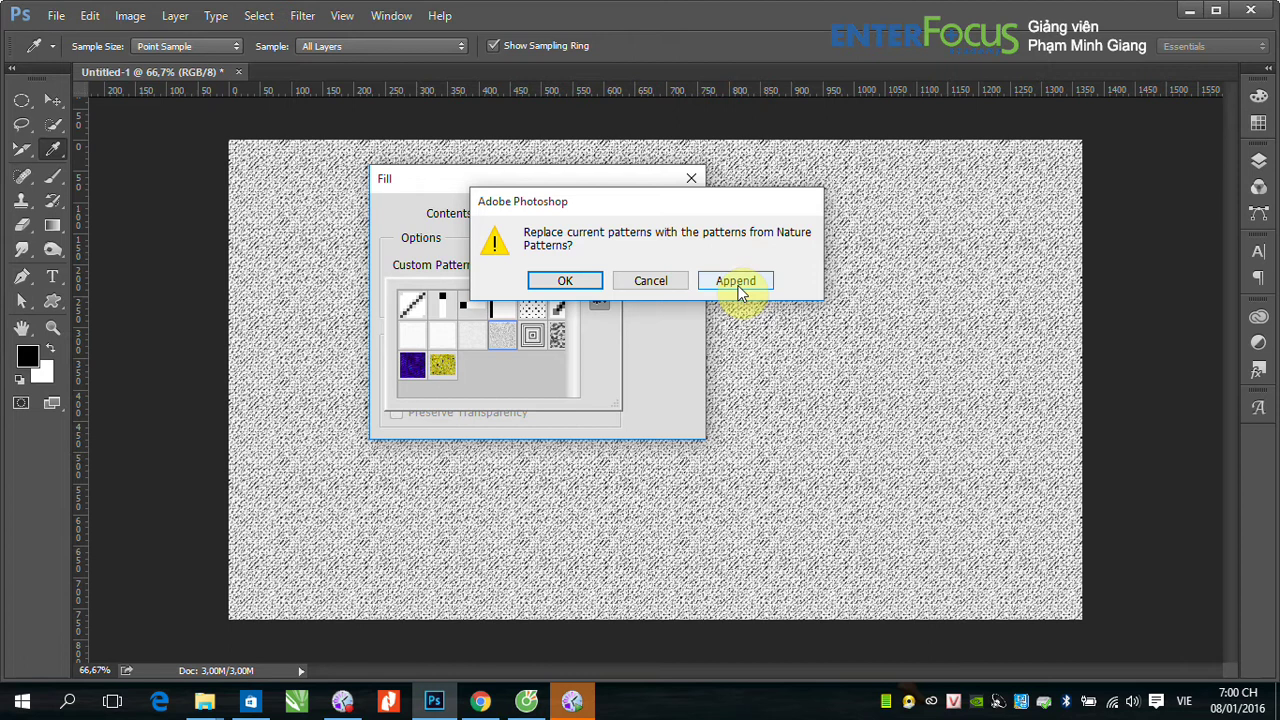
click(567, 282)
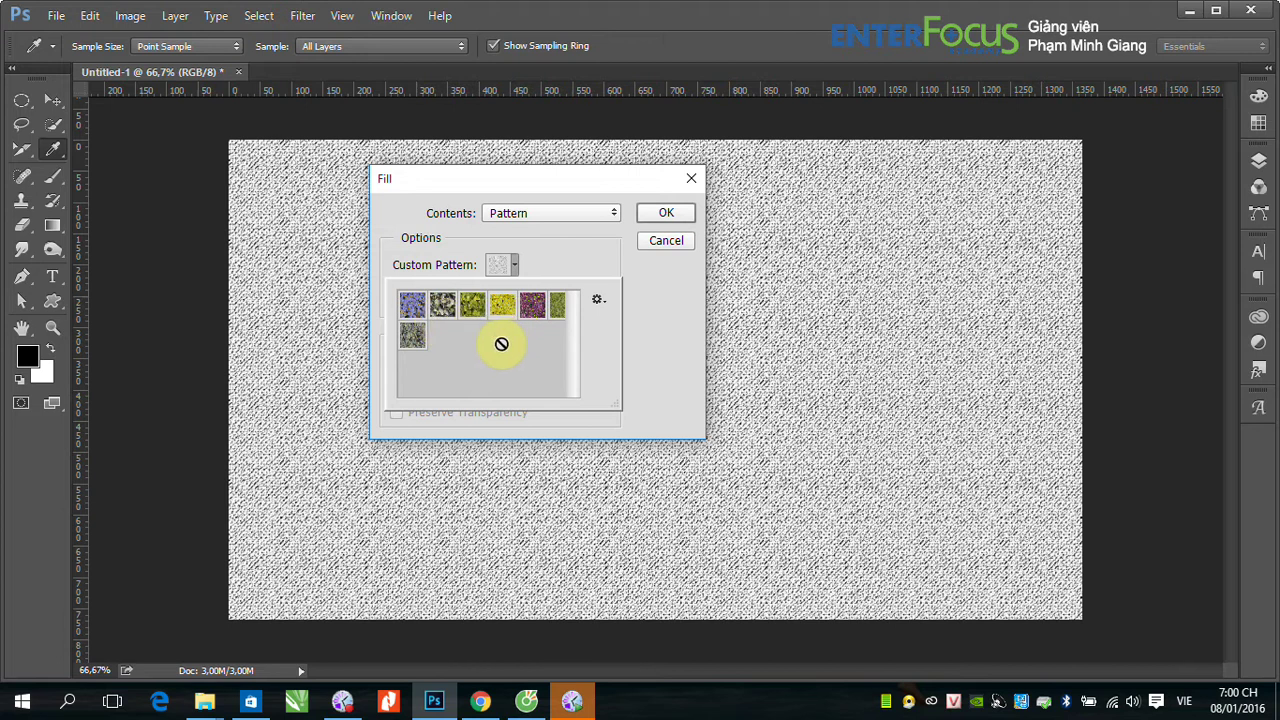
click(412, 304)
click(677, 217)
key(v)
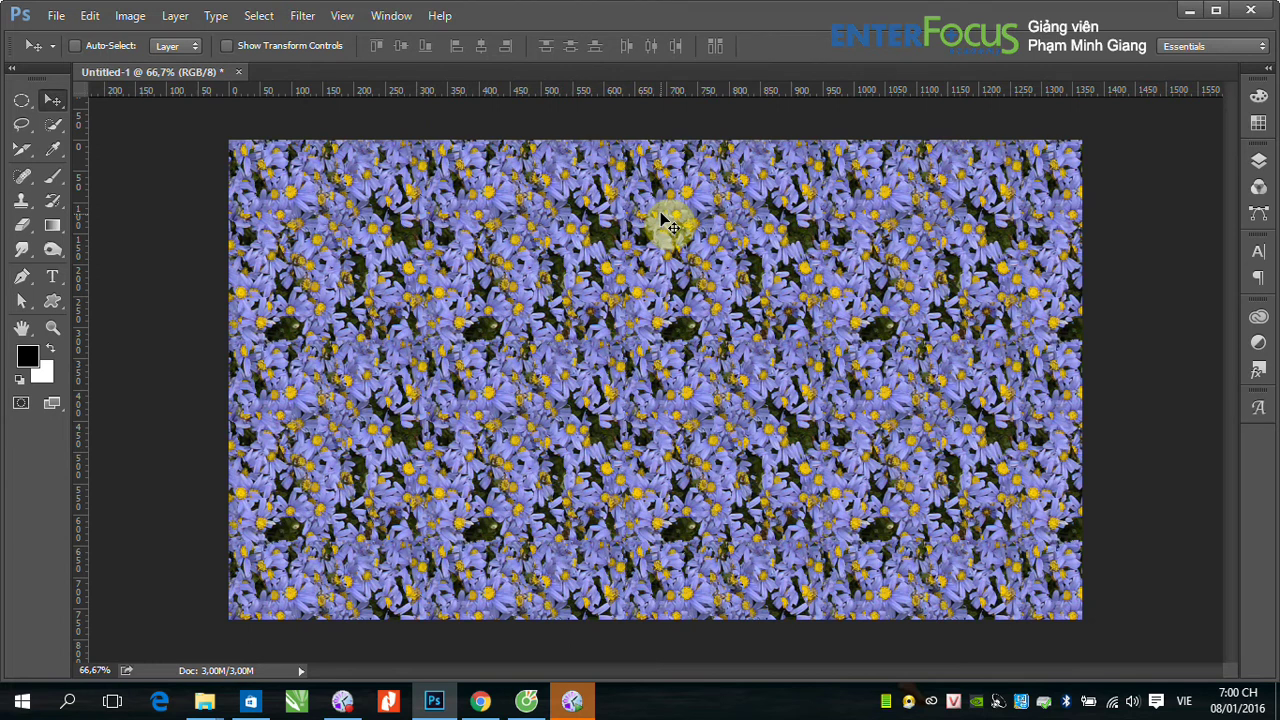
Fill the canvas with the yellow flower pattern from the Custom Pattern picker
click(90, 15)
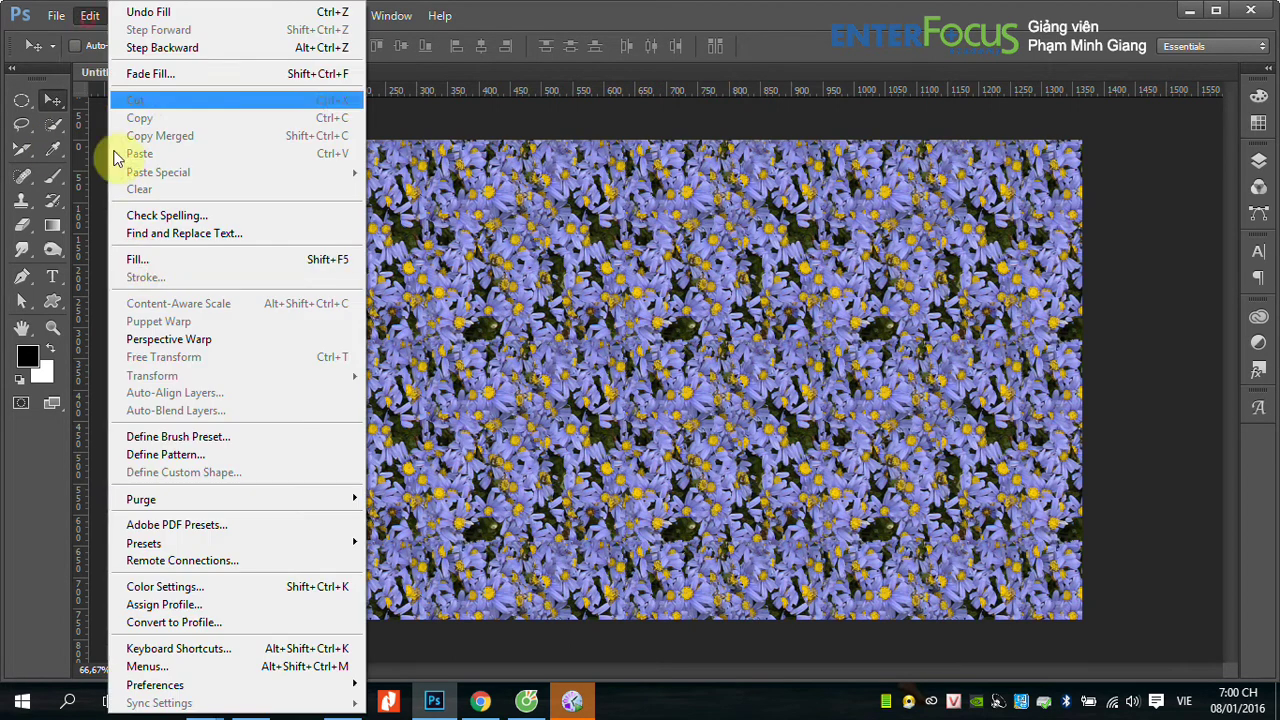
click(137, 259)
click(513, 264)
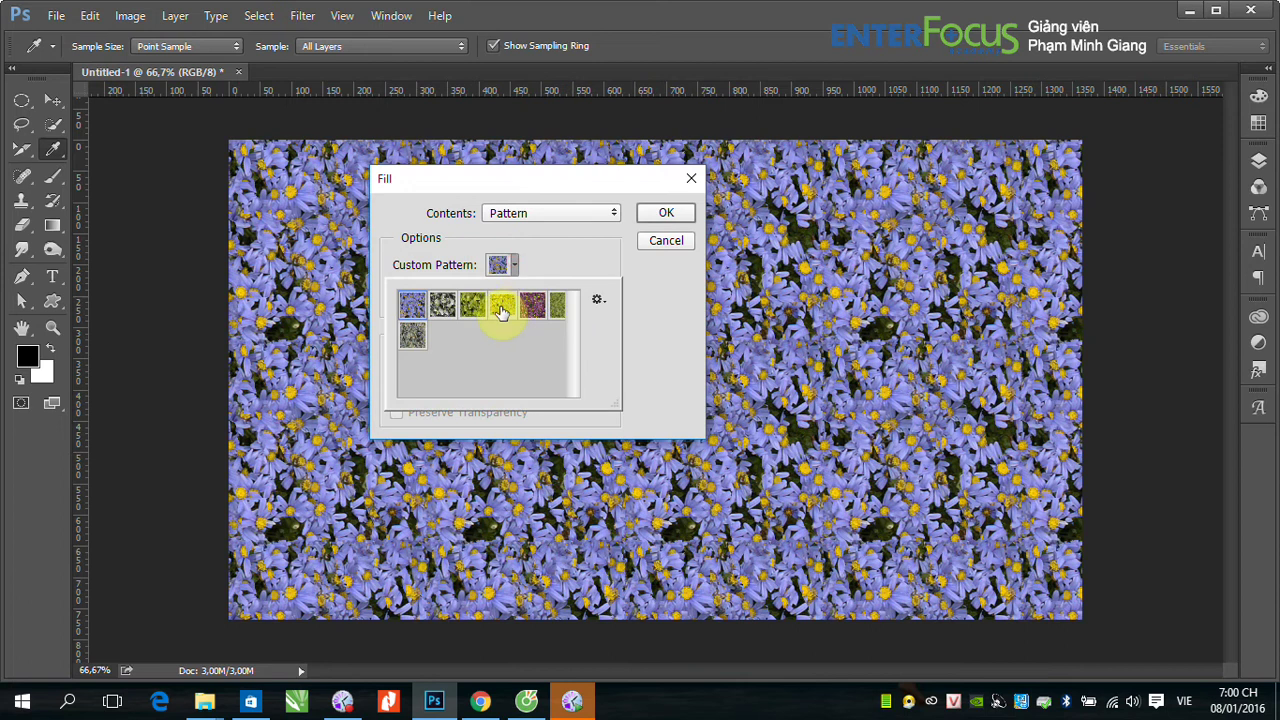
click(502, 304)
click(666, 212)
key(v)
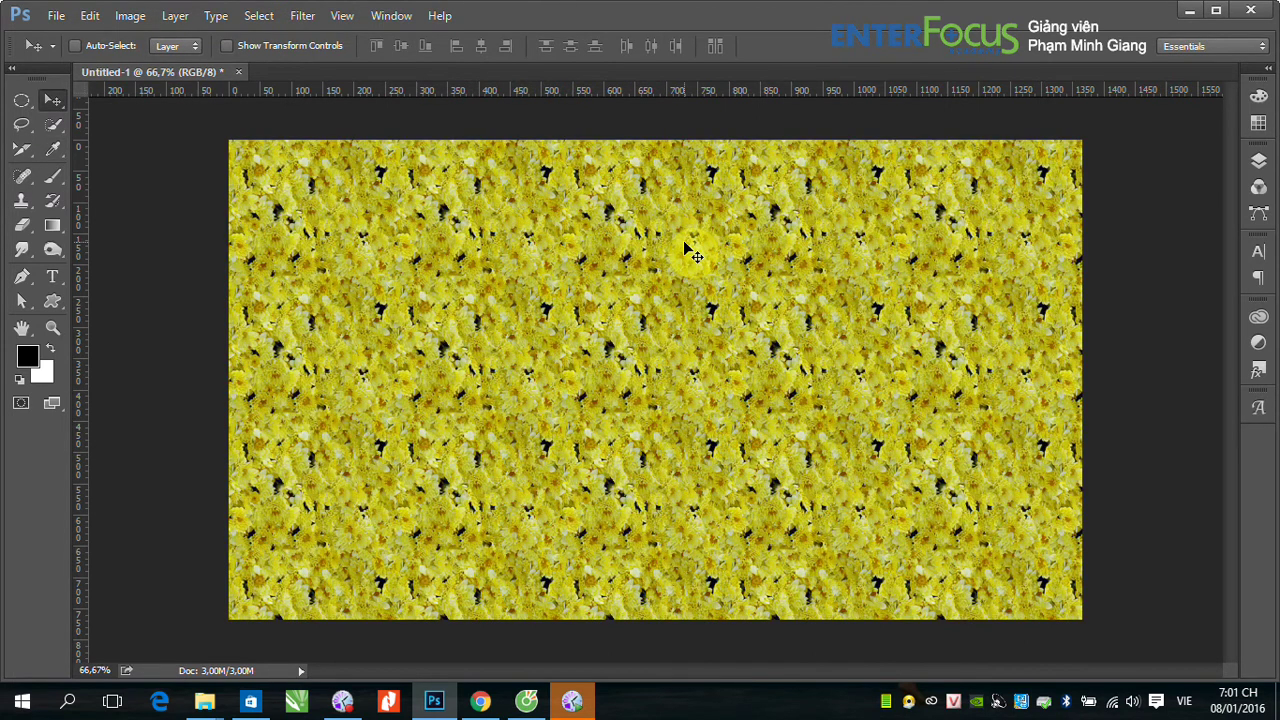
Bring the Fill dialog's Custom Pattern choices back up
click(90, 16)
click(165, 259)
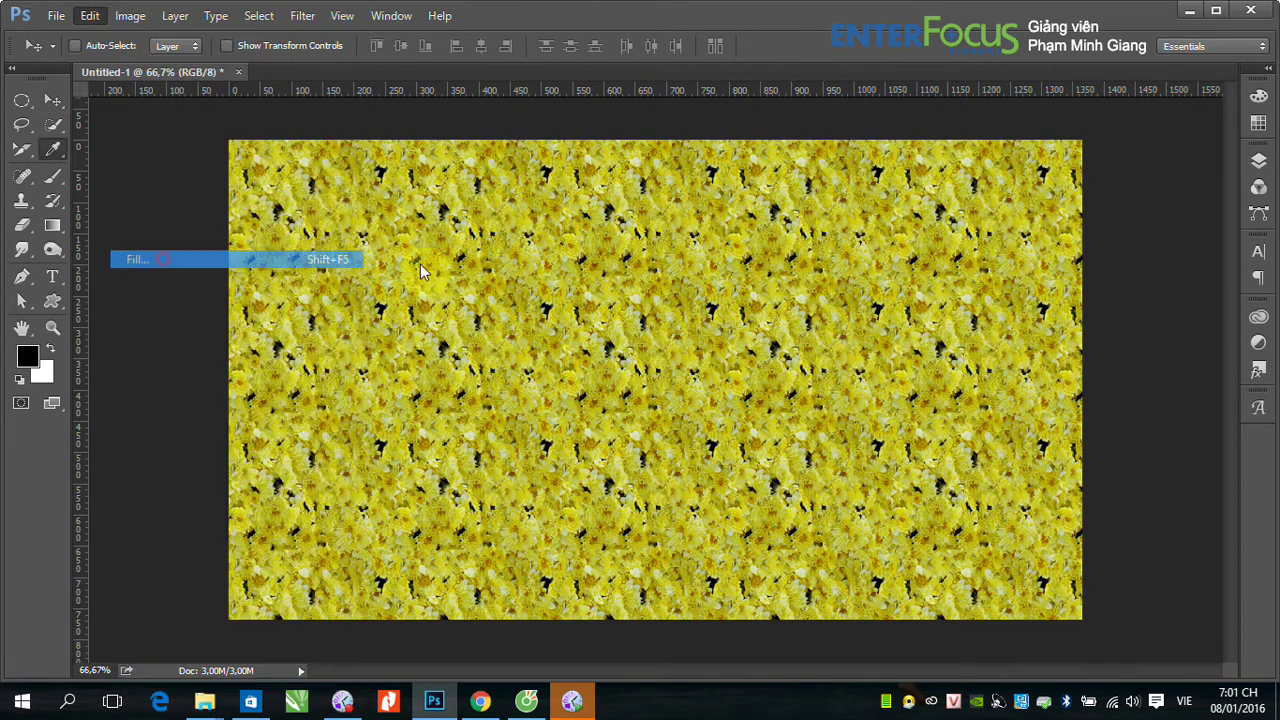
click(513, 268)
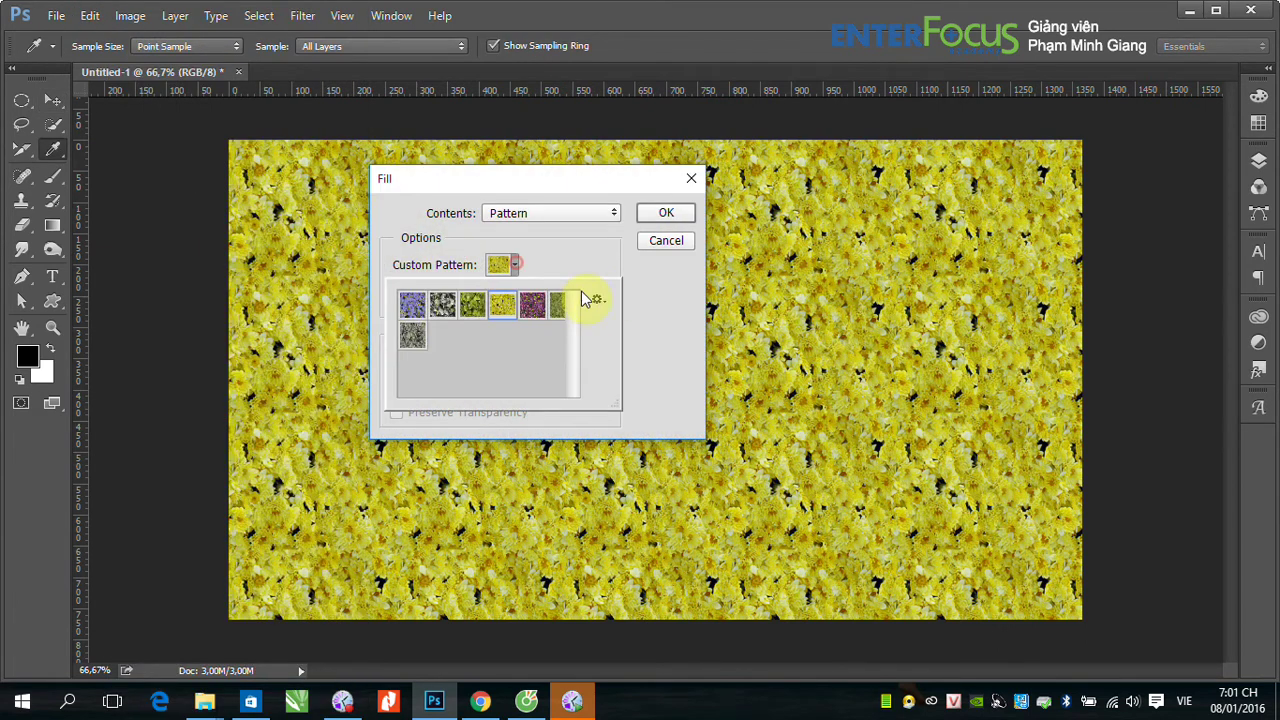
Replace the patterns with the Texture Fill set and fill the canvas with a grey texture
click(598, 300)
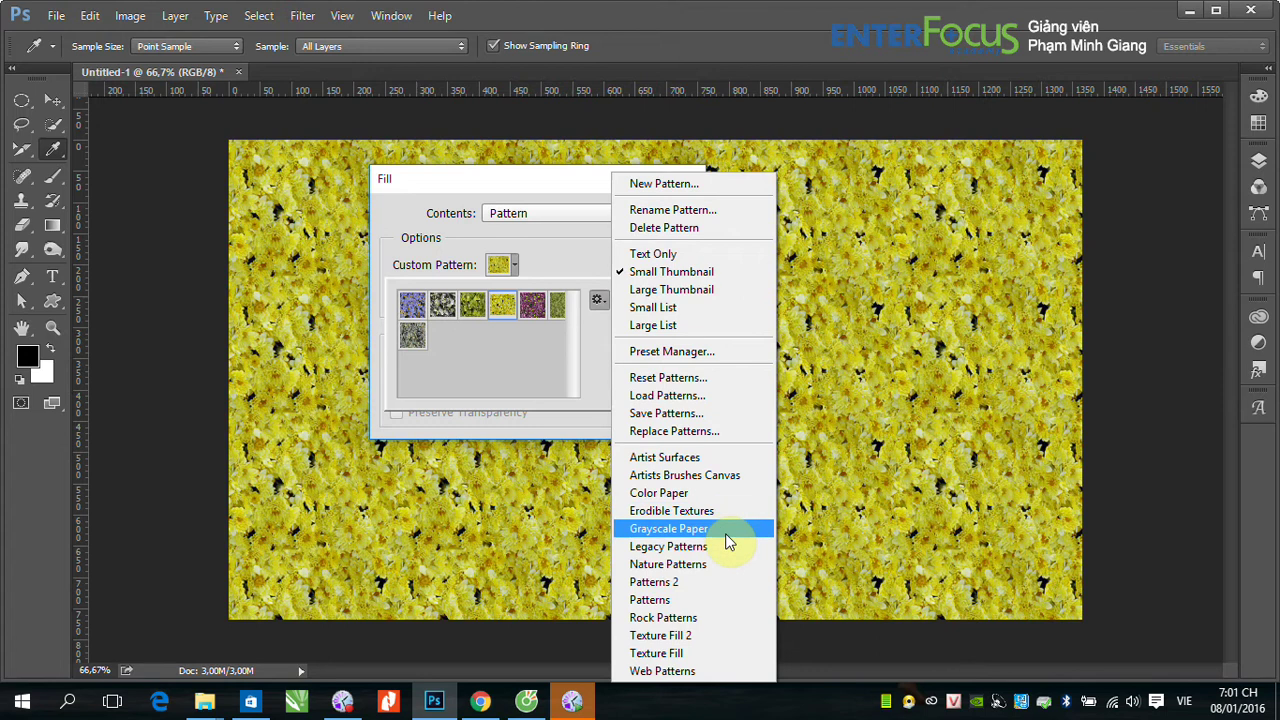
click(694, 655)
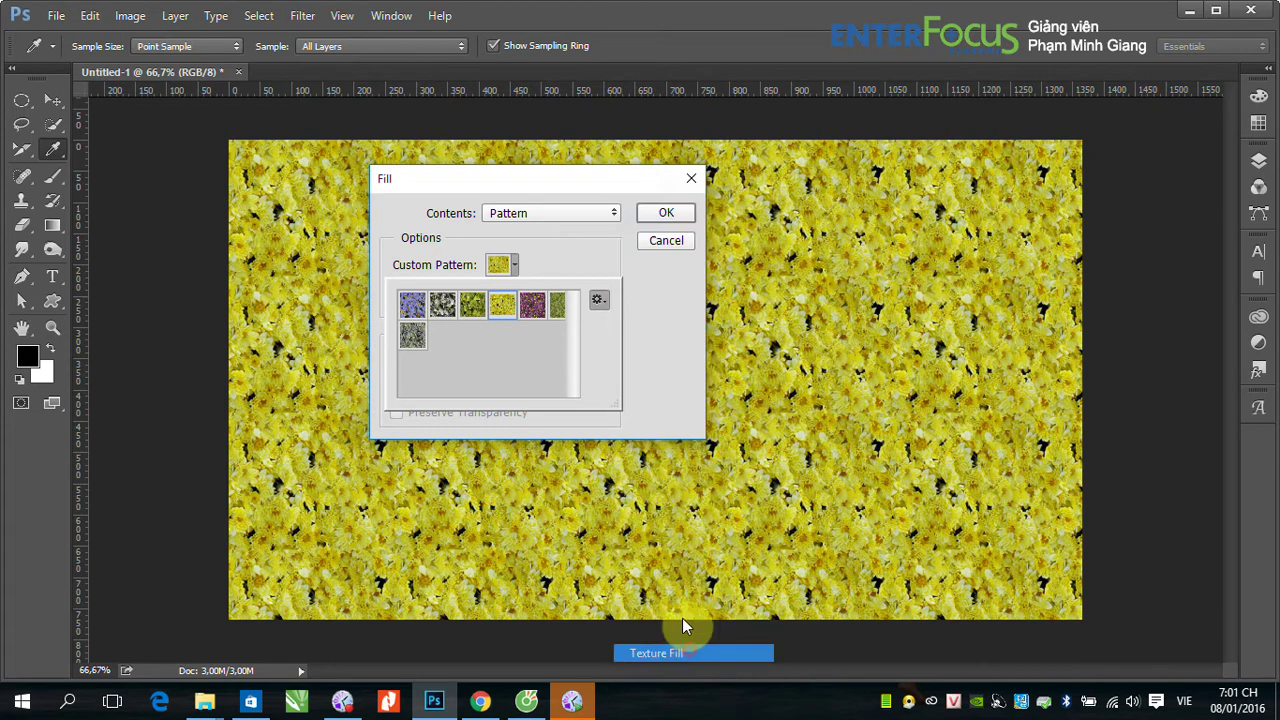
click(568, 280)
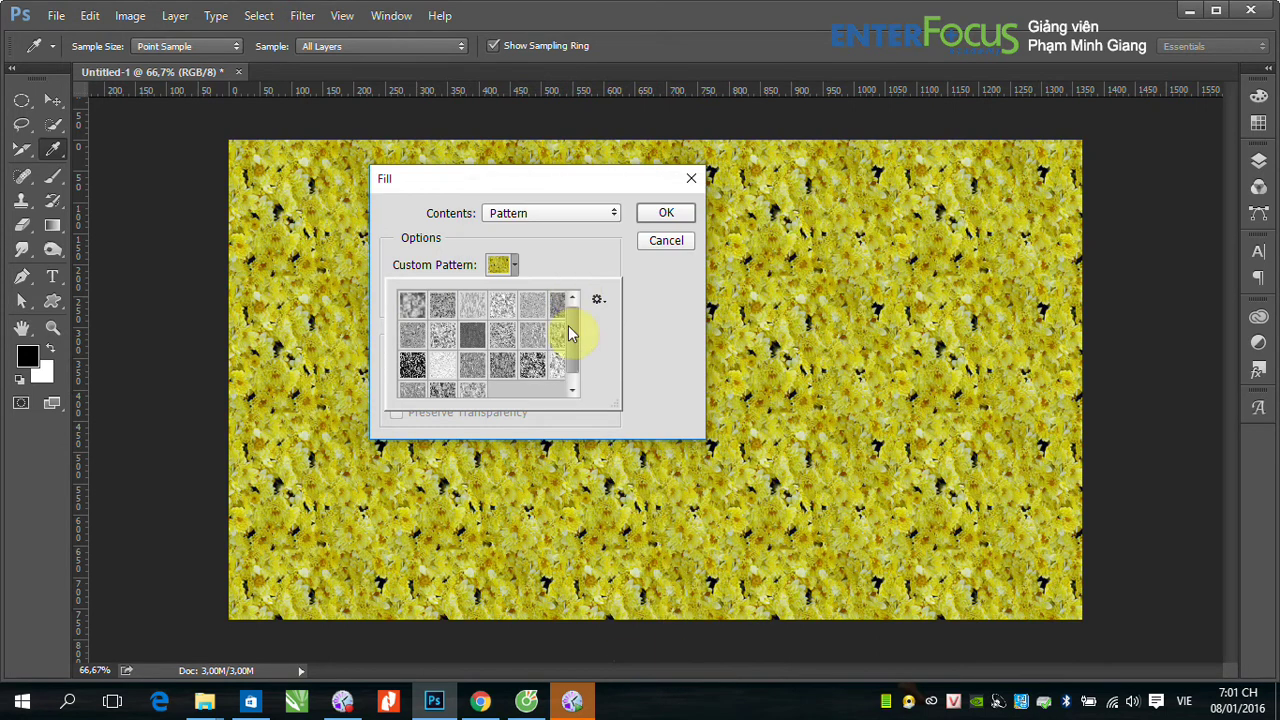
click(495, 365)
click(662, 212)
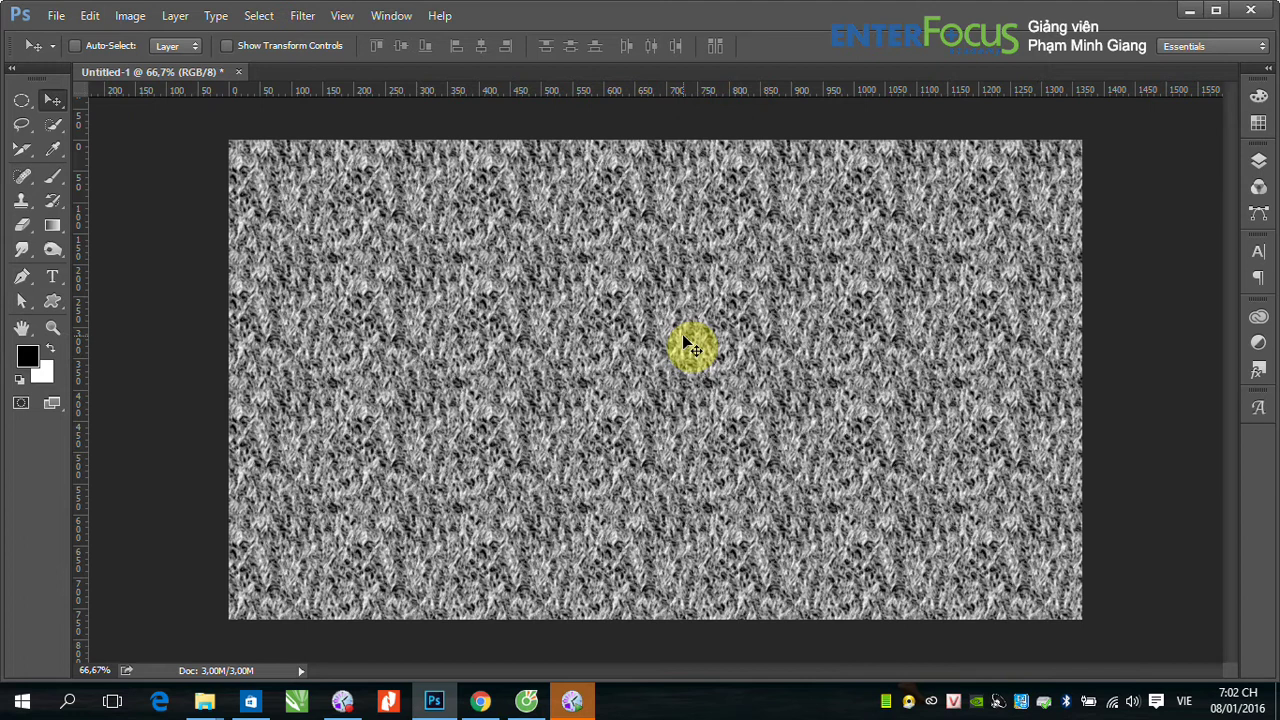
Load the velvet_by mel rodicq.pat pattern file into the Fill dialog's pattern picker
click(90, 15)
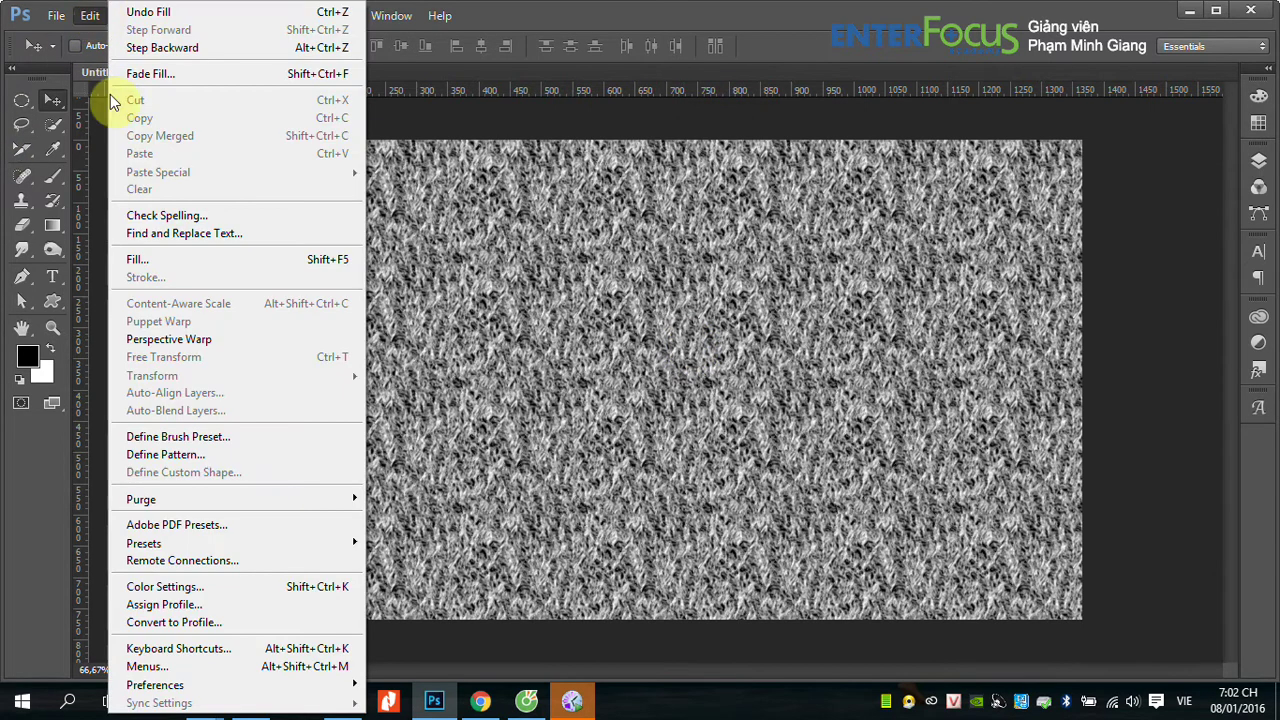
click(200, 262)
click(513, 267)
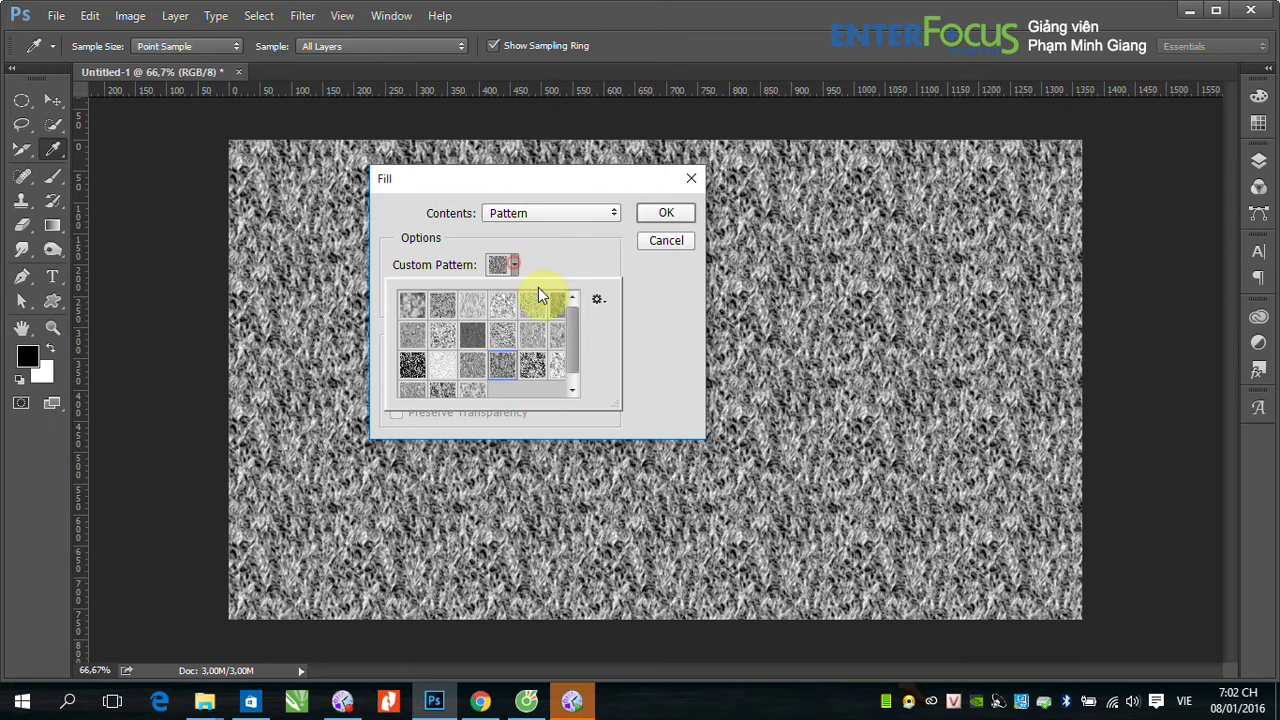
click(600, 302)
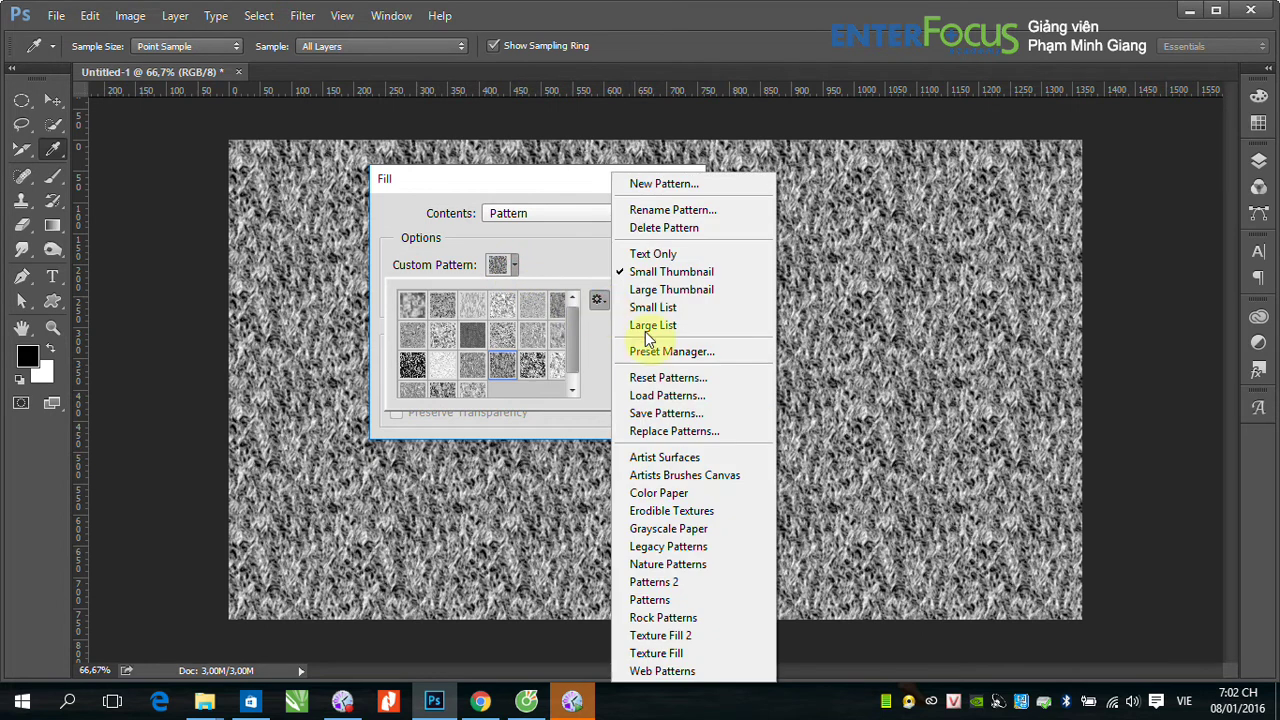
click(680, 398)
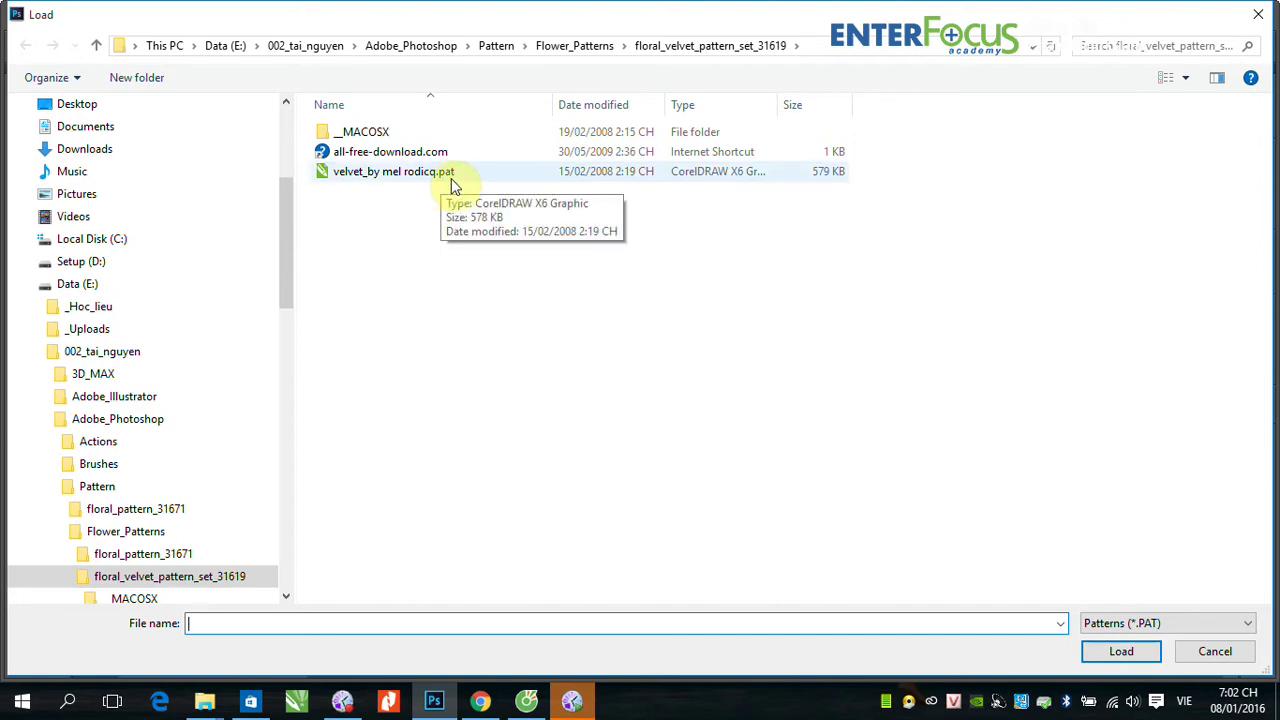
mouse_move(393, 172)
click(396, 178)
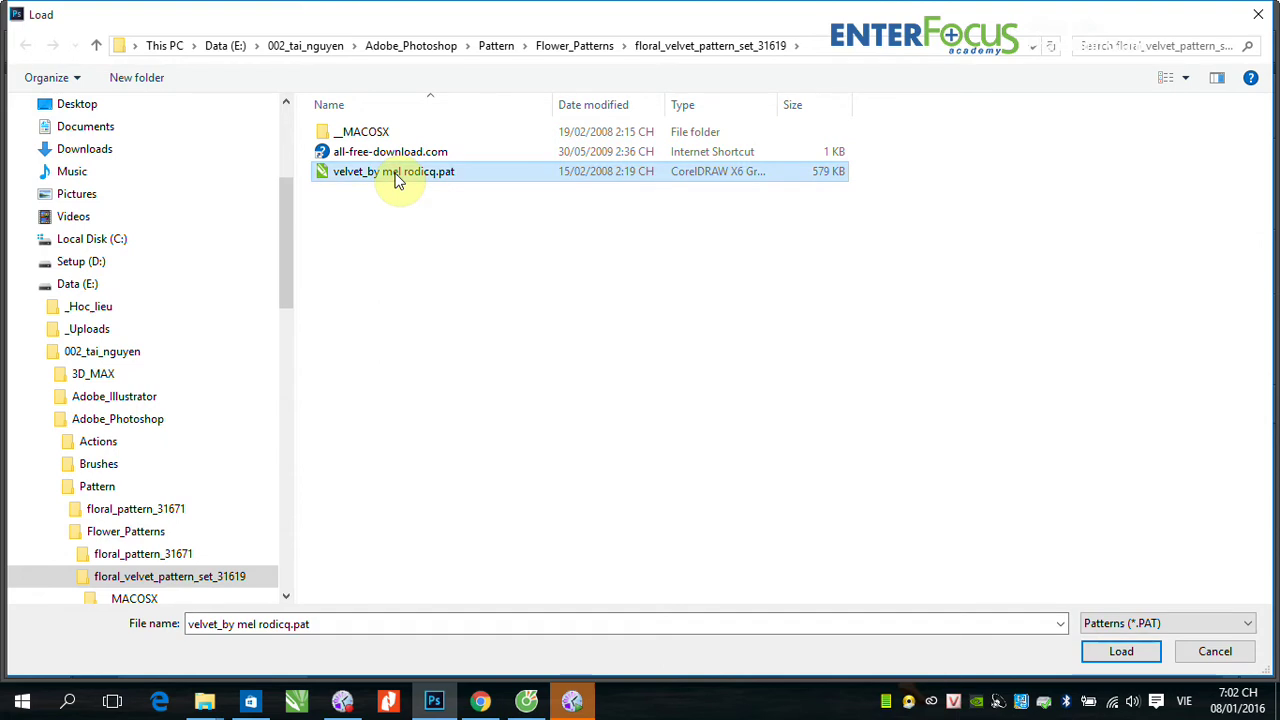
click(1099, 656)
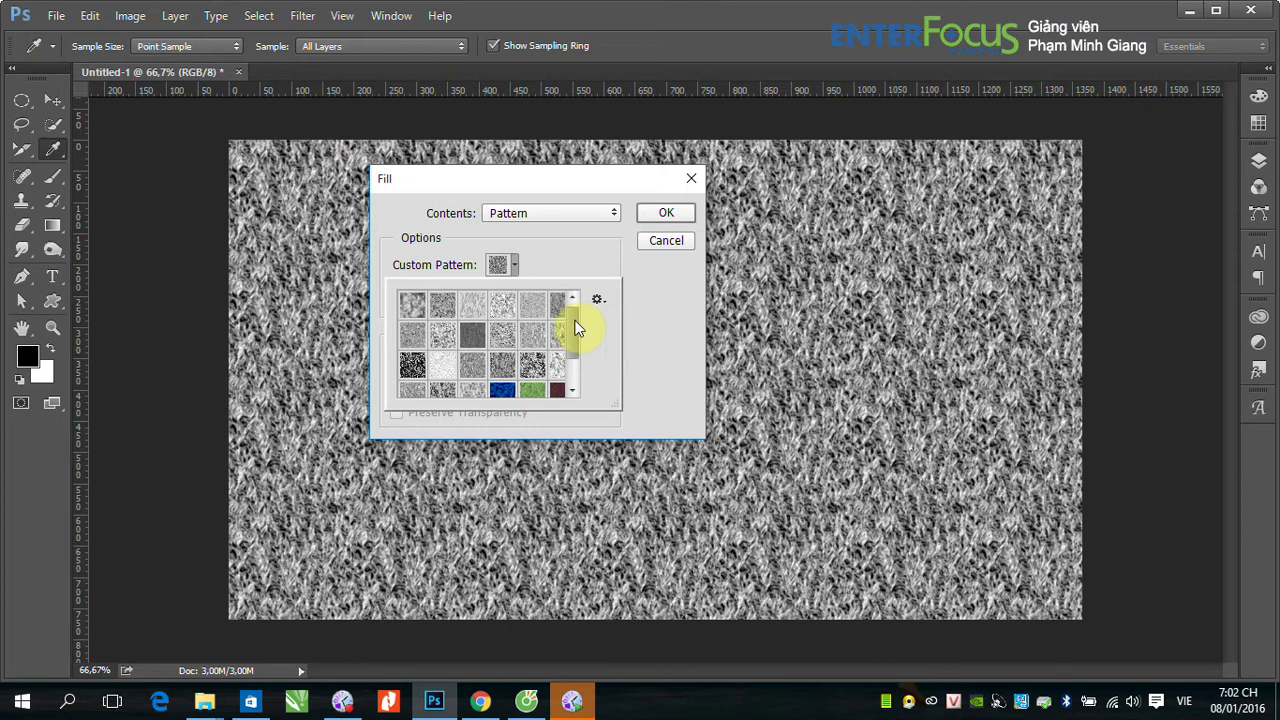
Fill the canvas with the dark-blue swirl pattern from the velvet set
drag(576, 328, 578, 358)
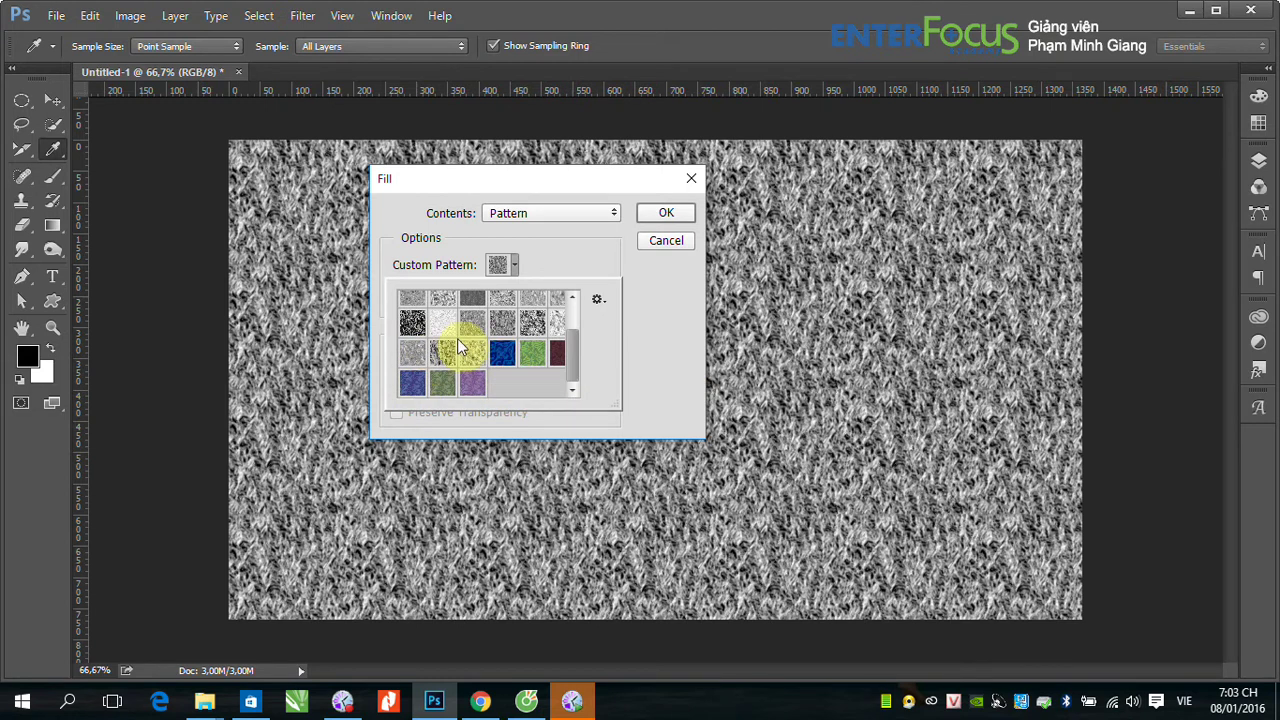
click(504, 360)
click(666, 216)
key(v)
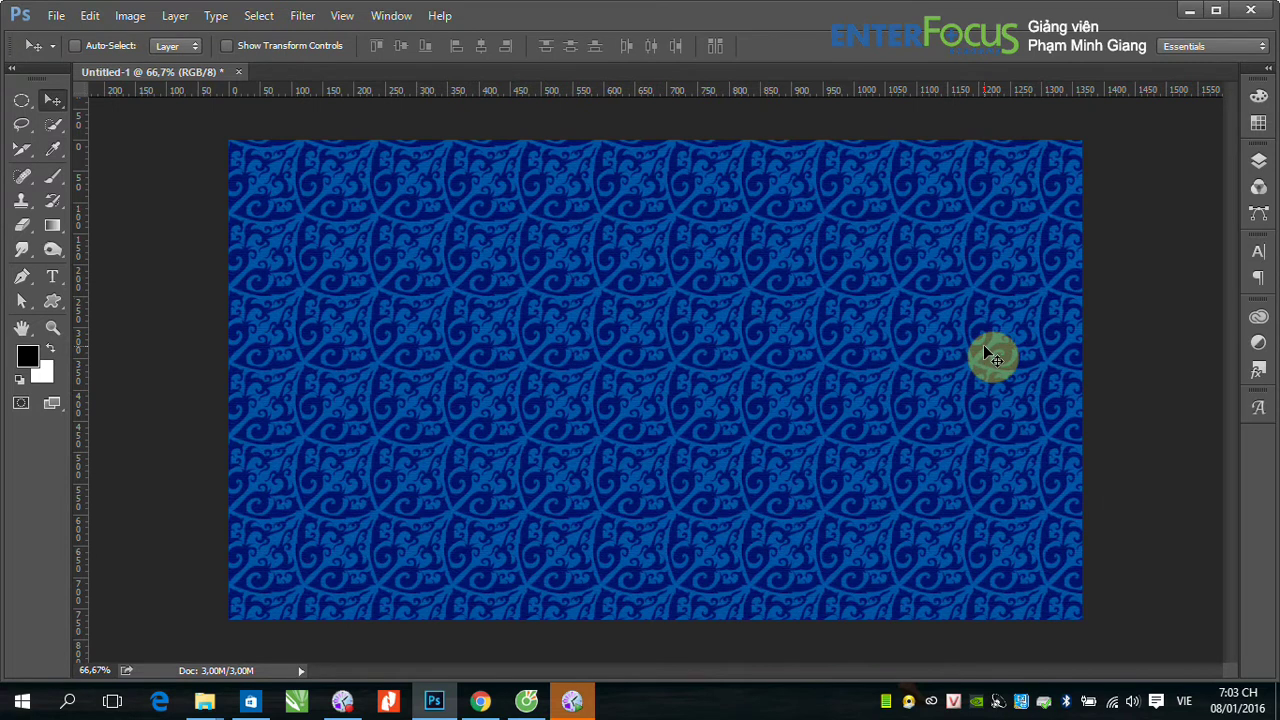
Fill the canvas with the green velvet swirl pattern, replacing the blue one
click(90, 15)
click(180, 260)
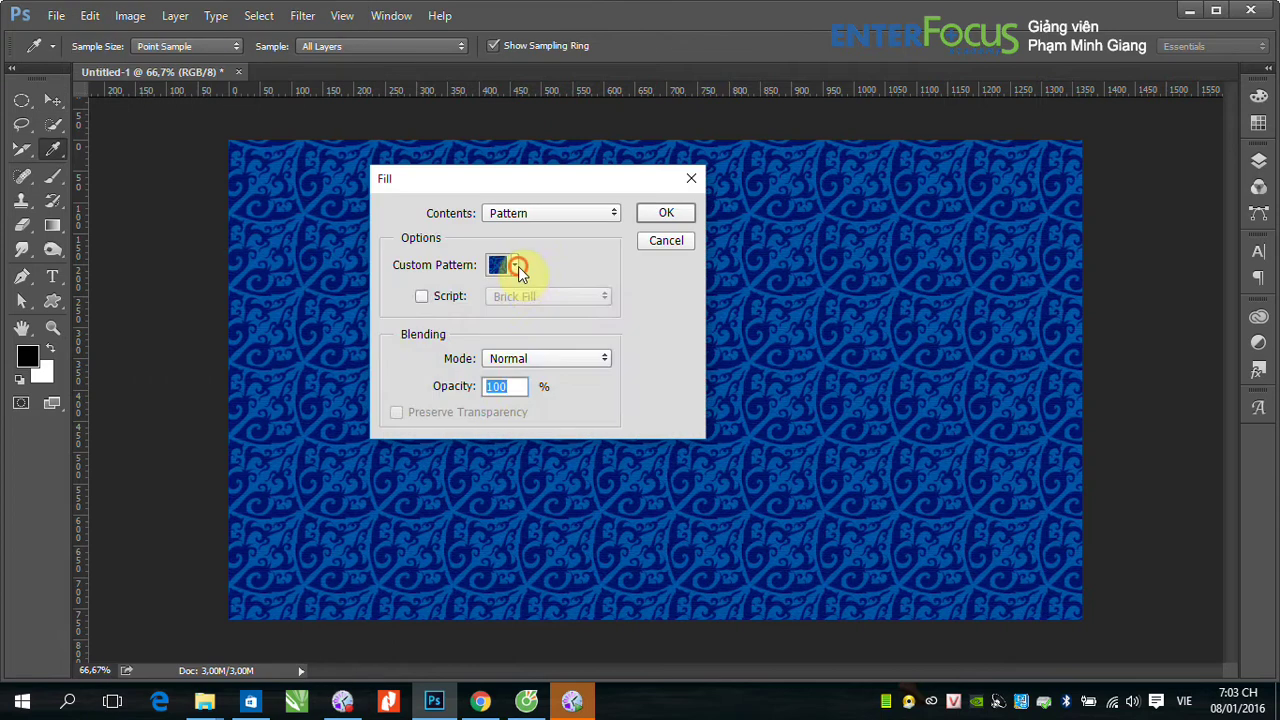
click(514, 265)
click(534, 358)
click(663, 218)
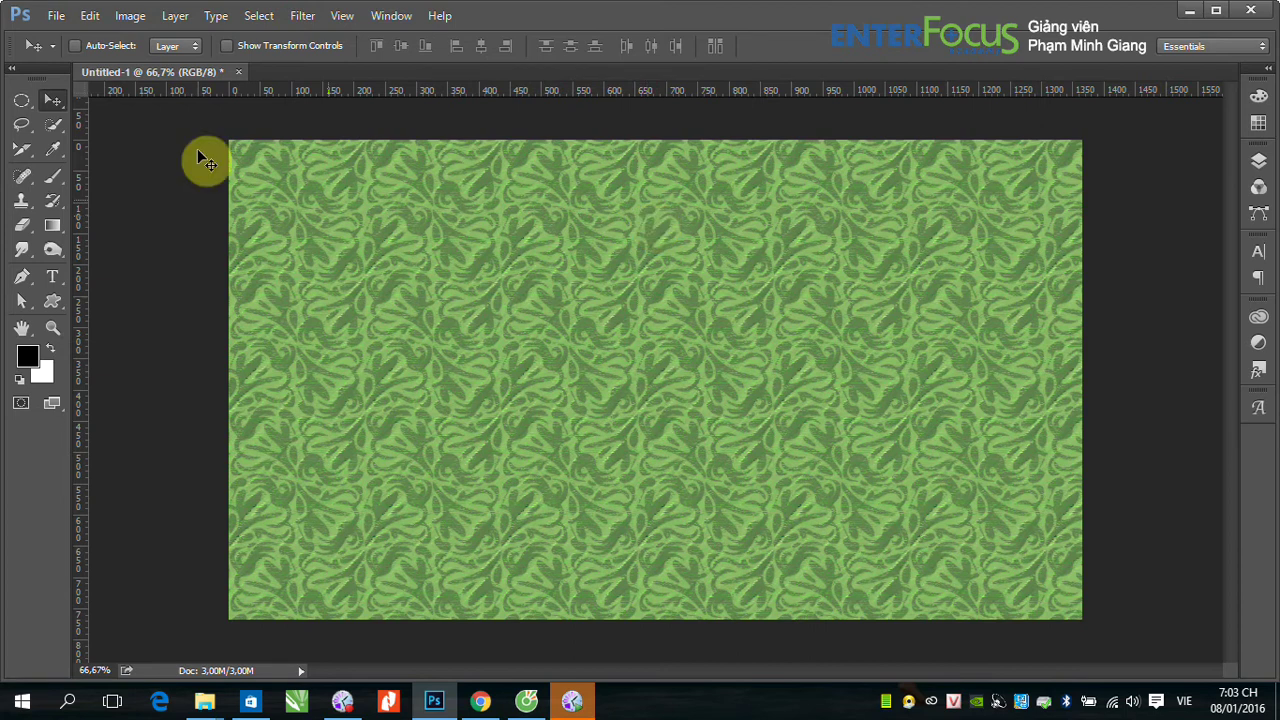
Open 03End.jpg from the Lesson03 folder as a new document
click(56, 15)
click(71, 55)
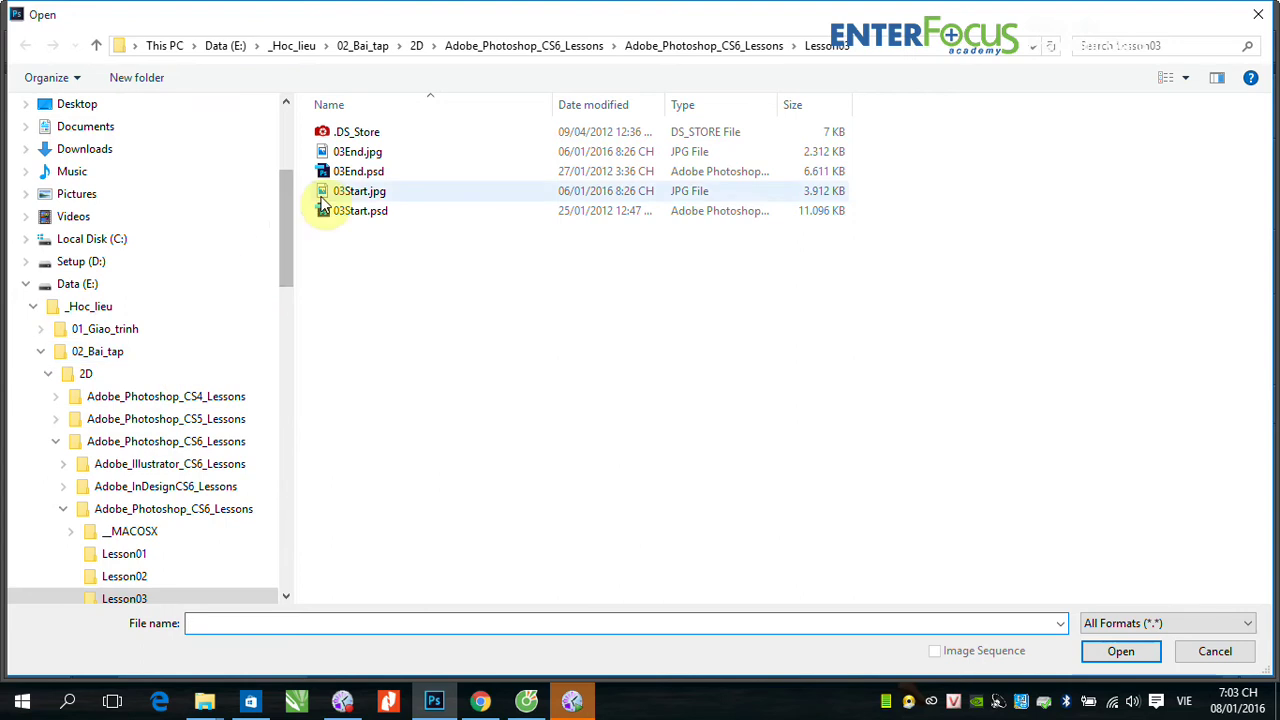
click(350, 160)
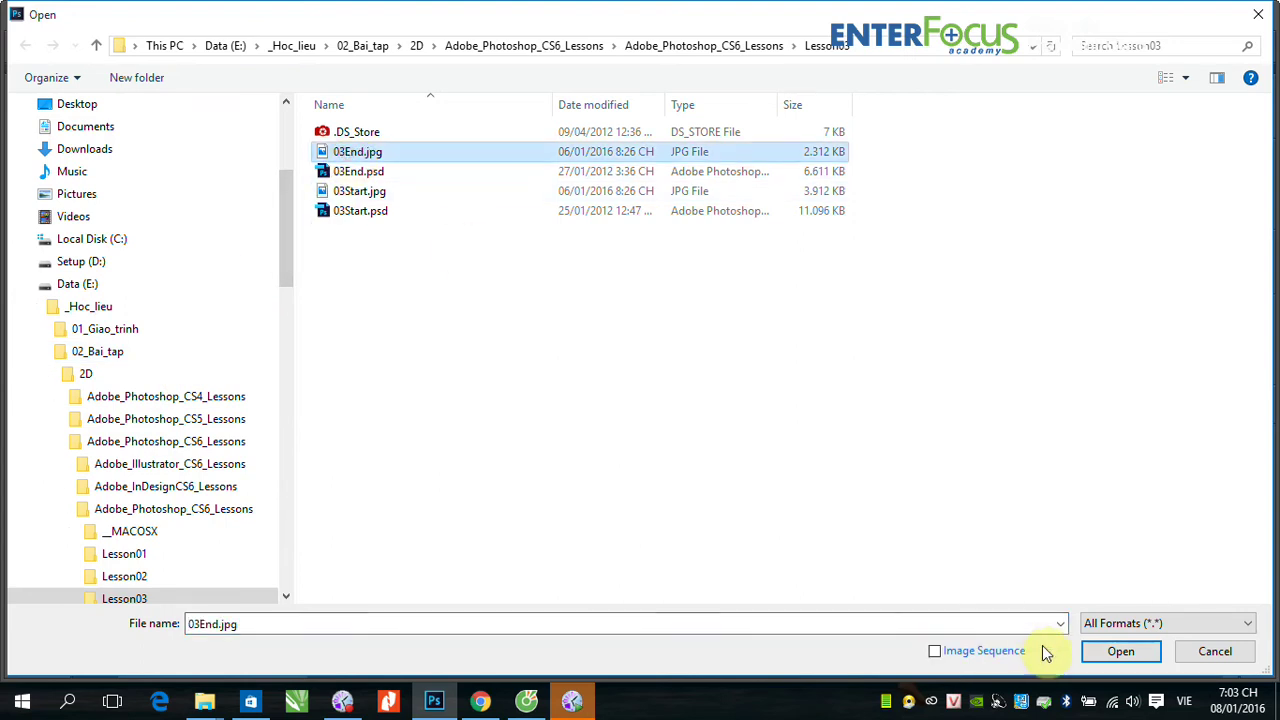
click(1095, 651)
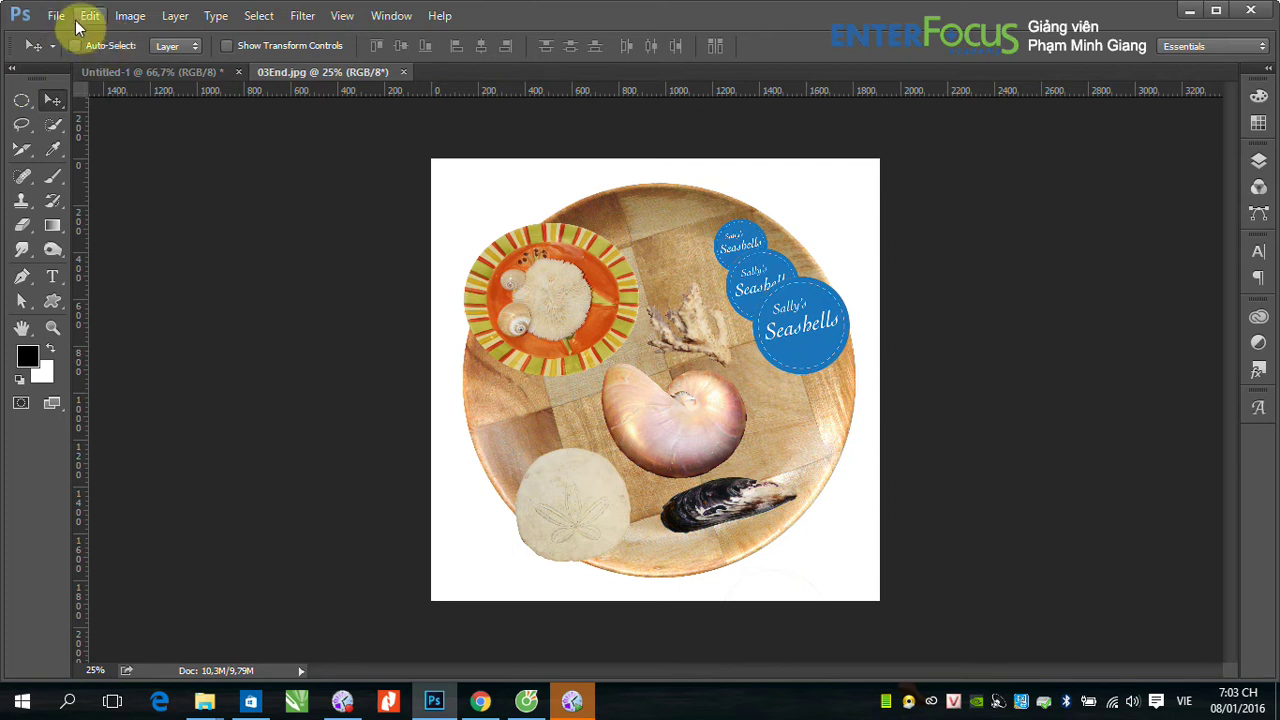
Open 03Start.psd and zoom in on its nautilus shell photo
click(57, 16)
click(70, 54)
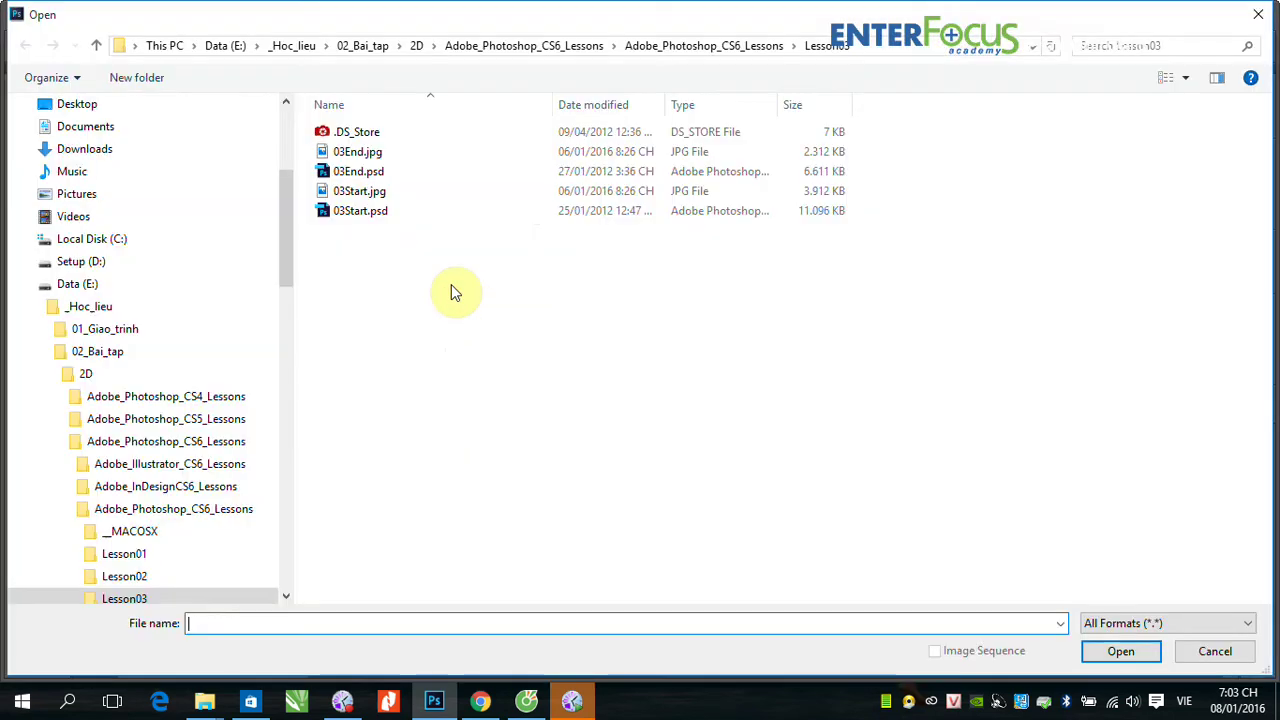
click(362, 211)
click(1119, 651)
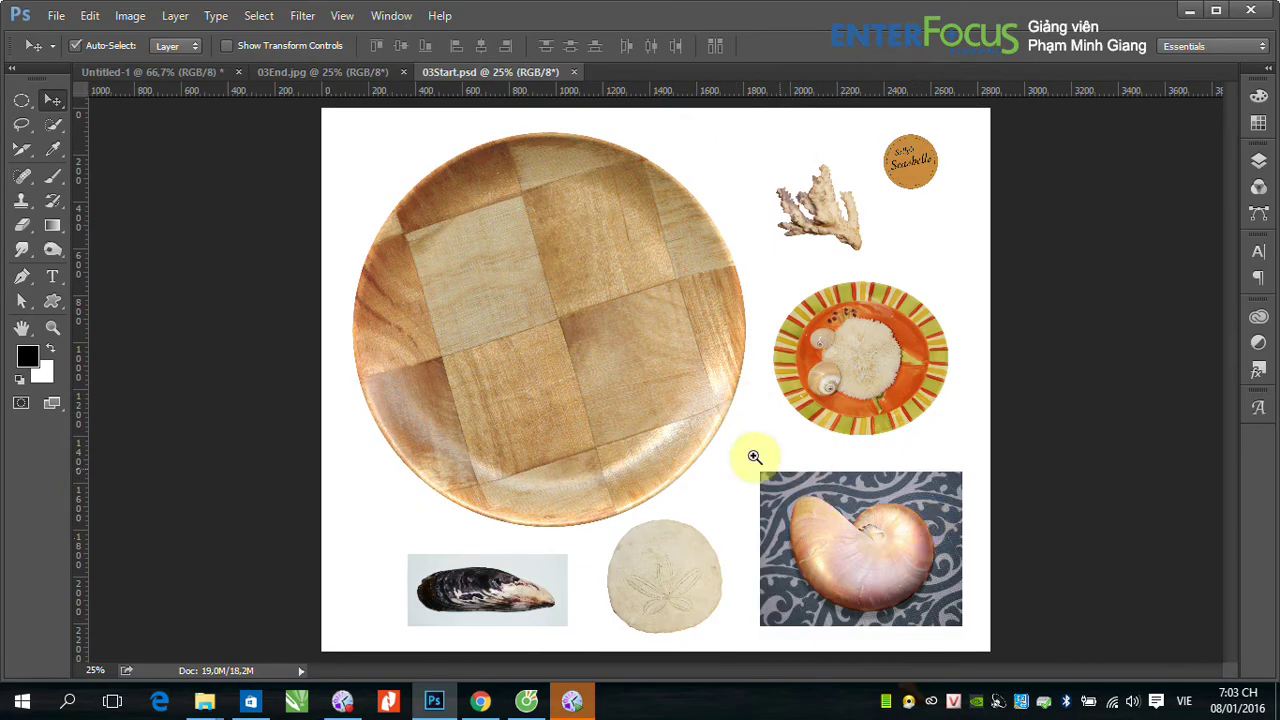
drag(754, 451, 1000, 658)
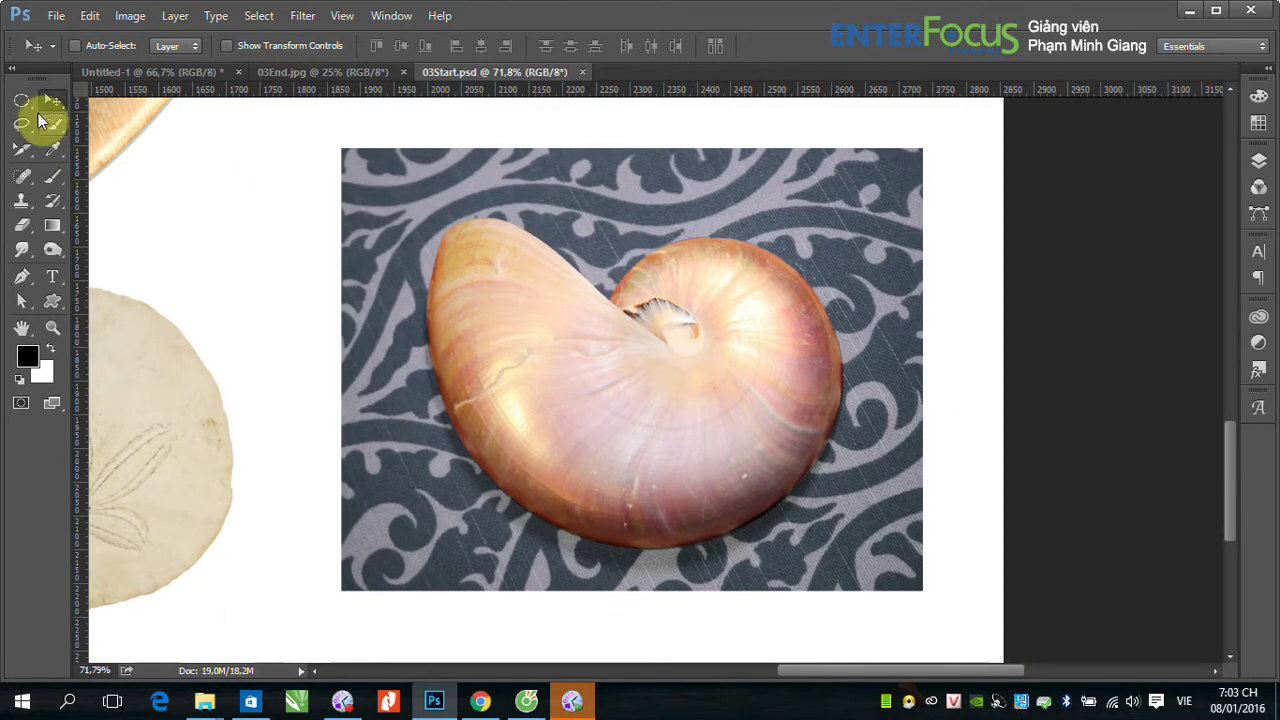
Draw a rectangular marquee around the whole nautilus photo in 03Start.psd
click(24, 101)
click(120, 96)
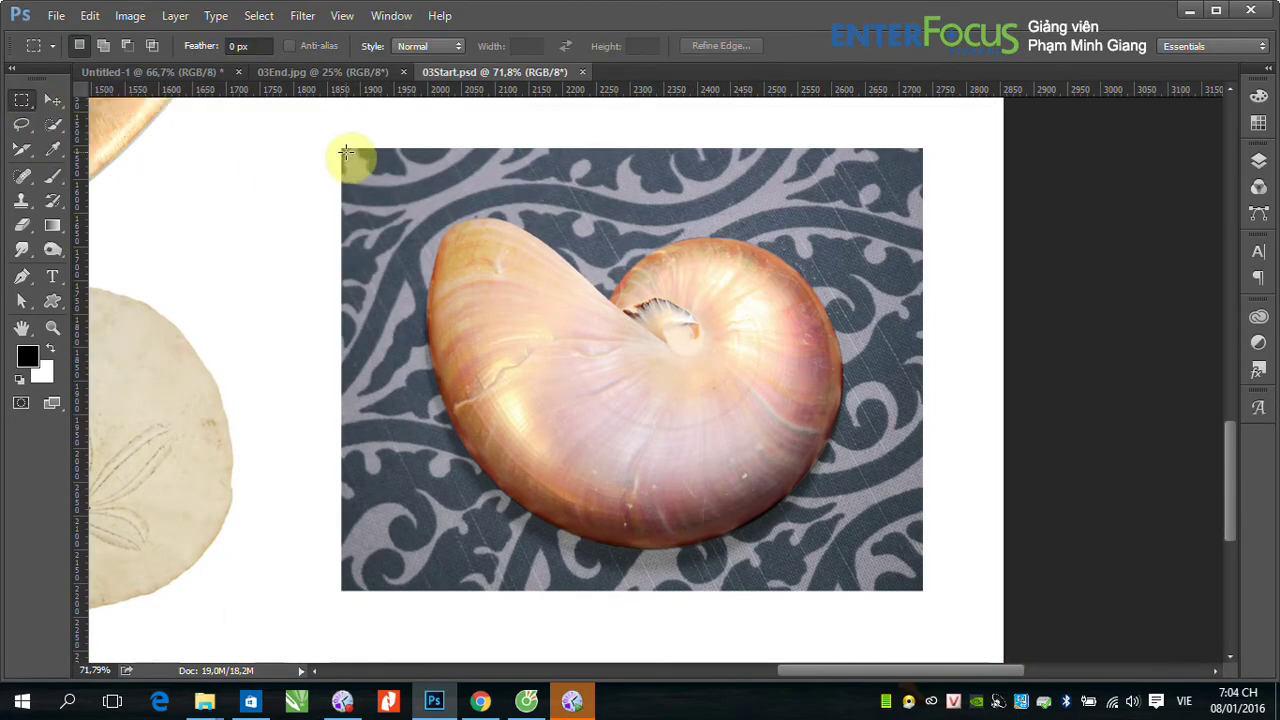
drag(344, 149, 914, 579)
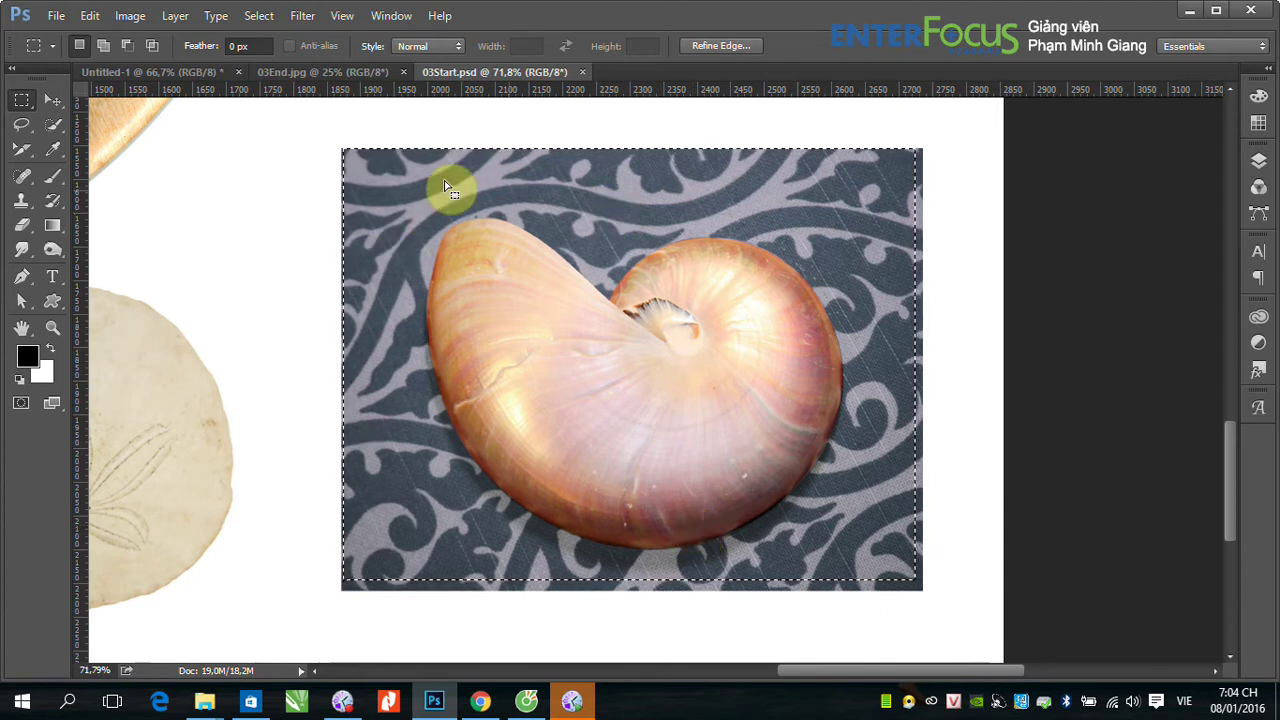
click(90, 17)
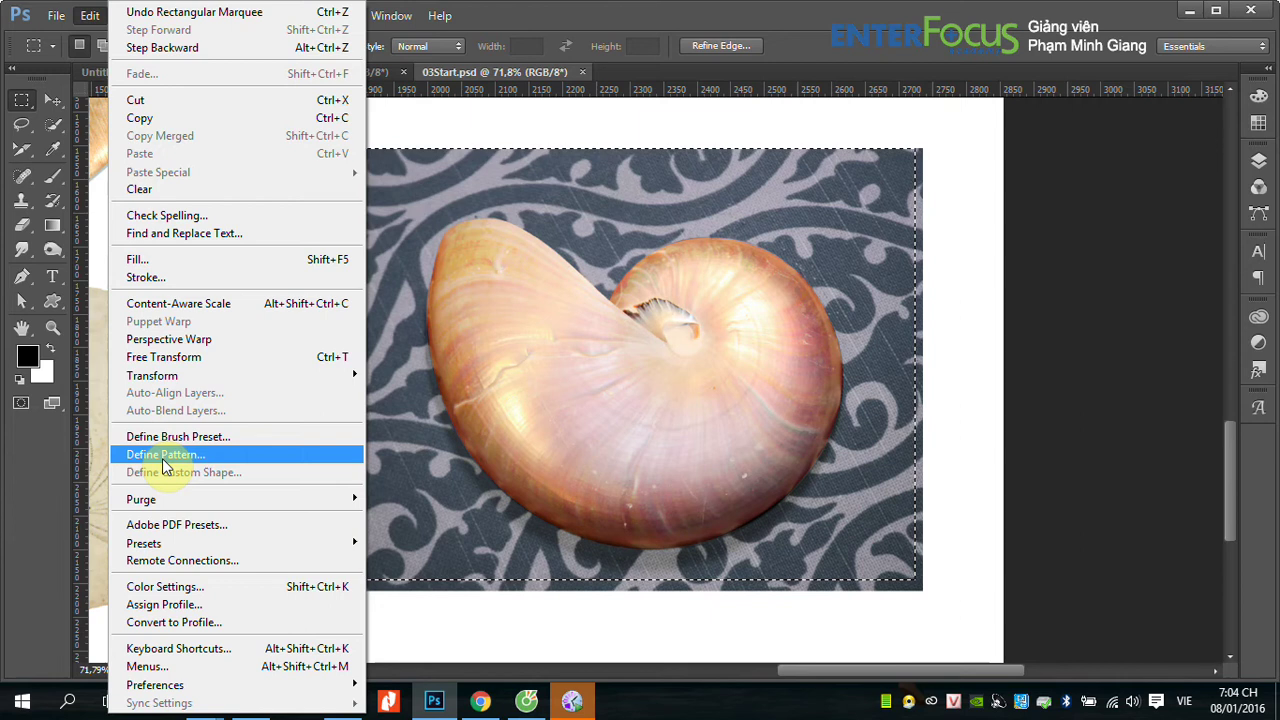
Define the selected nautilus photo as a new pattern named 'oc'
click(165, 460)
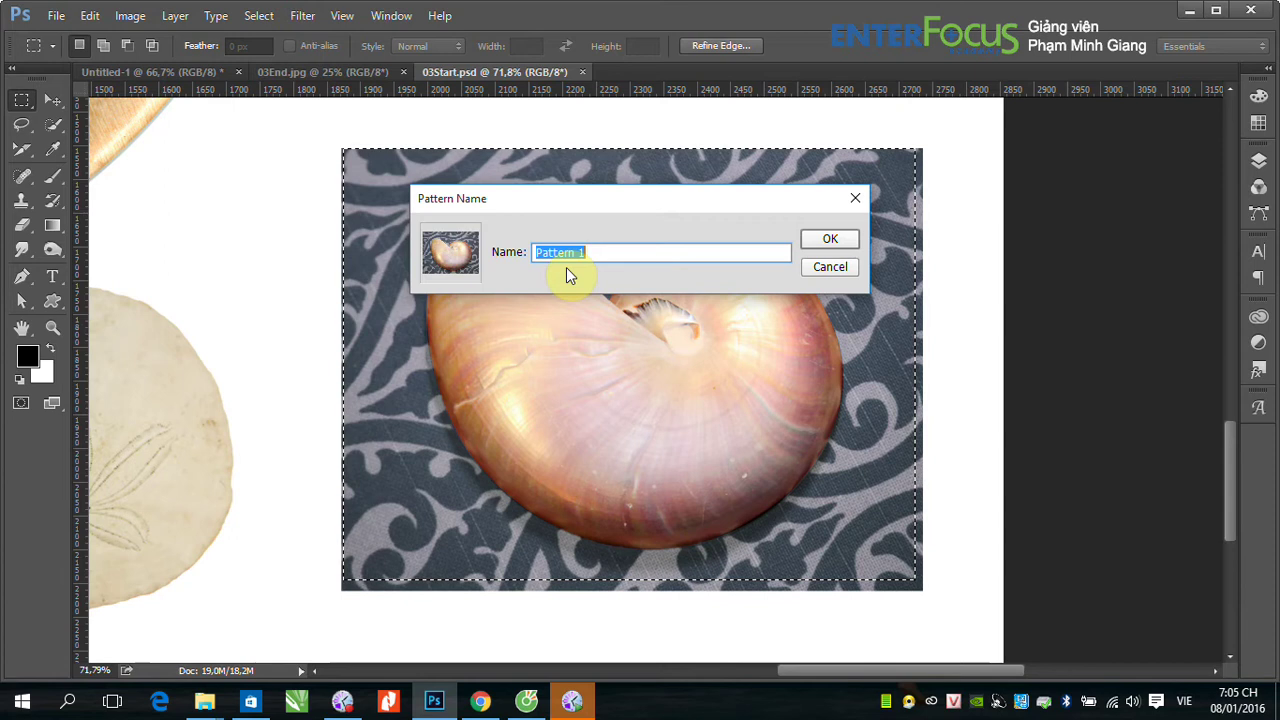
text(oc)
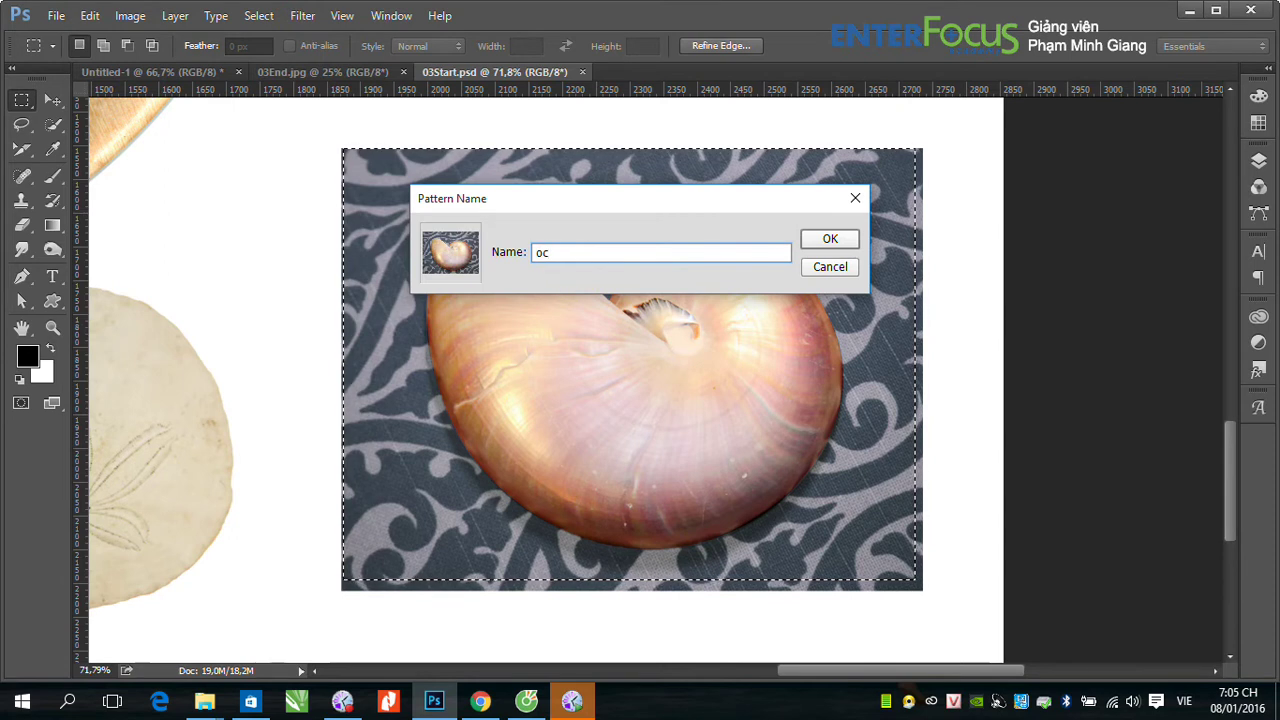
click(838, 243)
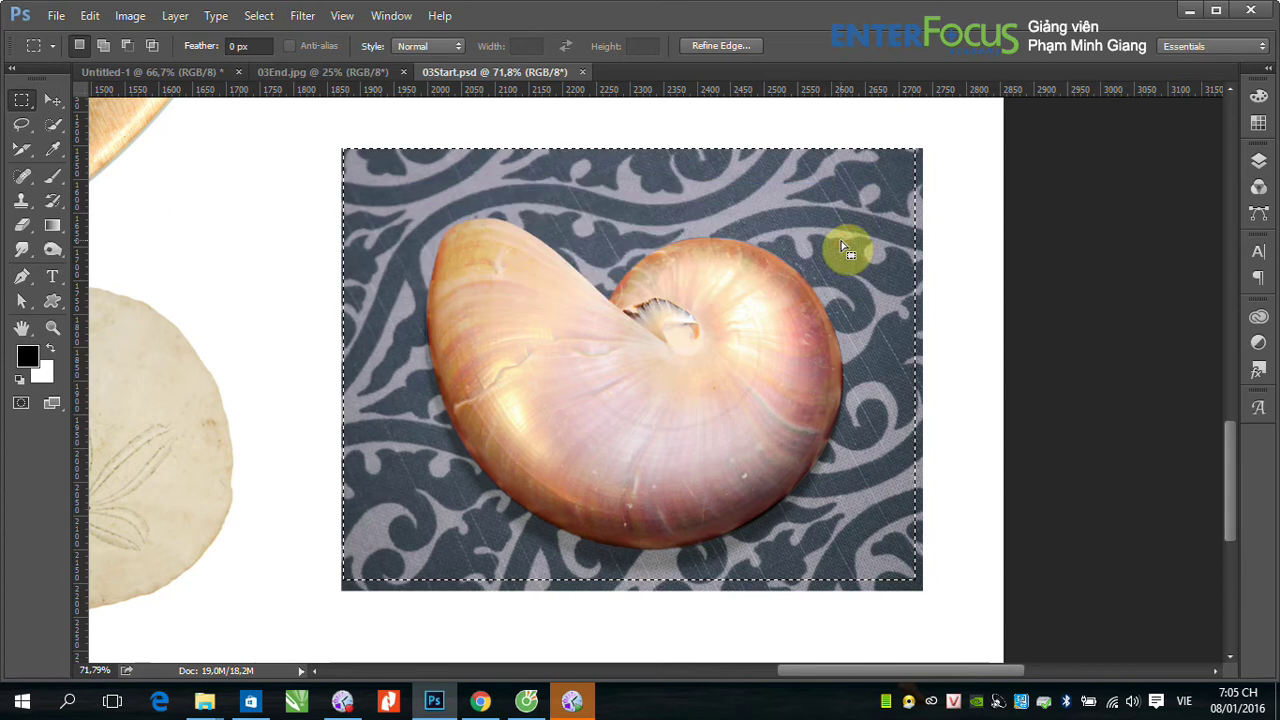
Check that the 'oc' nautilus pattern appears in the Fill pattern picker, then cancel
click(86, 18)
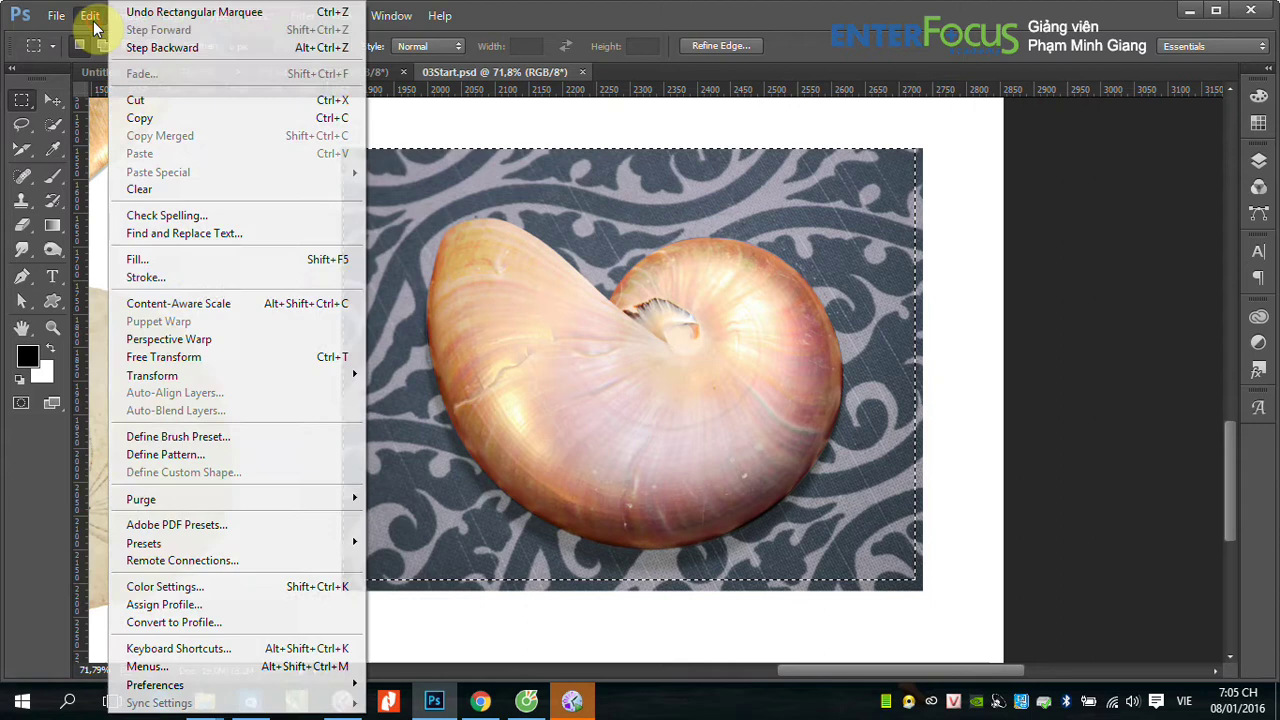
click(170, 259)
click(512, 268)
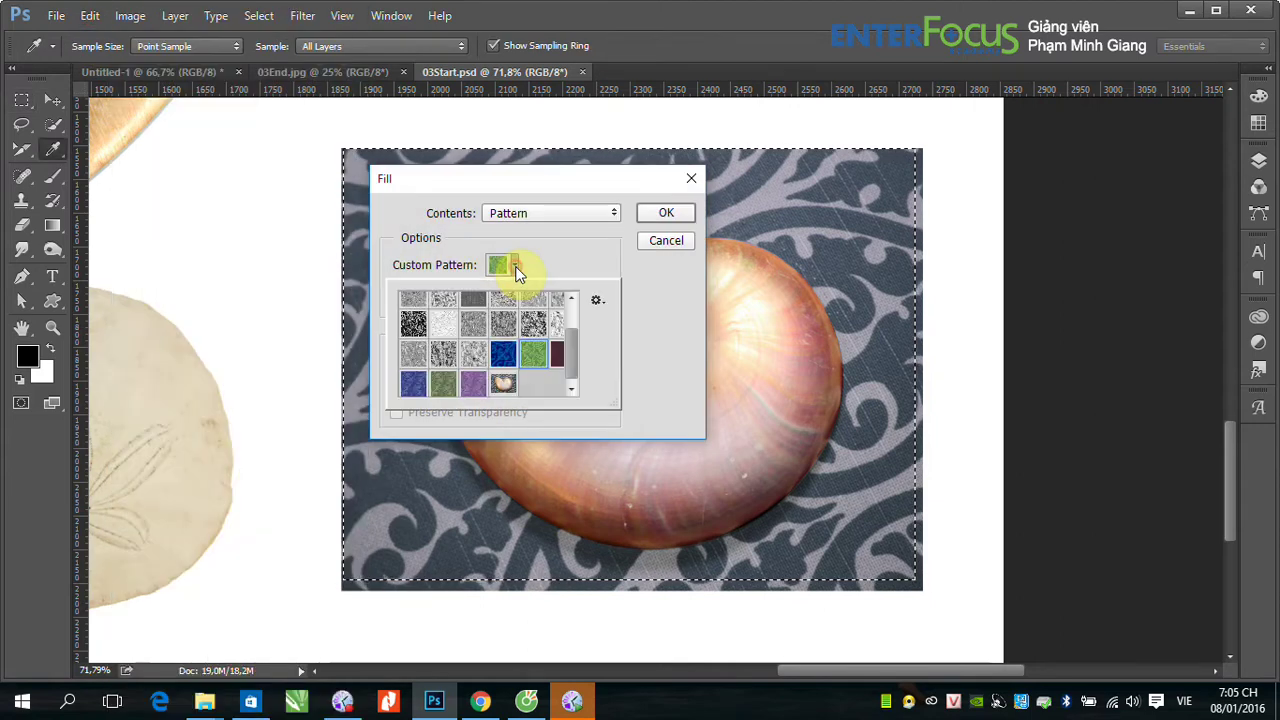
click(503, 390)
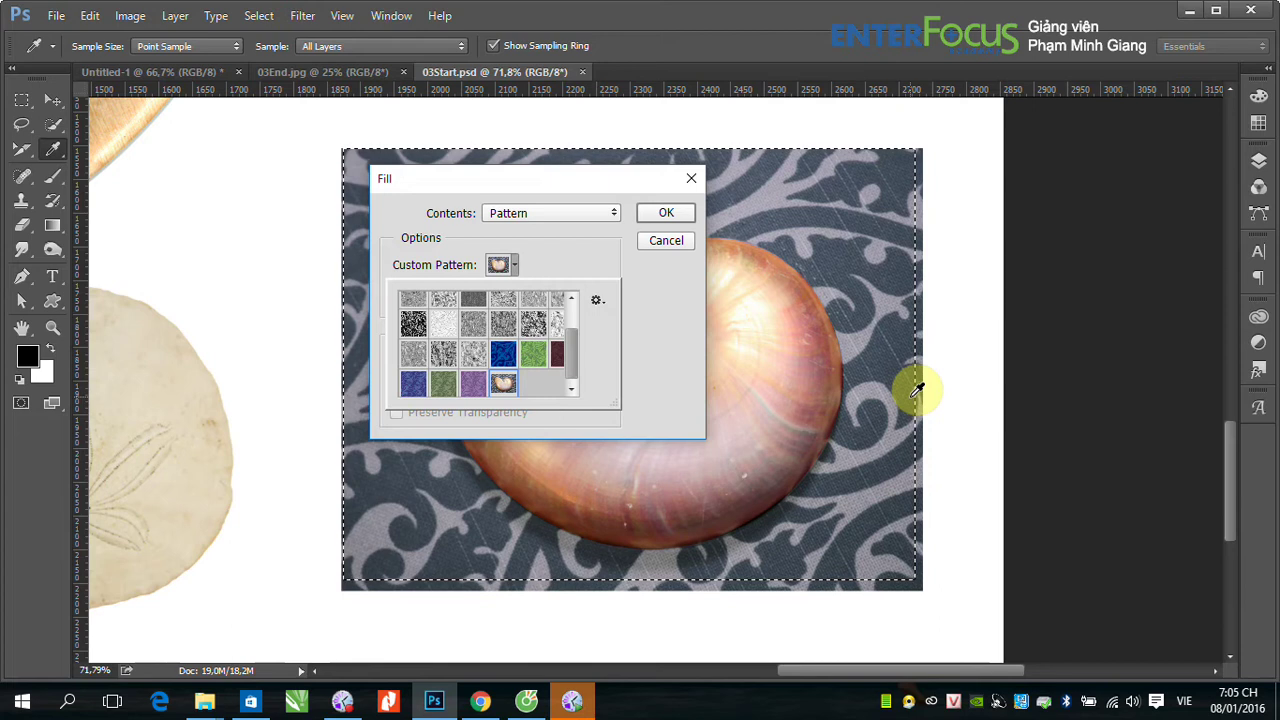
click(666, 252)
Fill the entire Untitled-1 canvas with the custom 'oc' nautilus shell pattern
click(153, 70)
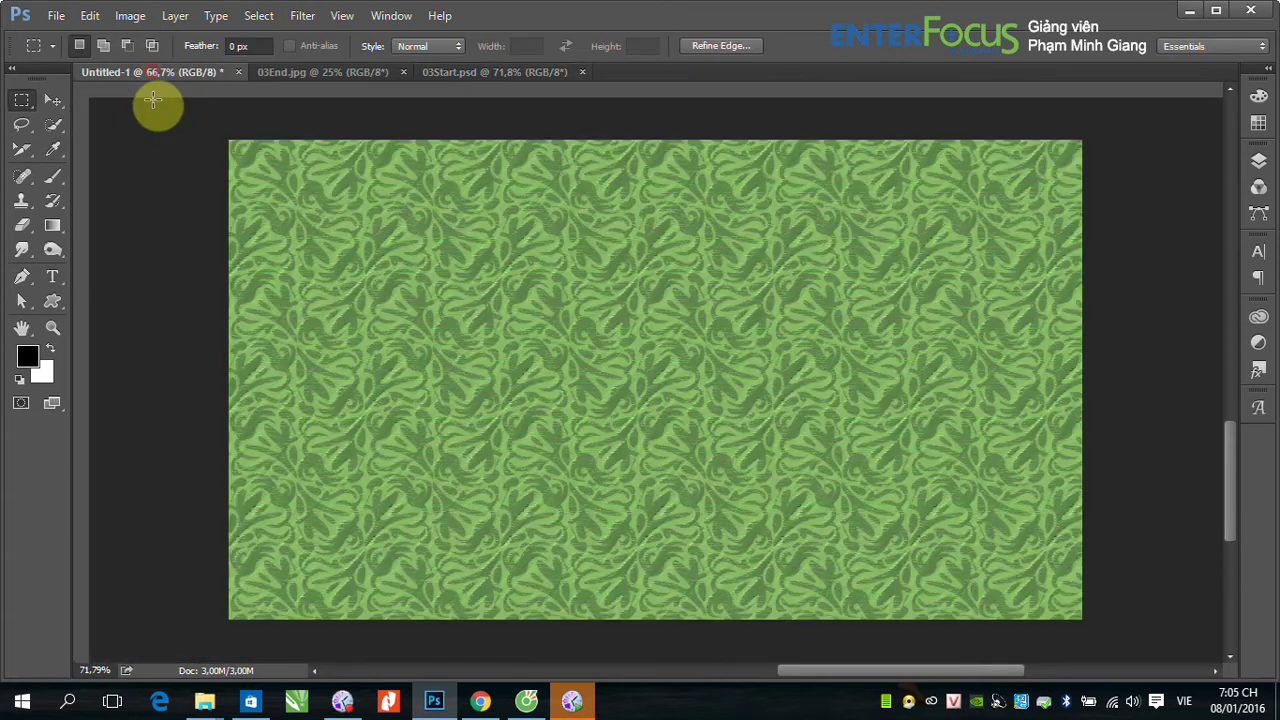
click(57, 16)
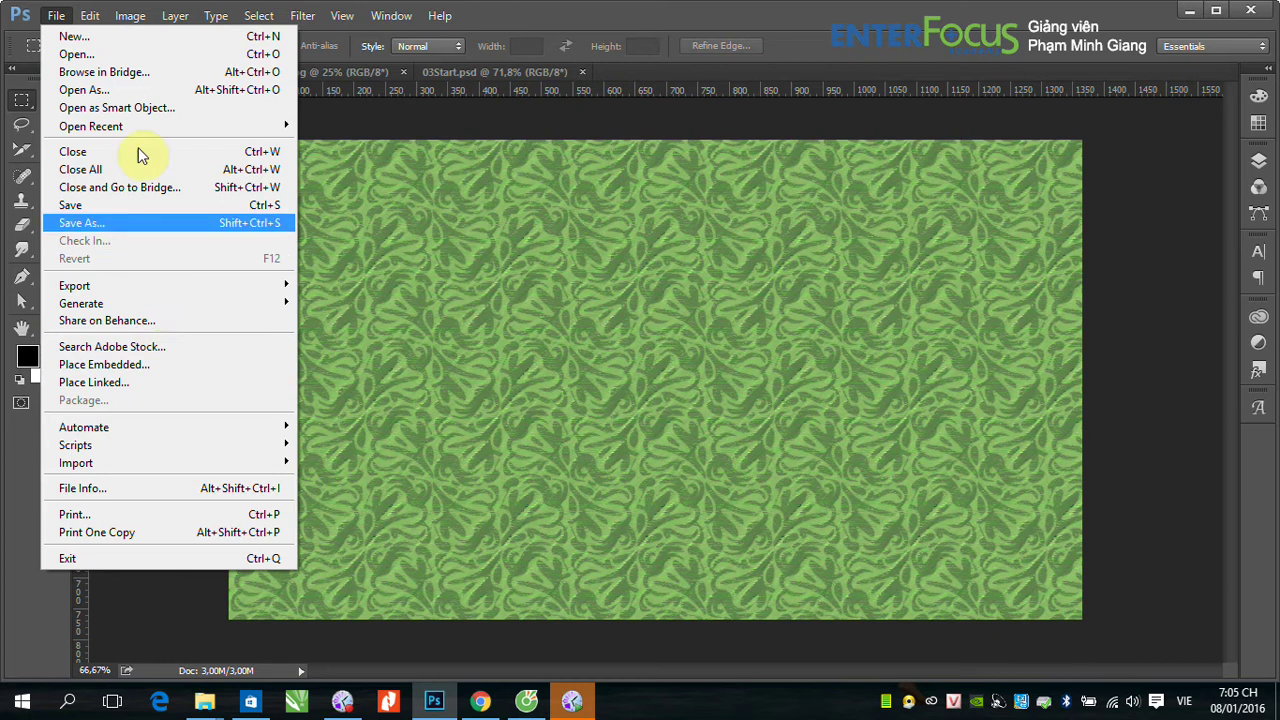
click(171, 257)
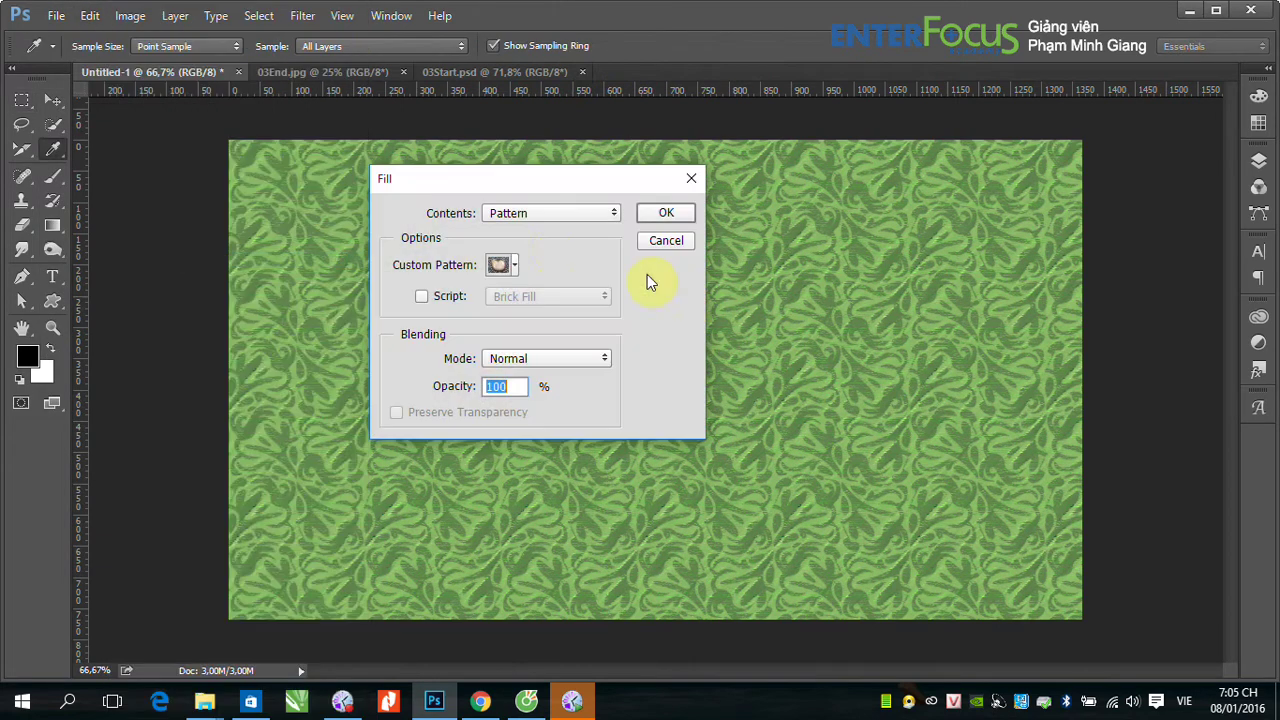
click(666, 212)
key(m)
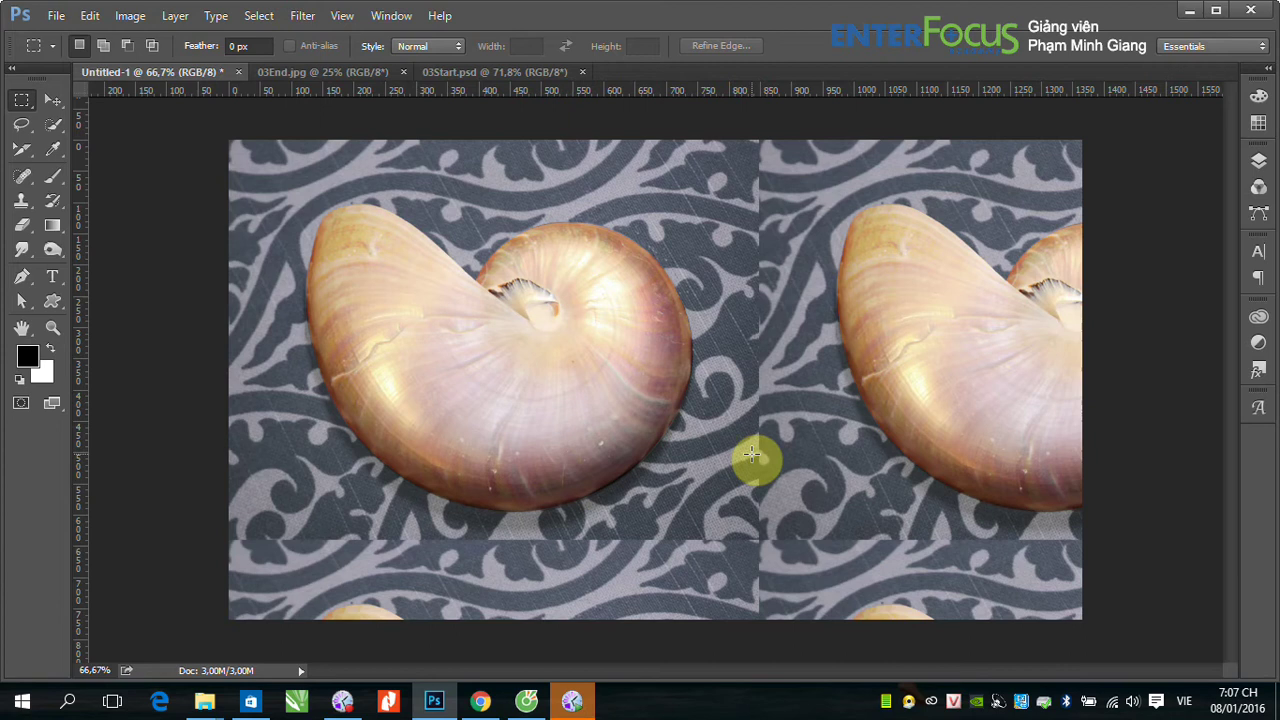
Close the 03Start.psd and 03End.jpg documents
click(499, 72)
click(582, 72)
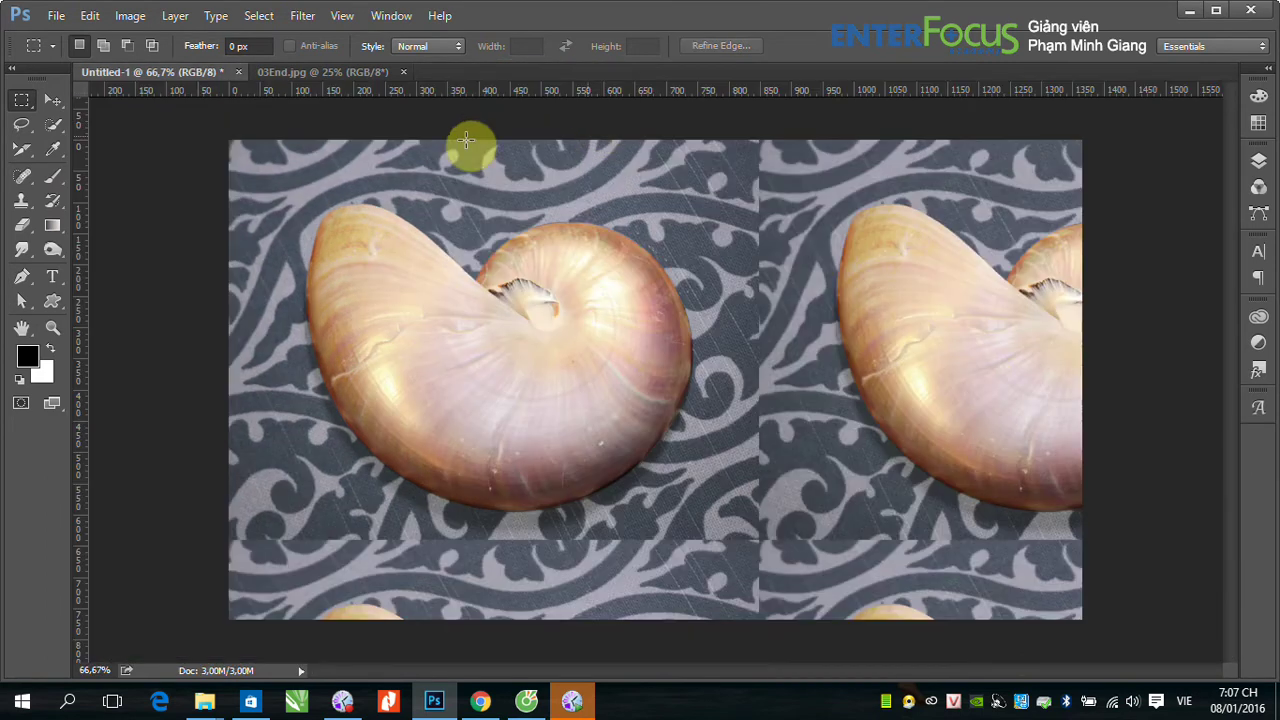
click(350, 72)
click(405, 74)
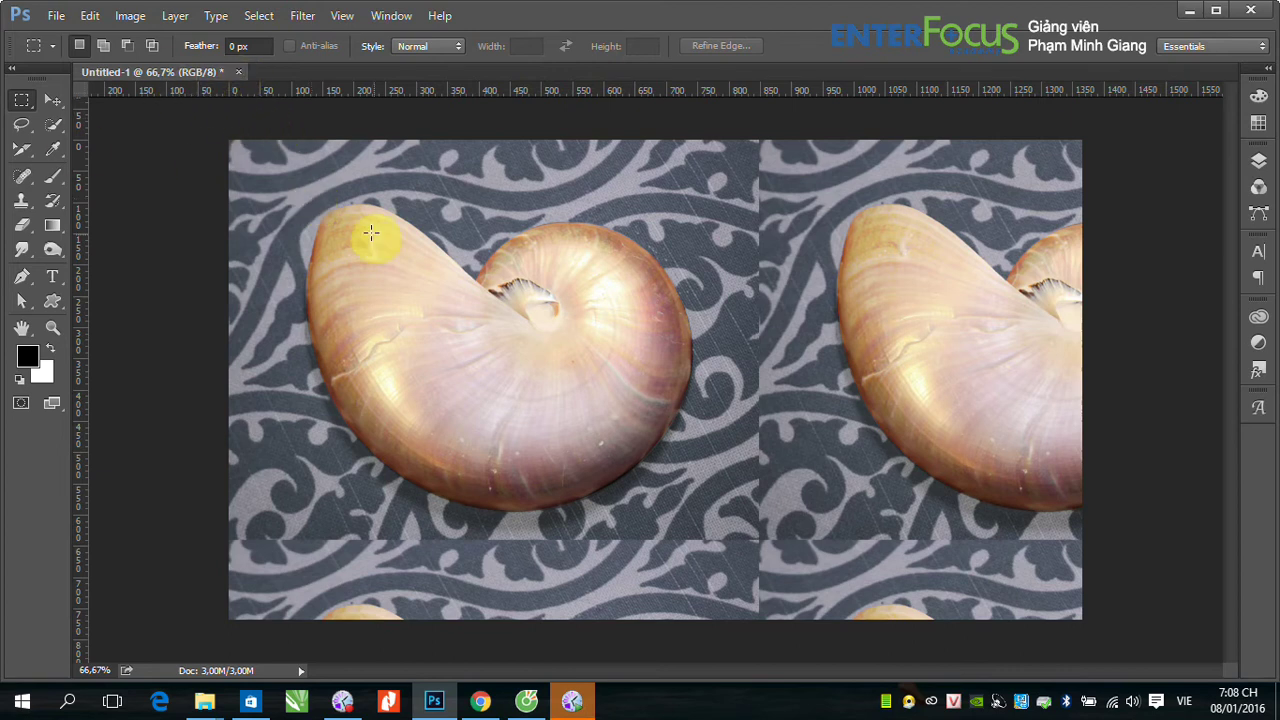
Select one shell tile at the canvas top-left and copy it to a new layer
mouse_move(265, 157)
mouse_down()
mouse_move(642, 563)
mouse_move(718, 522)
mouse_up()
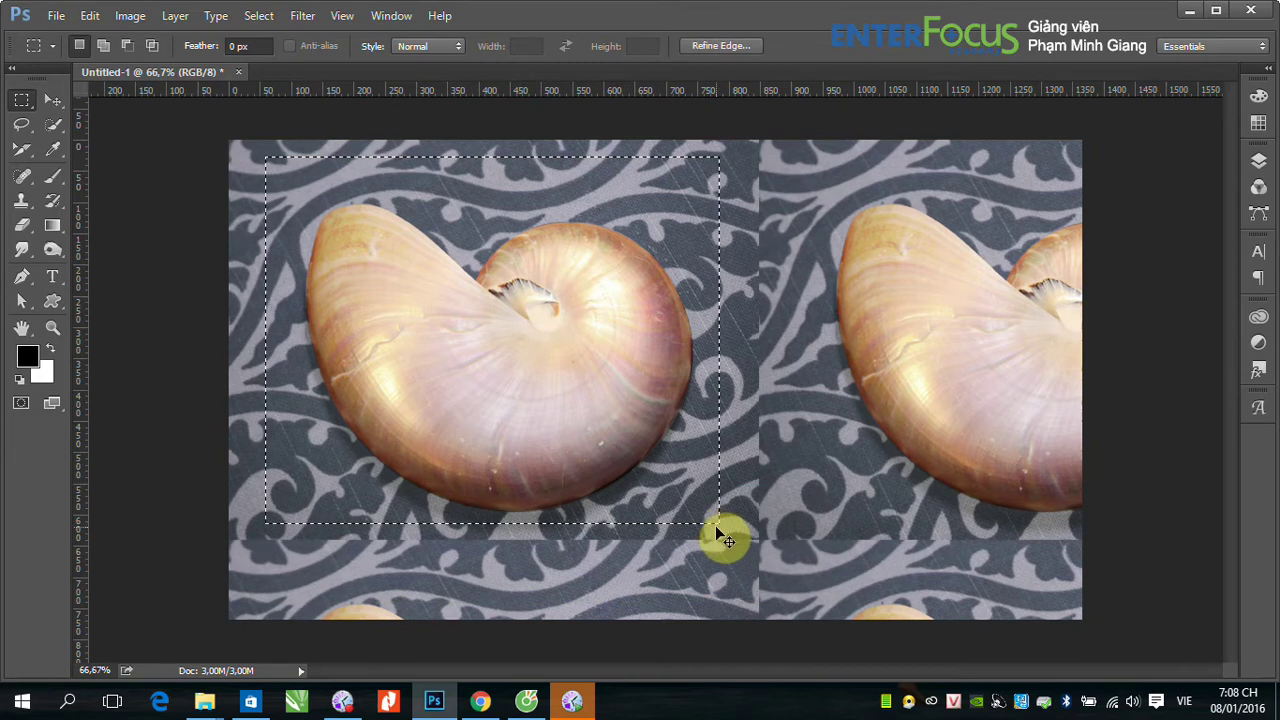
key(ctrl+j)
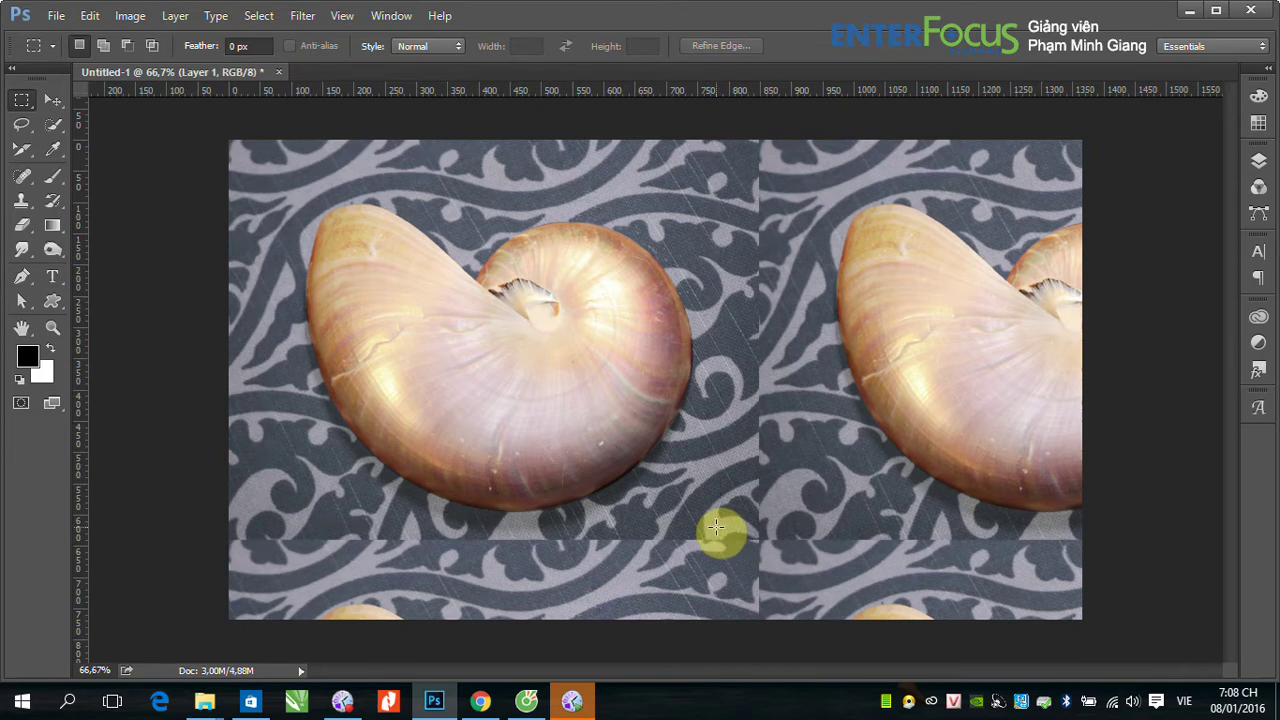
key(t)
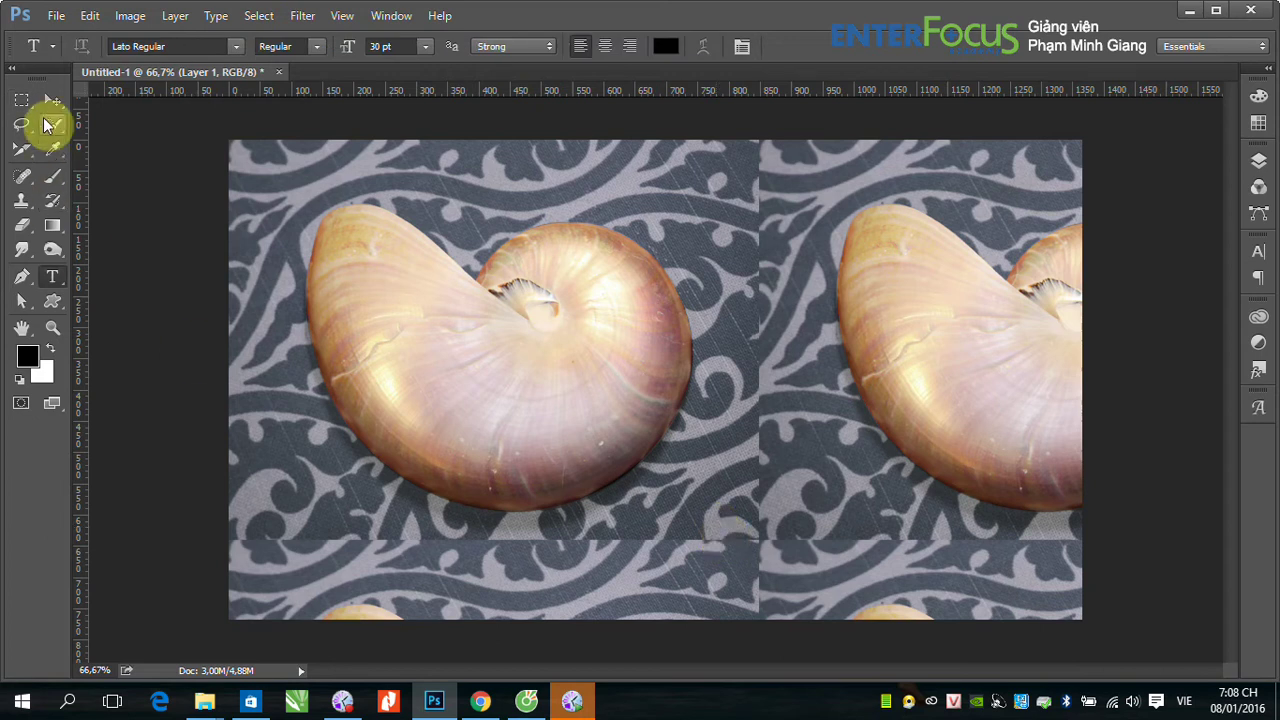
click(52, 99)
Scale the copied tile down to a small inset on Layer 1, then deselect
key(ctrl+t)
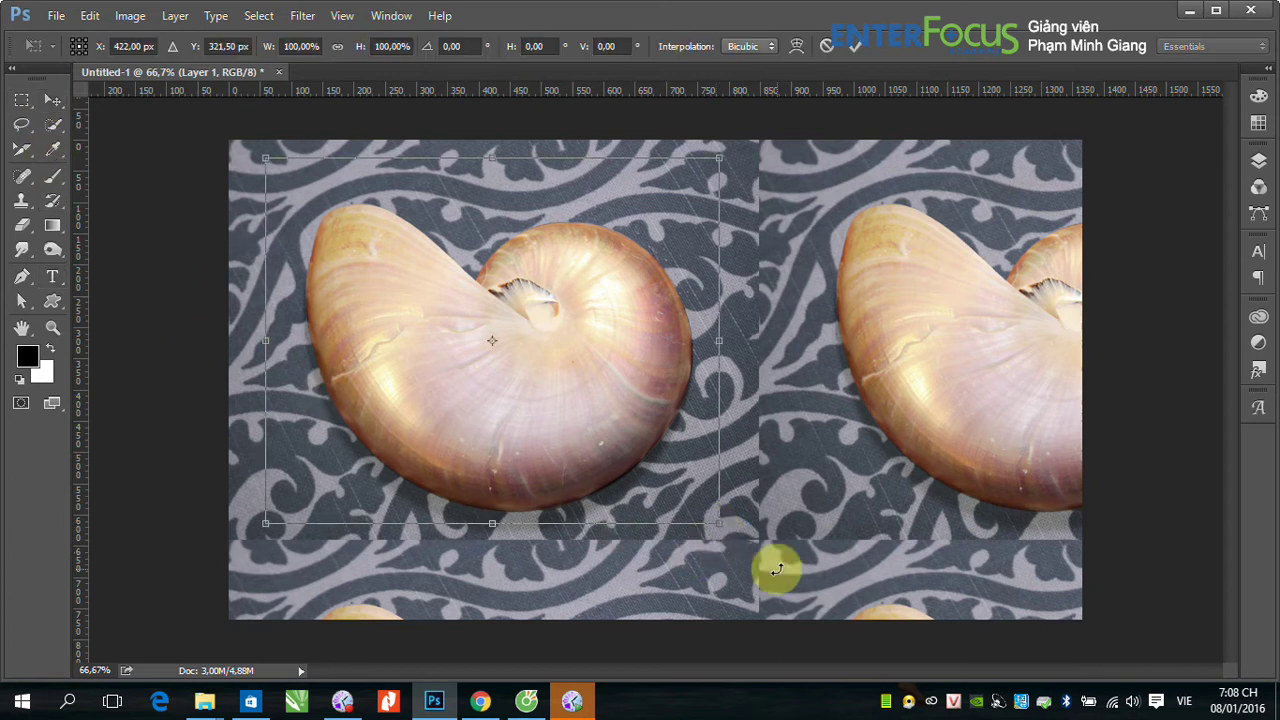
drag(719, 521, 559, 421)
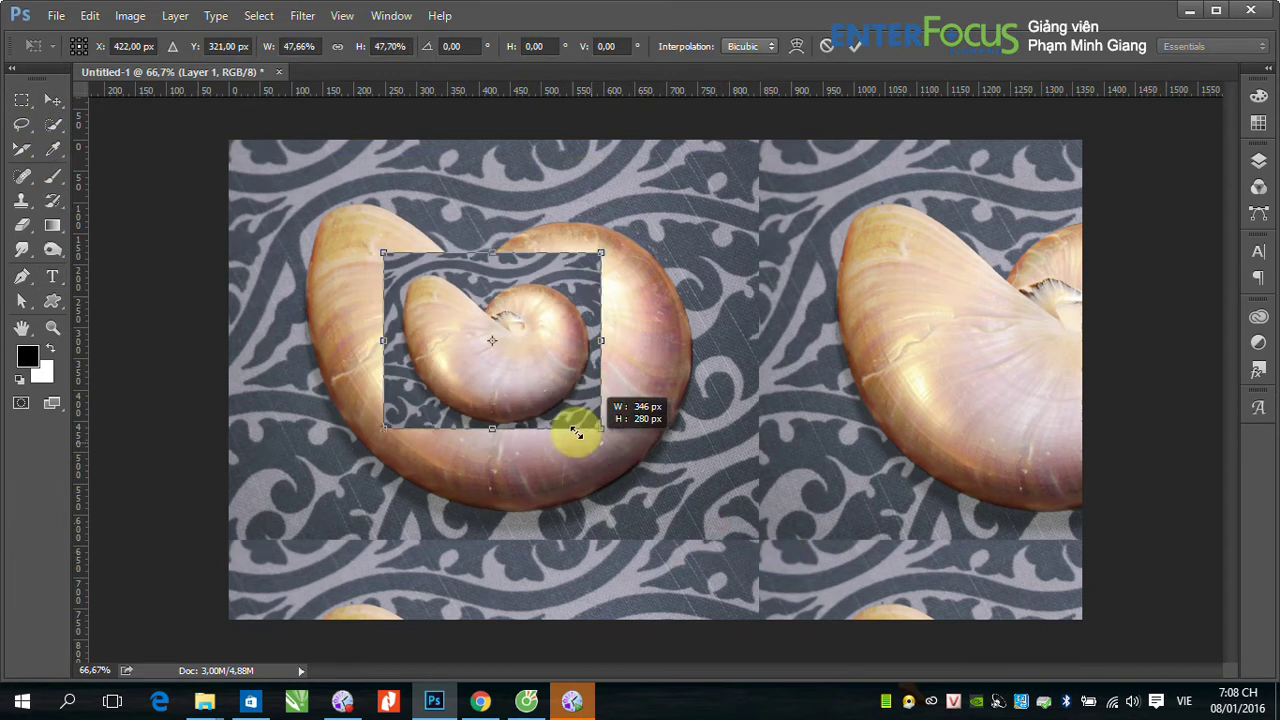
key(Return)
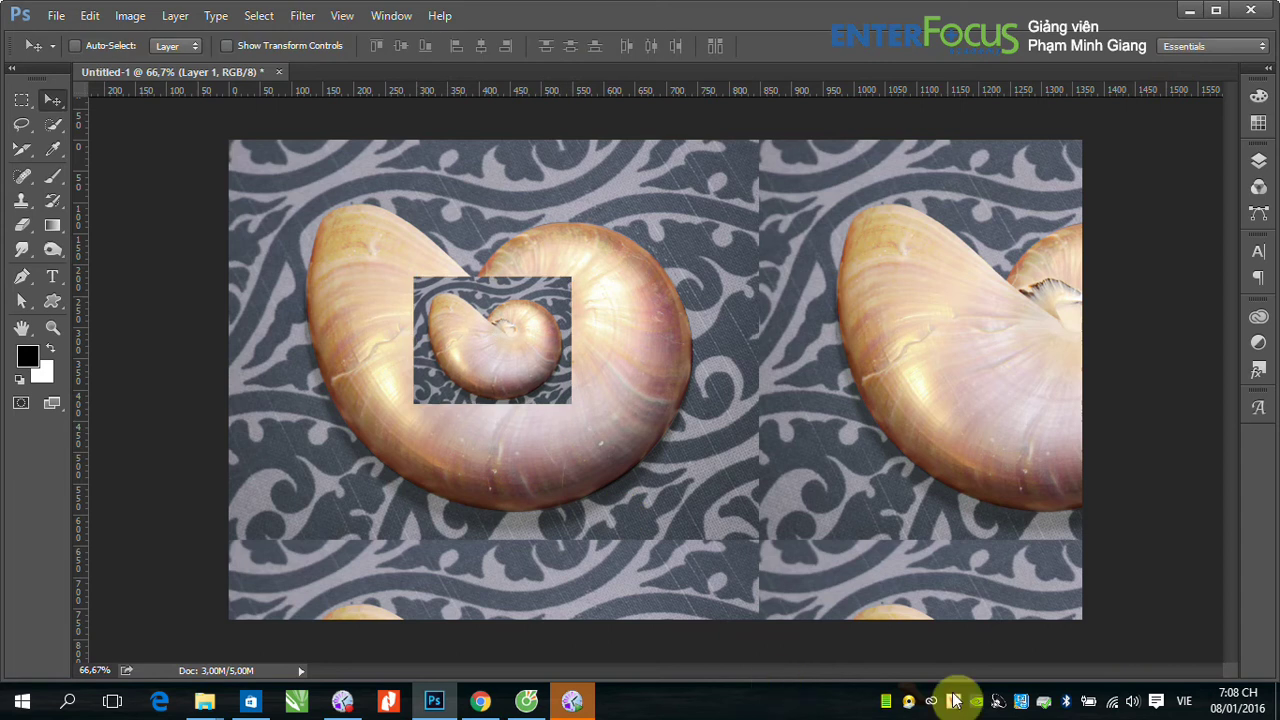
click(1258, 161)
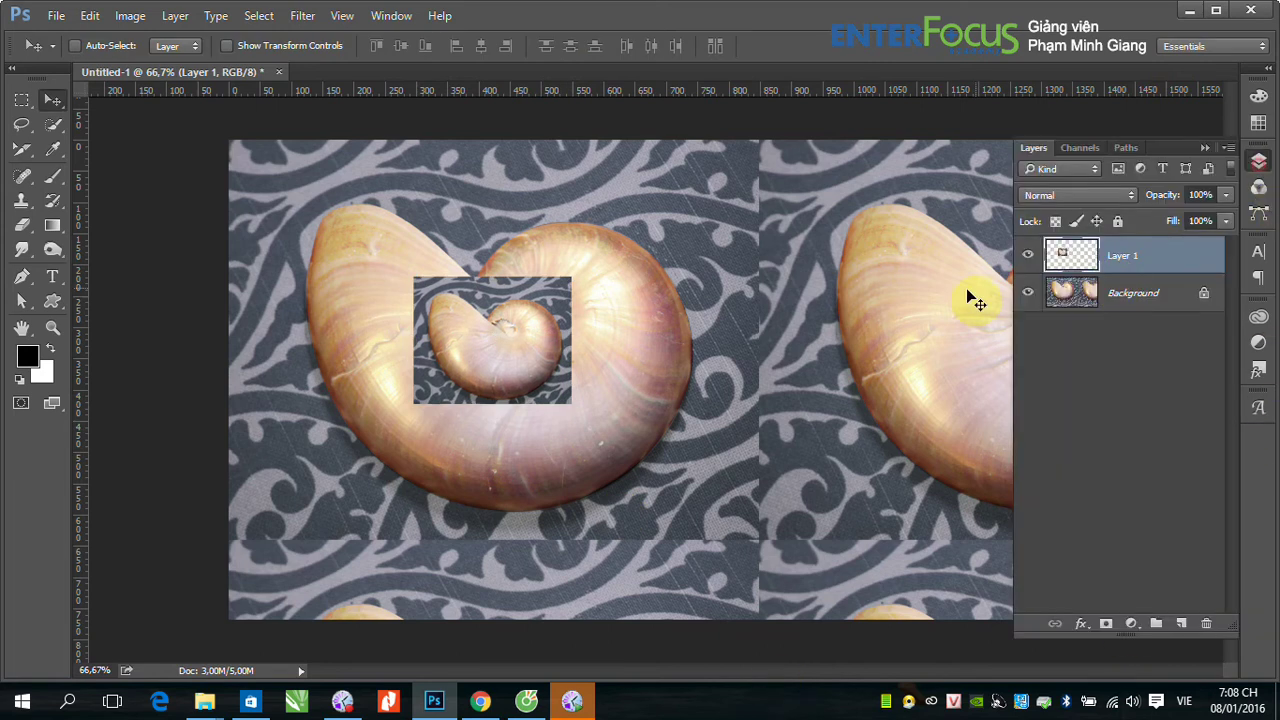
ctrl+click(1066, 260)
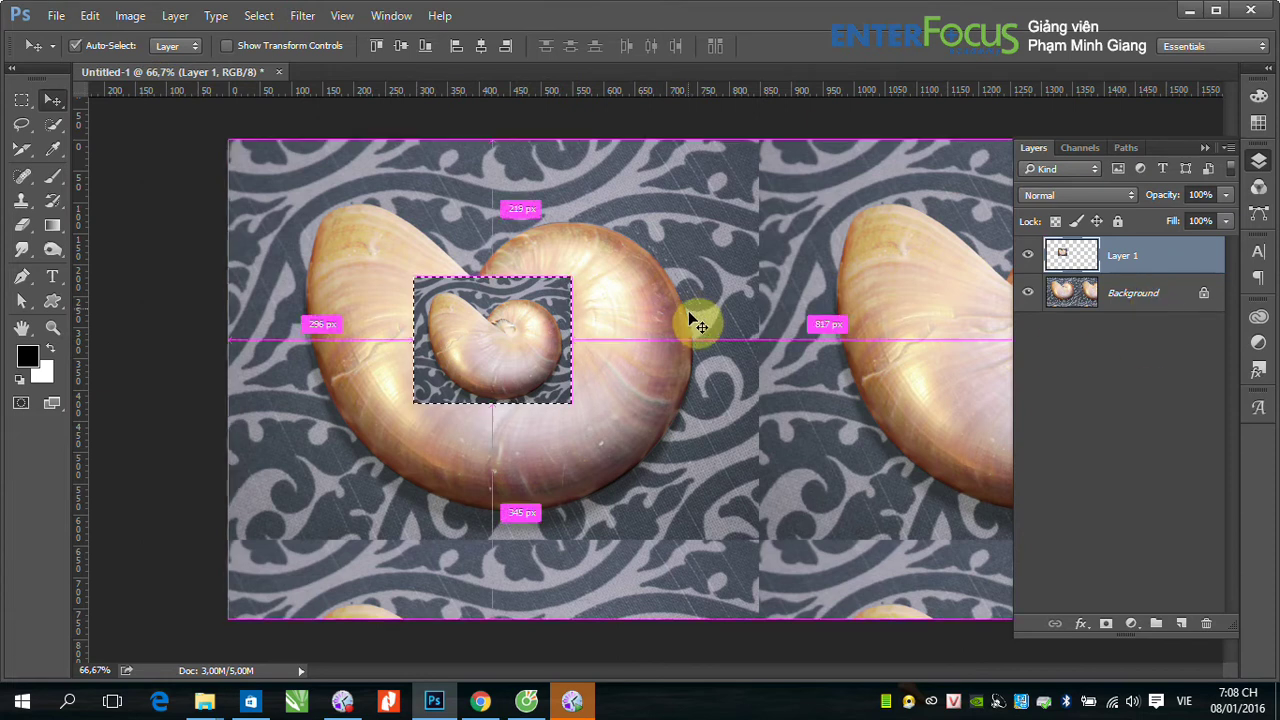
key(ctrl+d)
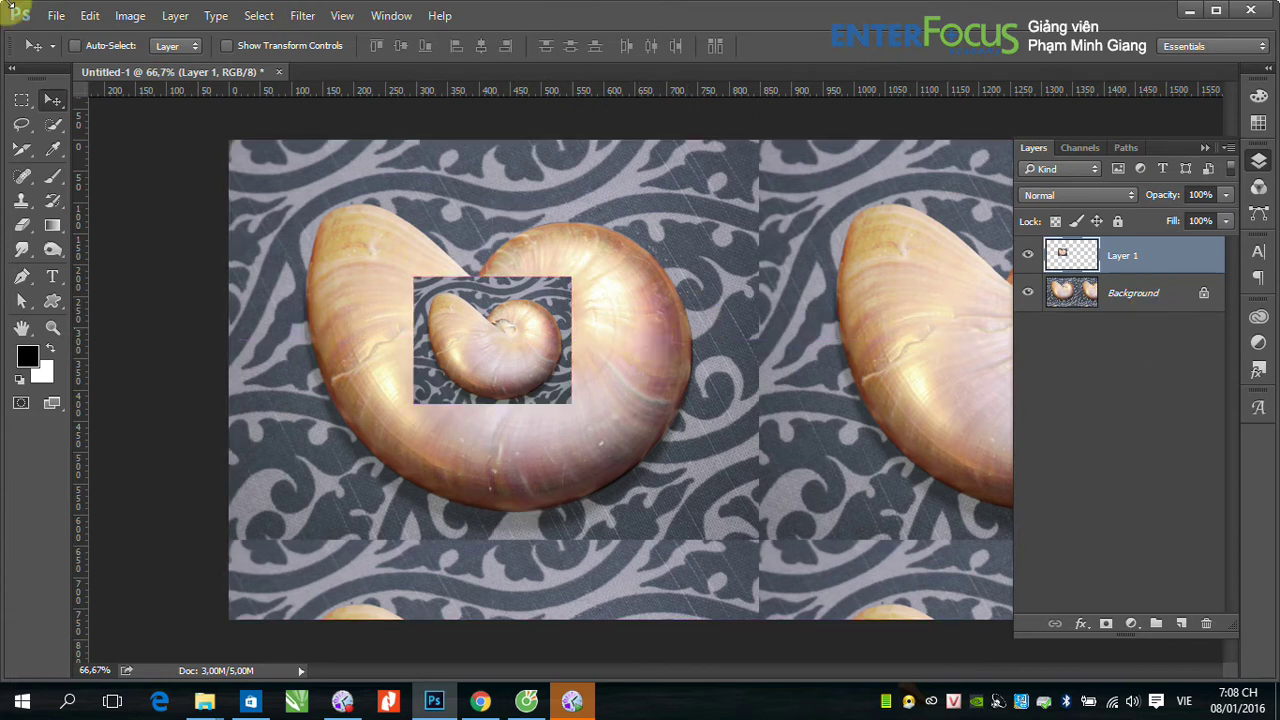
Fill Layer 1 with History contents, turning the whole canvas solid white
click(96, 17)
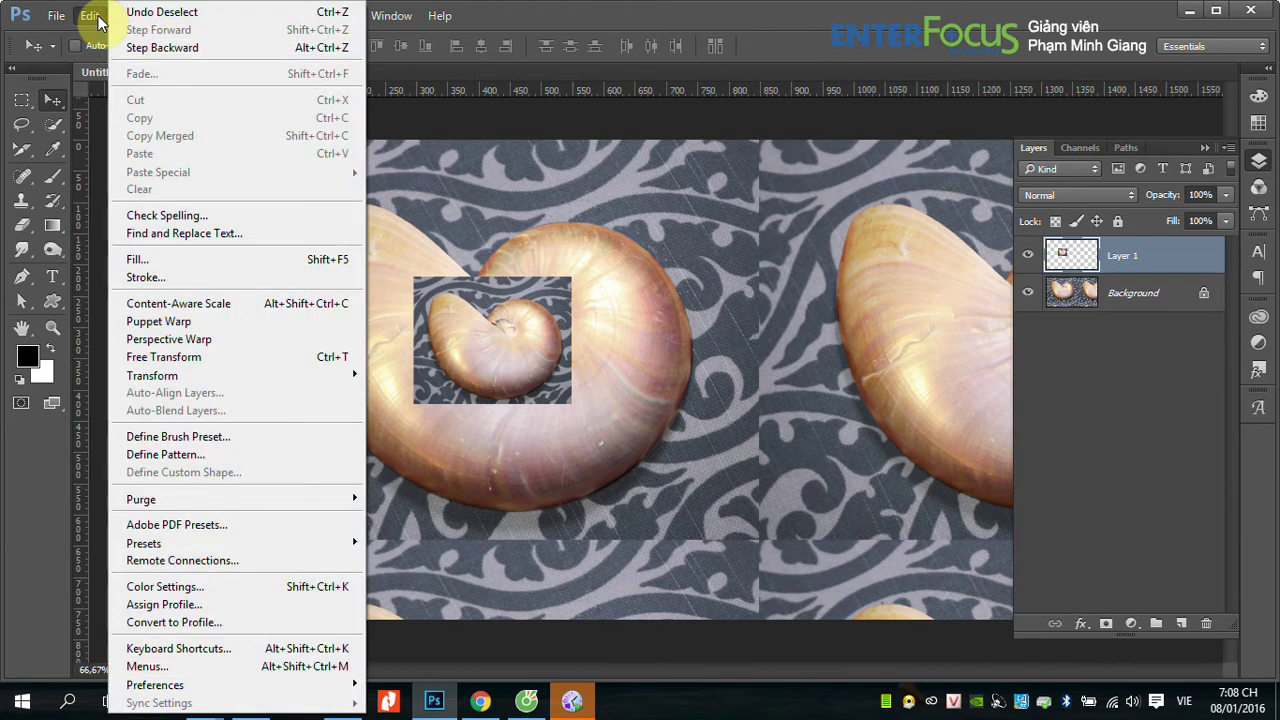
click(192, 262)
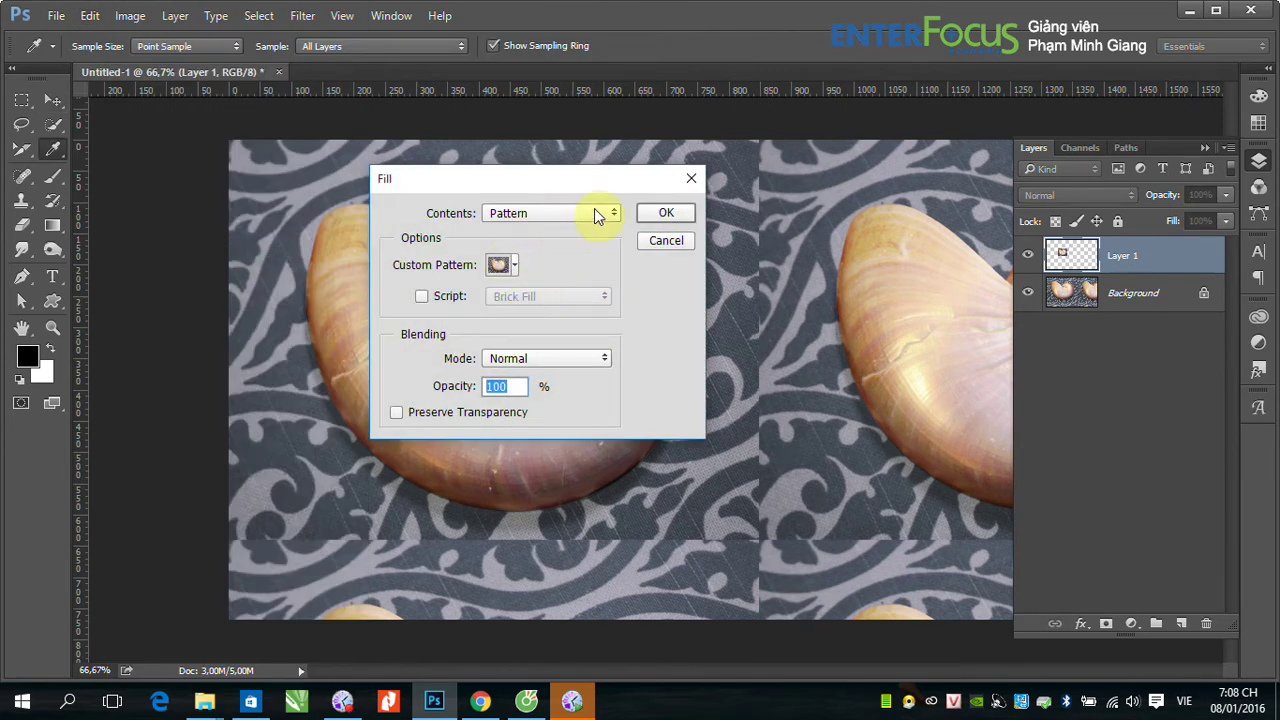
click(606, 212)
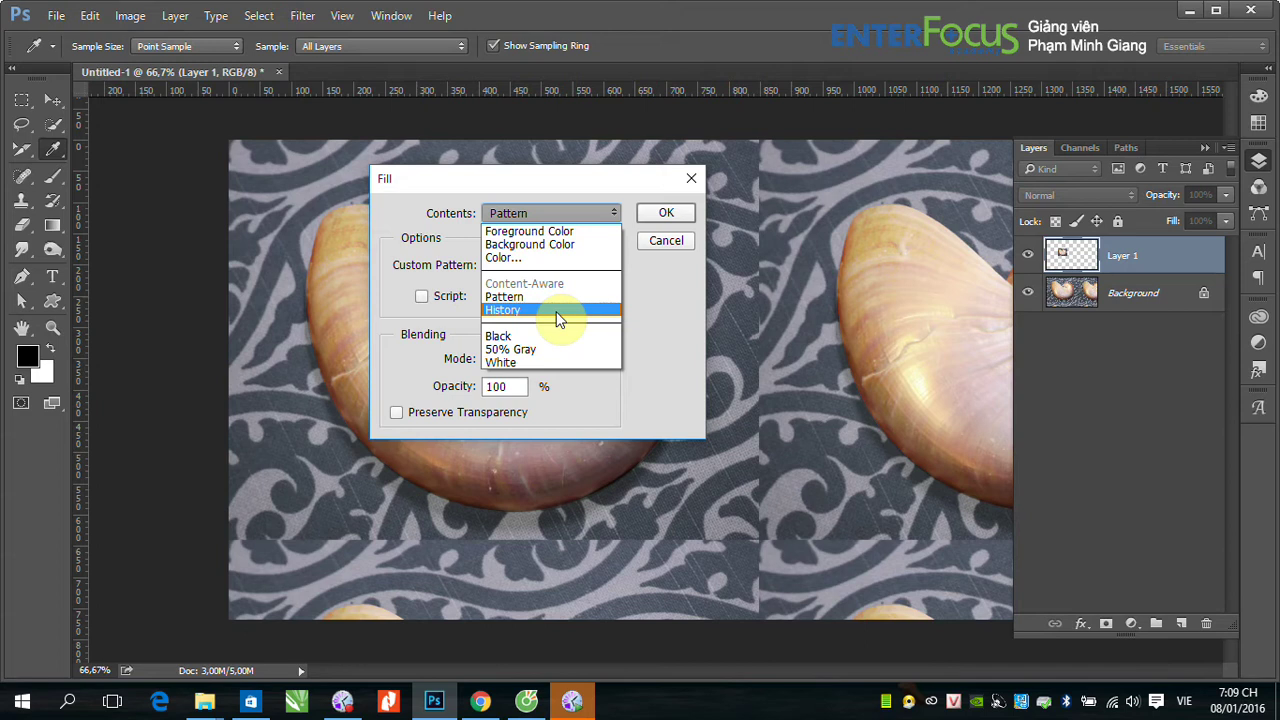
click(860, 310)
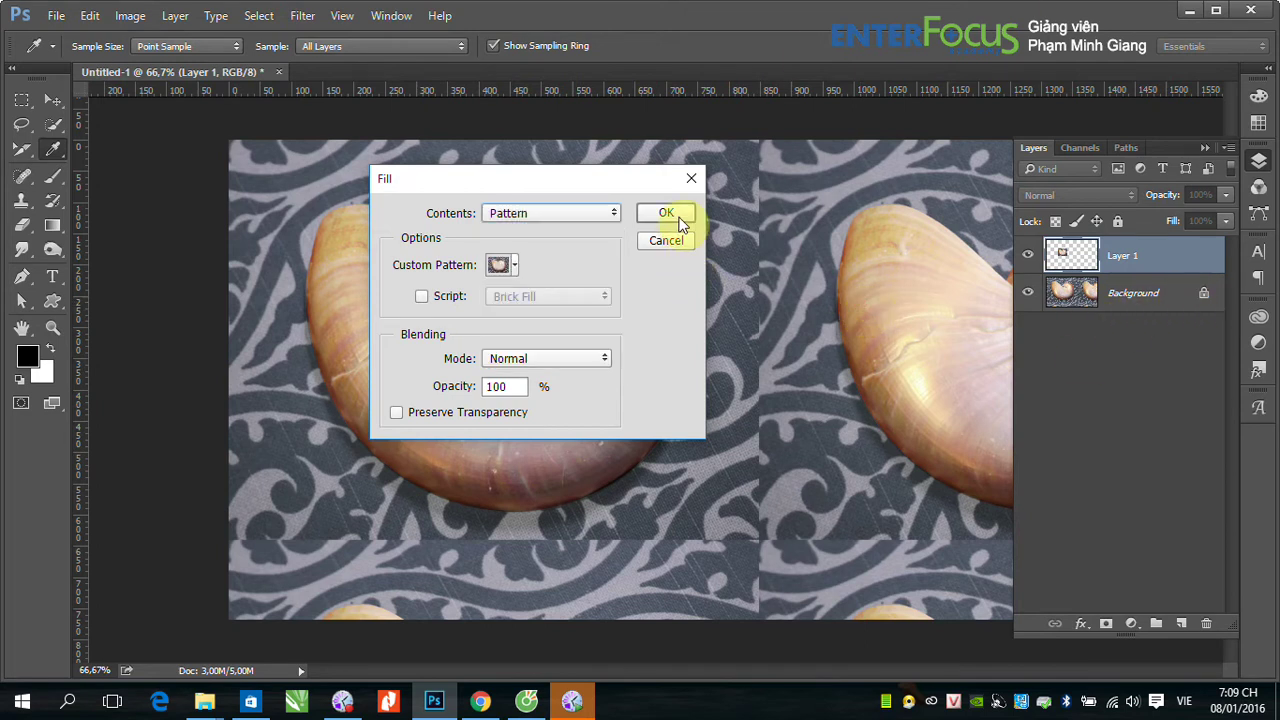
click(611, 217)
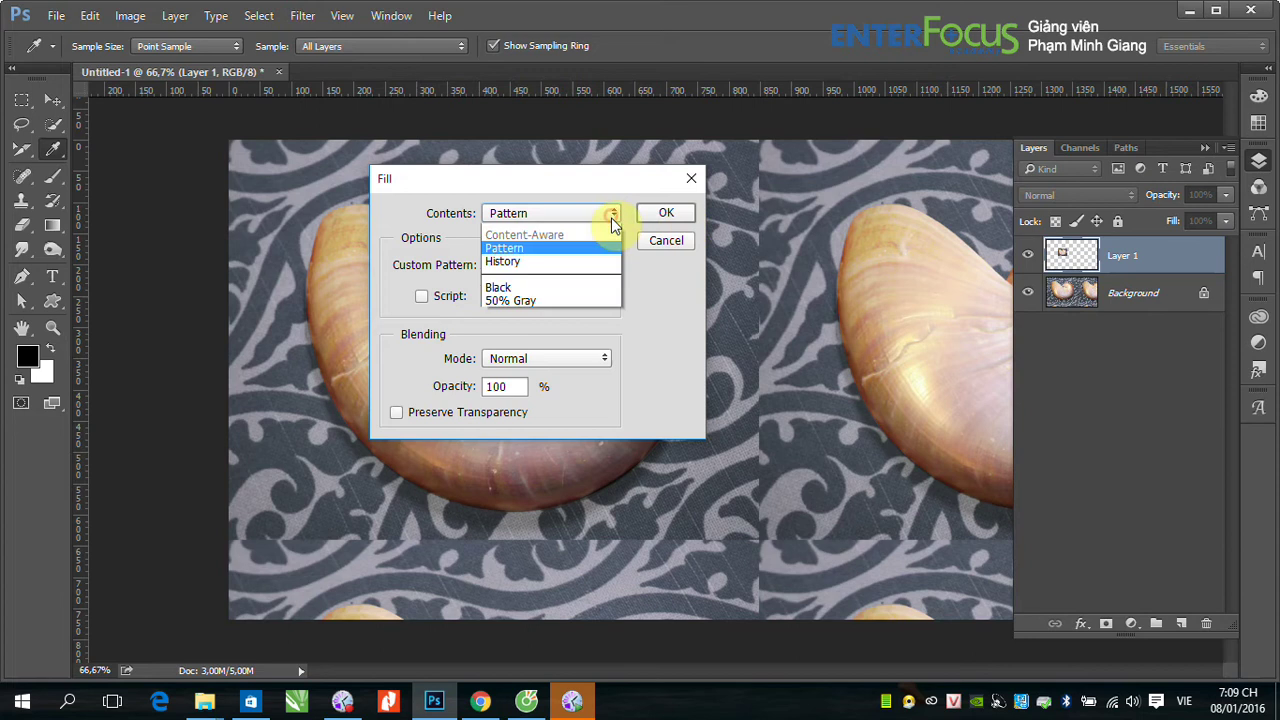
click(577, 311)
click(662, 215)
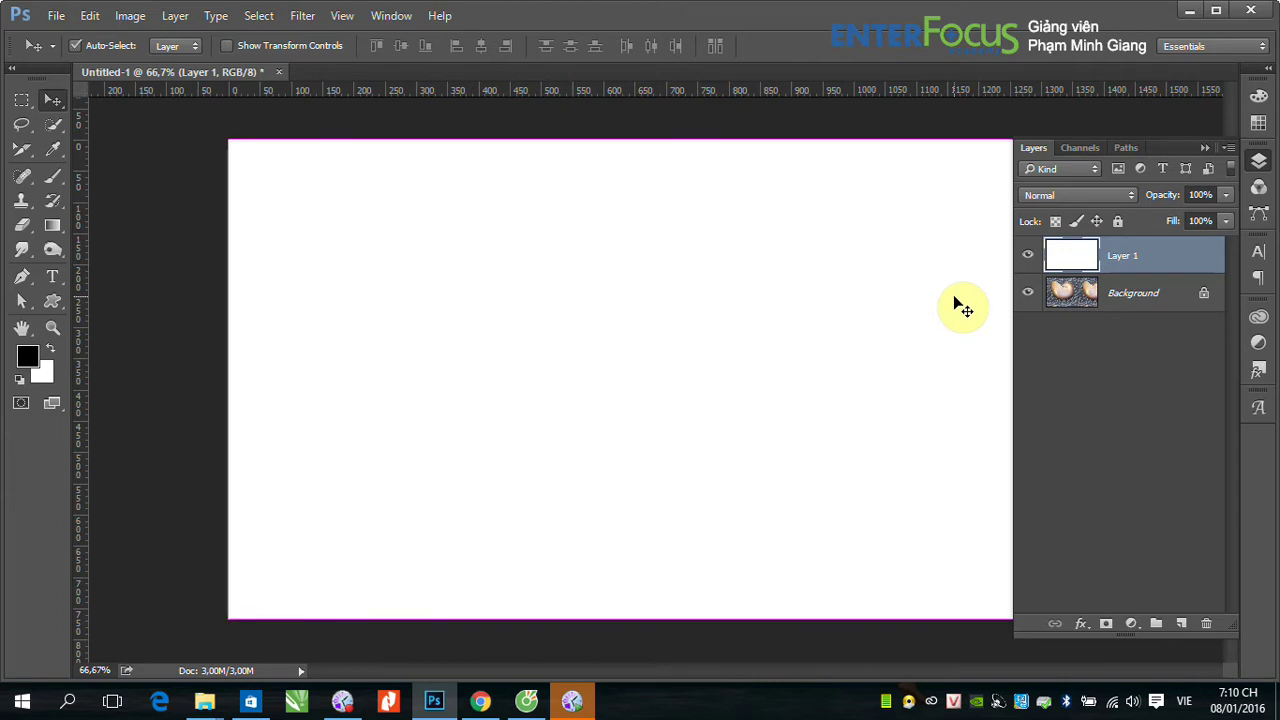
Undo the History fill with Ctrl+Z so the shell pattern reappears
key(ctrl+z)
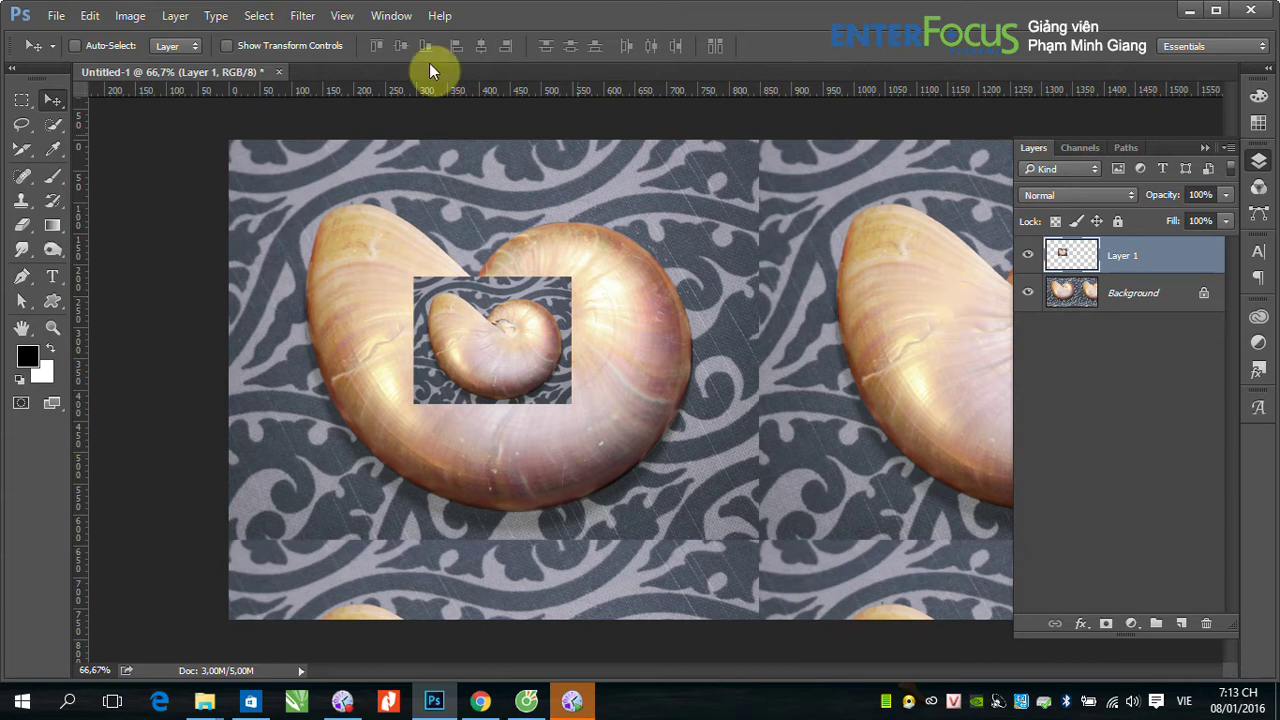
Open Photoshop's Preferences and go to the Interface page
click(99, 24)
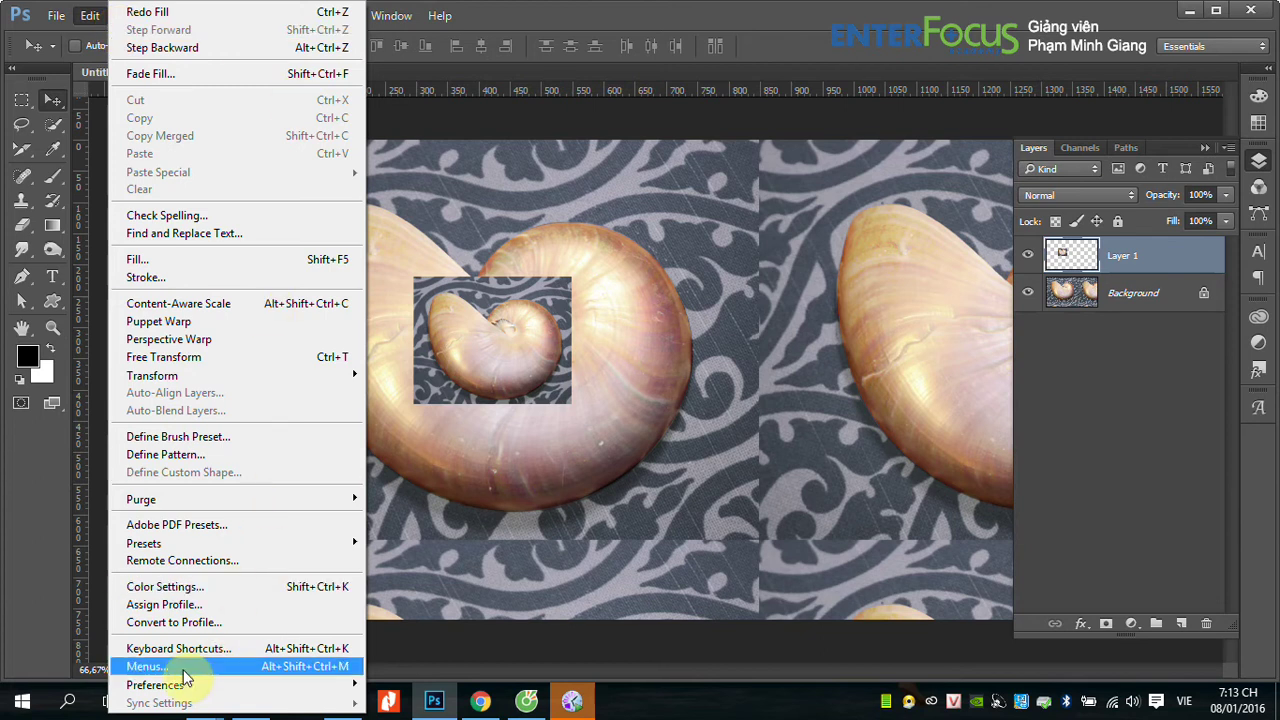
mouse_move(155, 685)
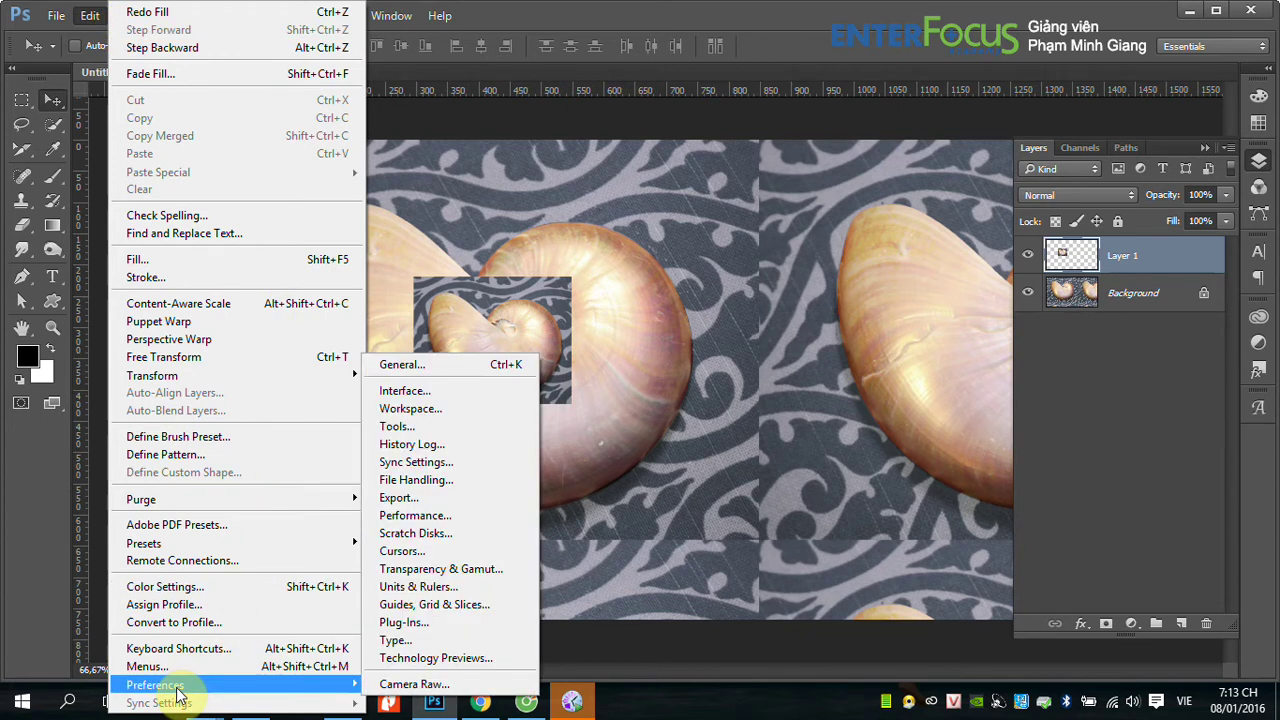
click(487, 370)
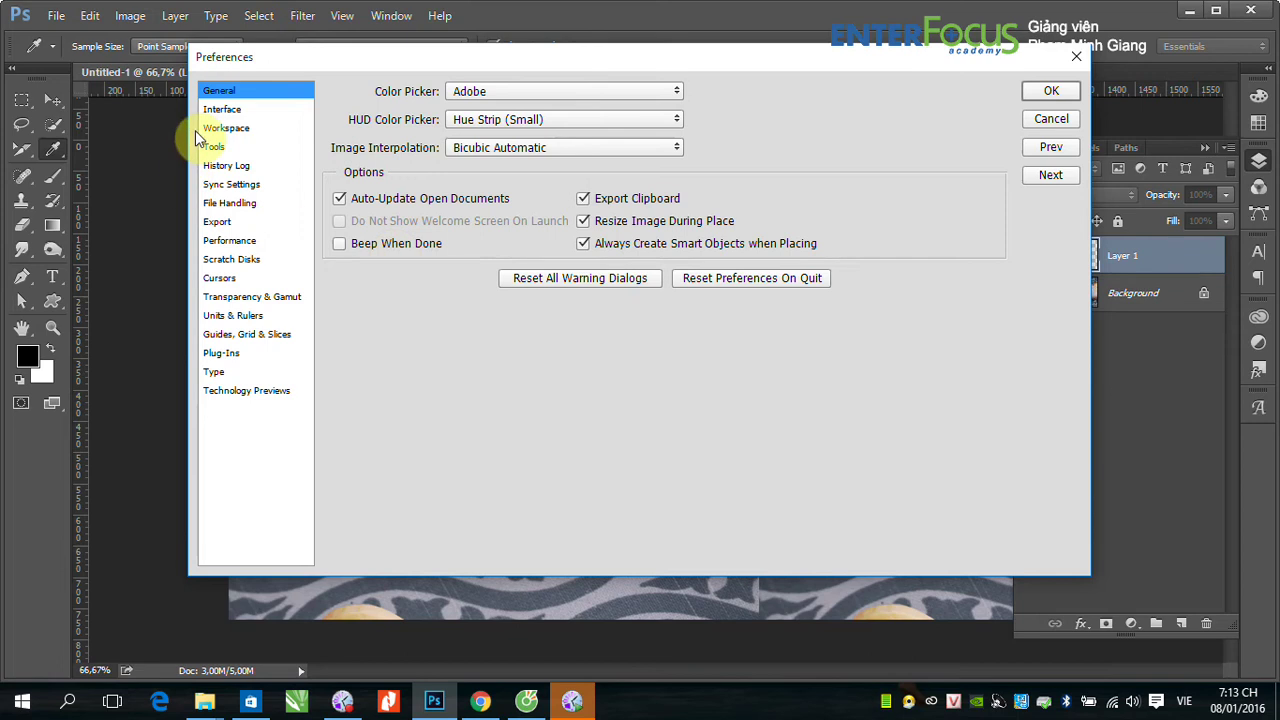
click(218, 112)
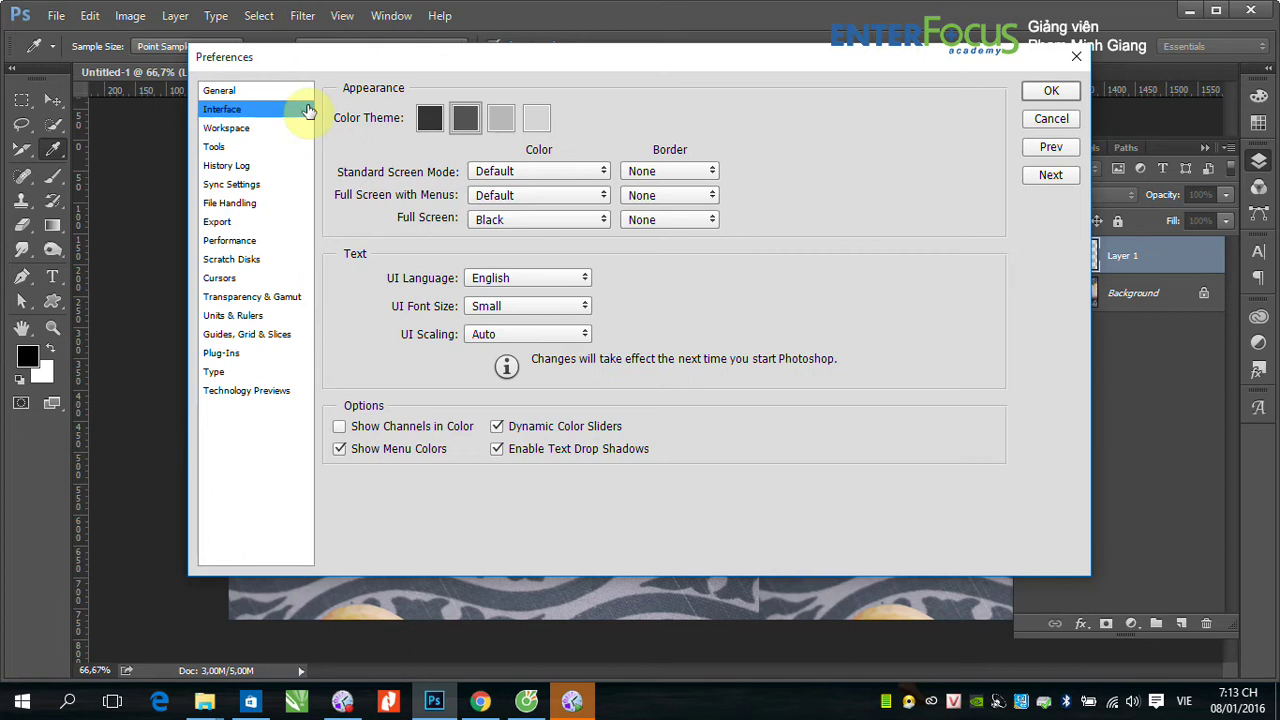
Preview all four colour themes, keep the medium-dark one, then view Workspace preferences
click(430, 119)
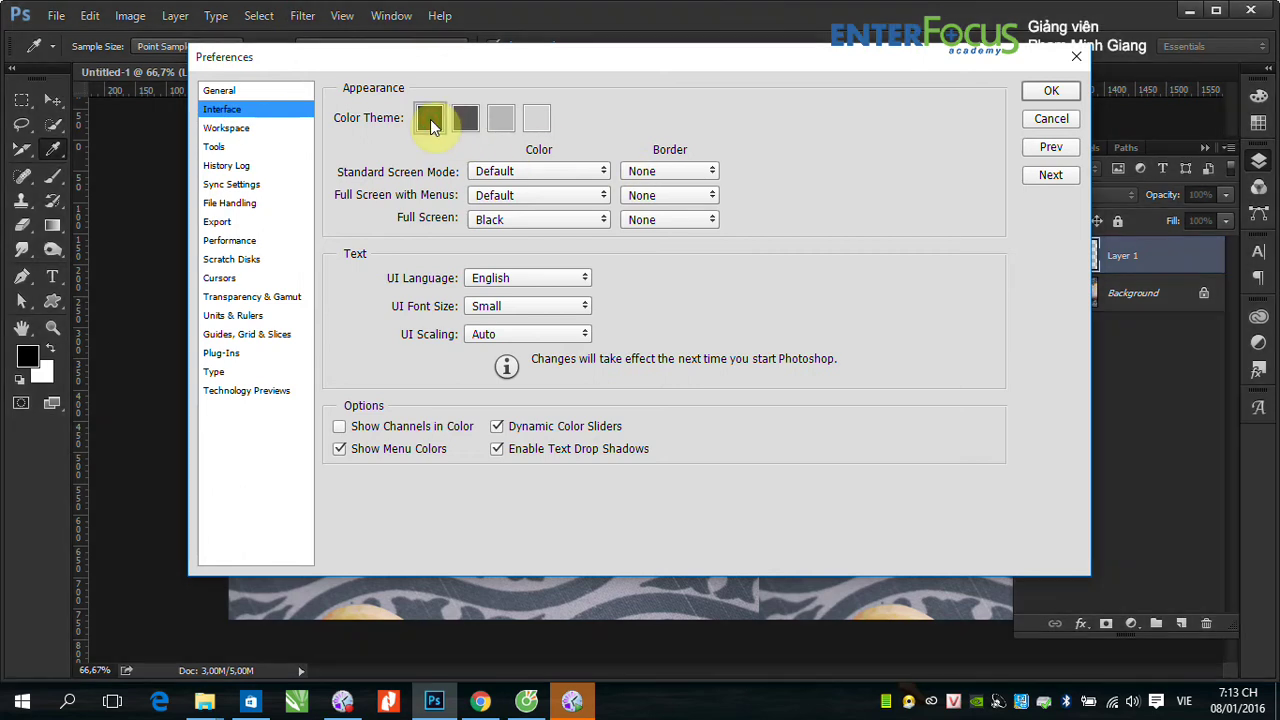
click(465, 121)
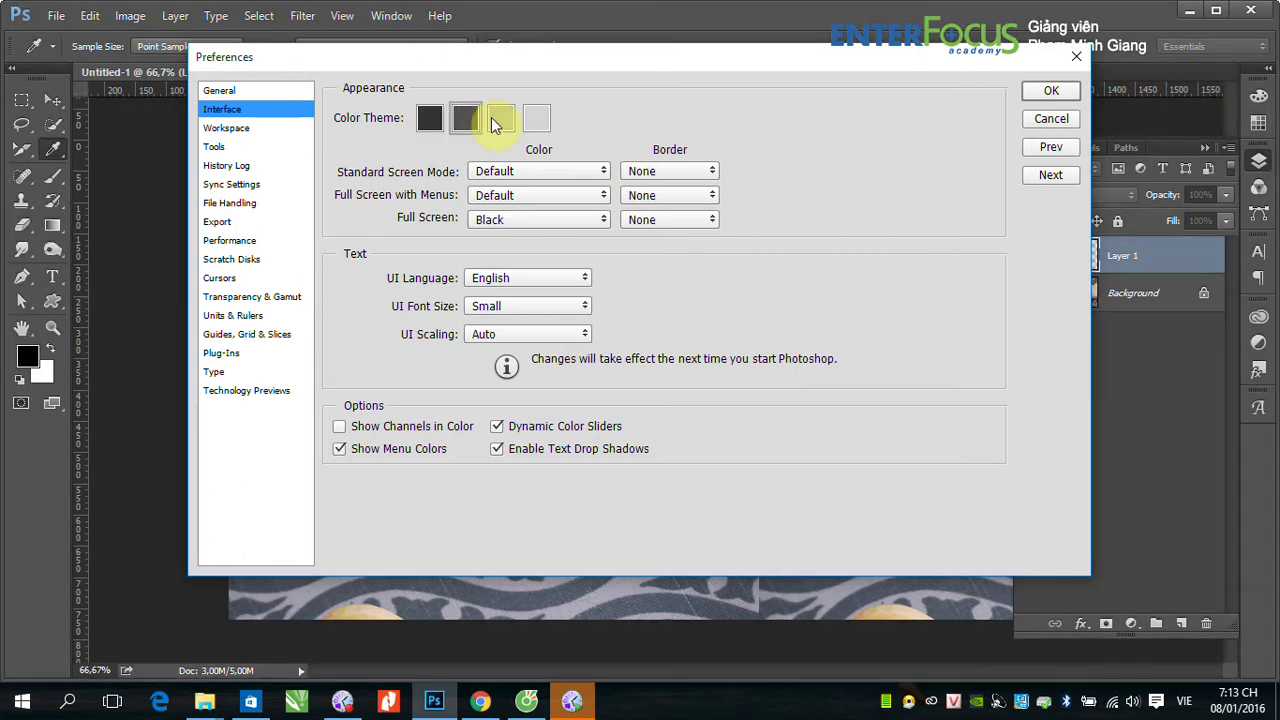
click(498, 120)
click(530, 124)
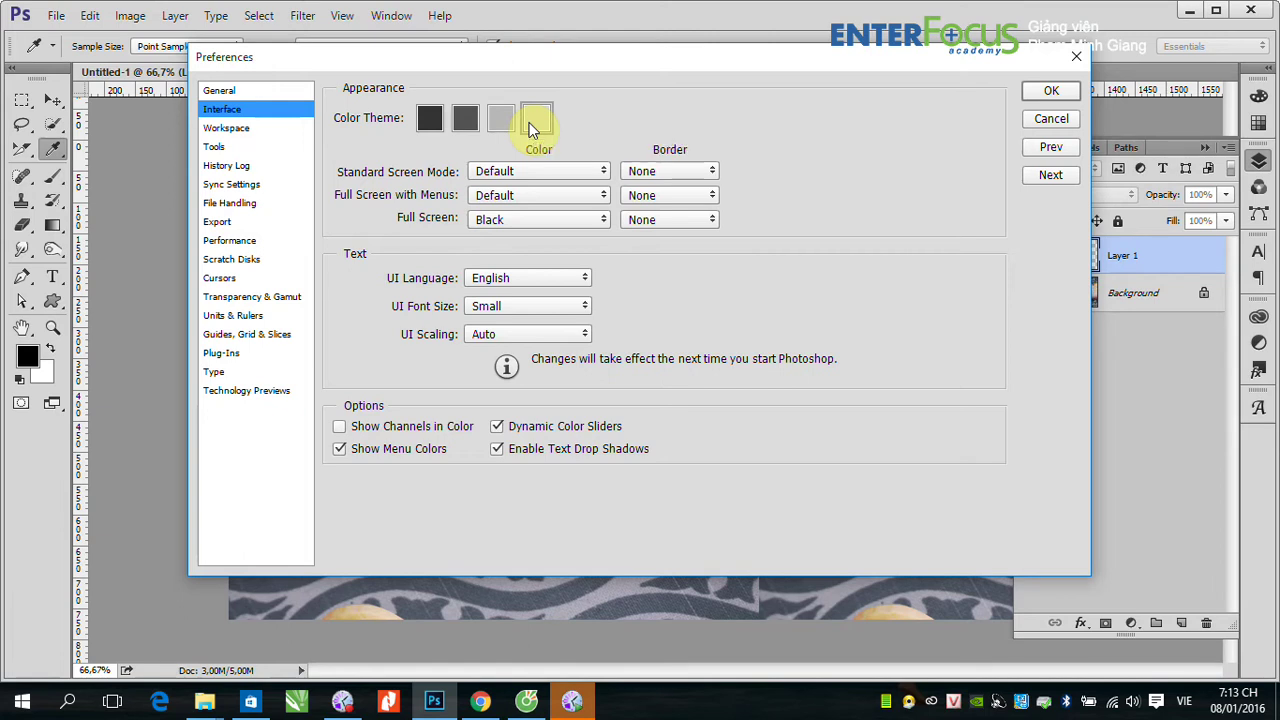
click(503, 119)
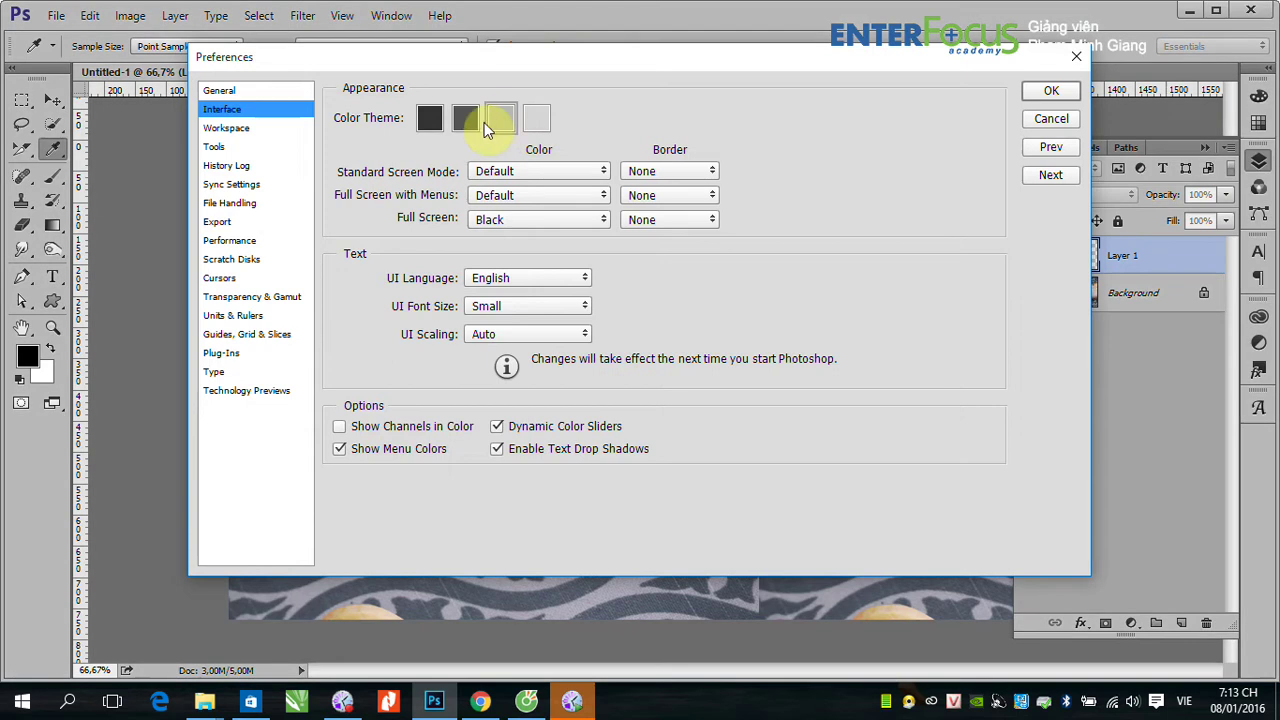
click(476, 125)
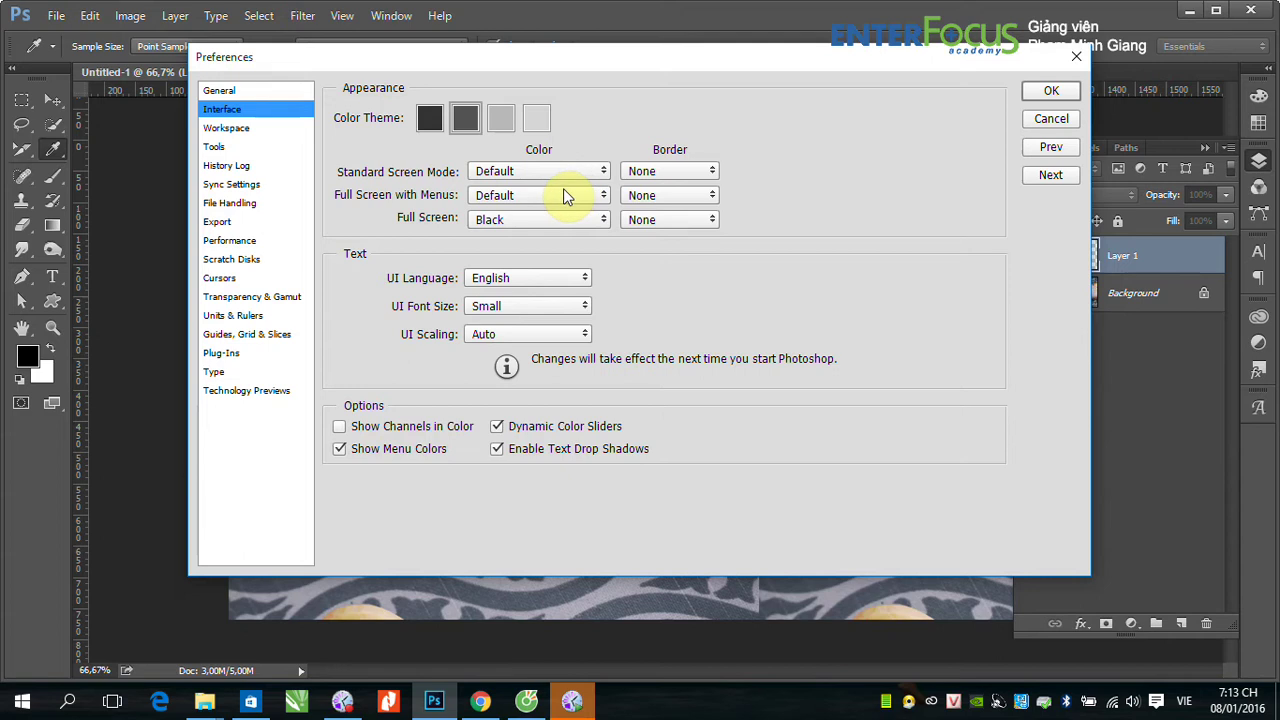
click(241, 133)
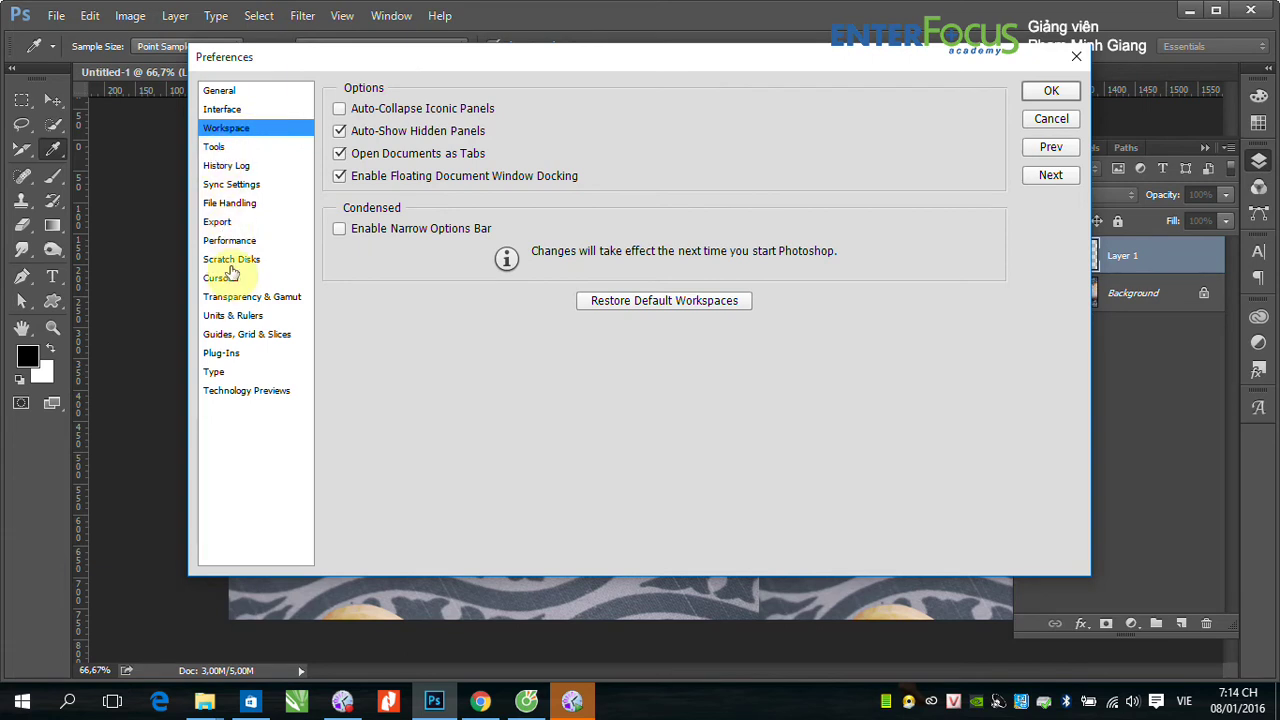
Check Scratch Disks, then view Performance: 4207 MB (60%) RAM and 20 history states
click(233, 262)
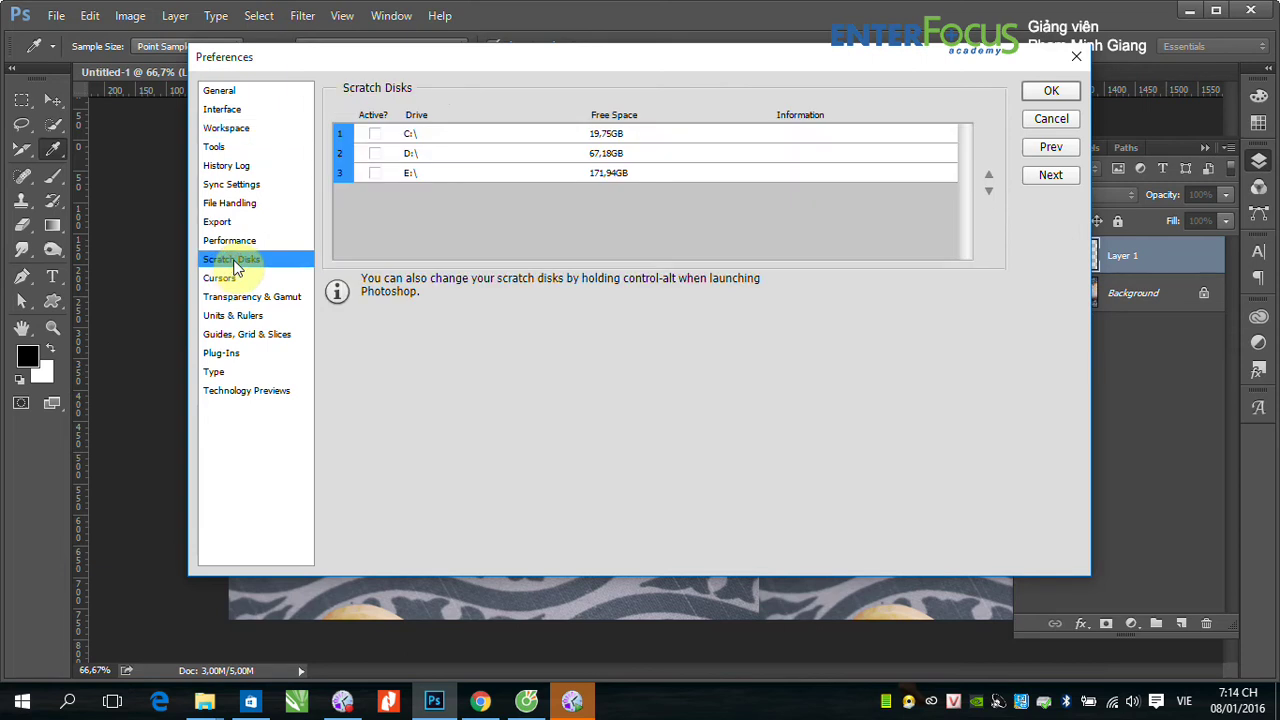
click(236, 245)
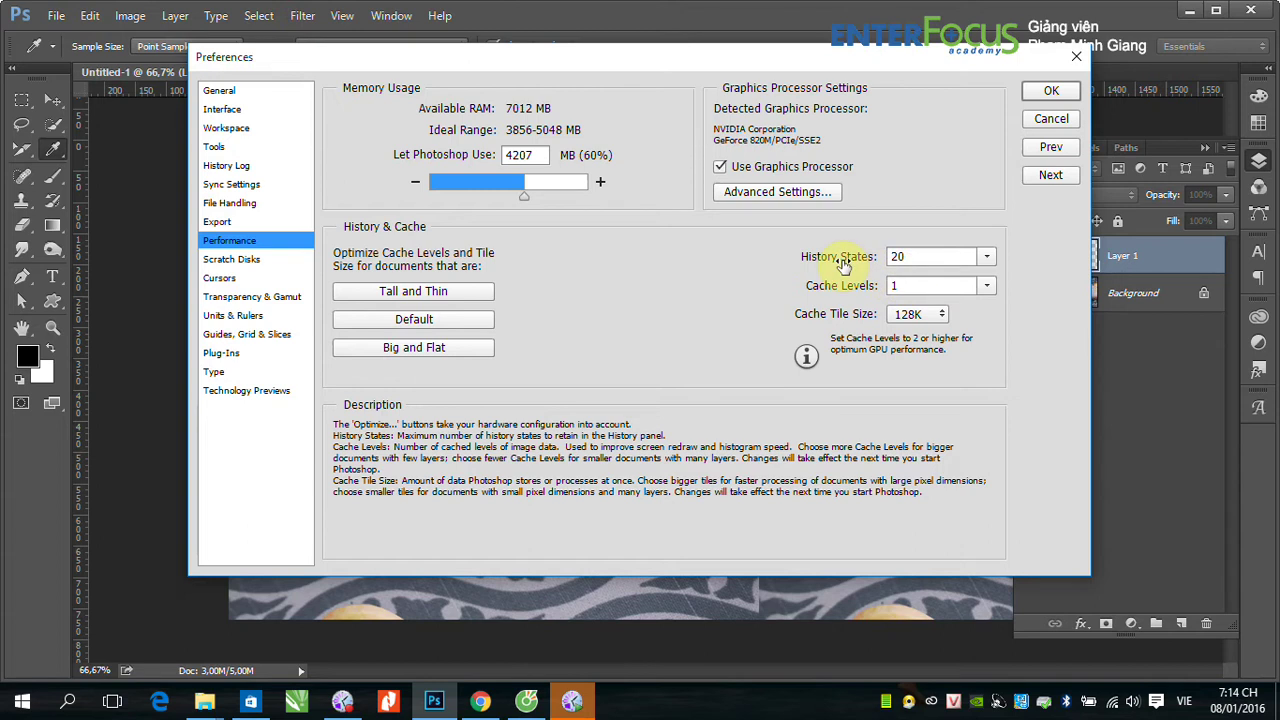
click(906, 260)
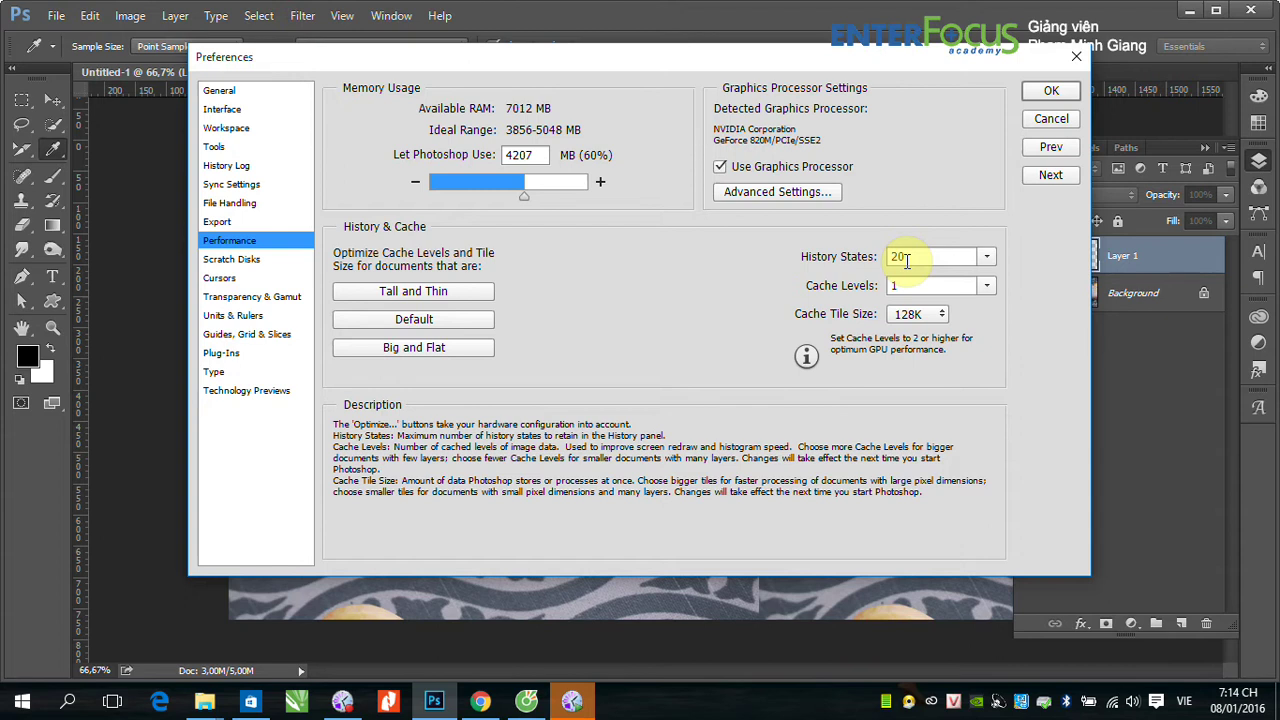
click(986, 257)
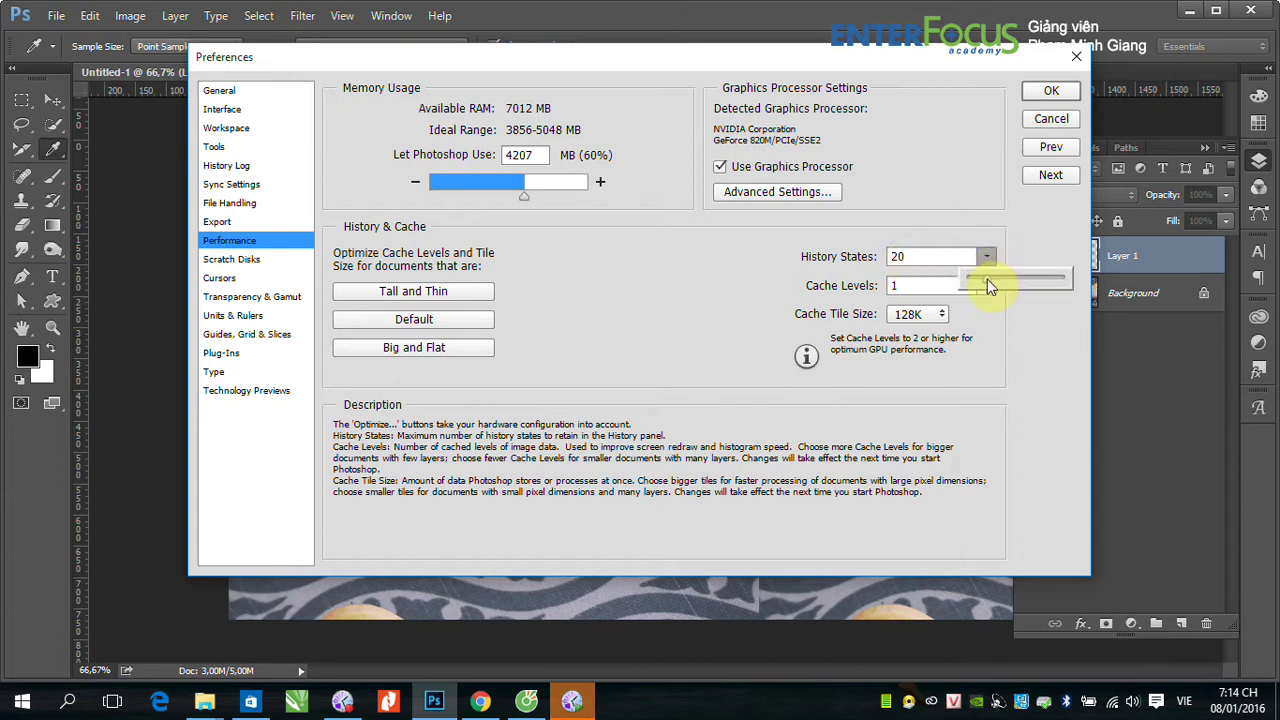
click(900, 258)
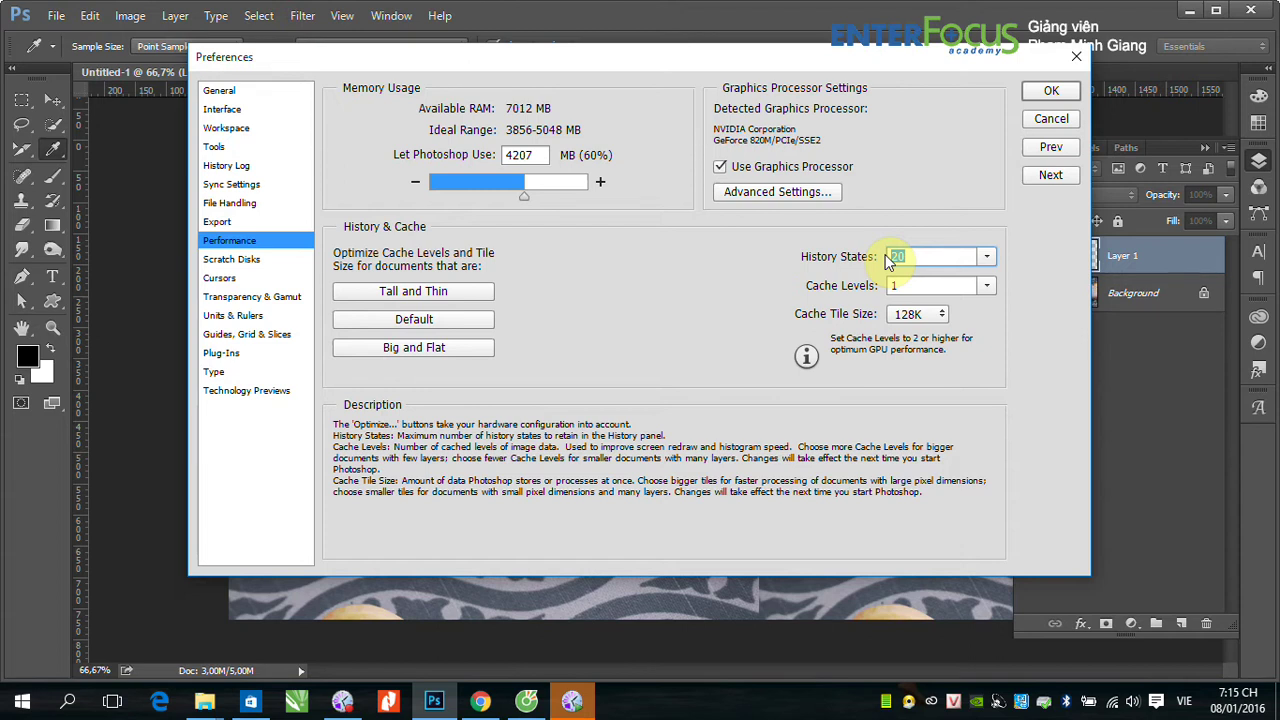
click(1051, 93)
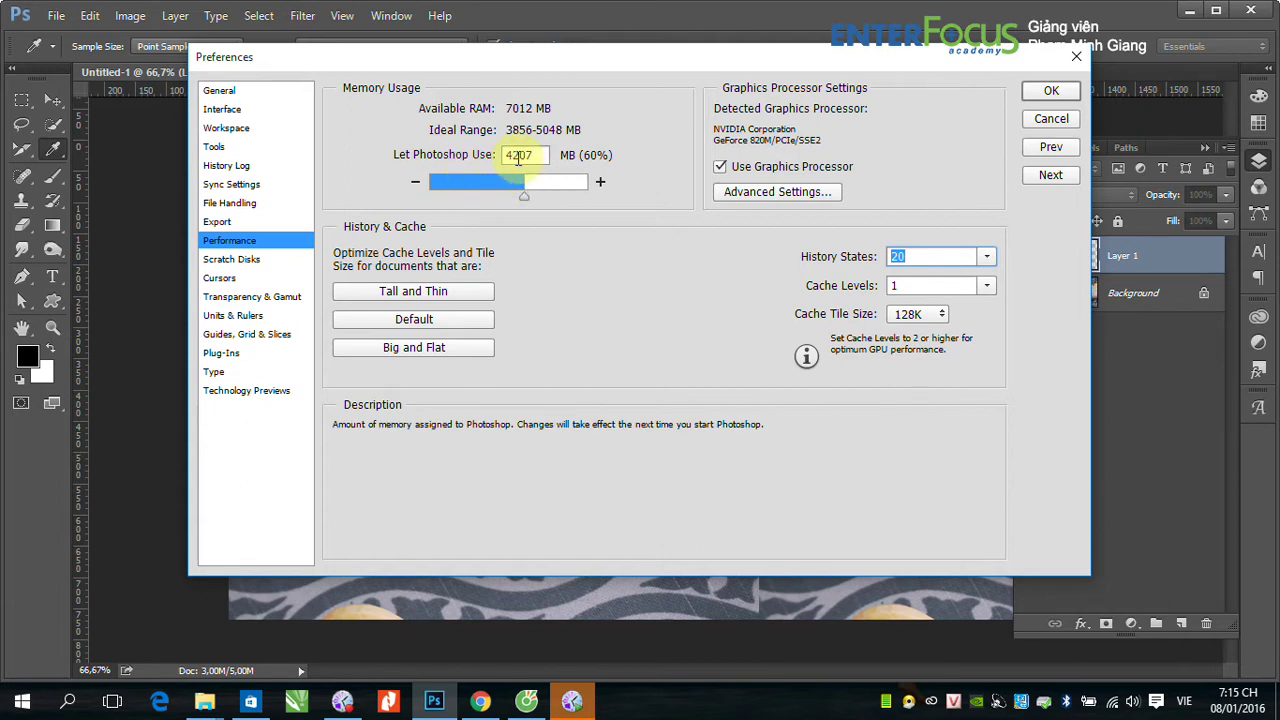
Set Let Photoshop Use memory to 4357 MB (62%) and confirm Preferences
drag(523, 195, 543, 197)
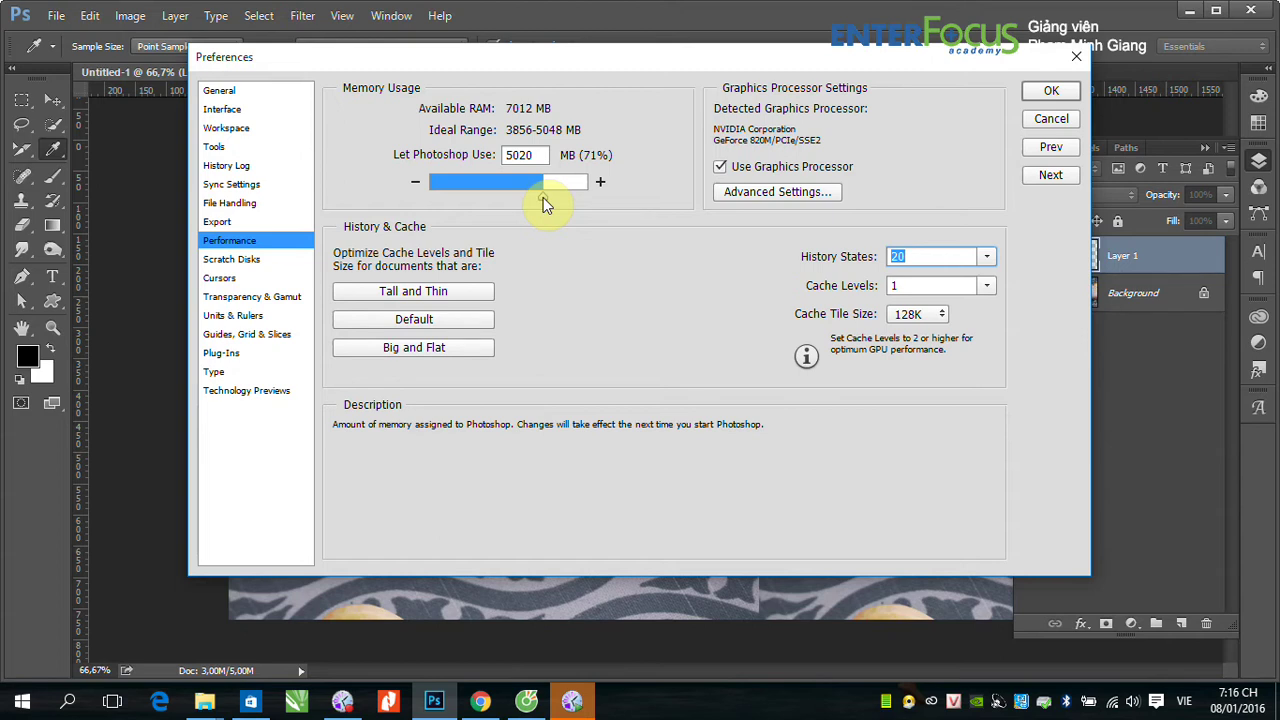
drag(543, 197, 541, 197)
drag(541, 197, 529, 203)
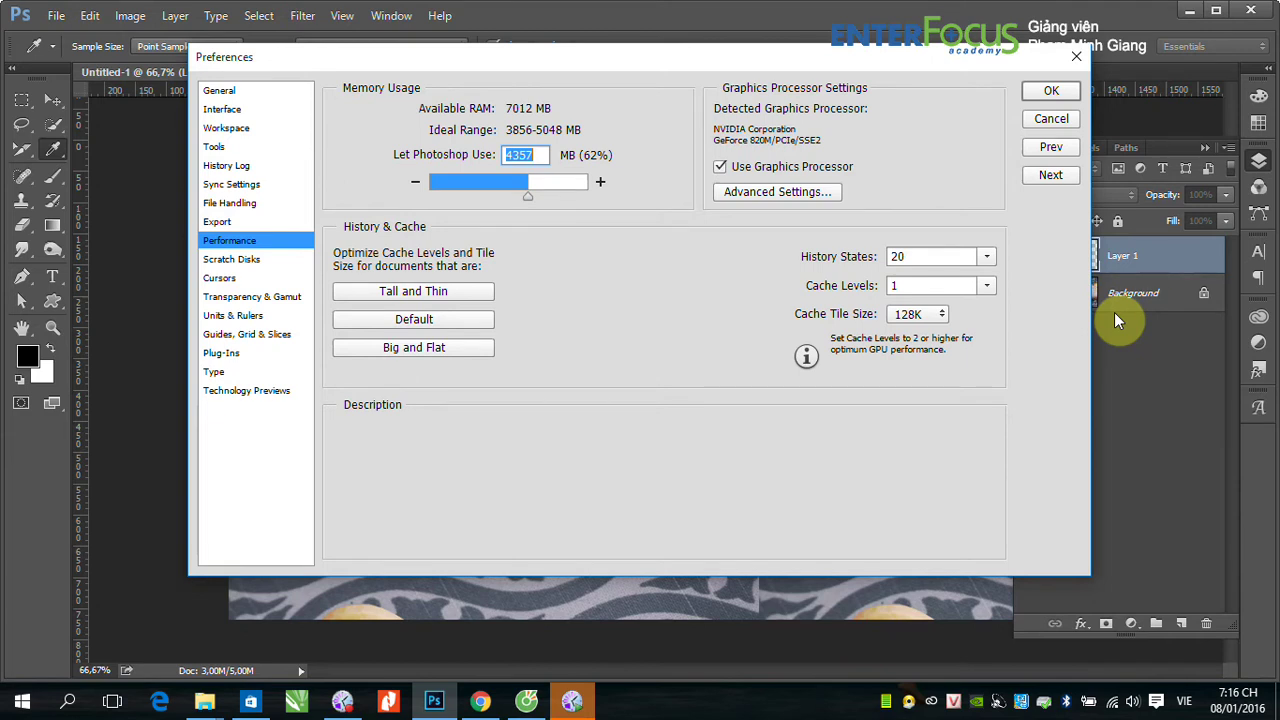
click(1066, 98)
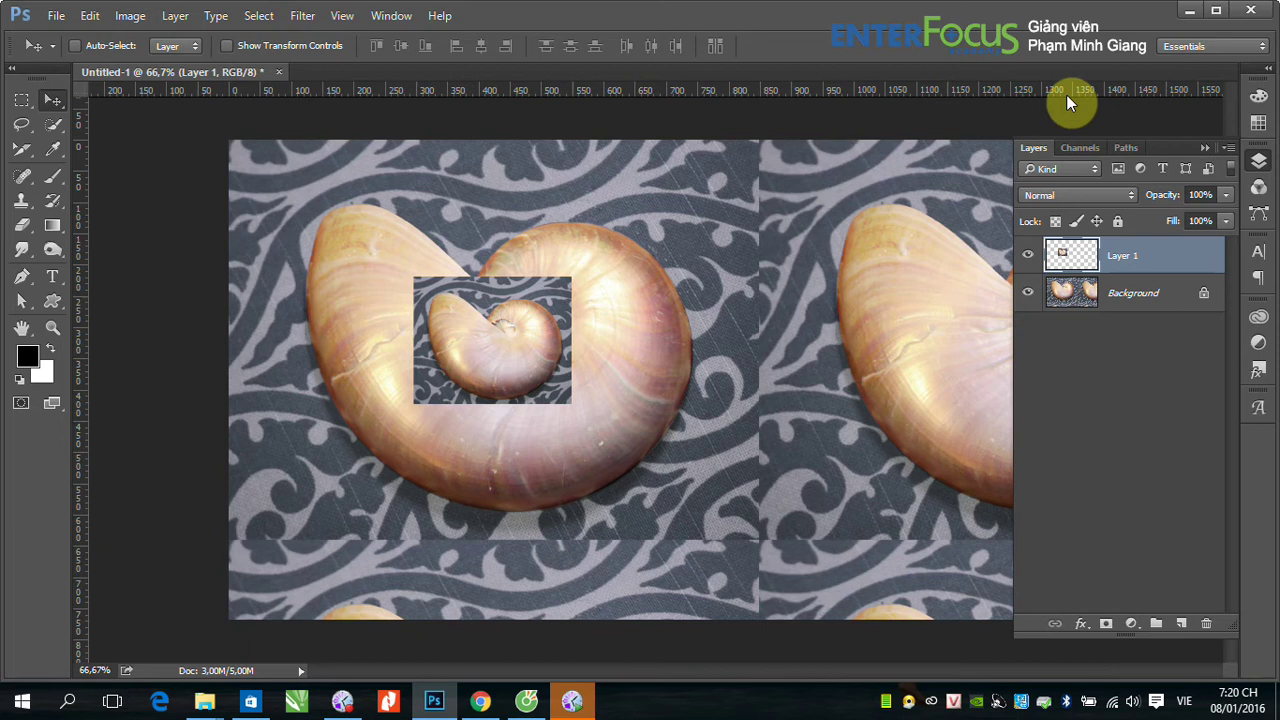
Show the History panel and enlarge it to list every fill state
click(392, 16)
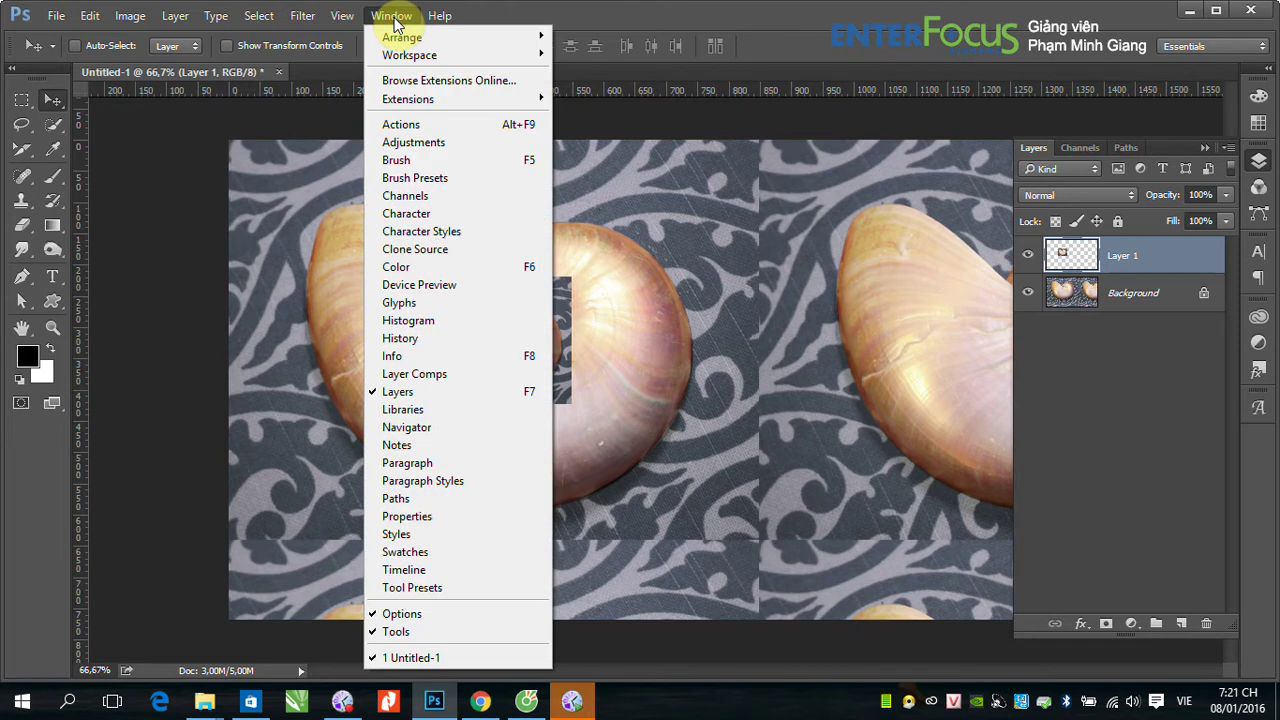
click(422, 342)
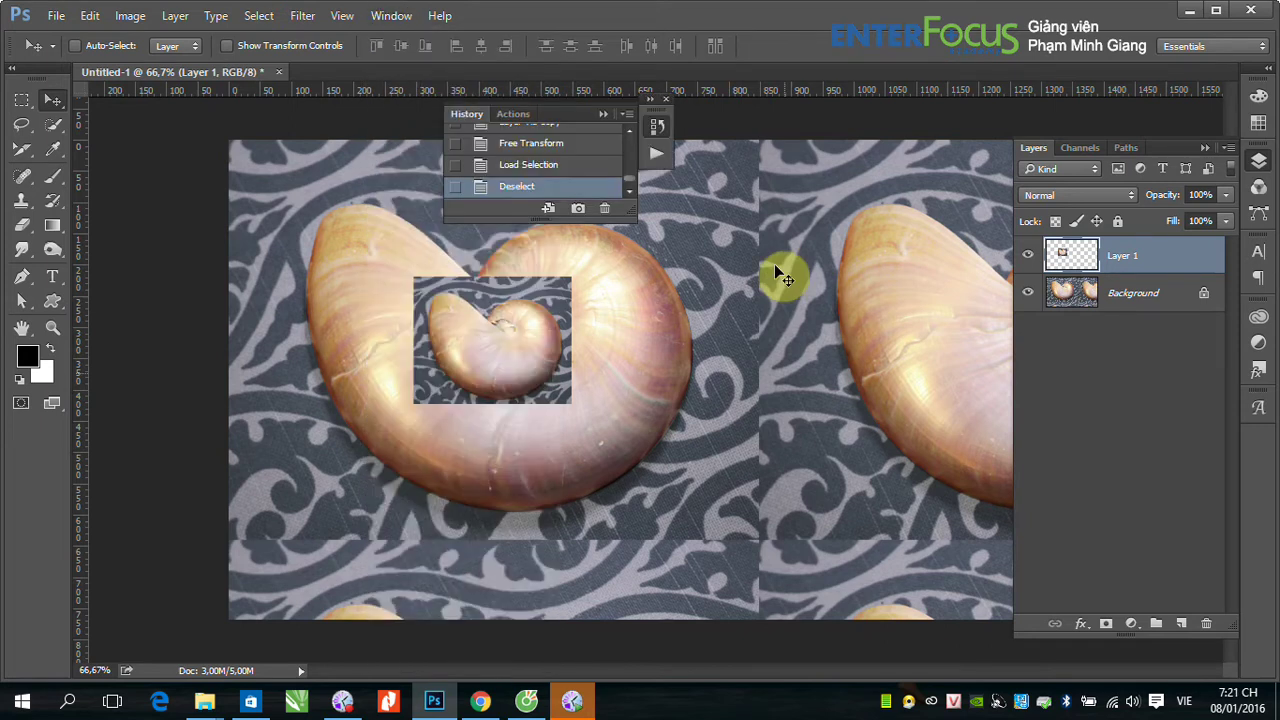
drag(632, 218, 632, 598)
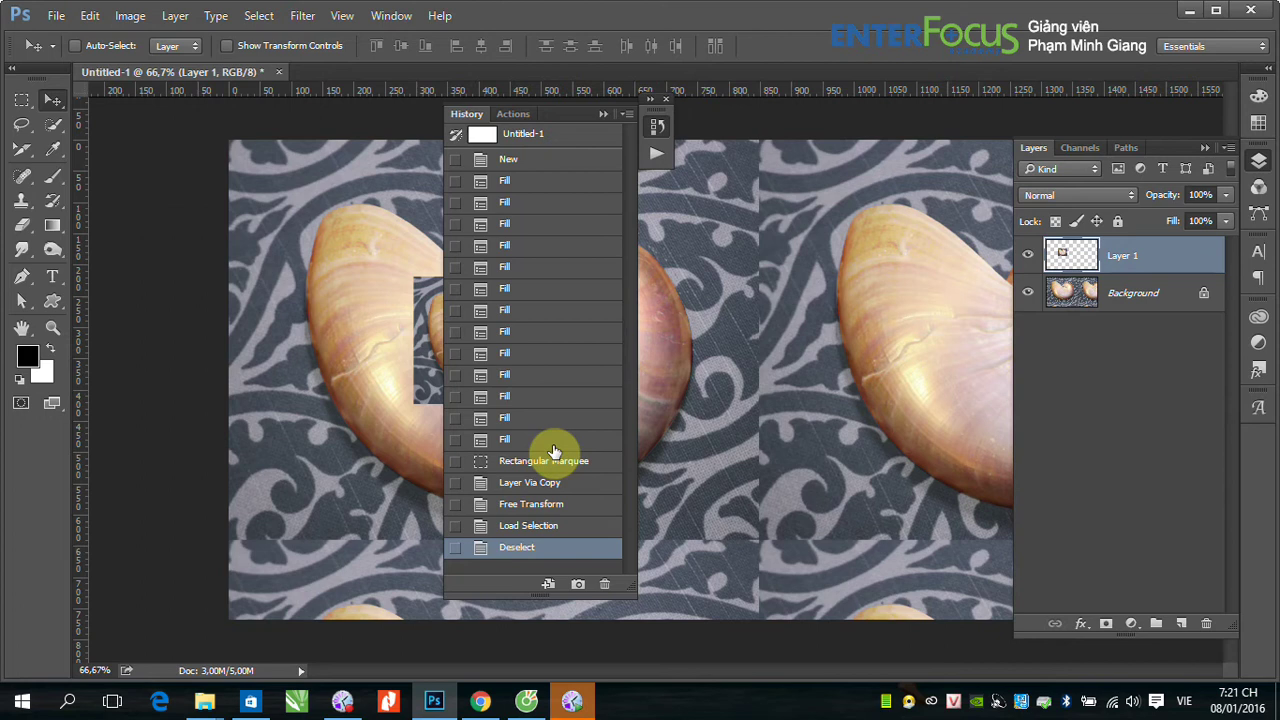
Step back through the history's pattern fills to the newly created blank document
click(520, 527)
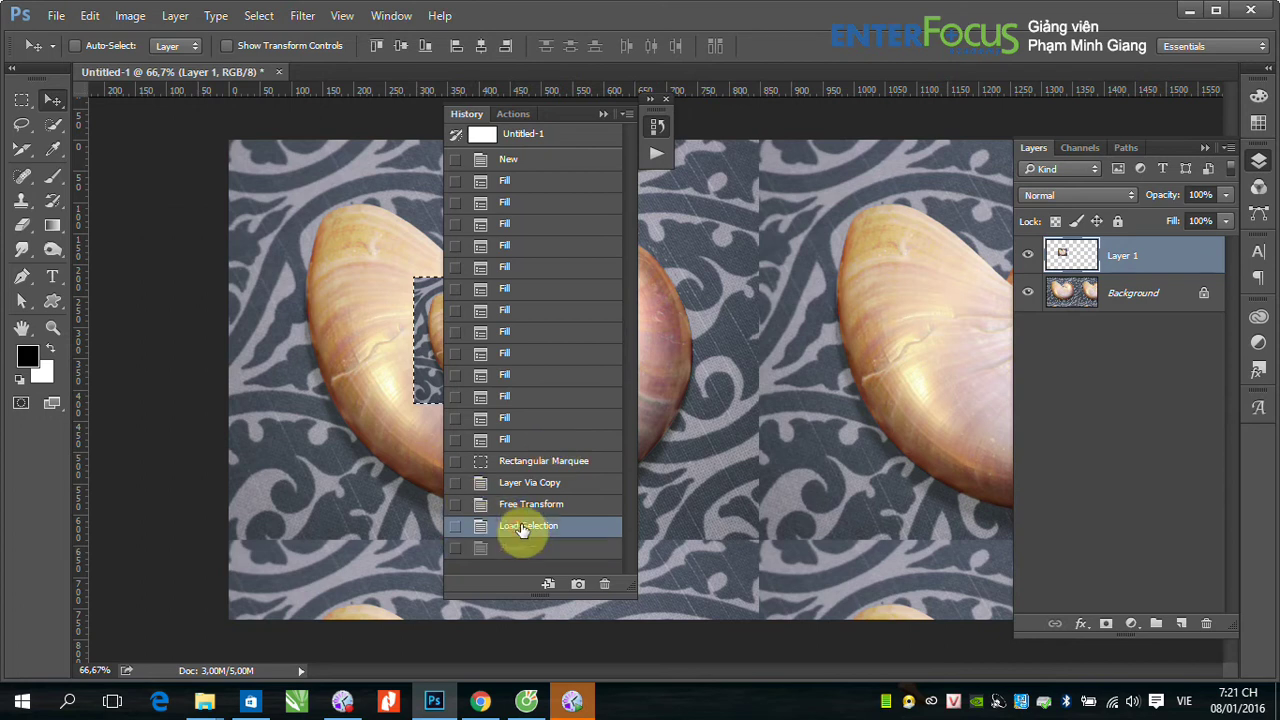
click(532, 504)
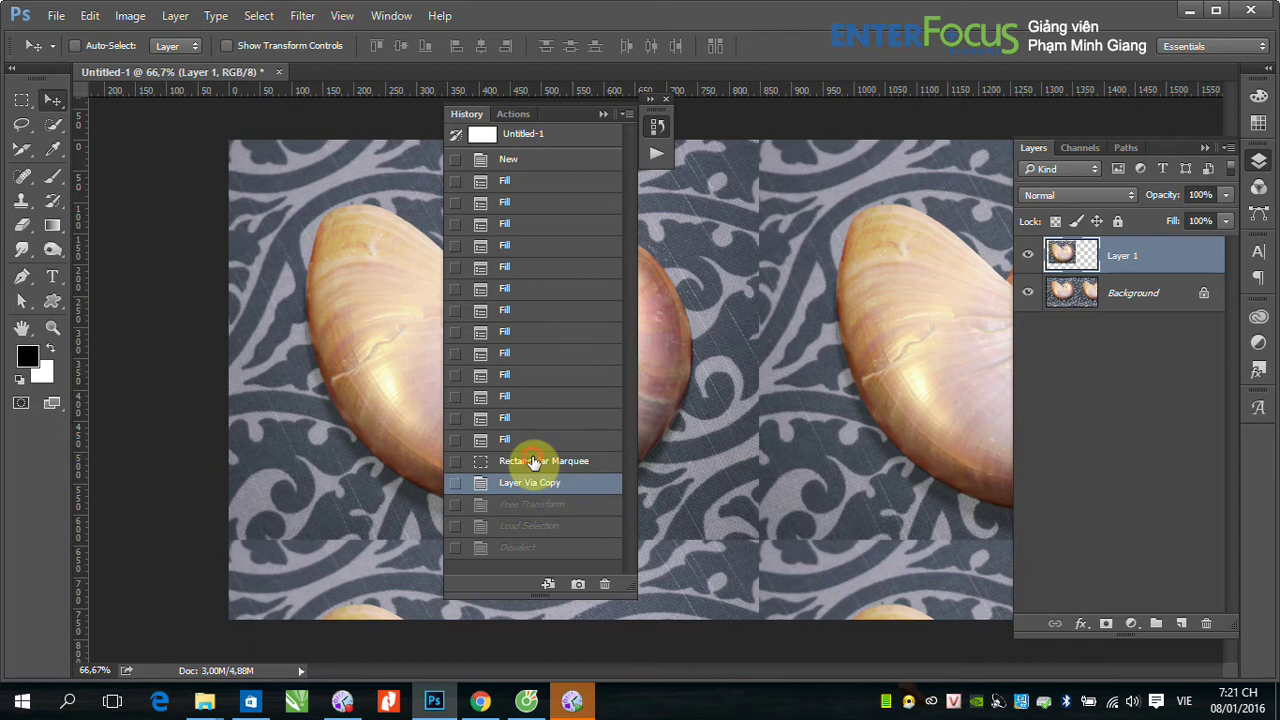
click(537, 461)
click(543, 439)
click(547, 396)
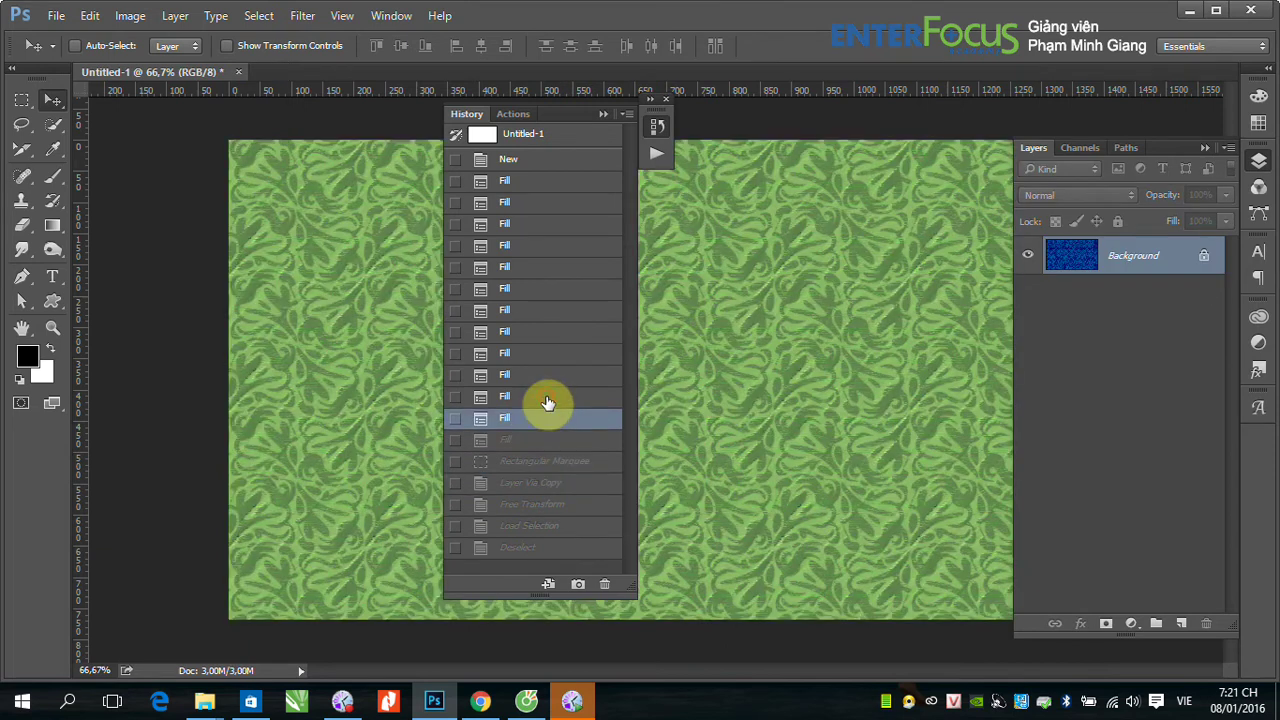
click(547, 376)
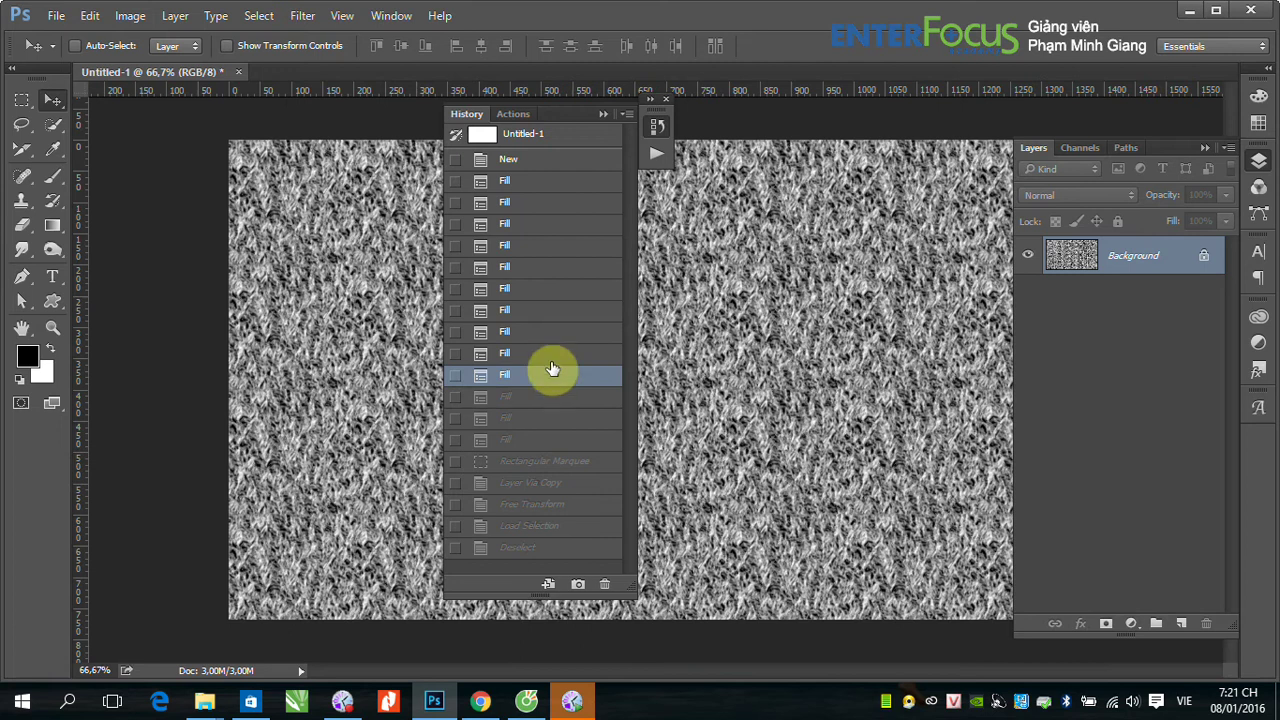
click(551, 358)
click(551, 441)
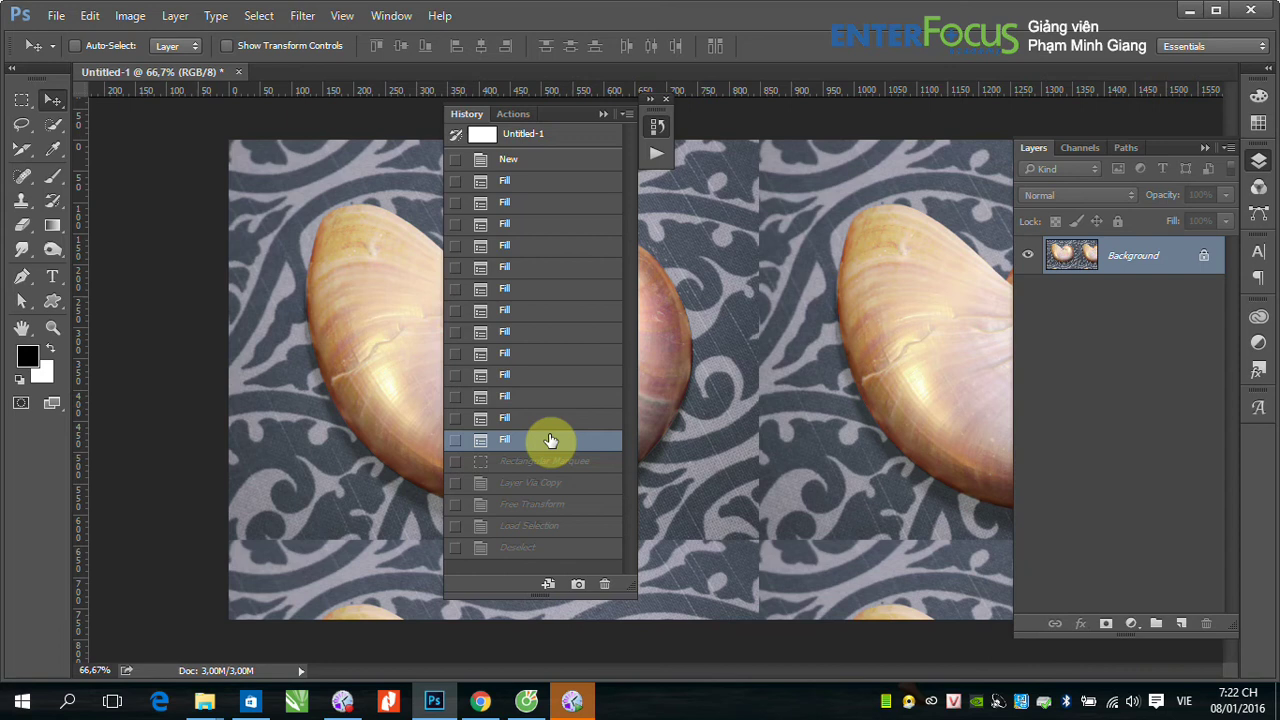
click(553, 202)
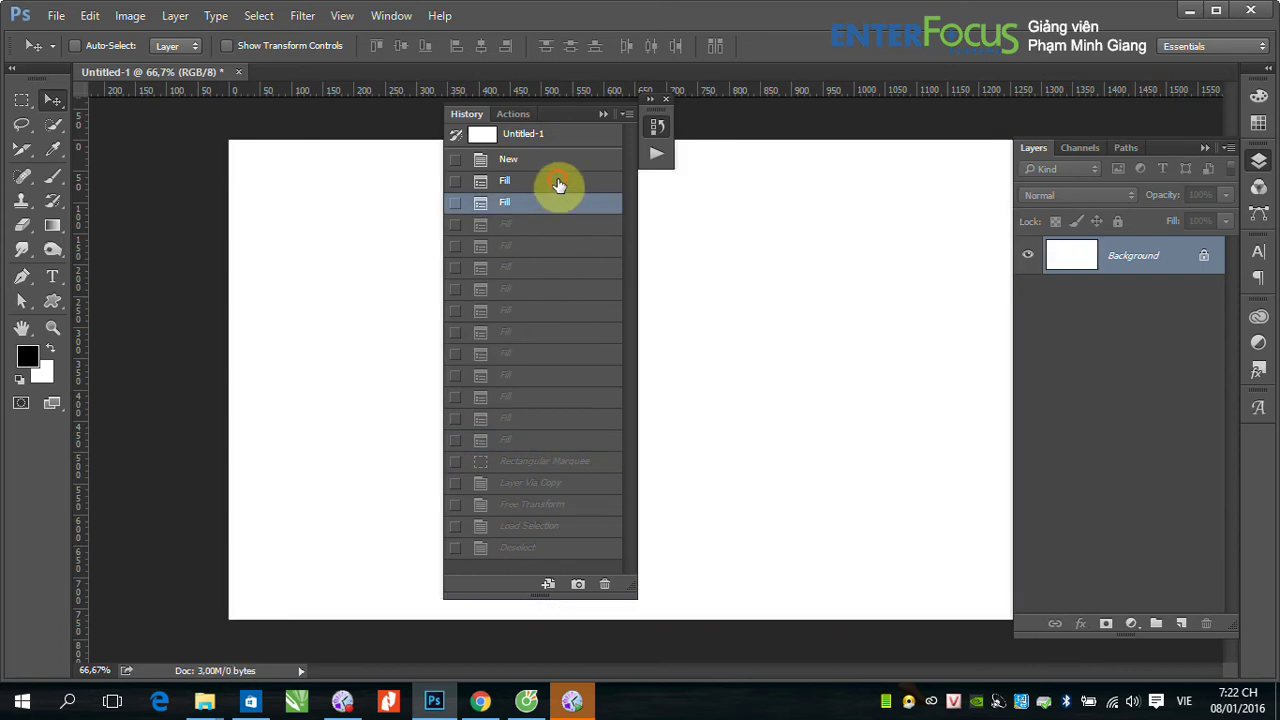
click(559, 184)
click(557, 162)
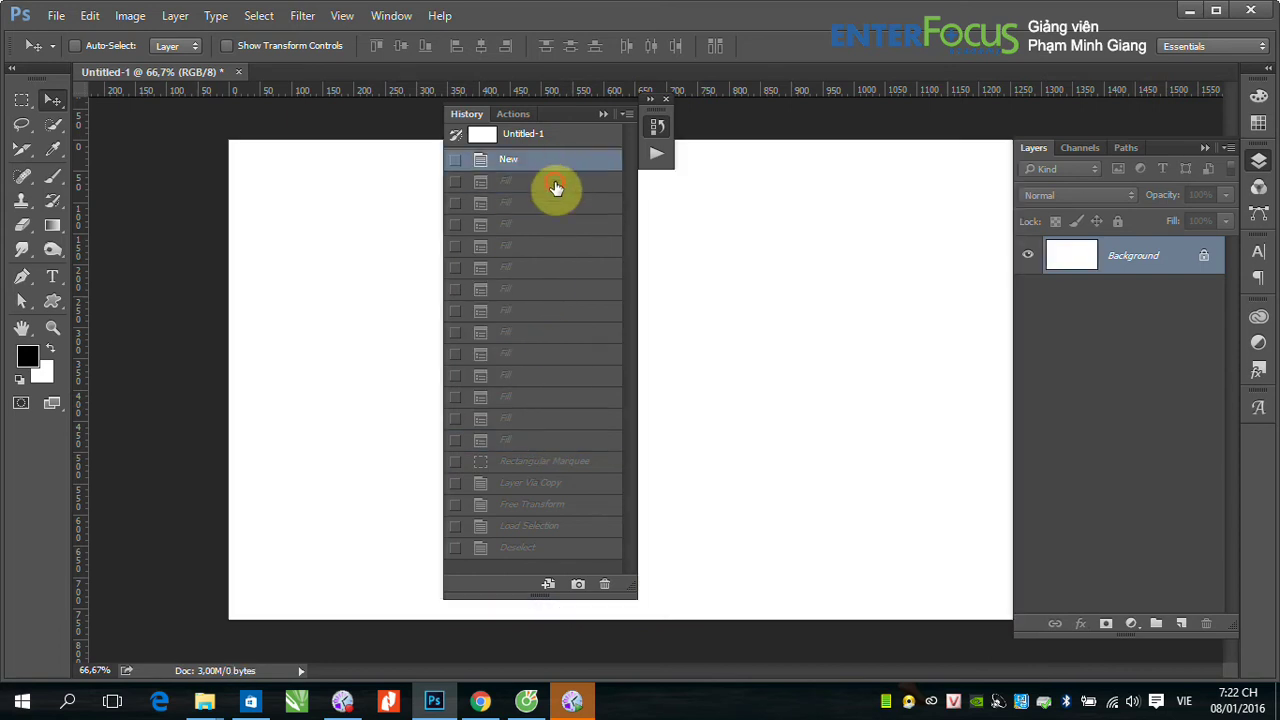
Step forward through the stone, pebble, dot, grey texture and flower pattern fills
click(556, 184)
click(545, 225)
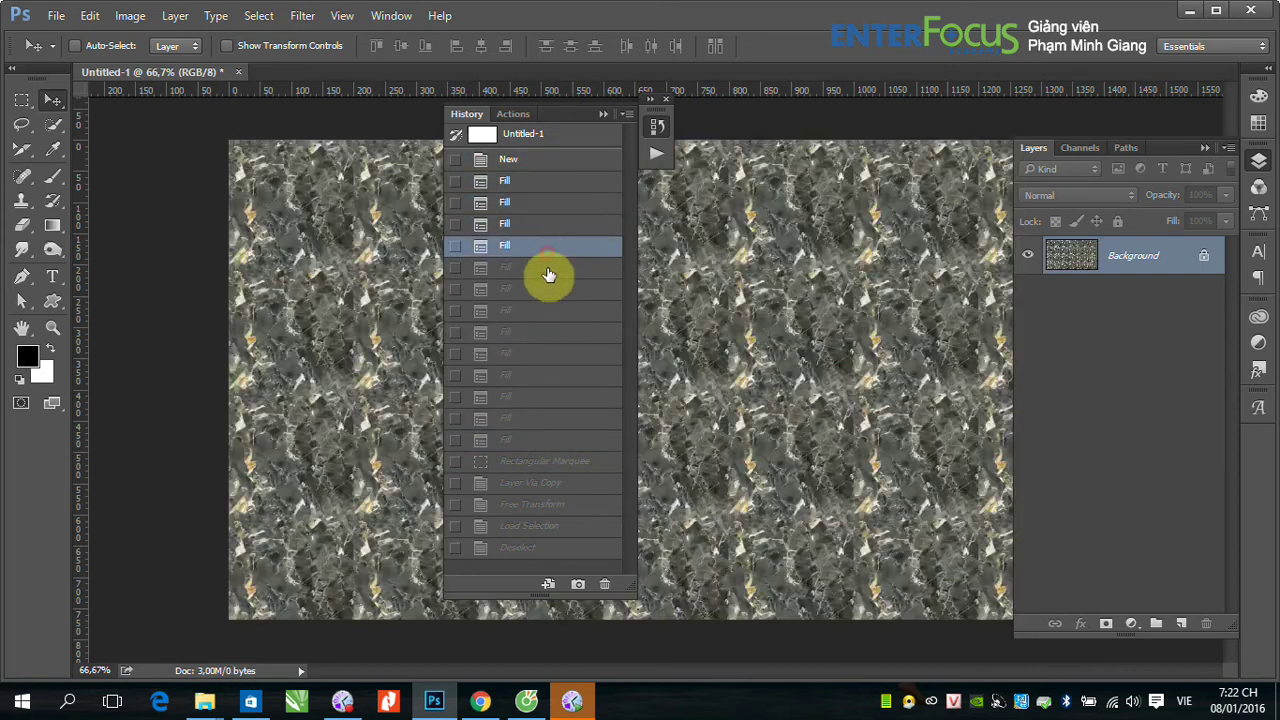
click(548, 270)
click(548, 290)
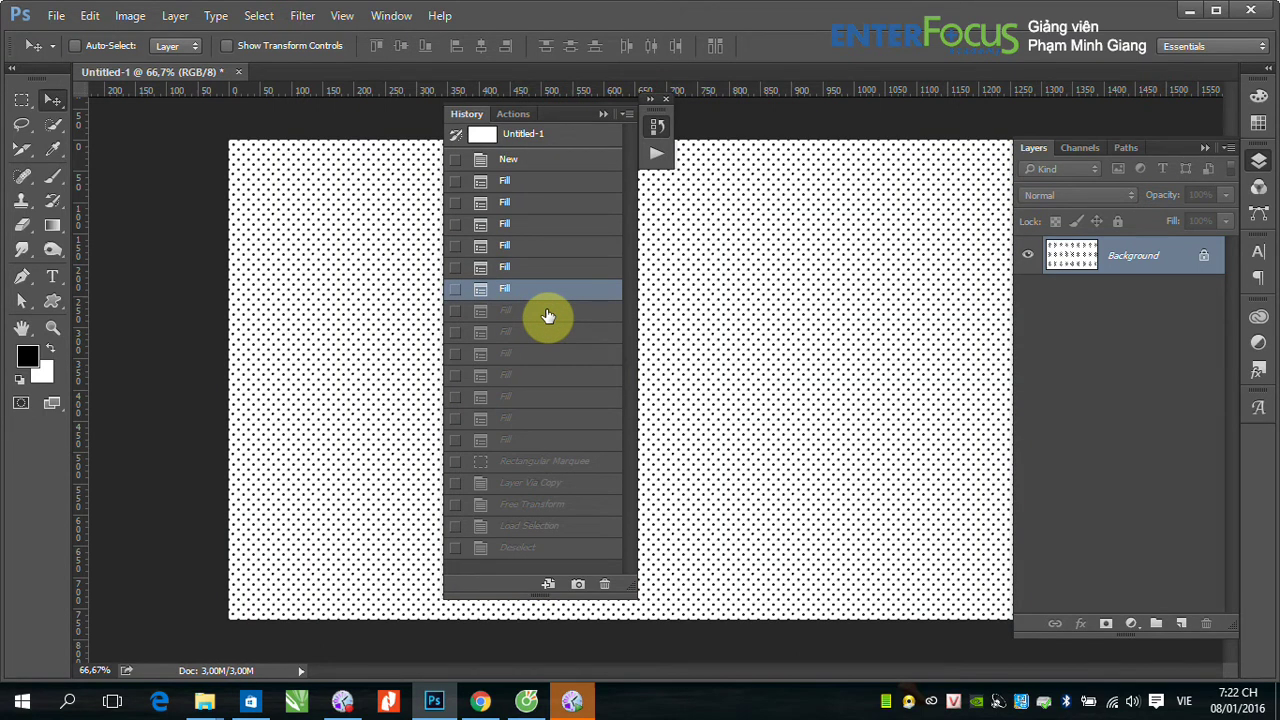
click(544, 311)
click(550, 333)
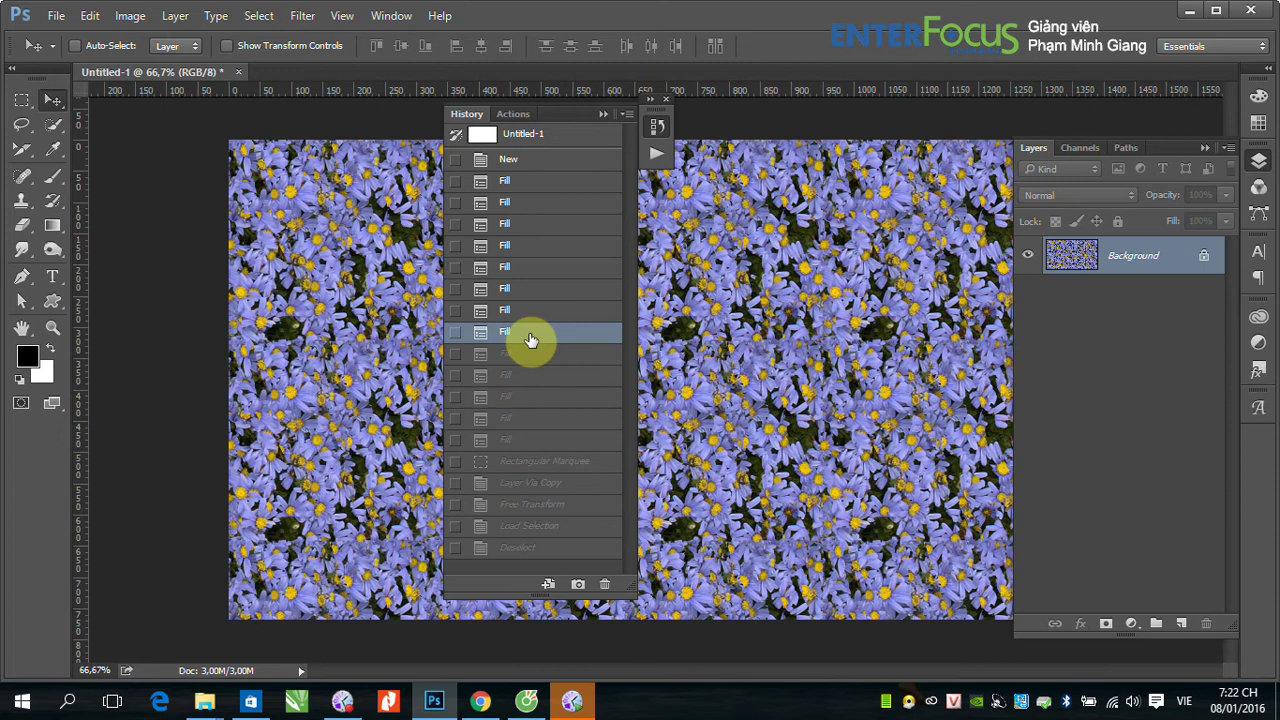
Return to the latest state, collapse History, and delete Layer 1 with the shell inset
click(518, 549)
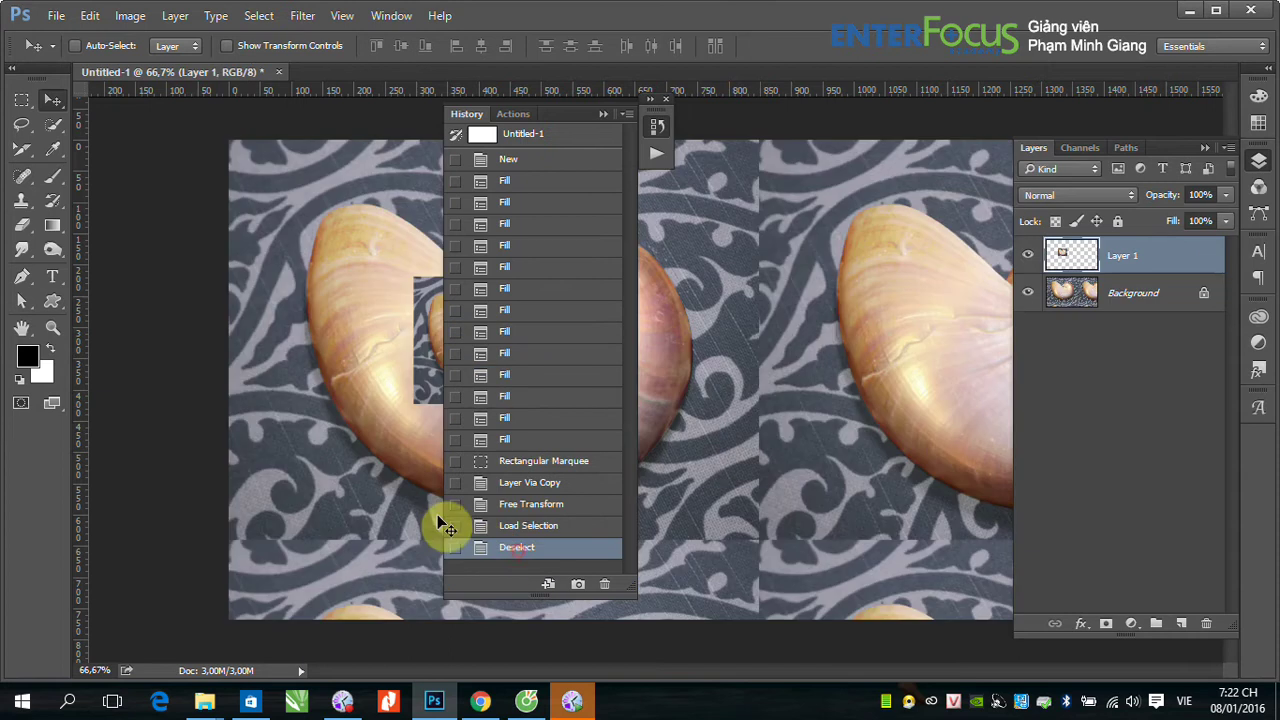
click(603, 115)
drag(1194, 264, 1206, 624)
Set up the Brush tool with a red foreground colour and an 18 px size
click(53, 176)
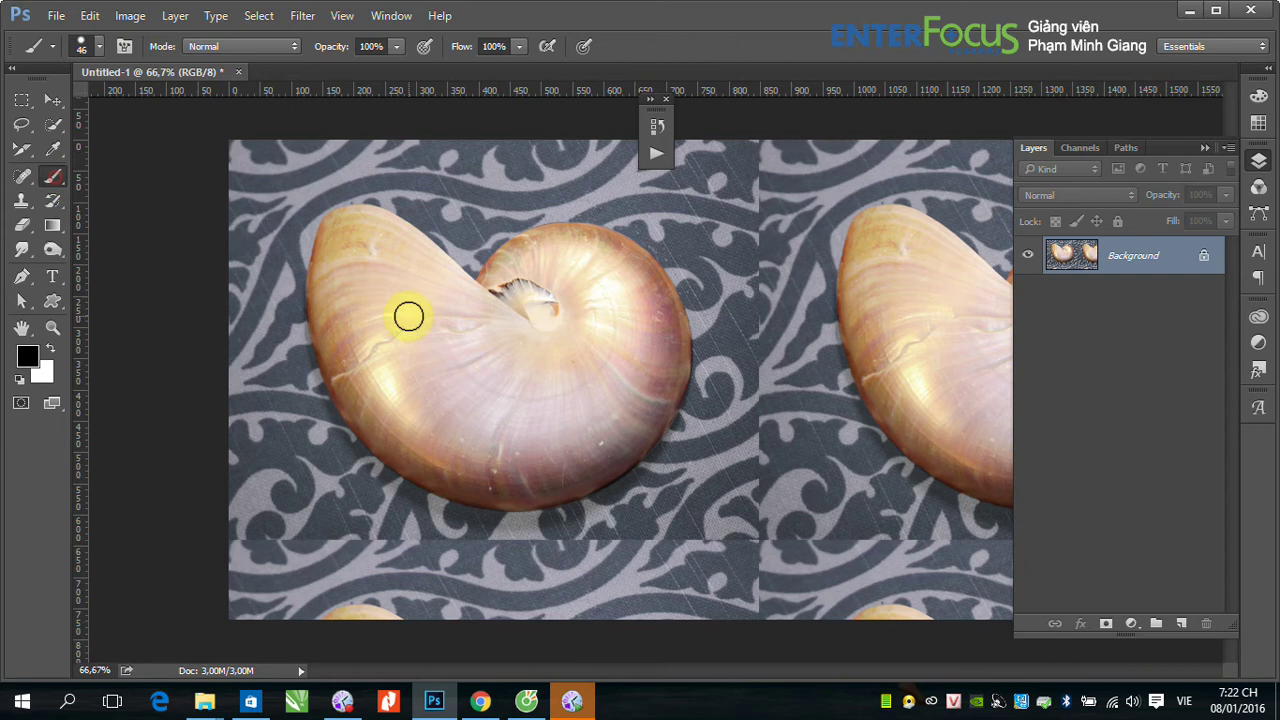
click(28, 356)
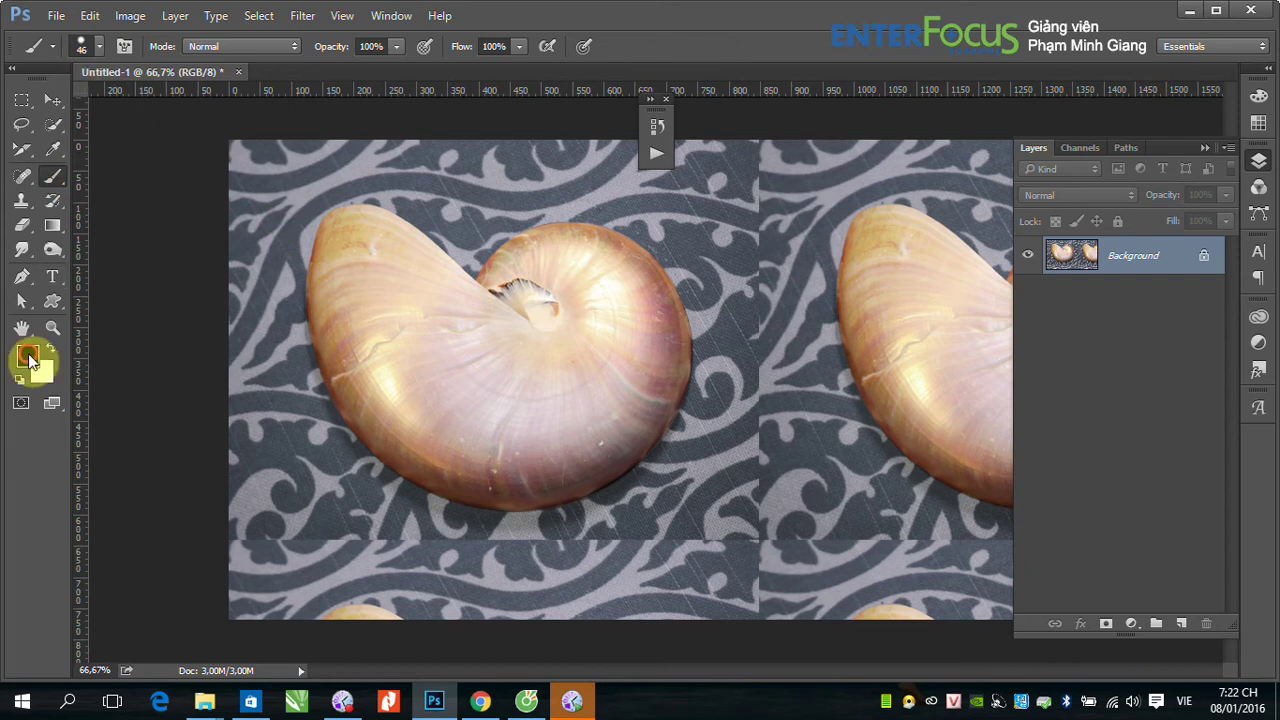
click(643, 258)
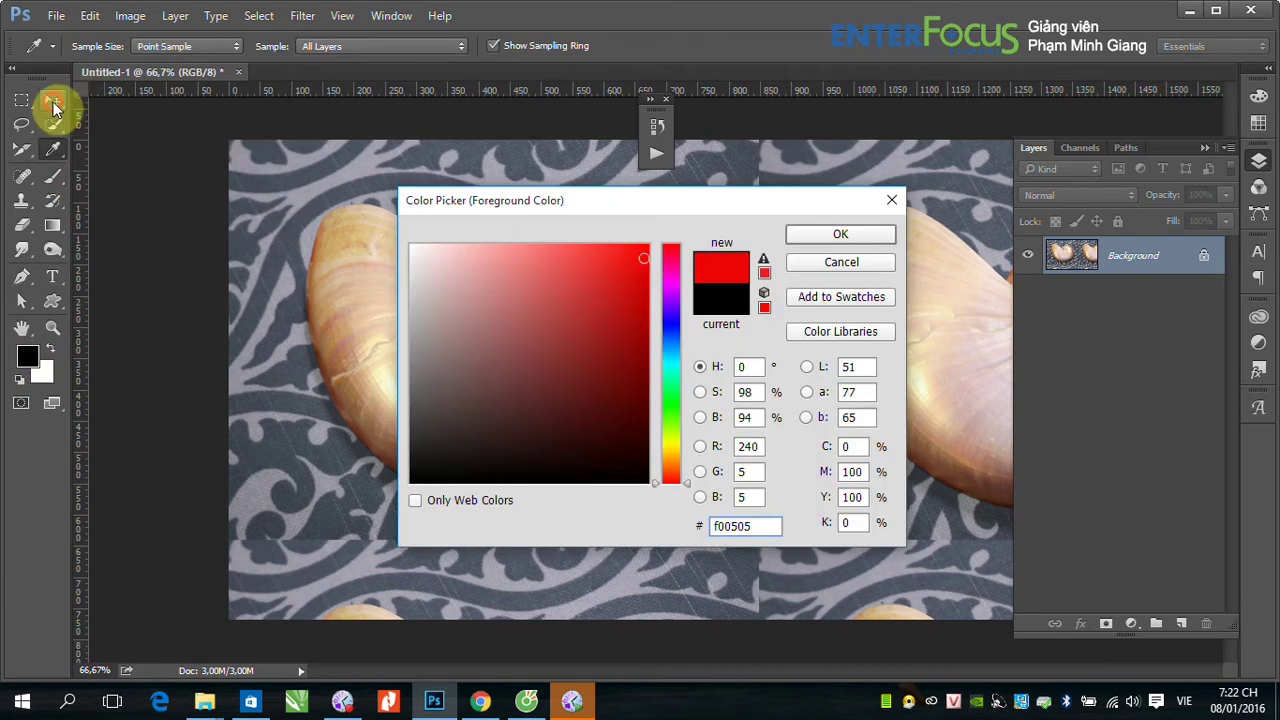
click(891, 200)
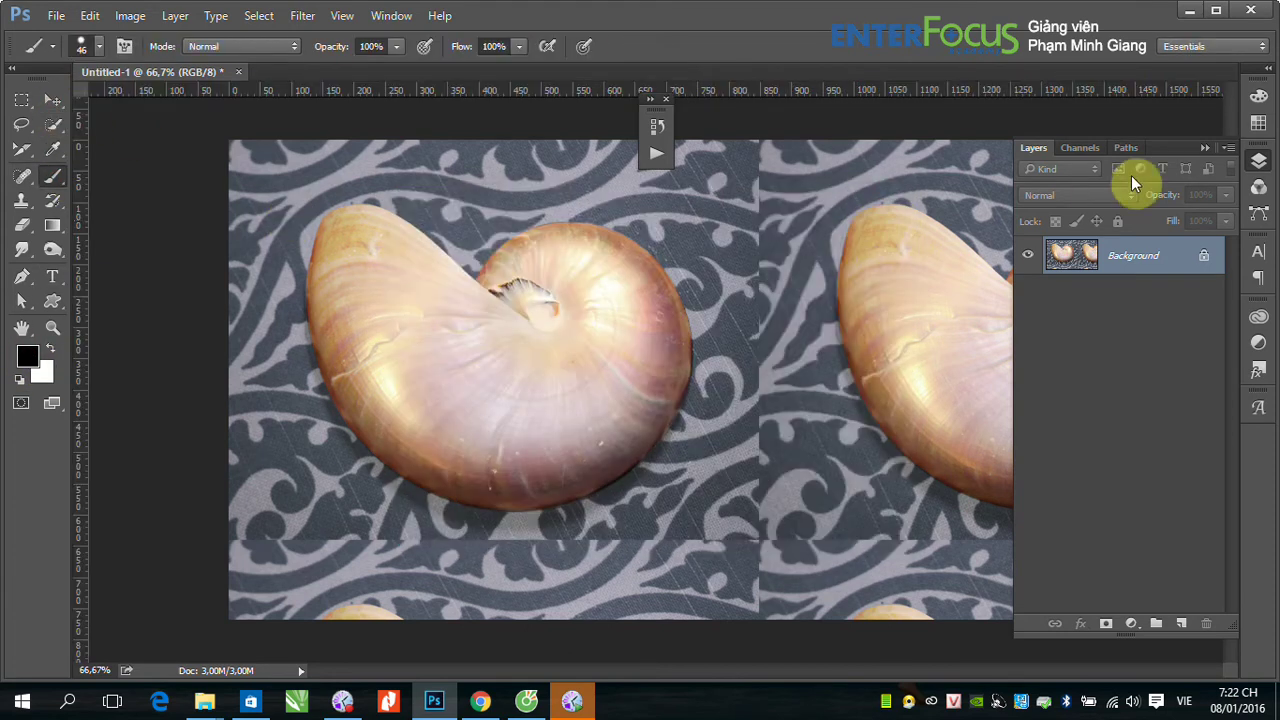
click(1200, 152)
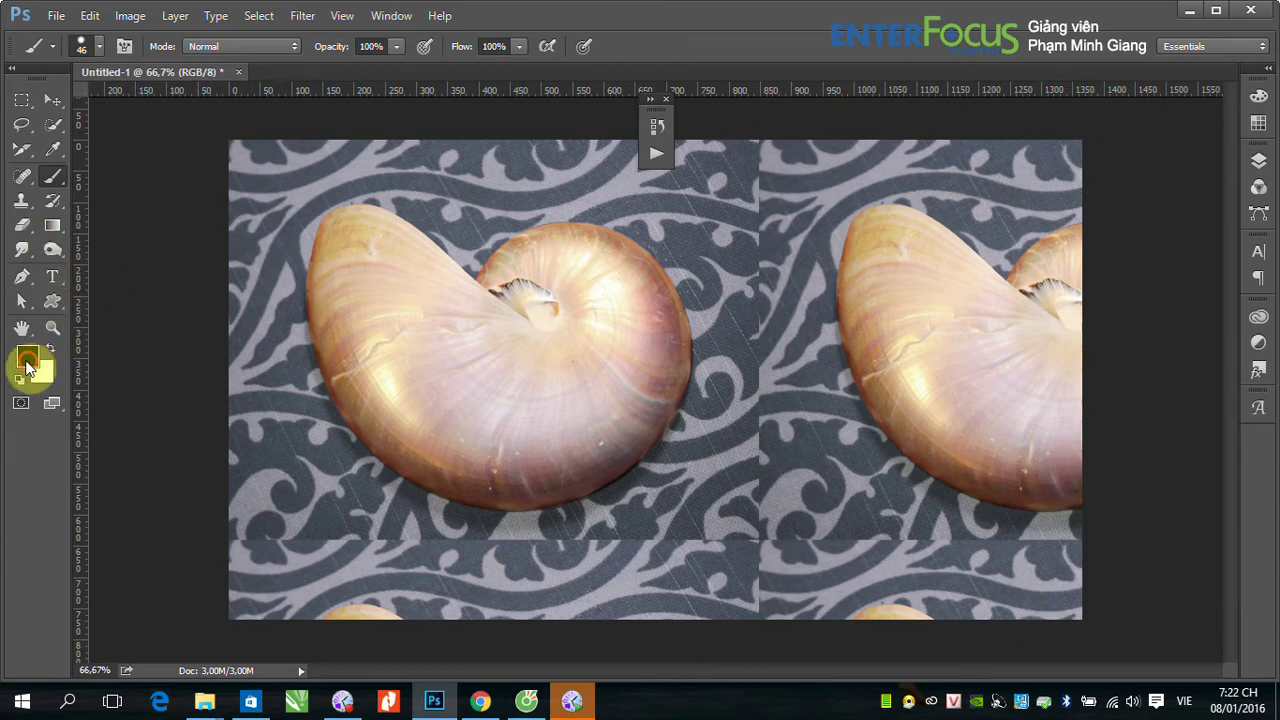
click(27, 355)
click(637, 258)
click(840, 233)
key(b)
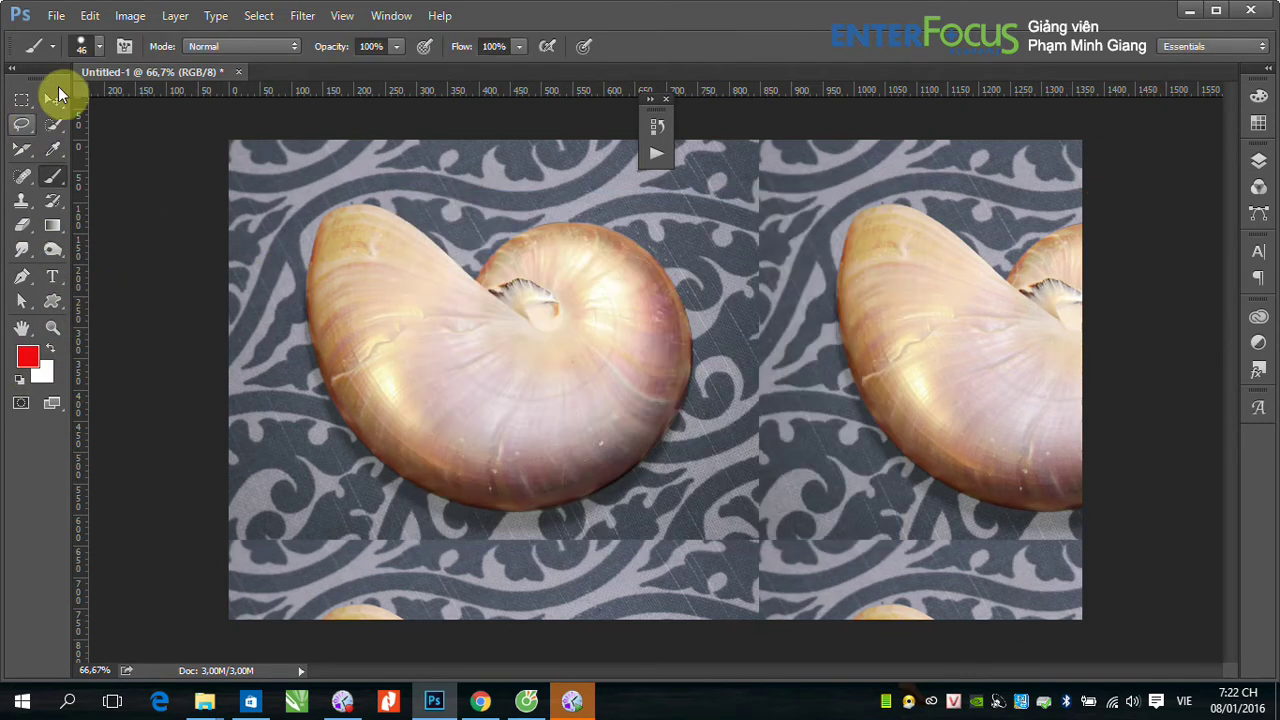
click(98, 46)
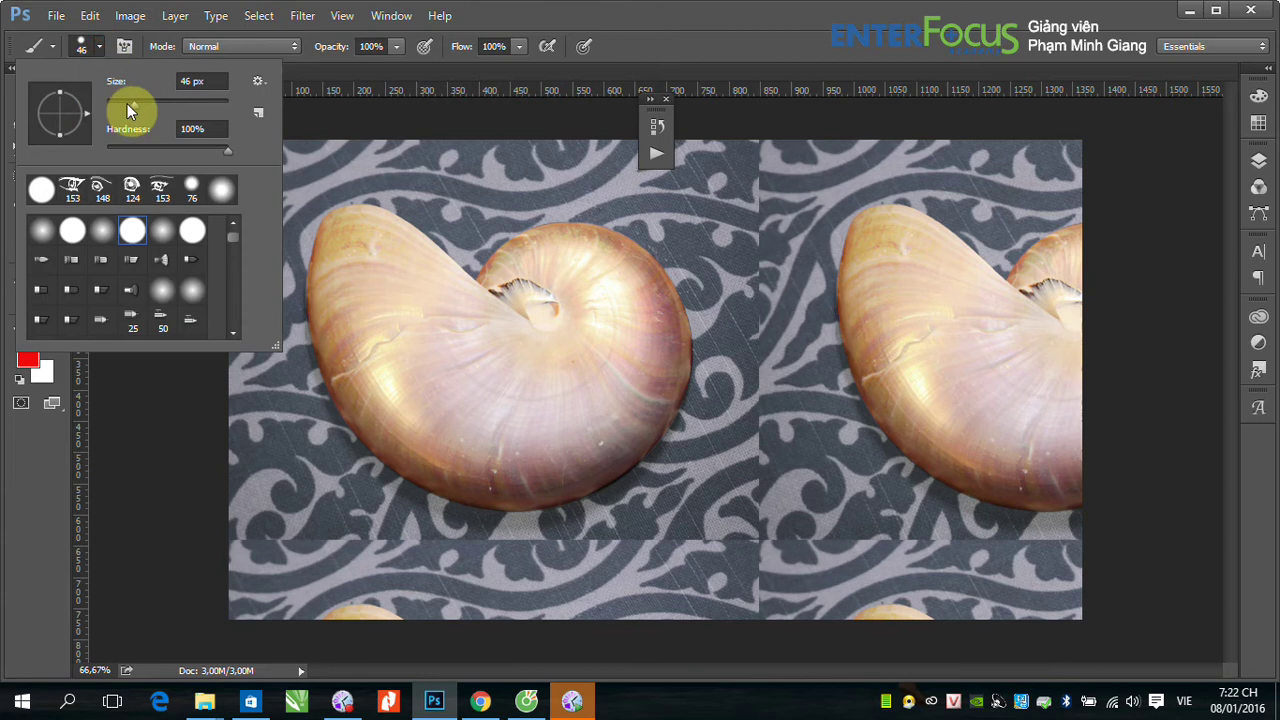
drag(127, 103, 116, 104)
click(477, 80)
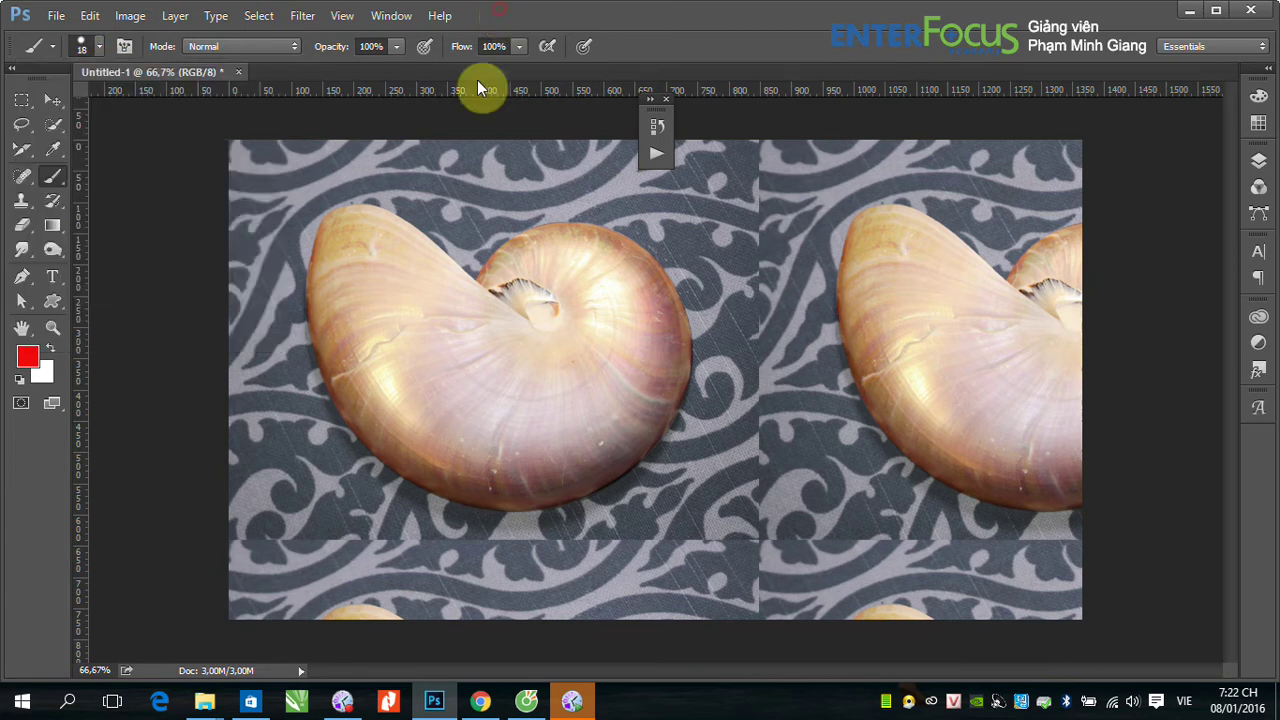
Paint red numbers 1 to 10 across the shells, then marquee-select around the 5
drag(262, 248, 308, 288)
drag(380, 214, 445, 275)
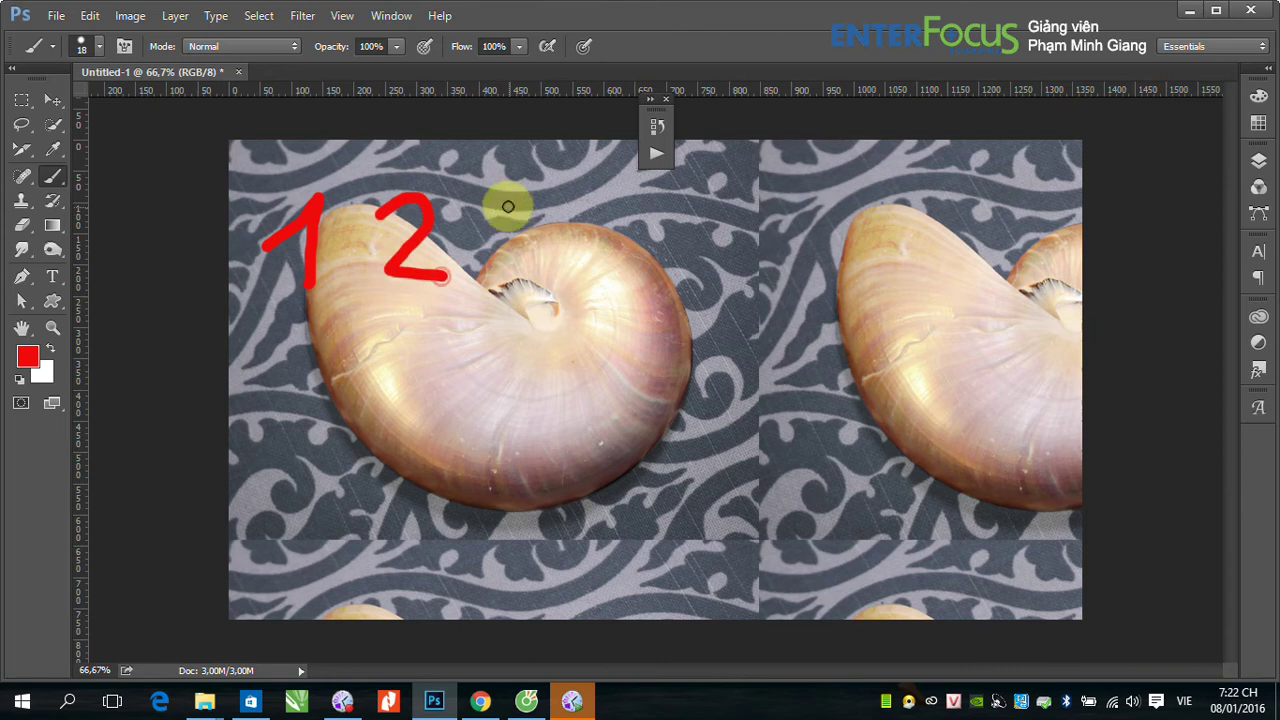
mouse_move(504, 200)
mouse_down()
mouse_move(540, 242)
mouse_move(500, 272)
mouse_up()
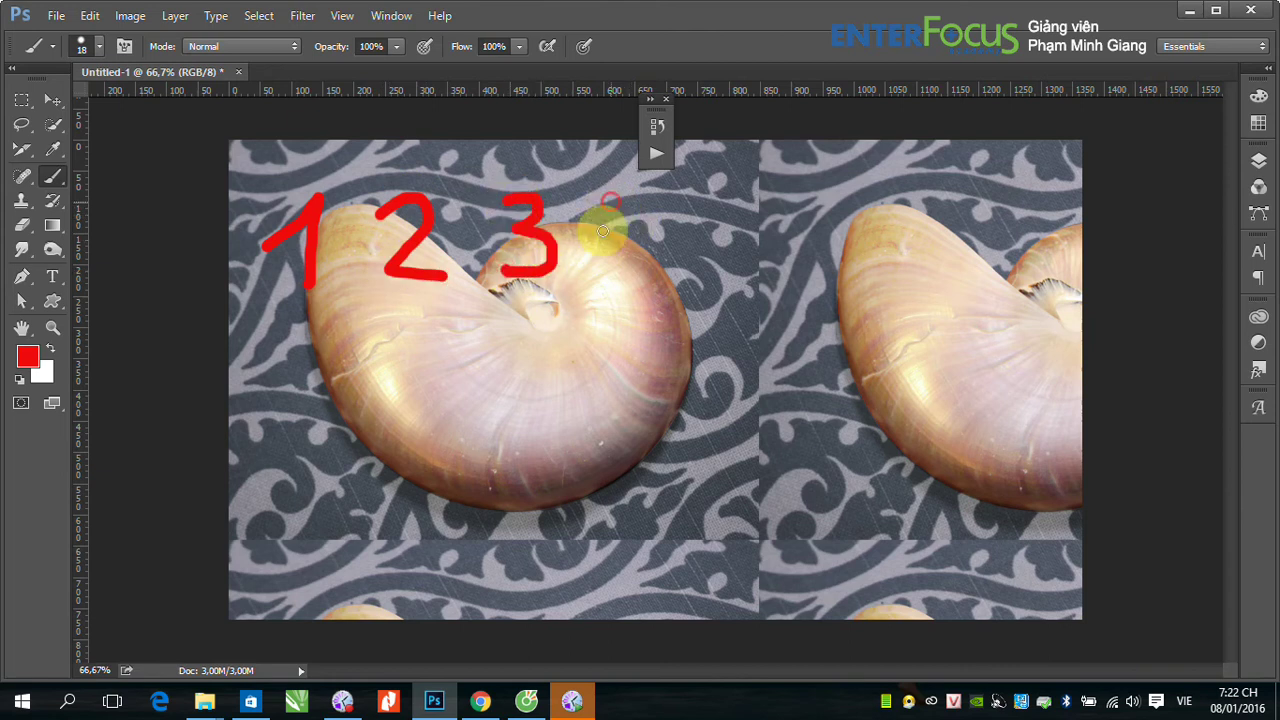
drag(607, 198, 628, 236)
drag(632, 286, 630, 292)
mouse_move(763, 190)
mouse_down()
mouse_move(723, 196)
mouse_move(780, 240)
mouse_move(745, 272)
mouse_move(700, 282)
mouse_up()
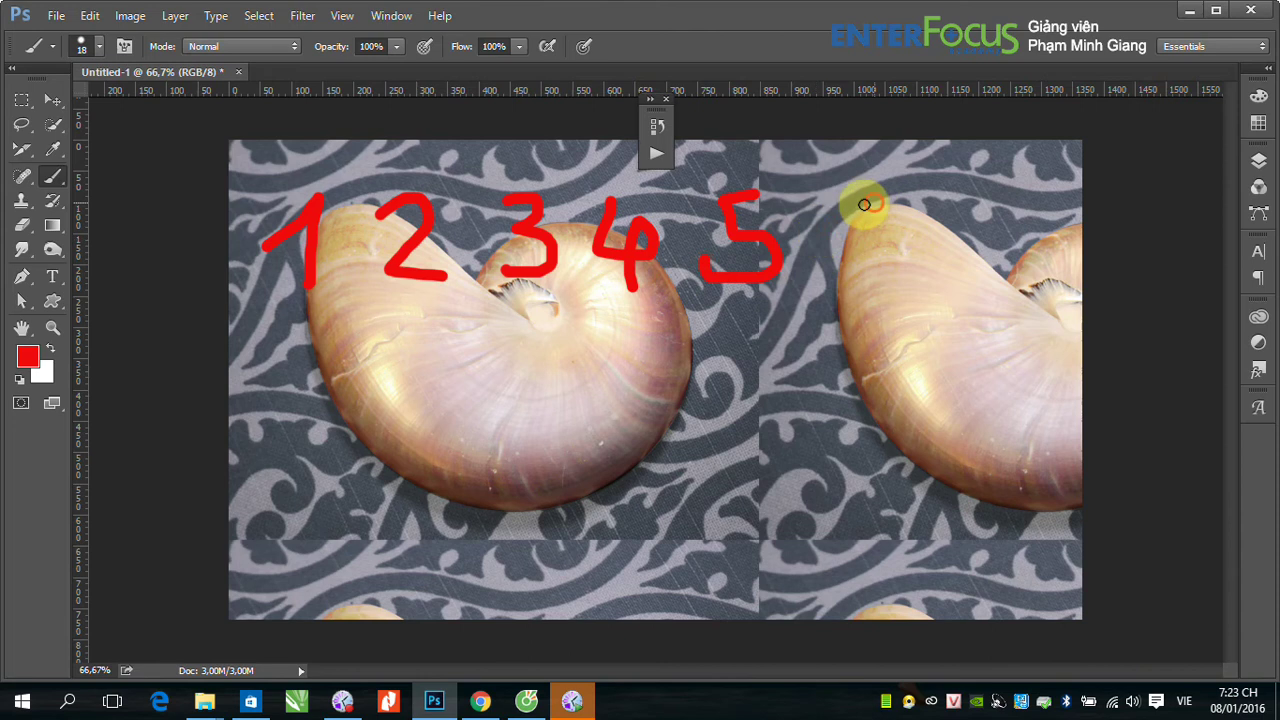
mouse_move(877, 202)
mouse_down()
mouse_move(886, 286)
mouse_move(838, 276)
mouse_up()
mouse_move(945, 208)
mouse_down()
mouse_move(1010, 215)
mouse_move(948, 326)
mouse_up()
mouse_move(432, 392)
mouse_down()
mouse_move(428, 443)
mouse_move(440, 392)
mouse_up()
mouse_move(527, 410)
mouse_down()
mouse_move(565, 393)
mouse_move(520, 443)
mouse_up()
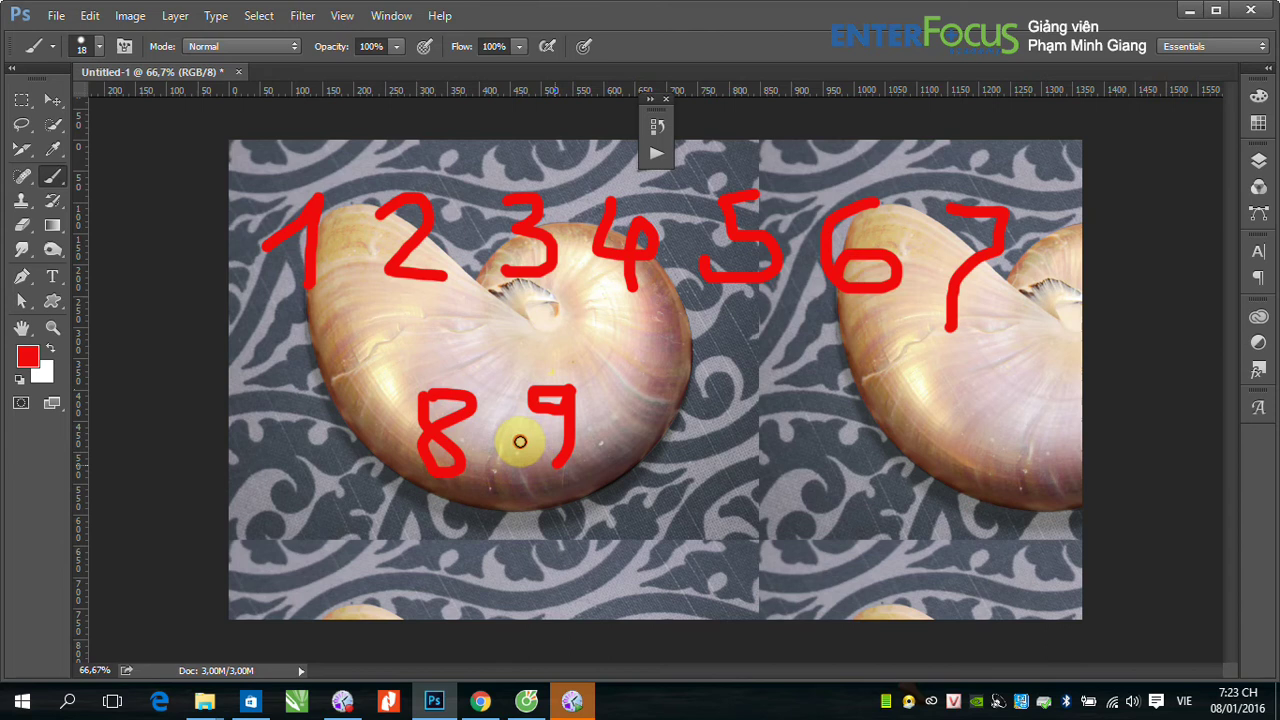
mouse_move(620, 430)
mouse_down()
mouse_move(650, 394)
mouse_move(658, 415)
mouse_move(700, 392)
mouse_up()
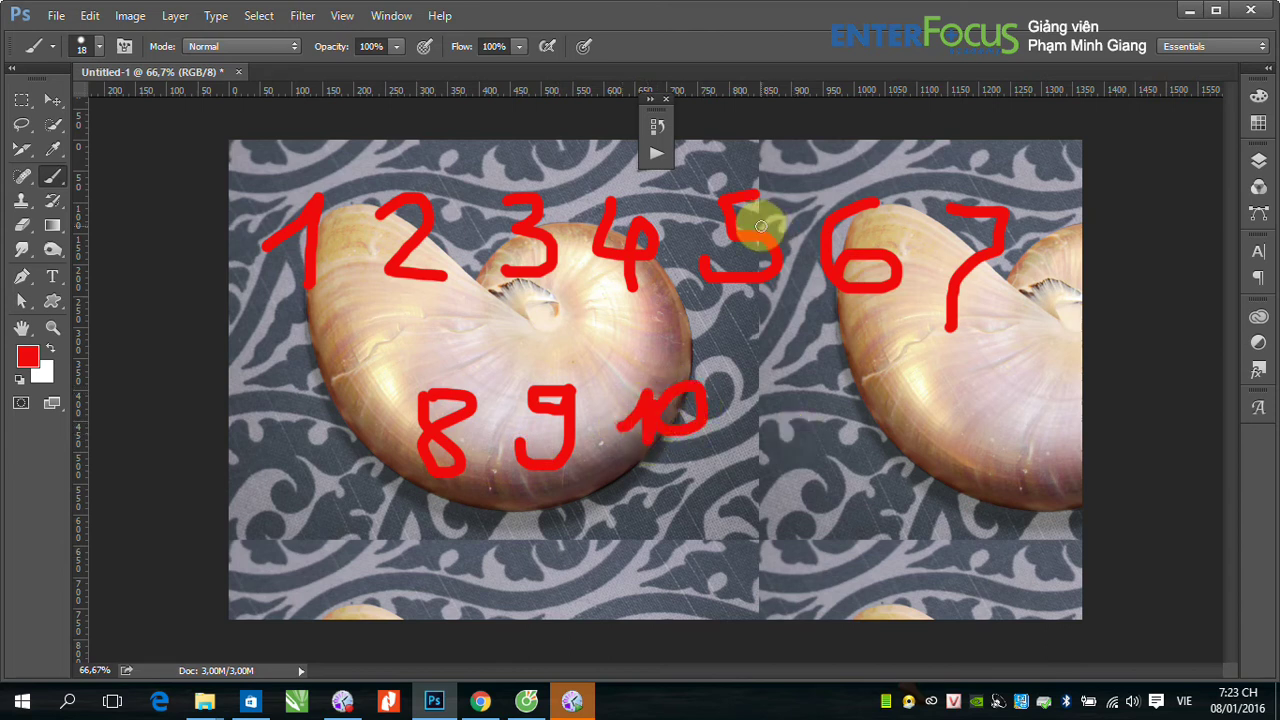
drag(761, 227, 759, 252)
click(22, 101)
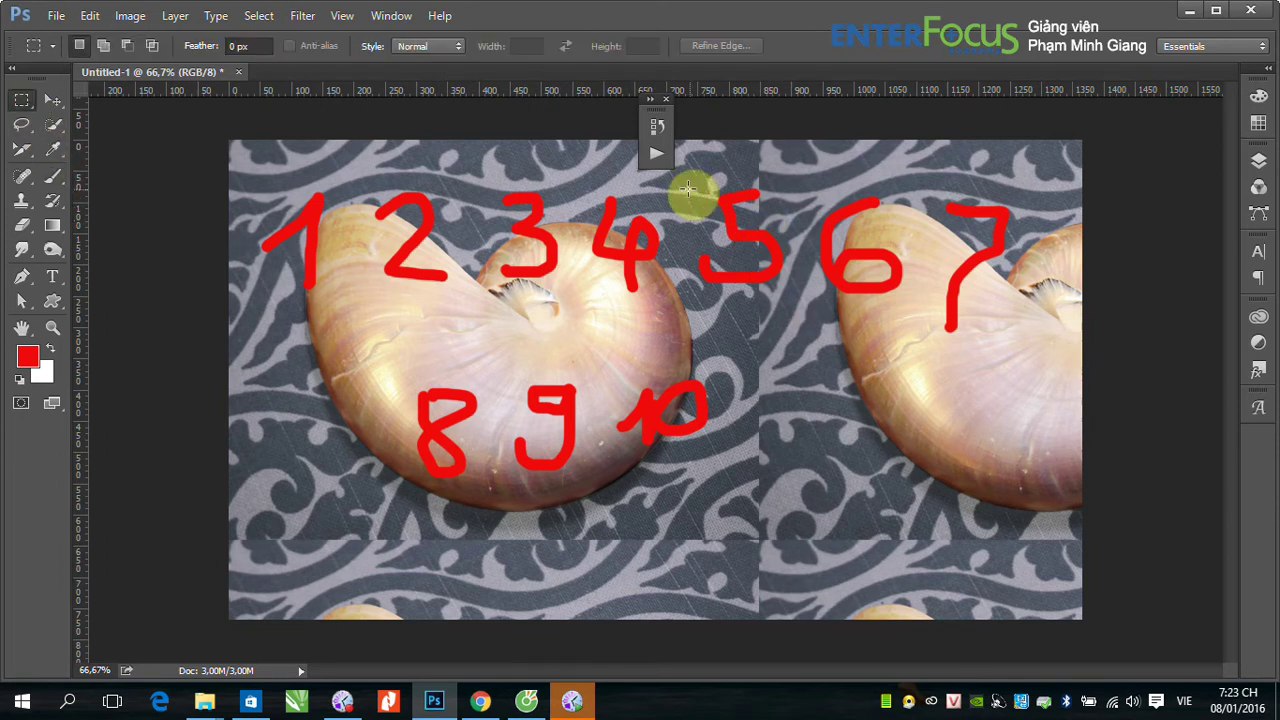
drag(681, 187, 804, 302)
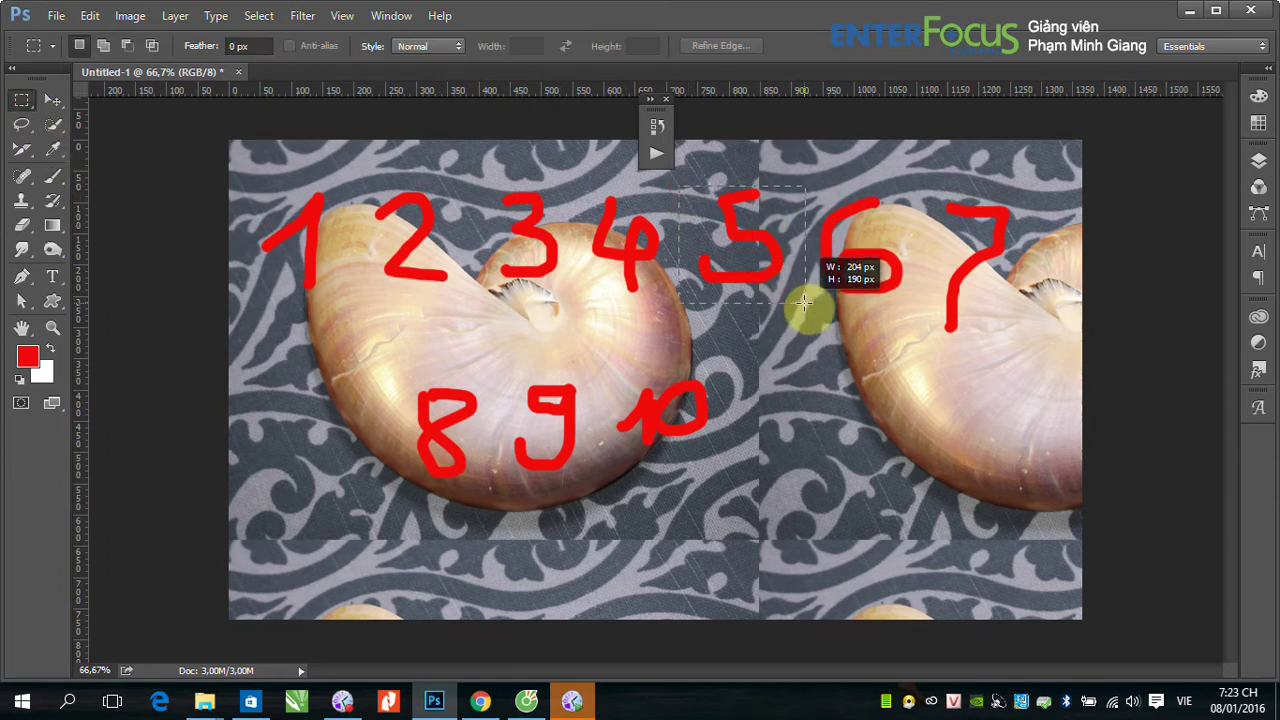
Redraw the rectangle around the red 5 and bring up Edit > Fill with History contents
click(709, 200)
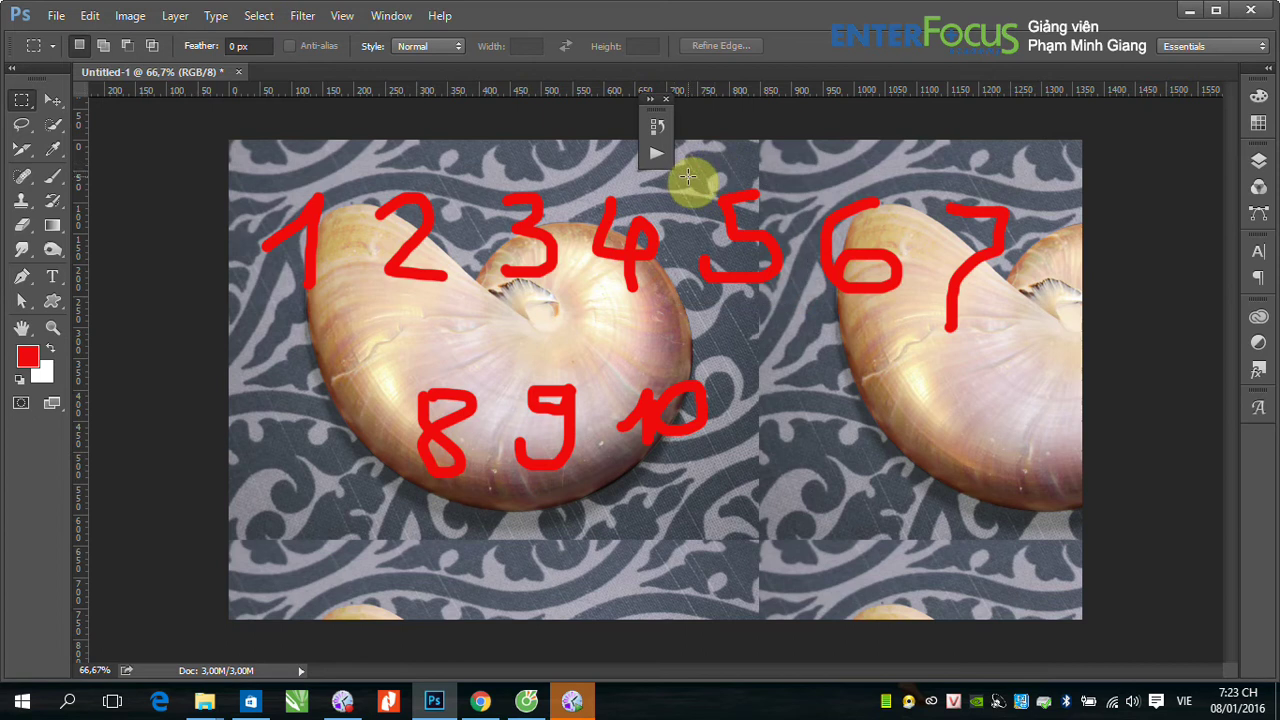
drag(688, 176, 794, 307)
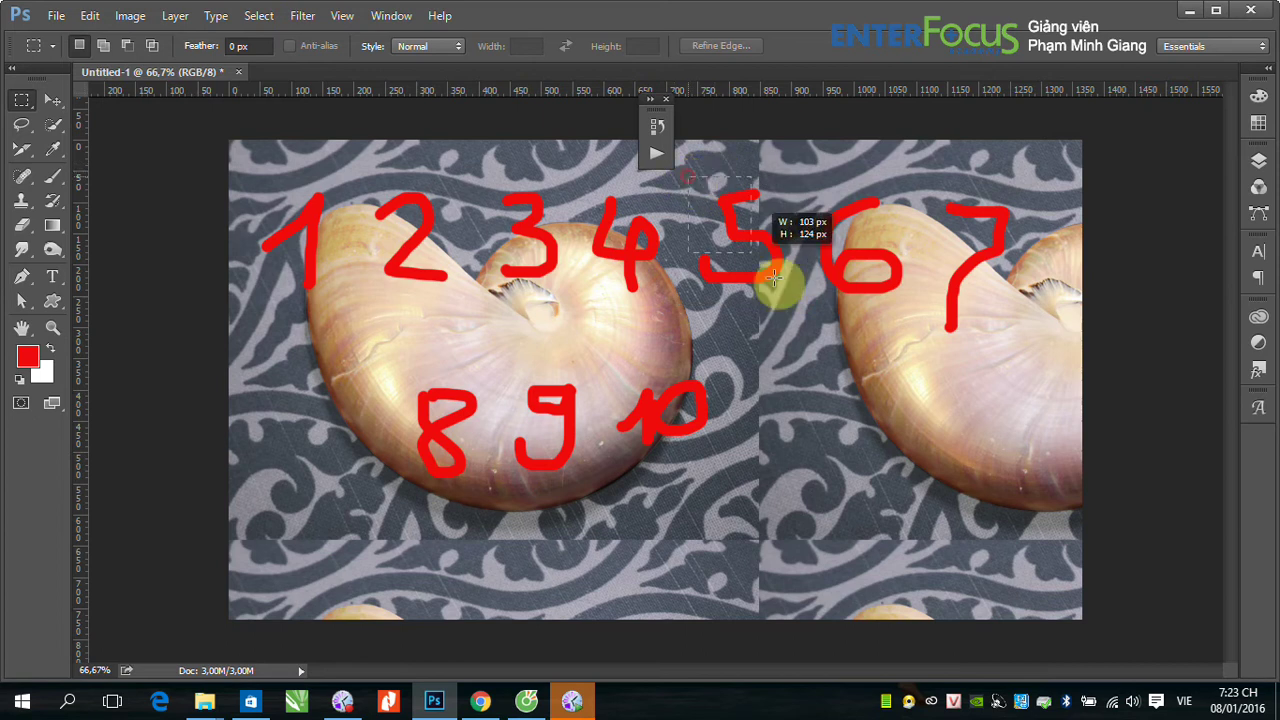
click(92, 16)
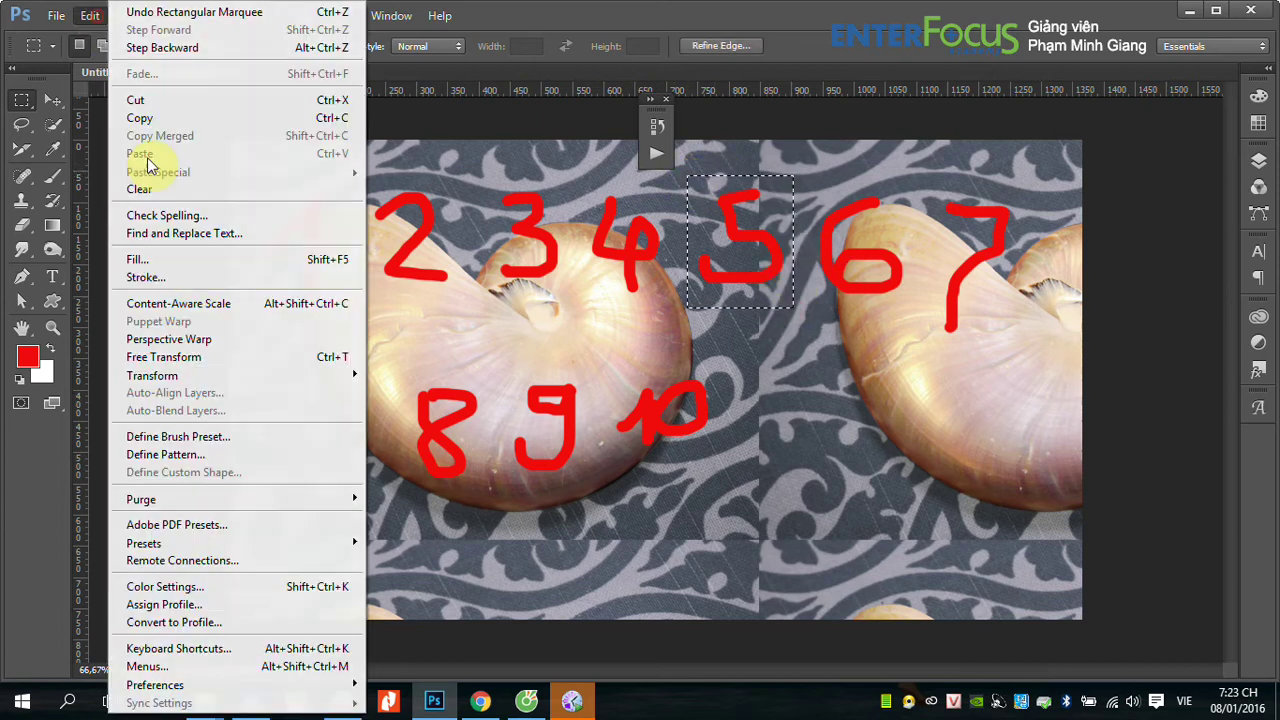
click(190, 270)
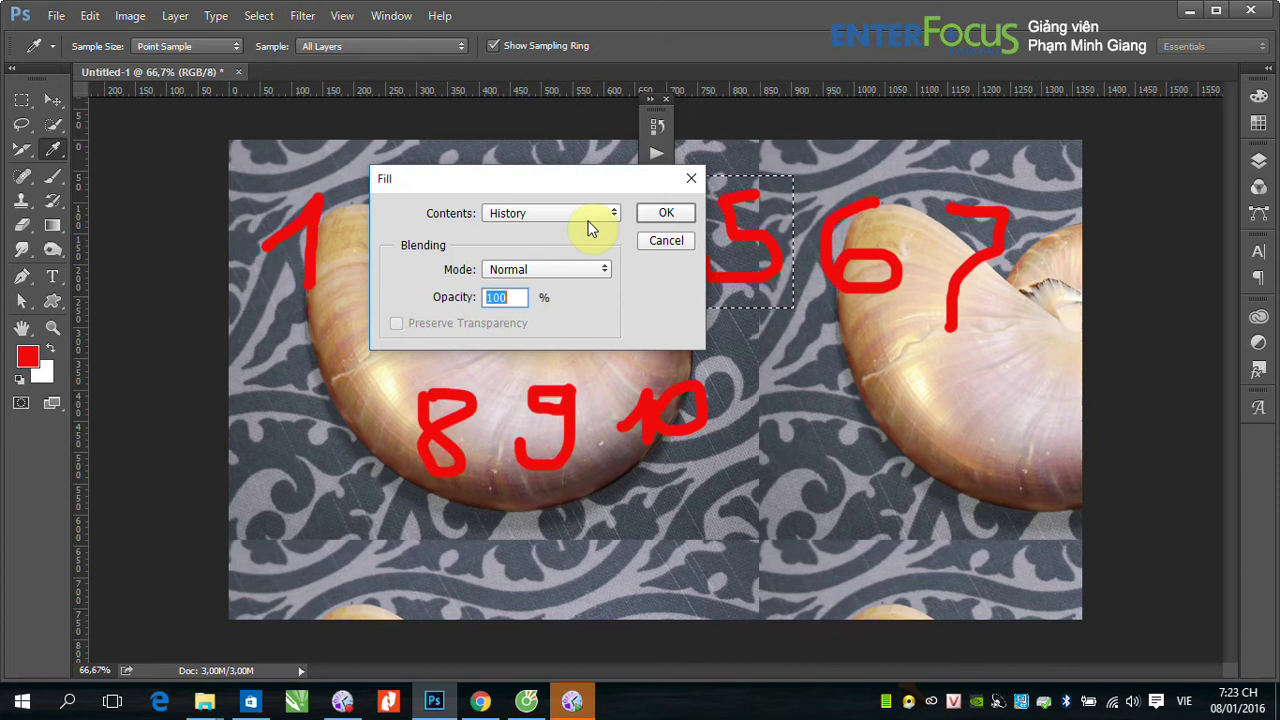
drag(553, 183, 363, 193)
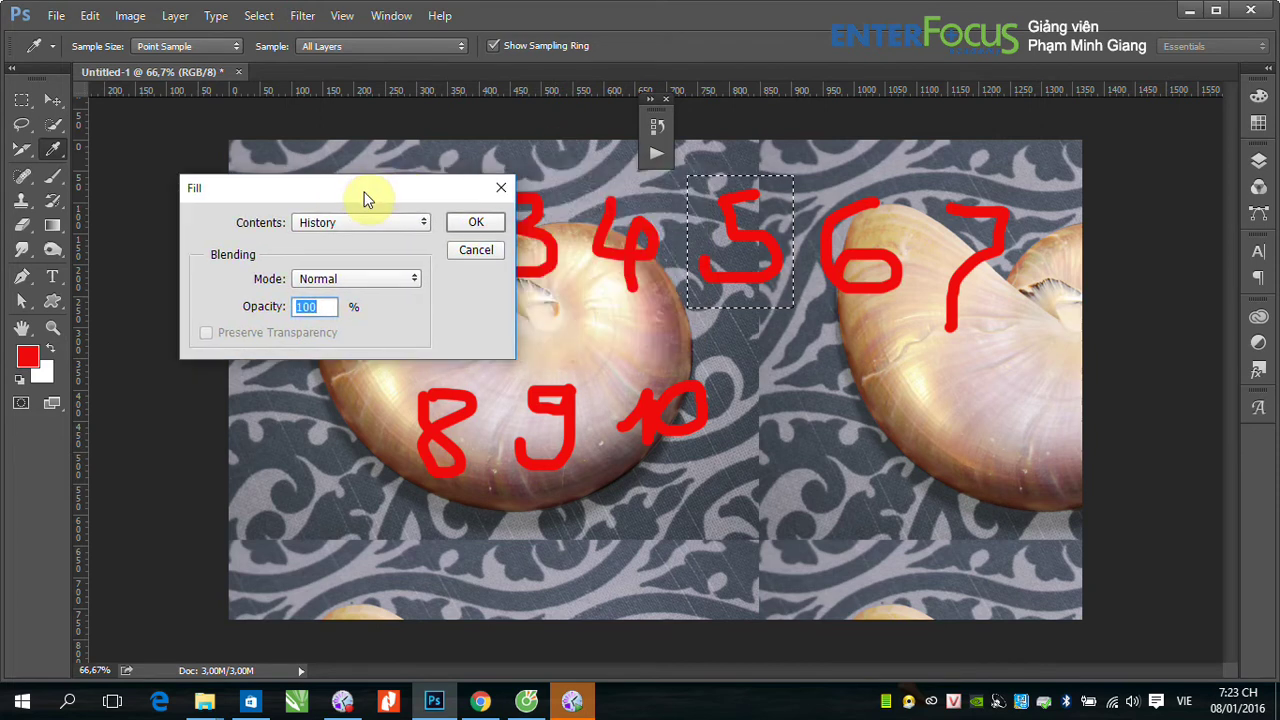
Apply the History fill to the 5's rectangle, then undo it
click(476, 224)
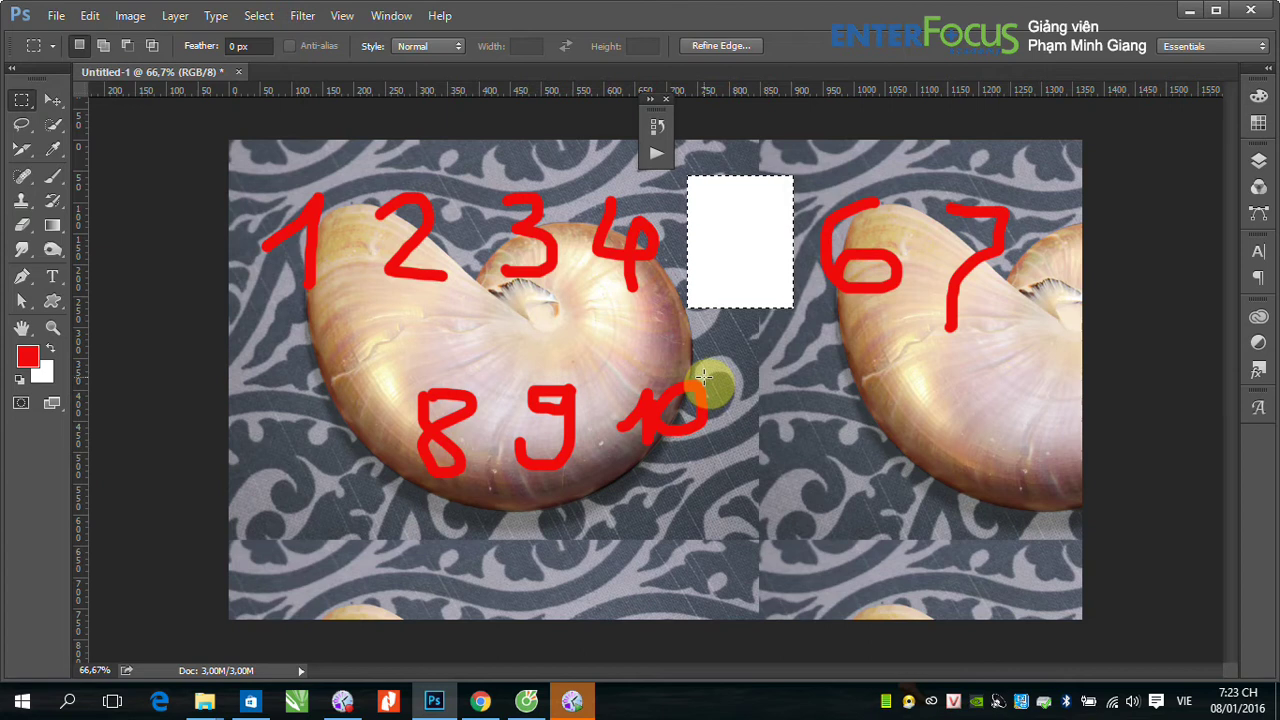
key(ctrl+z)
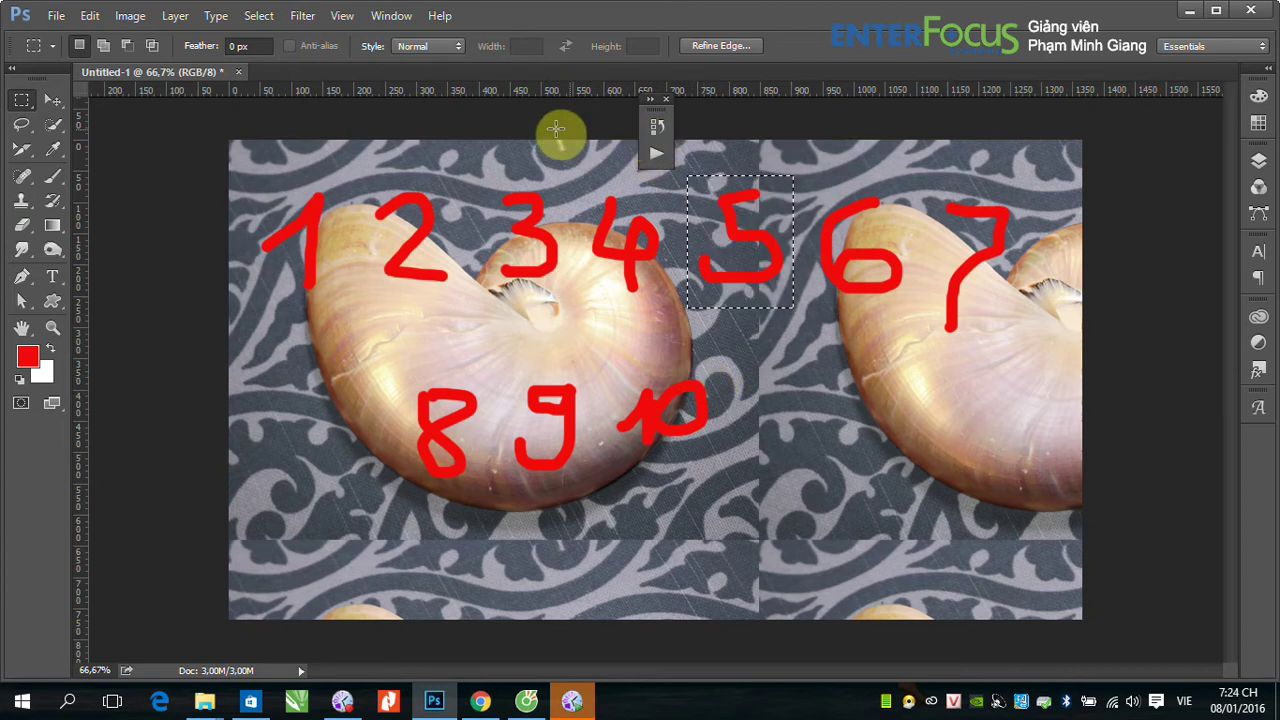
click(395, 15)
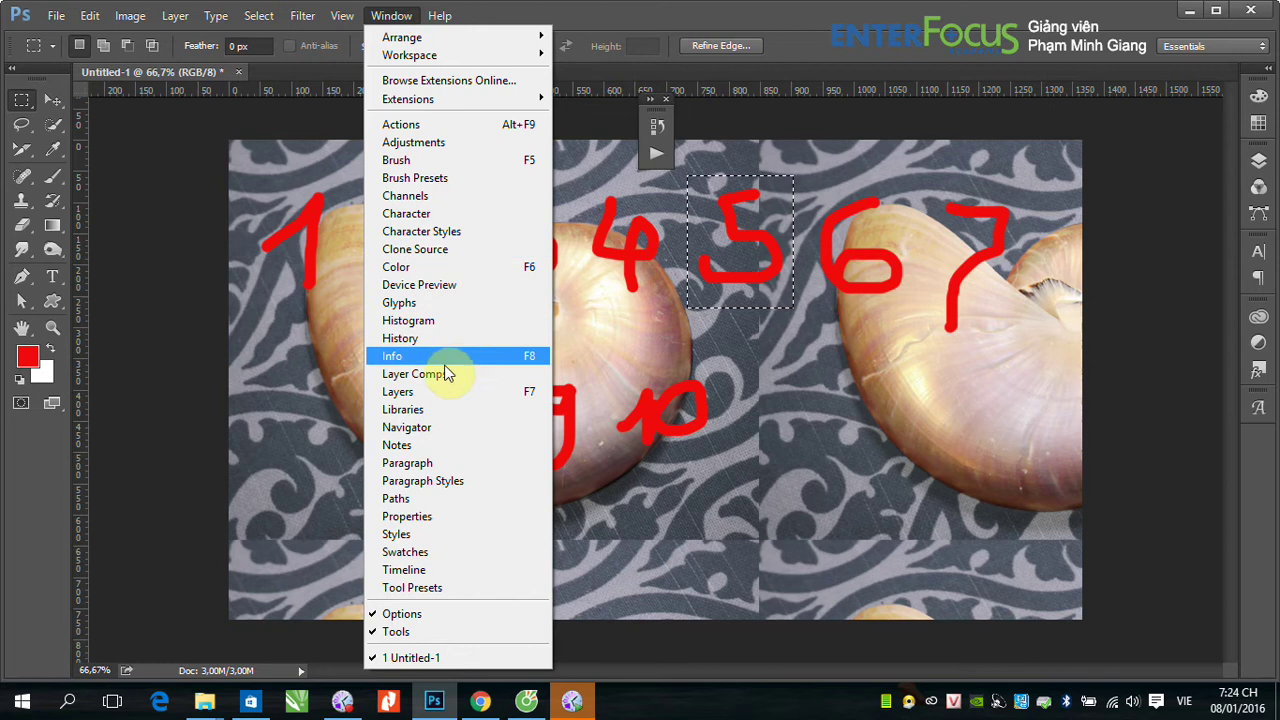
Show the History panel and mark Delete Layer as the history fill source
click(412, 339)
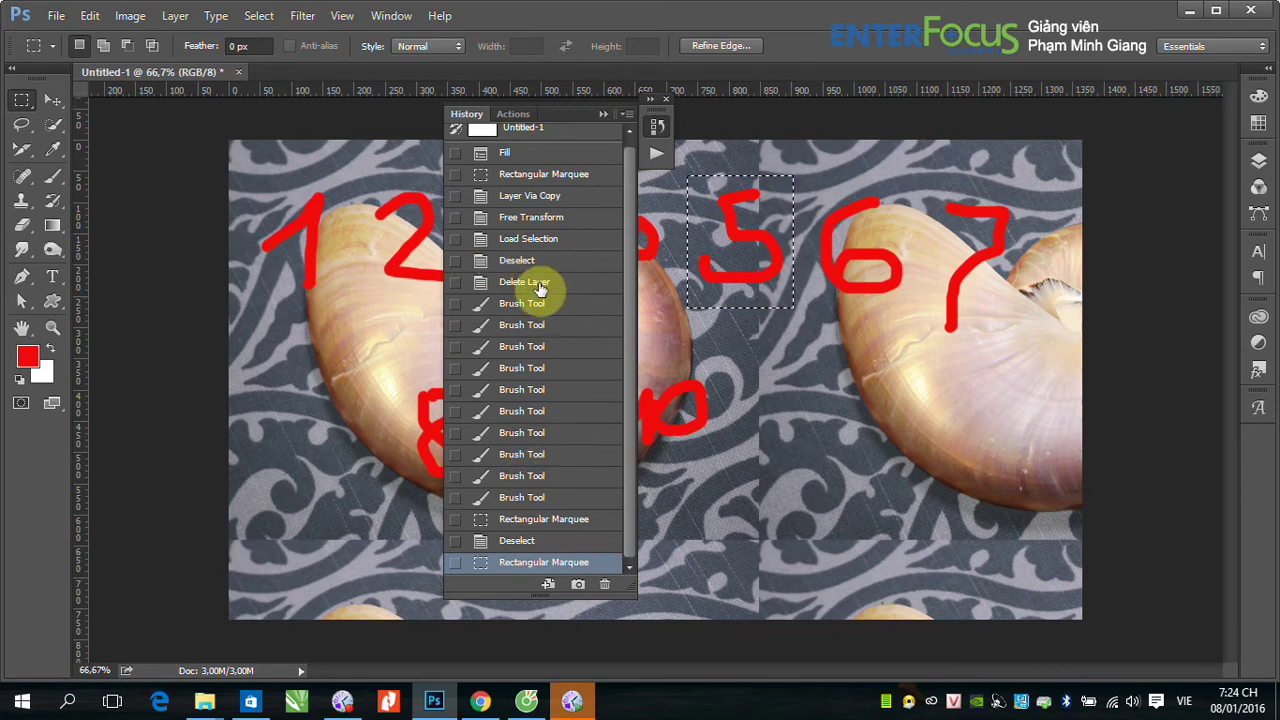
click(456, 283)
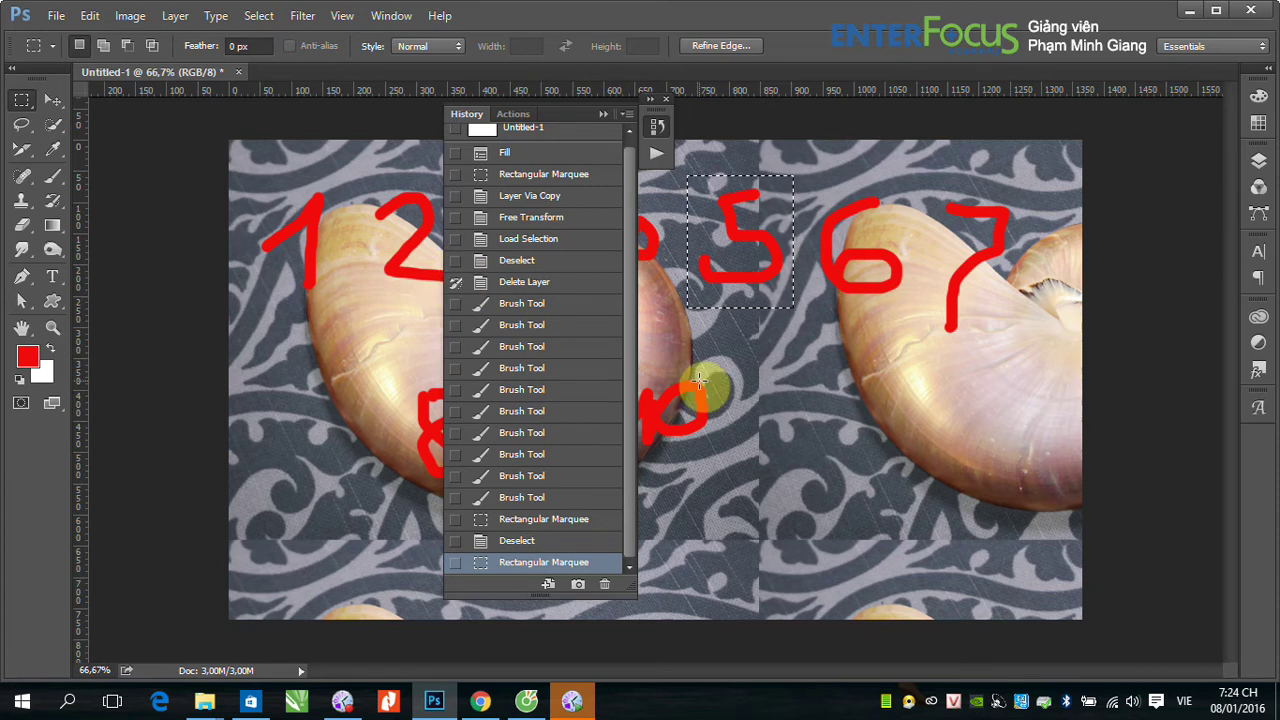
Fill the 5's rectangle from the Delete Layer state, restoring the unpainted pattern
click(89, 15)
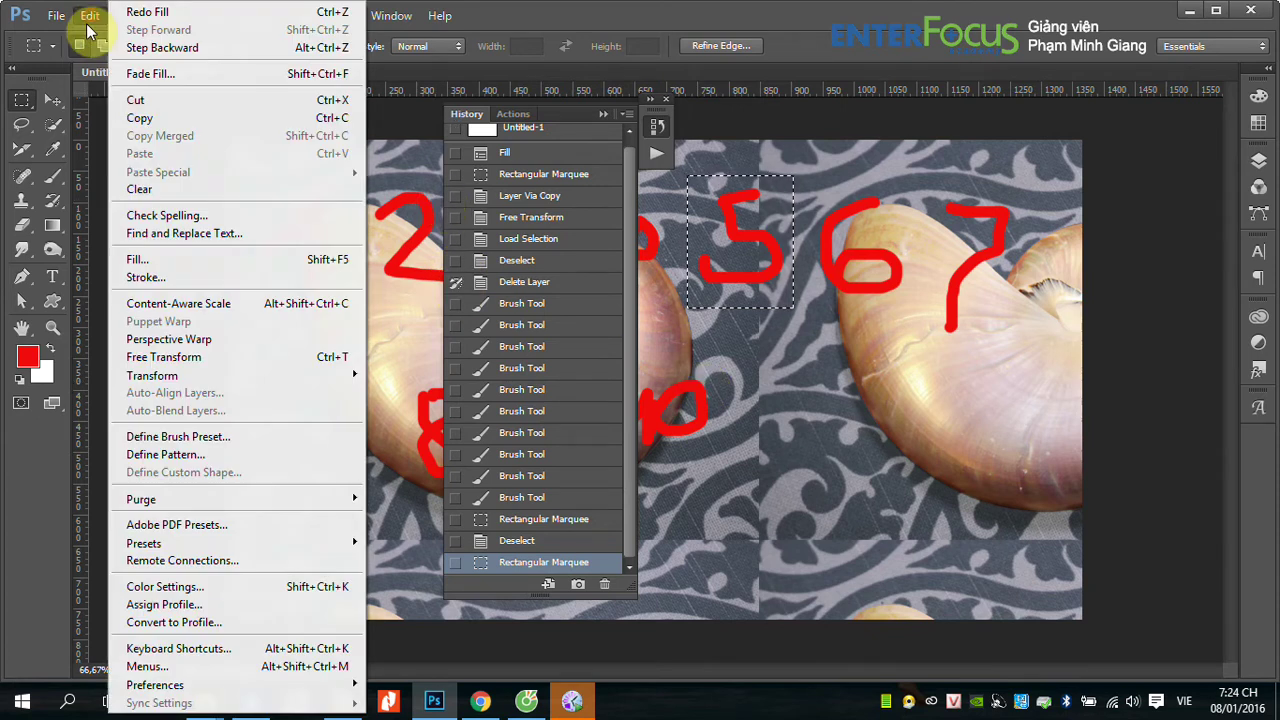
click(143, 259)
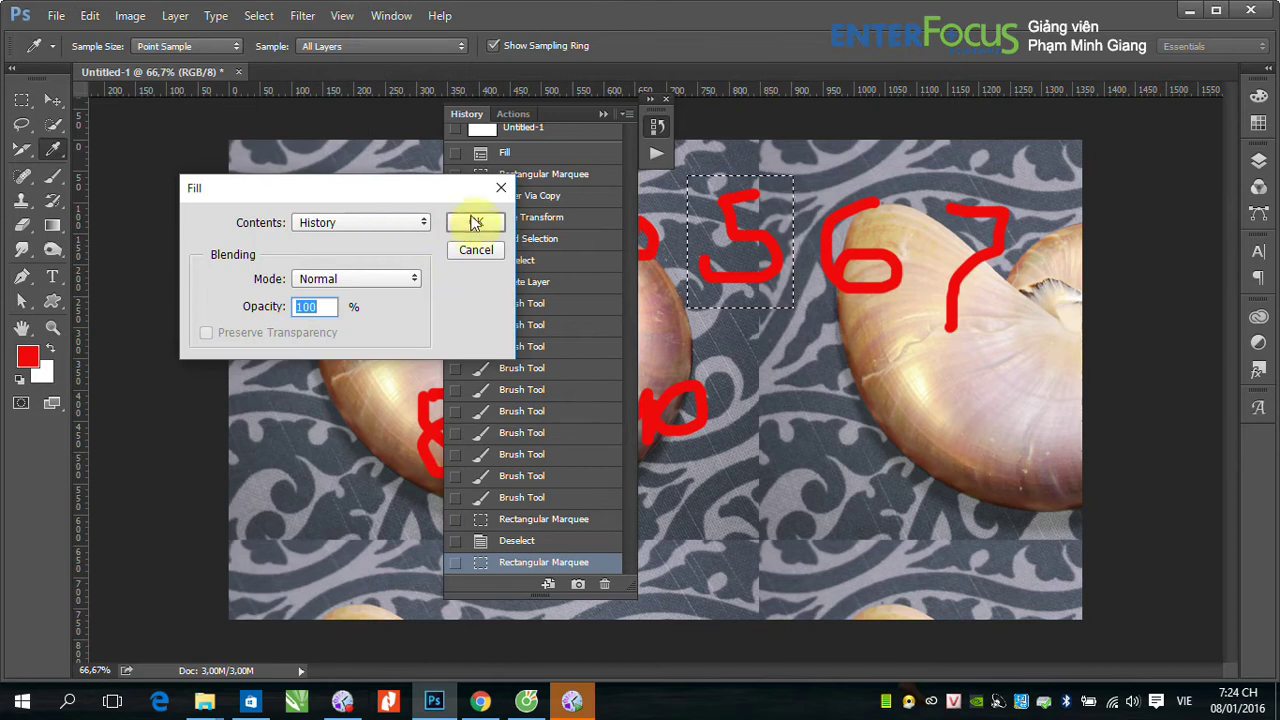
click(472, 224)
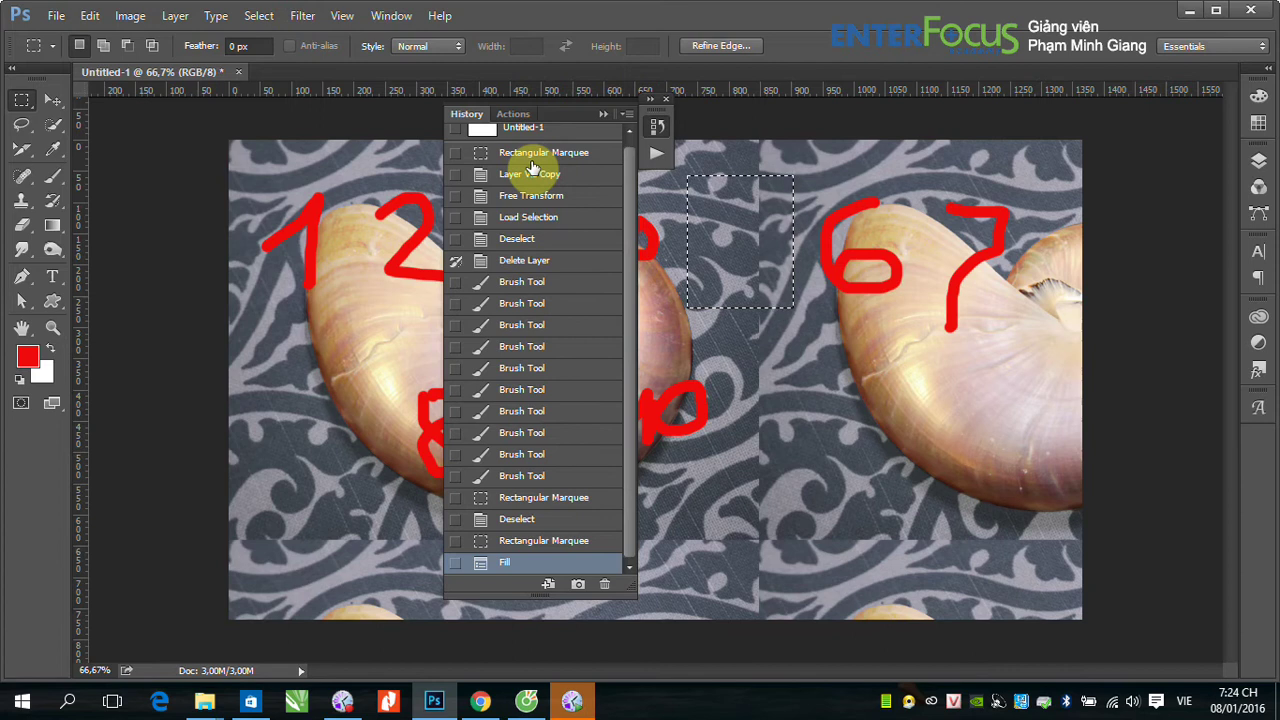
Try Load Selection, Marquee and Brush states as source, then settle on the Untitled-1 snapshot
click(455, 219)
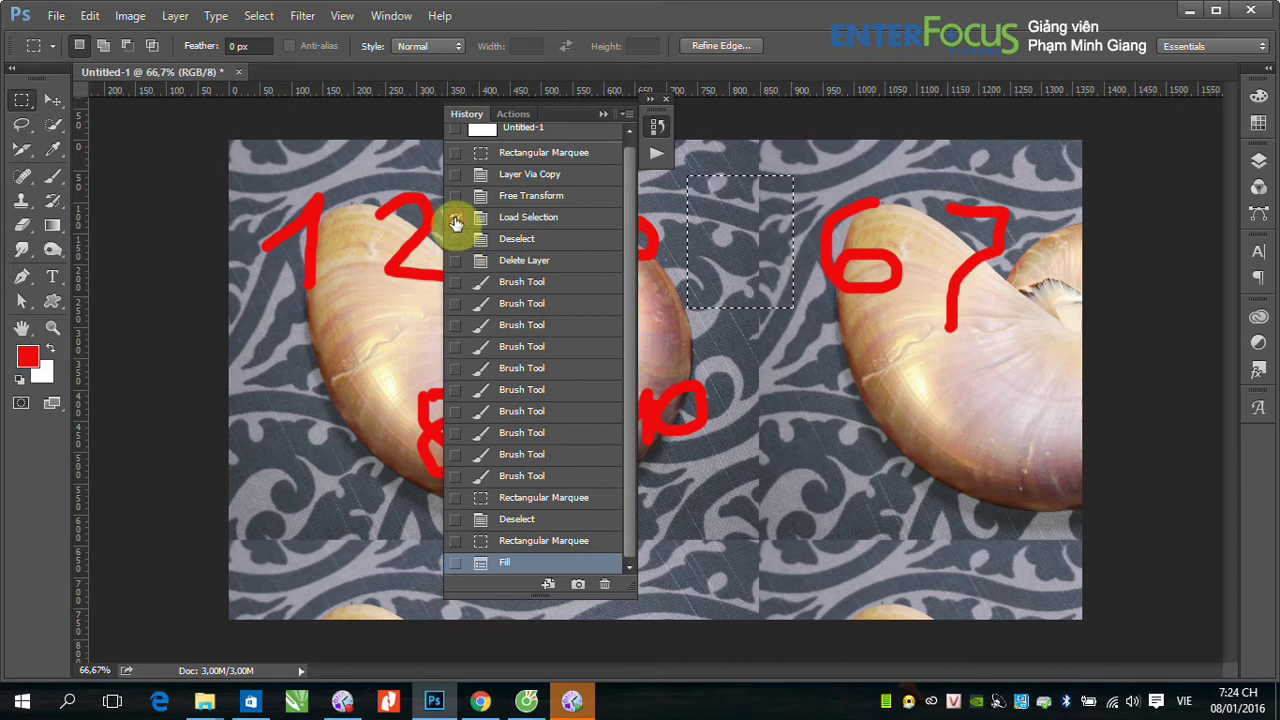
click(455, 155)
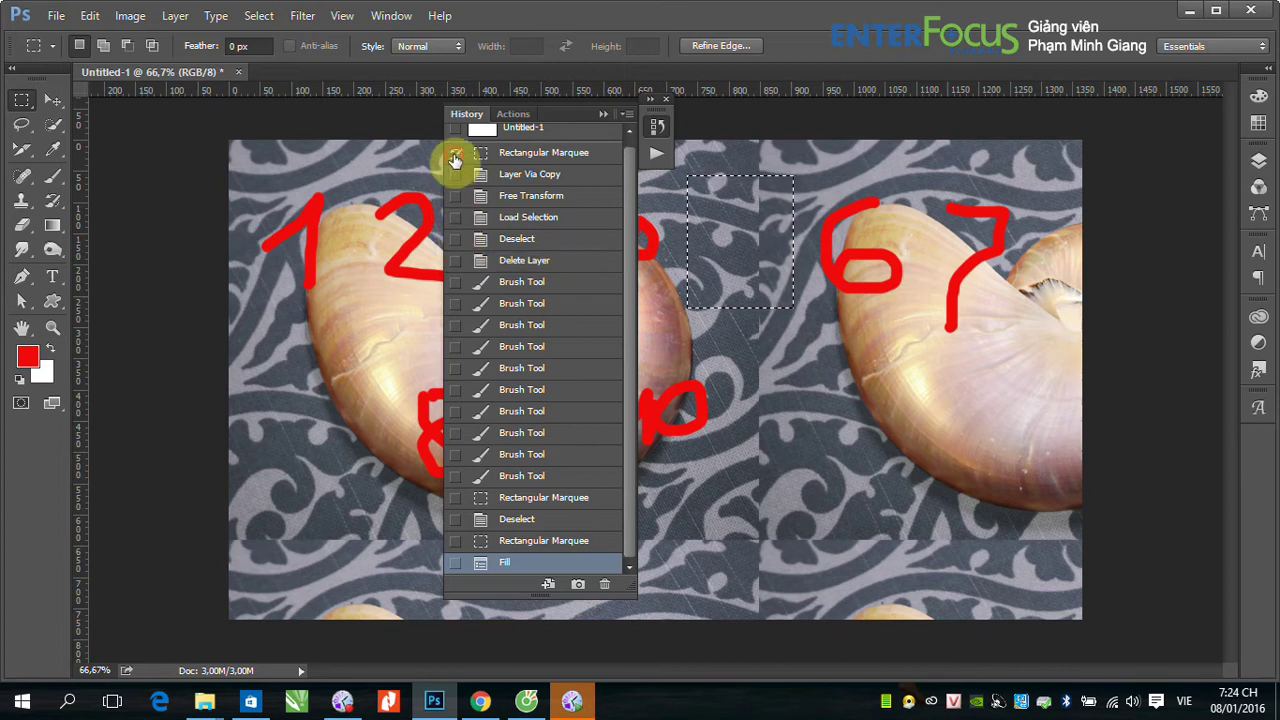
click(456, 348)
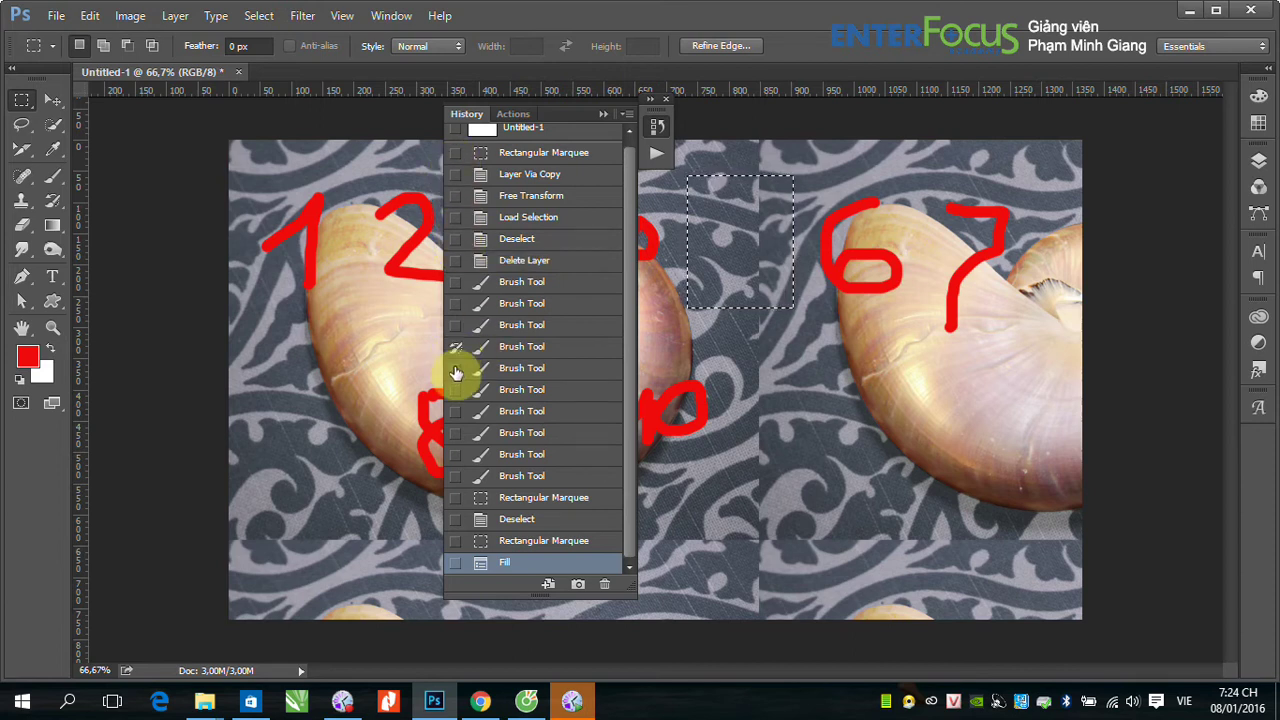
click(456, 390)
click(458, 369)
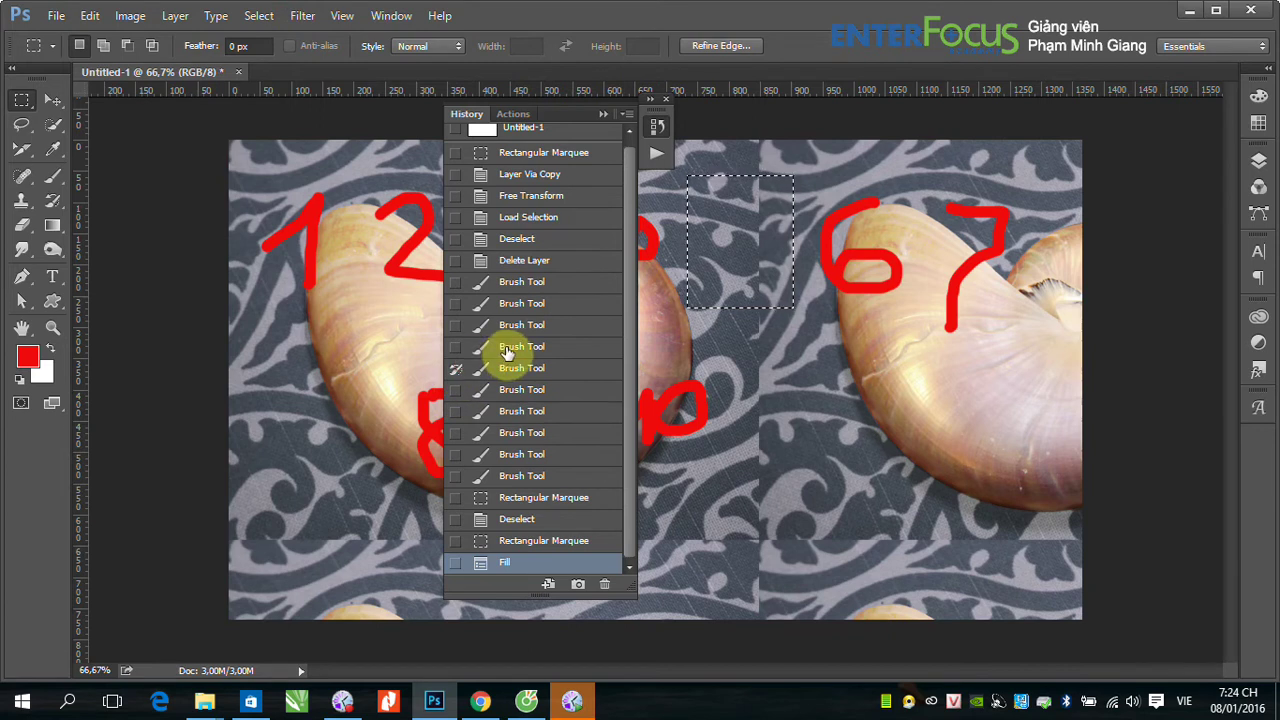
click(482, 135)
key(ctrl+z)
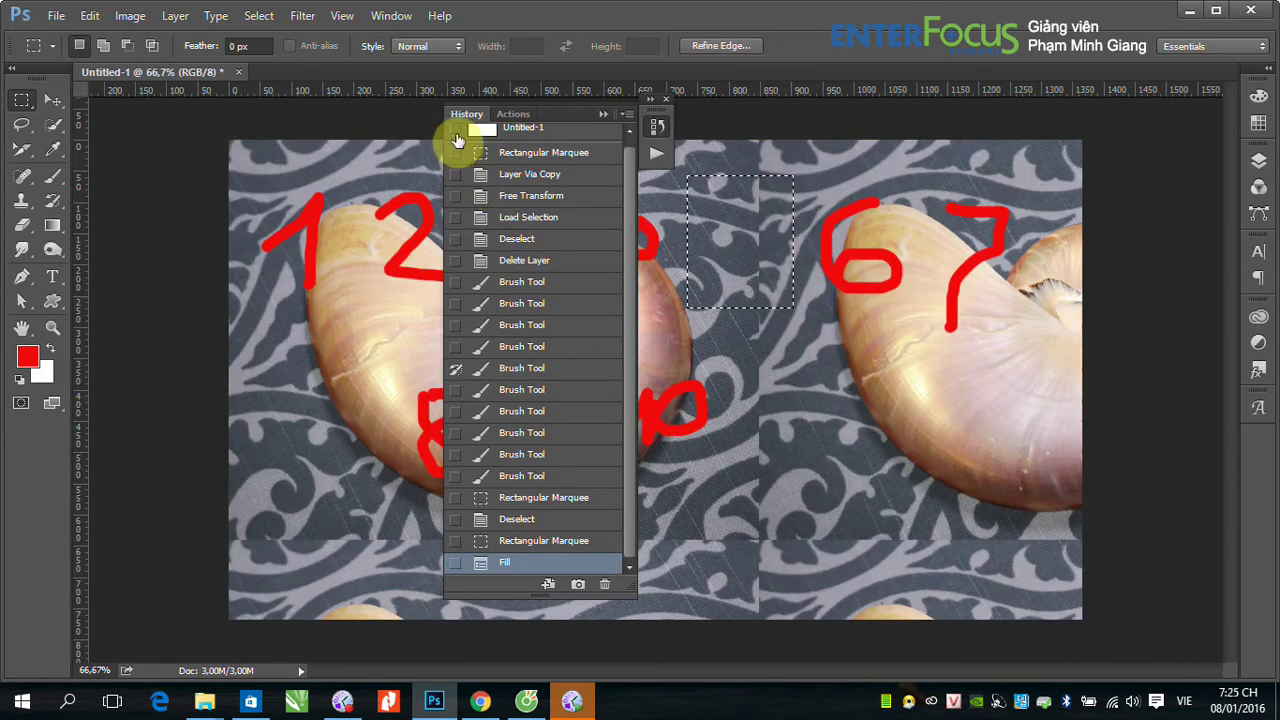
click(456, 132)
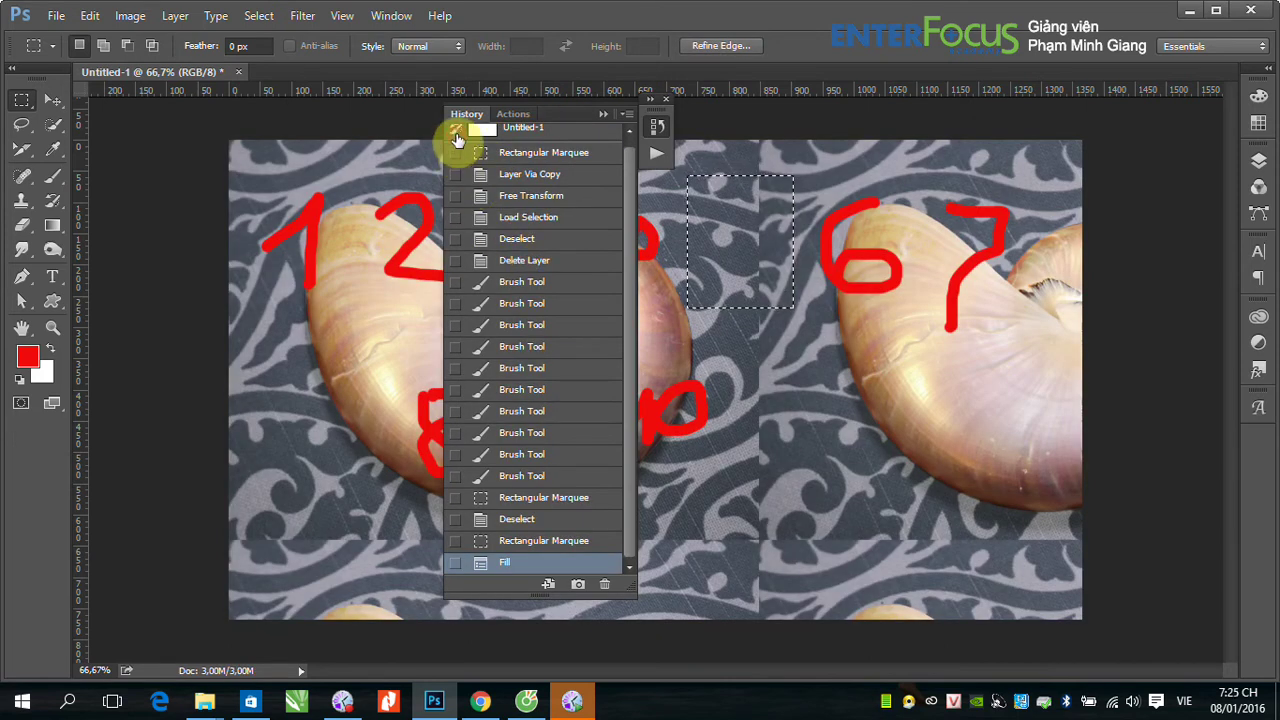
click(88, 17)
click(140, 259)
Confirm the History fill so the 5's rectangle turns plain white
click(480, 222)
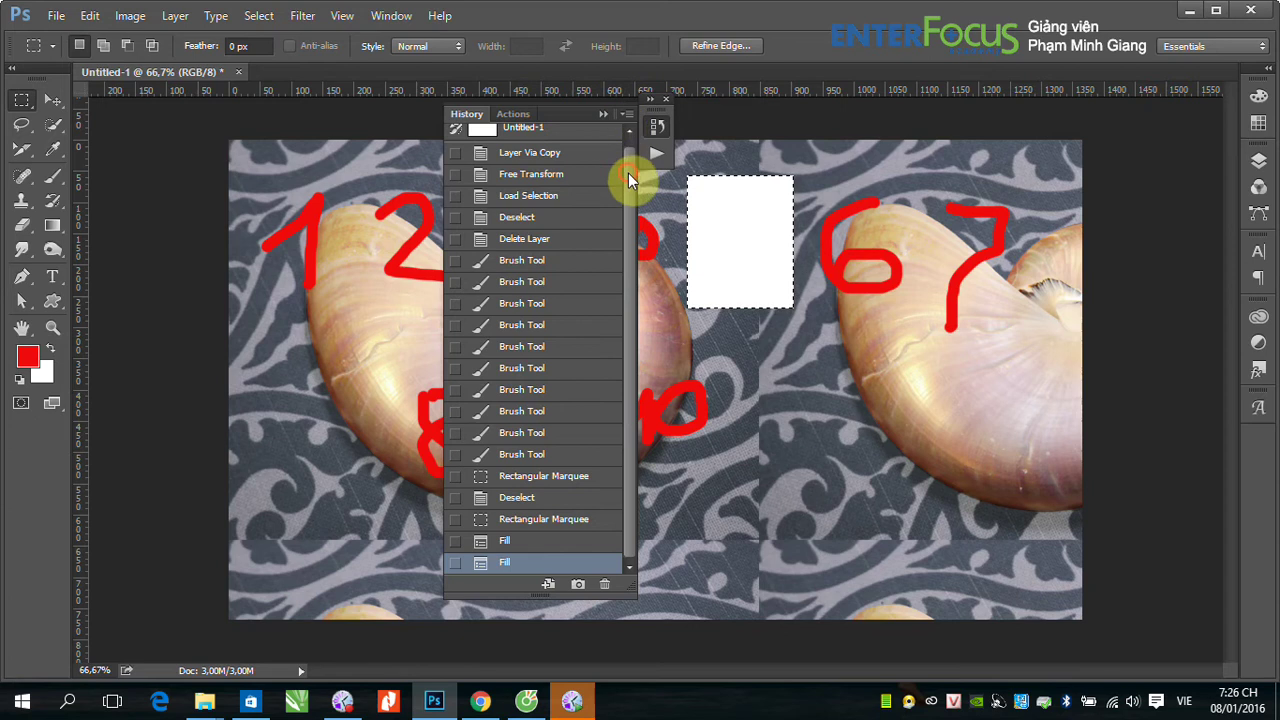
Save the current image as Snapshot 1 and deselect the white rectangle
scroll(628, 173, up, 1)
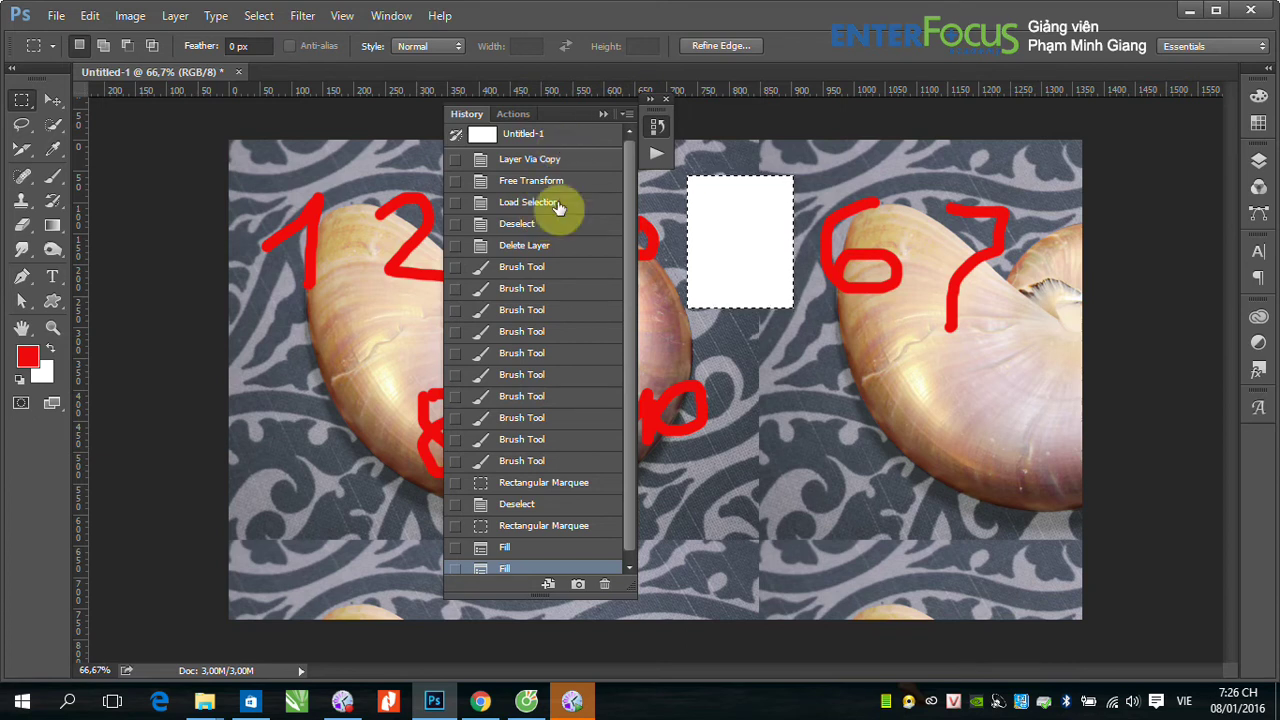
click(578, 585)
scroll(614, 243, up, 2)
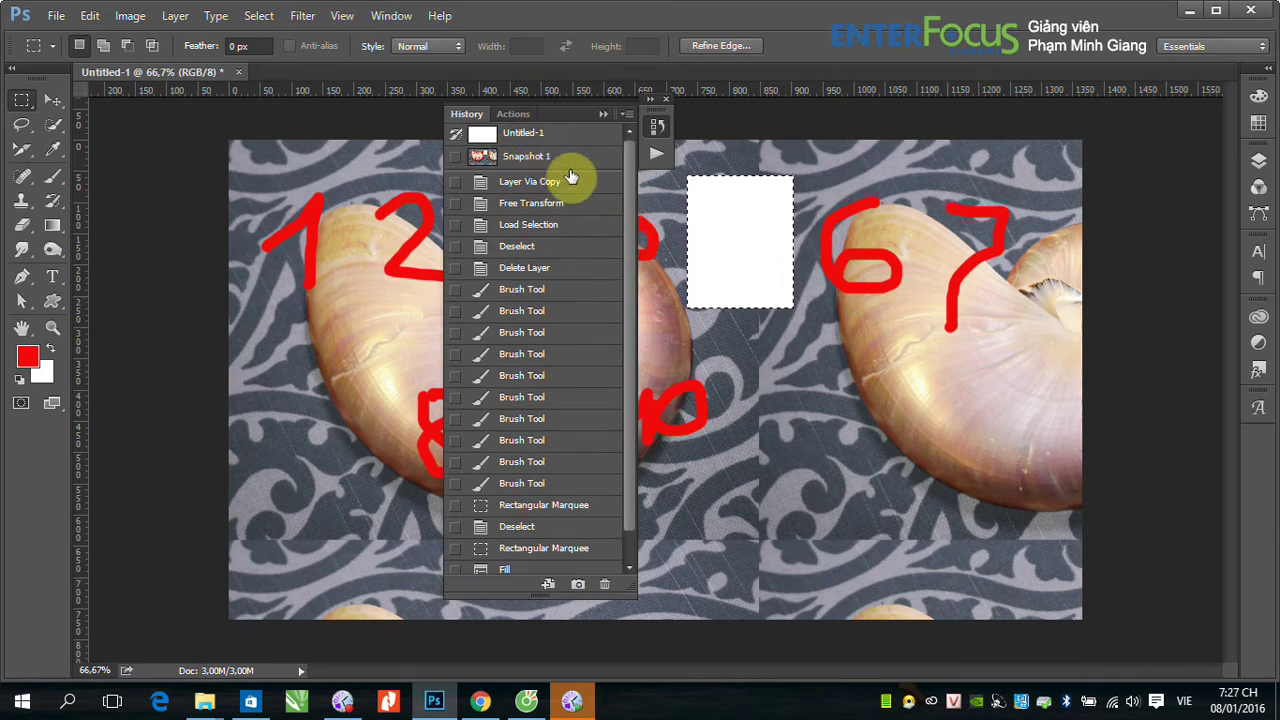
key(ctrl+d)
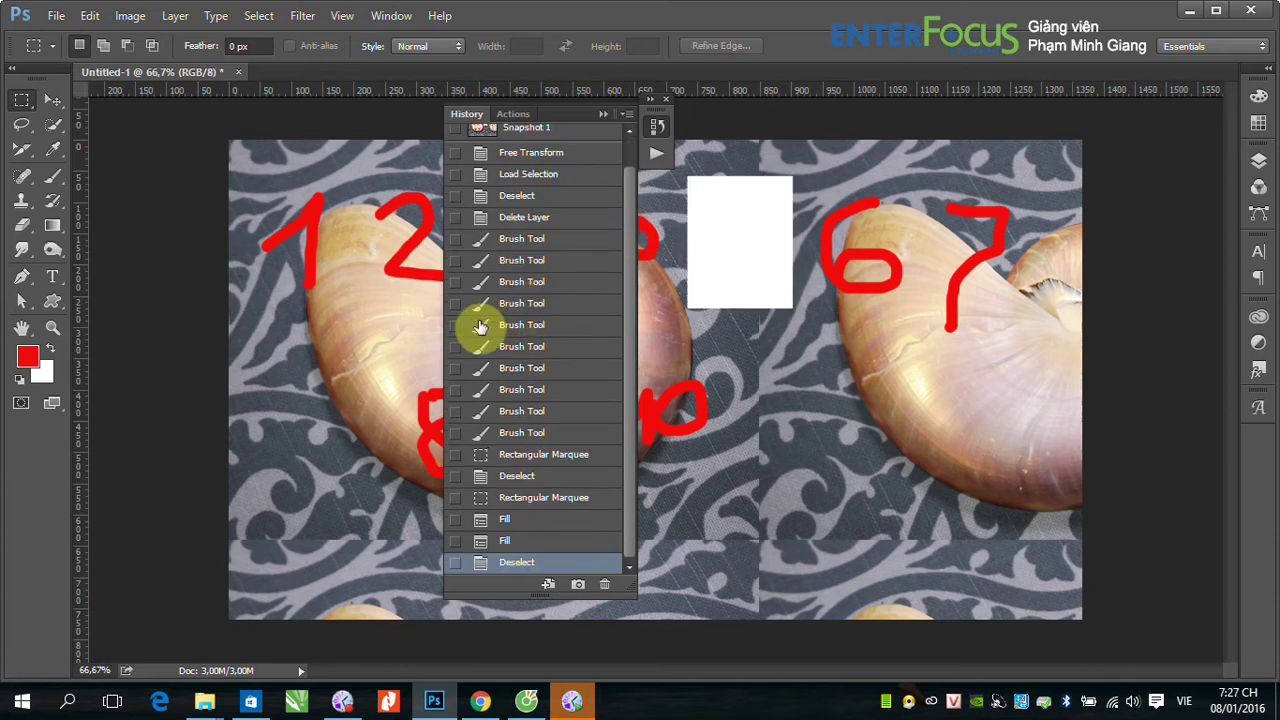
Select the Brush tool with a green foreground colour and hide the History panel
click(50, 179)
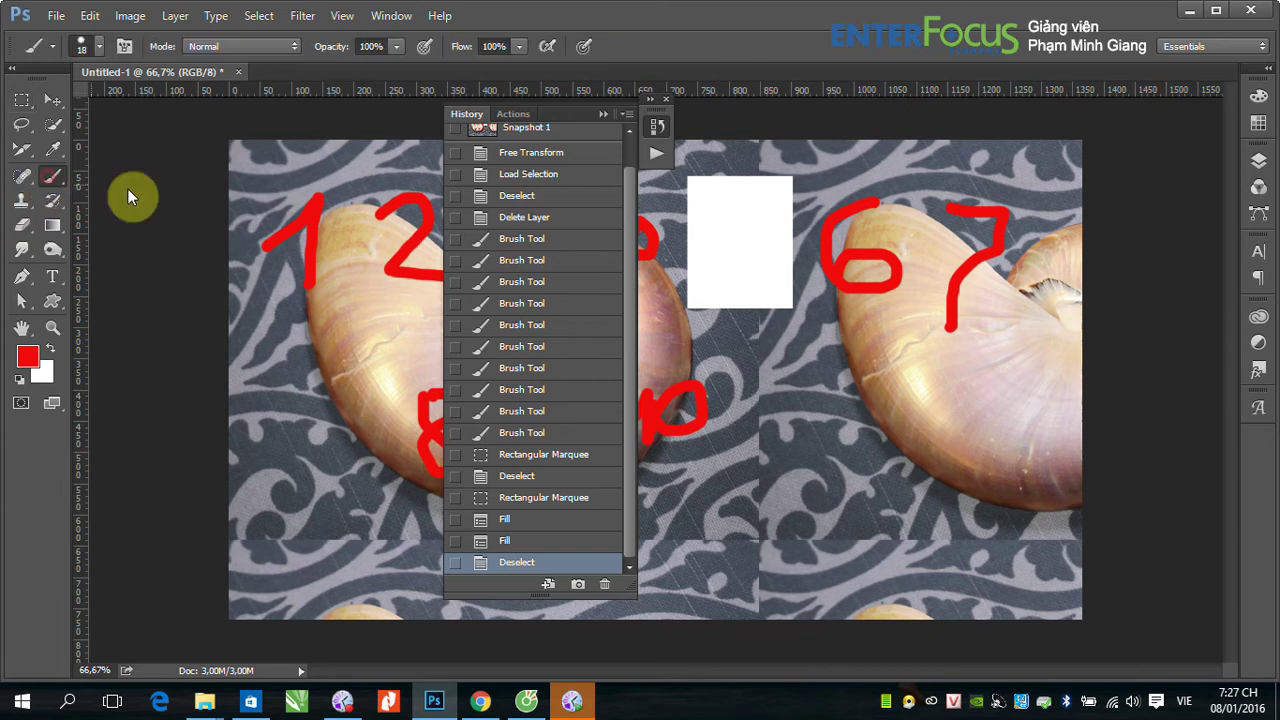
click(603, 119)
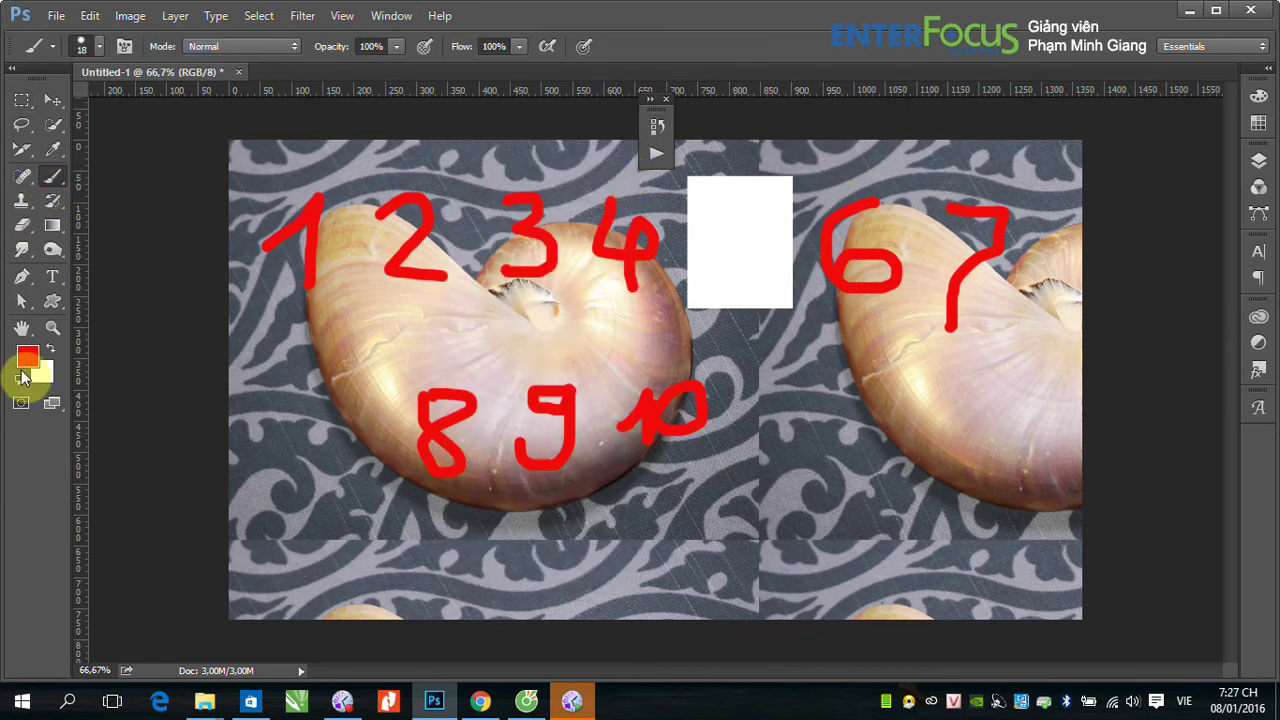
click(27, 358)
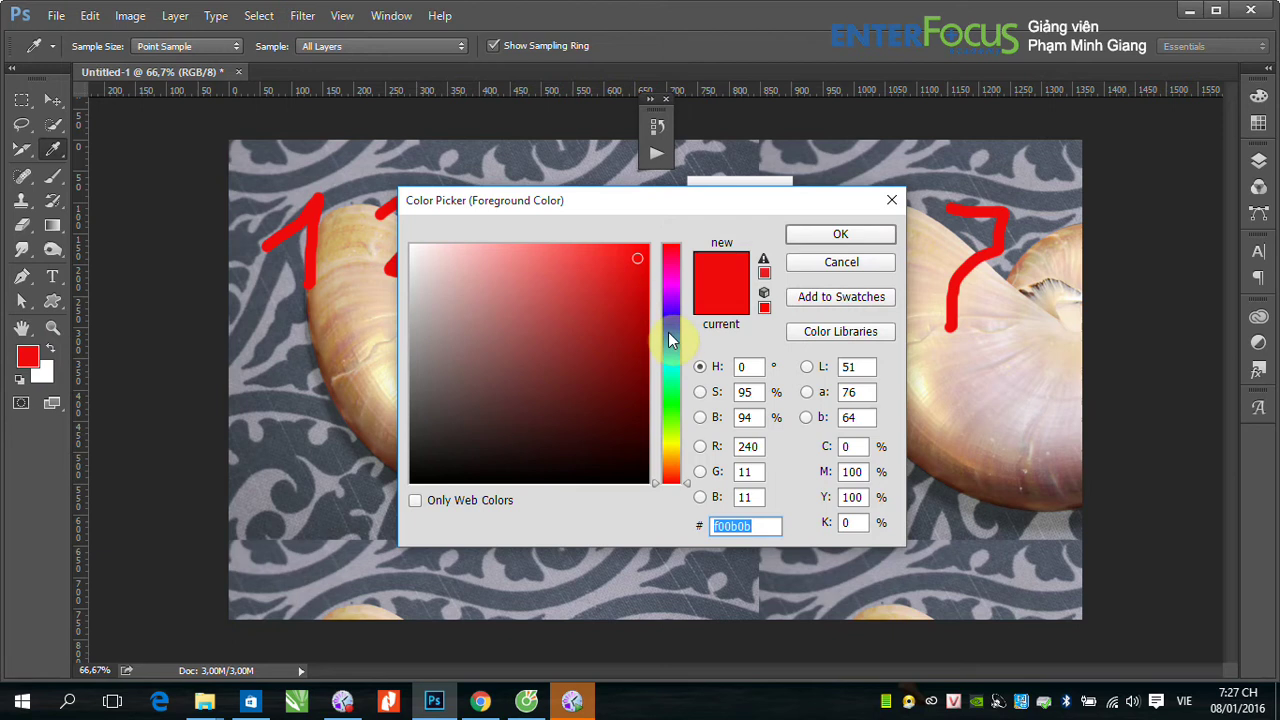
click(670, 328)
click(672, 398)
click(840, 240)
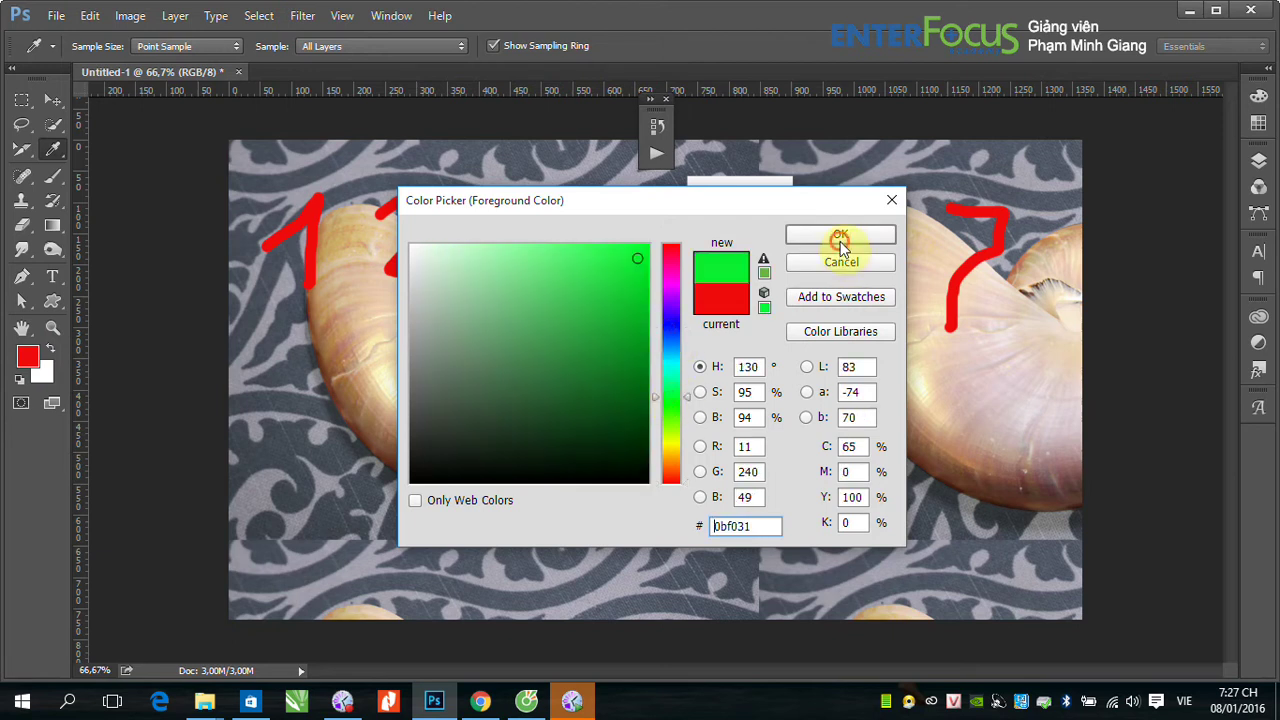
Scribble green strokes across the numbers 1–10, the white rectangle and the shell
drag(271, 276, 416, 206)
mouse_move(293, 338)
mouse_down()
mouse_move(447, 270)
mouse_move(665, 232)
mouse_up()
drag(500, 290, 690, 292)
drag(522, 338, 688, 315)
drag(550, 382, 688, 342)
drag(614, 425, 834, 345)
drag(797, 195, 830, 350)
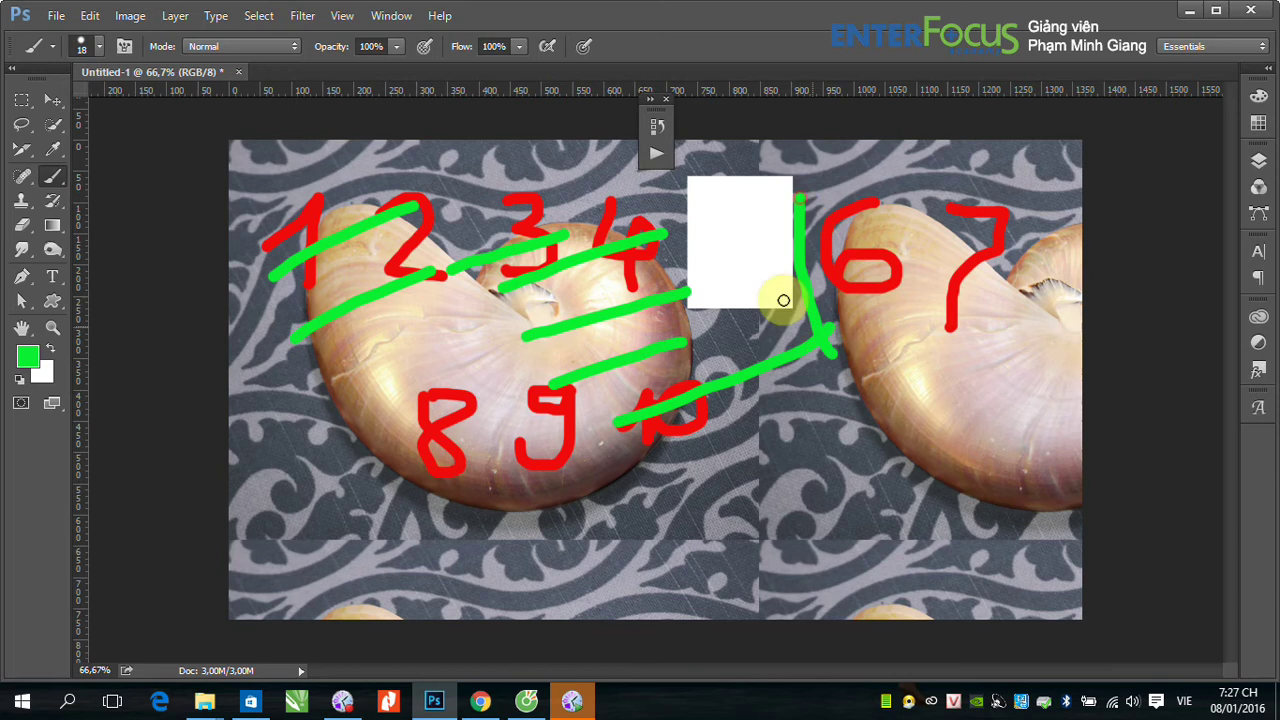
drag(783, 300, 850, 455)
drag(1000, 240, 790, 352)
drag(880, 225, 705, 262)
drag(790, 150, 590, 220)
mouse_move(500, 190)
mouse_down()
mouse_move(780, 229)
mouse_move(385, 445)
mouse_up()
drag(600, 235, 508, 491)
drag(825, 470, 282, 455)
drag(365, 385, 877, 423)
drag(365, 485, 800, 510)
drag(800, 345, 545, 590)
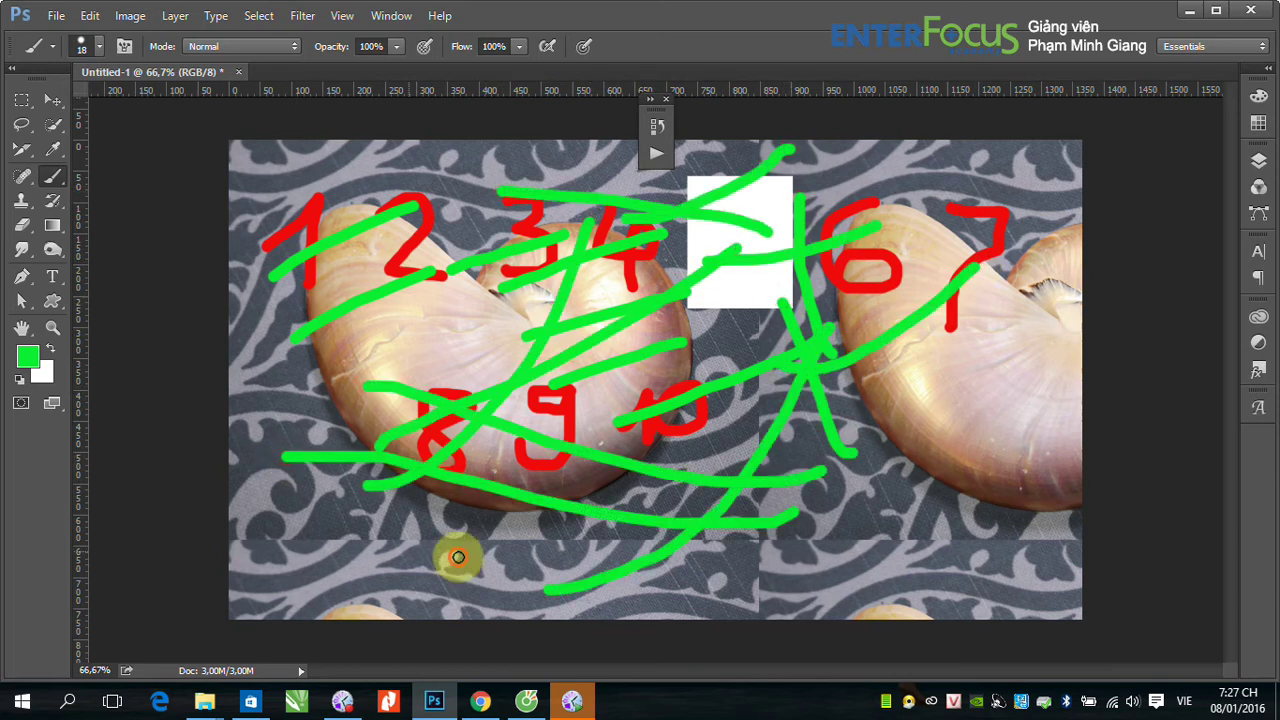
mouse_move(458, 557)
mouse_down()
mouse_move(906, 457)
mouse_move(910, 378)
mouse_up()
drag(1015, 515, 1035, 328)
mouse_move(690, 345)
mouse_down()
mouse_move(445, 358)
mouse_move(229, 348)
mouse_up()
Add vertical green lines across the shell from the left edge to the right edge
drag(318, 228, 296, 610)
drag(379, 274, 380, 515)
drag(488, 210, 497, 612)
drag(604, 232, 640, 490)
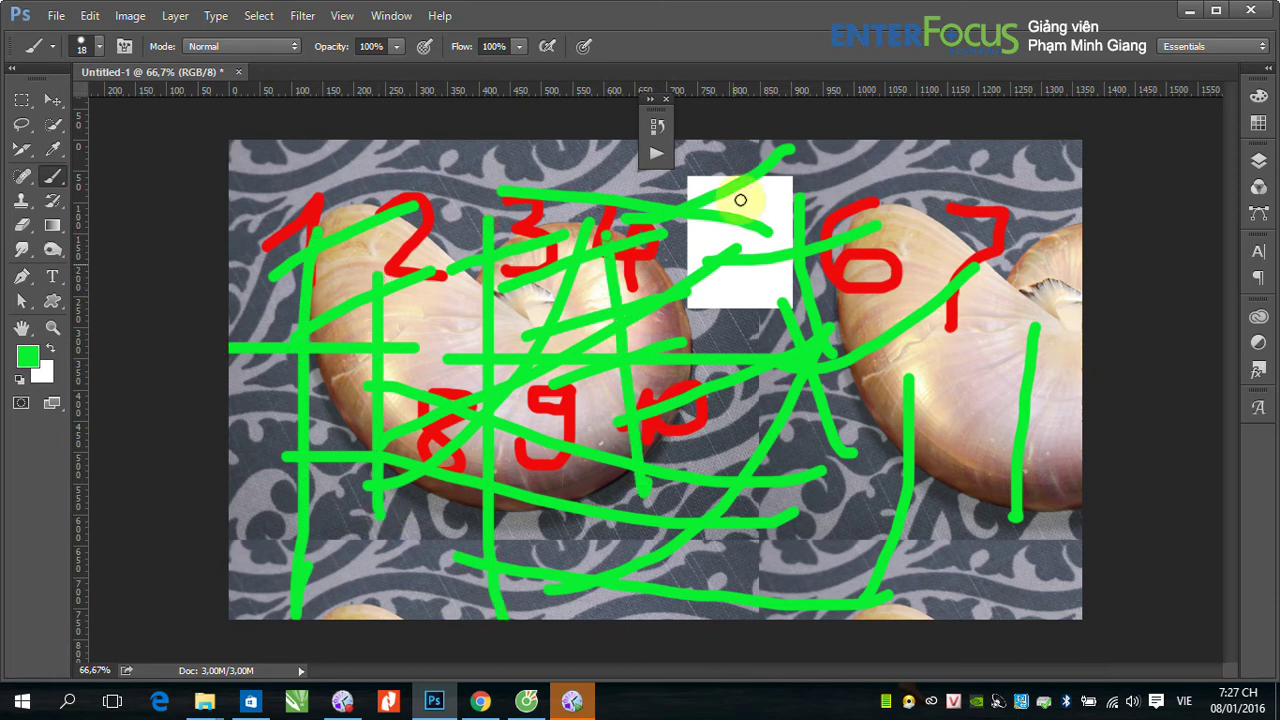
drag(750, 147, 762, 330)
drag(892, 178, 896, 462)
drag(1021, 242, 1009, 463)
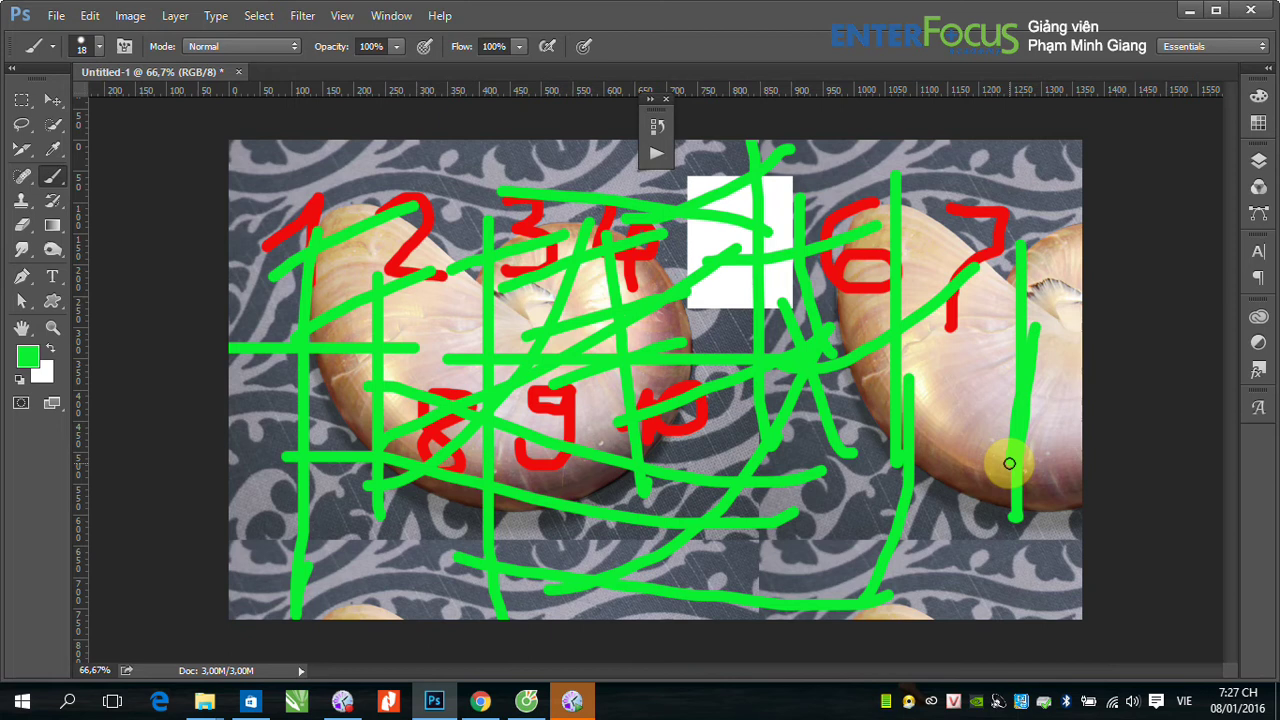
Show the History panel and revert the shell image to Snapshot 1
click(390, 15)
click(410, 338)
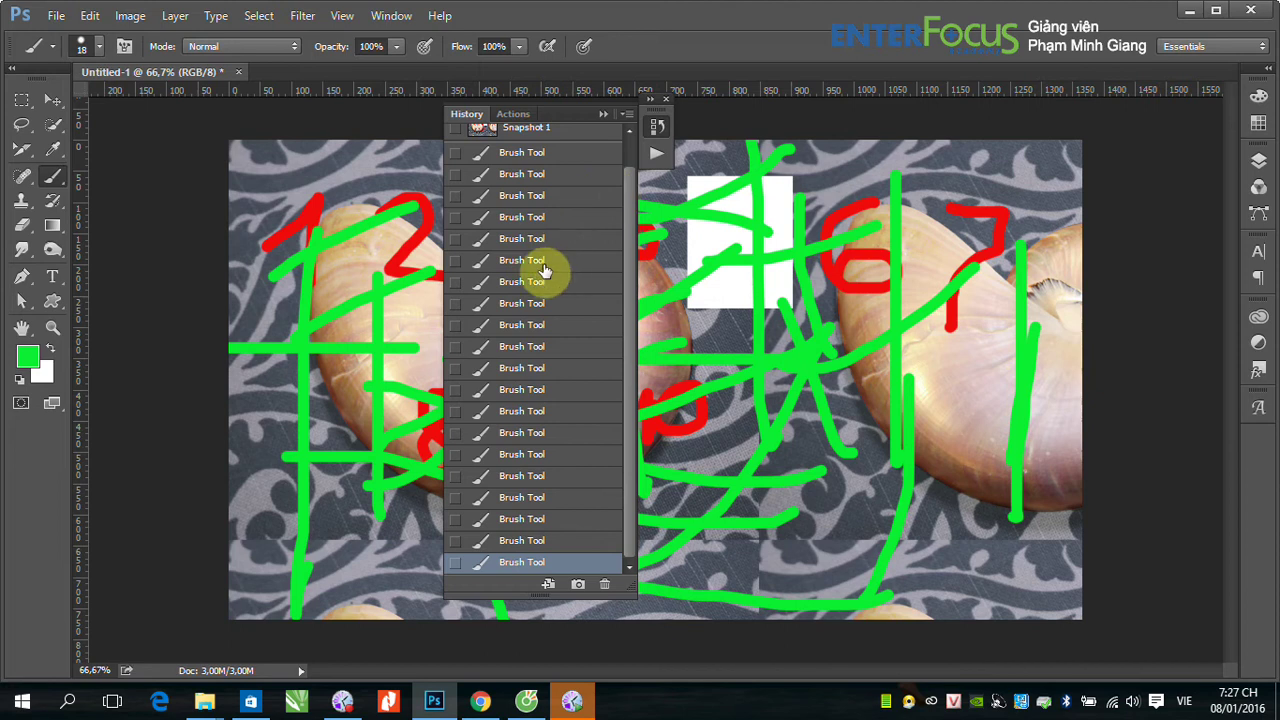
drag(631, 240, 629, 200)
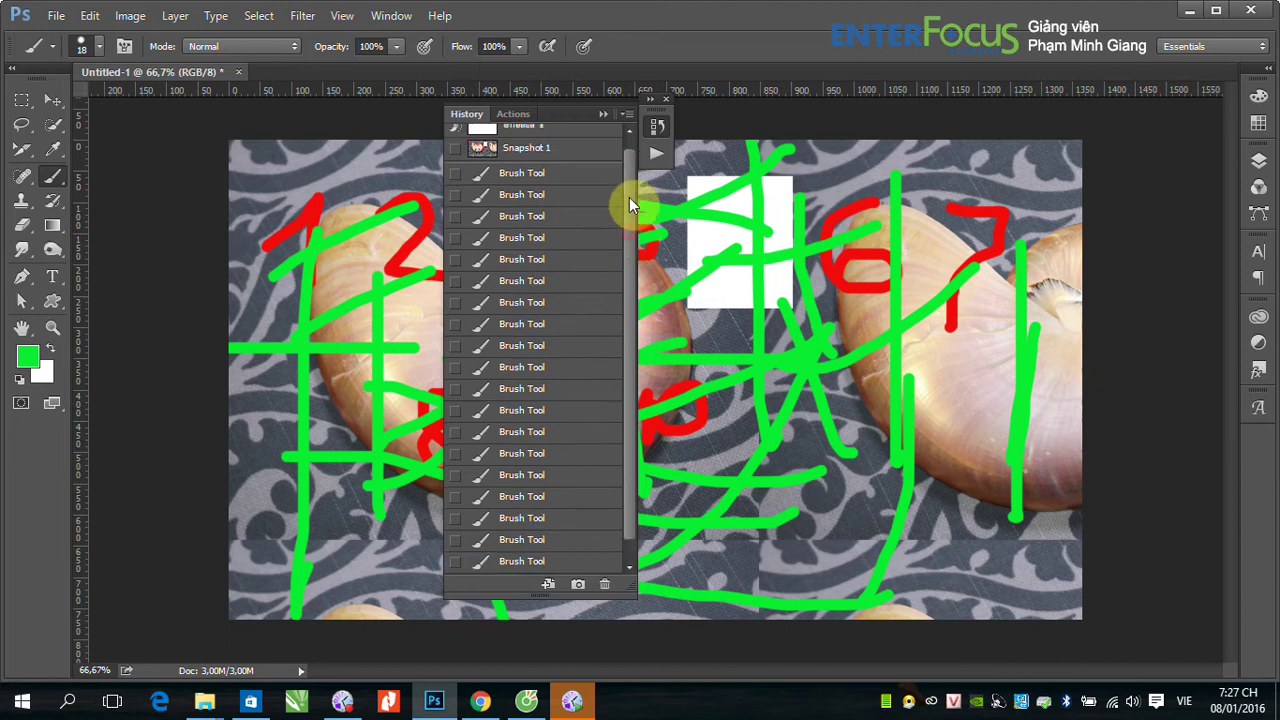
click(517, 160)
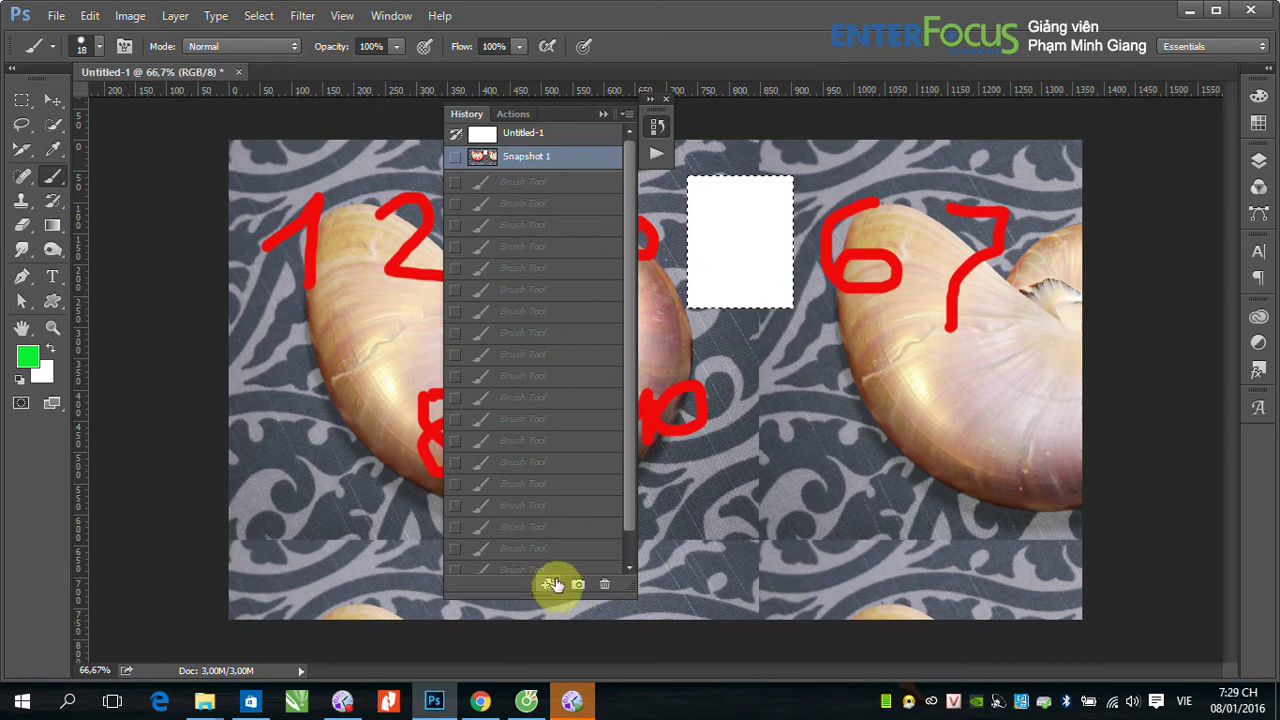
Create a new document from Snapshot 1, collapse History and expand the Layers panel
click(549, 585)
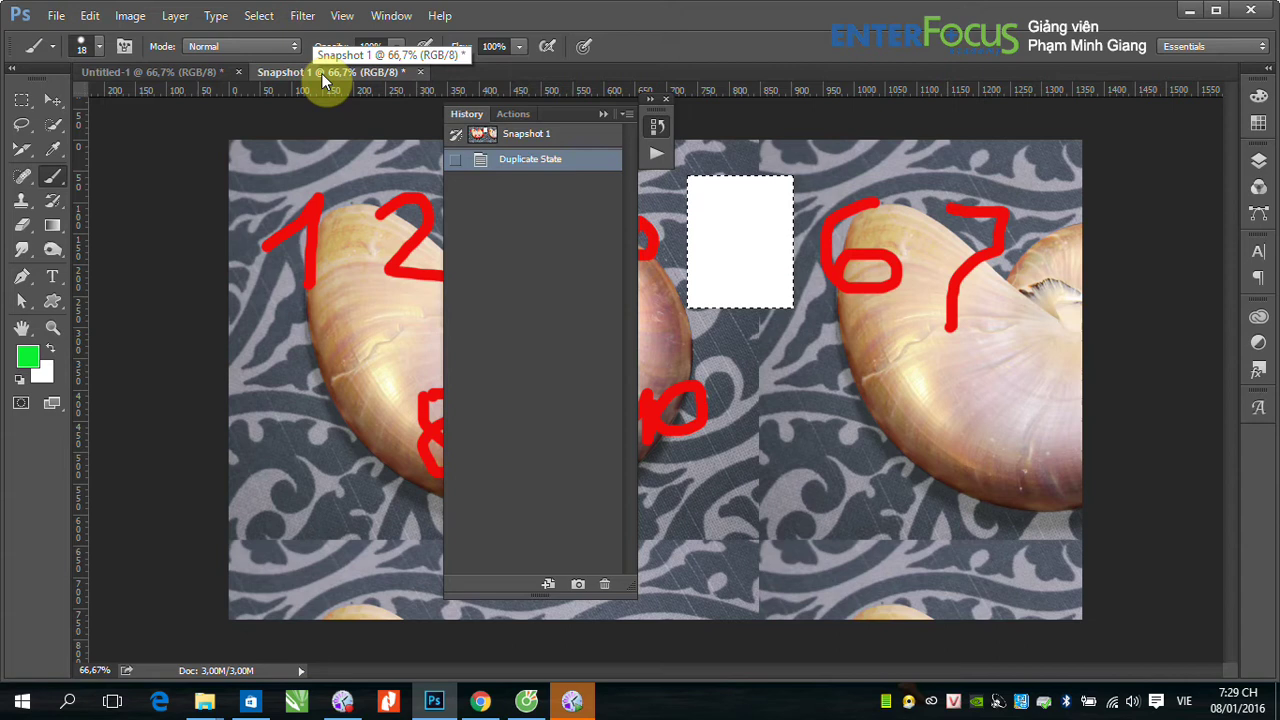
click(171, 71)
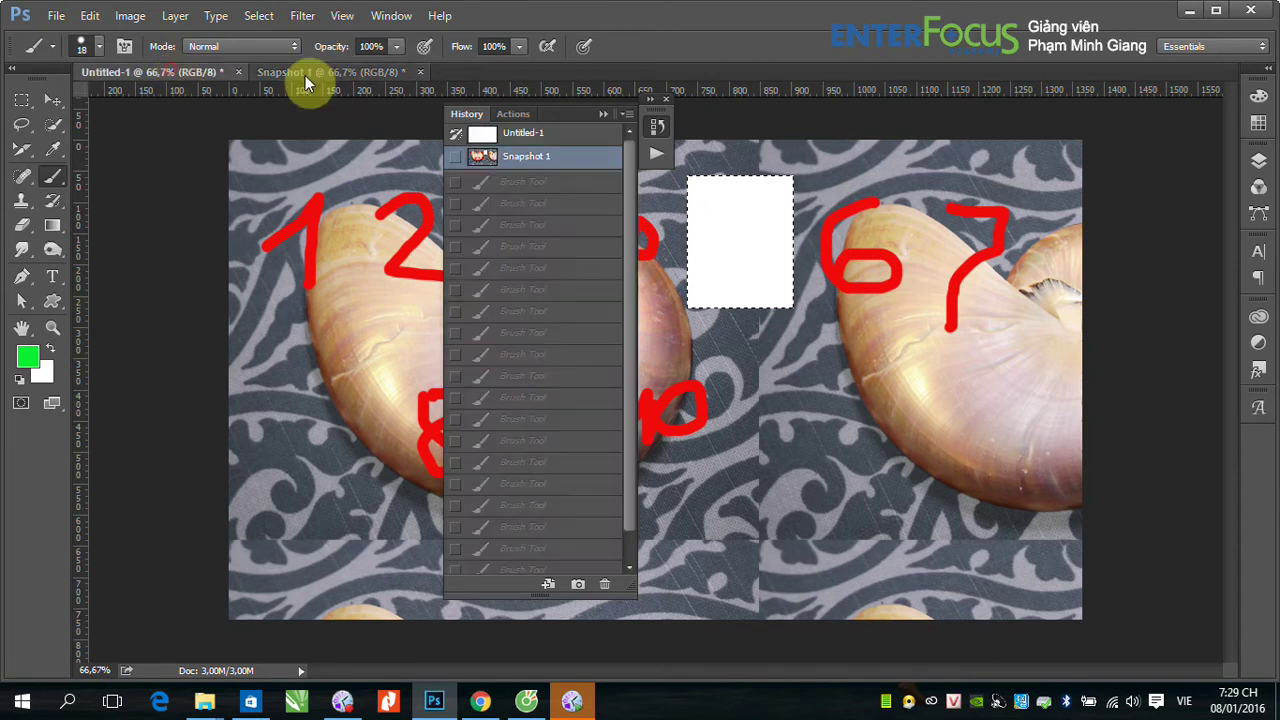
click(605, 114)
click(359, 71)
click(182, 77)
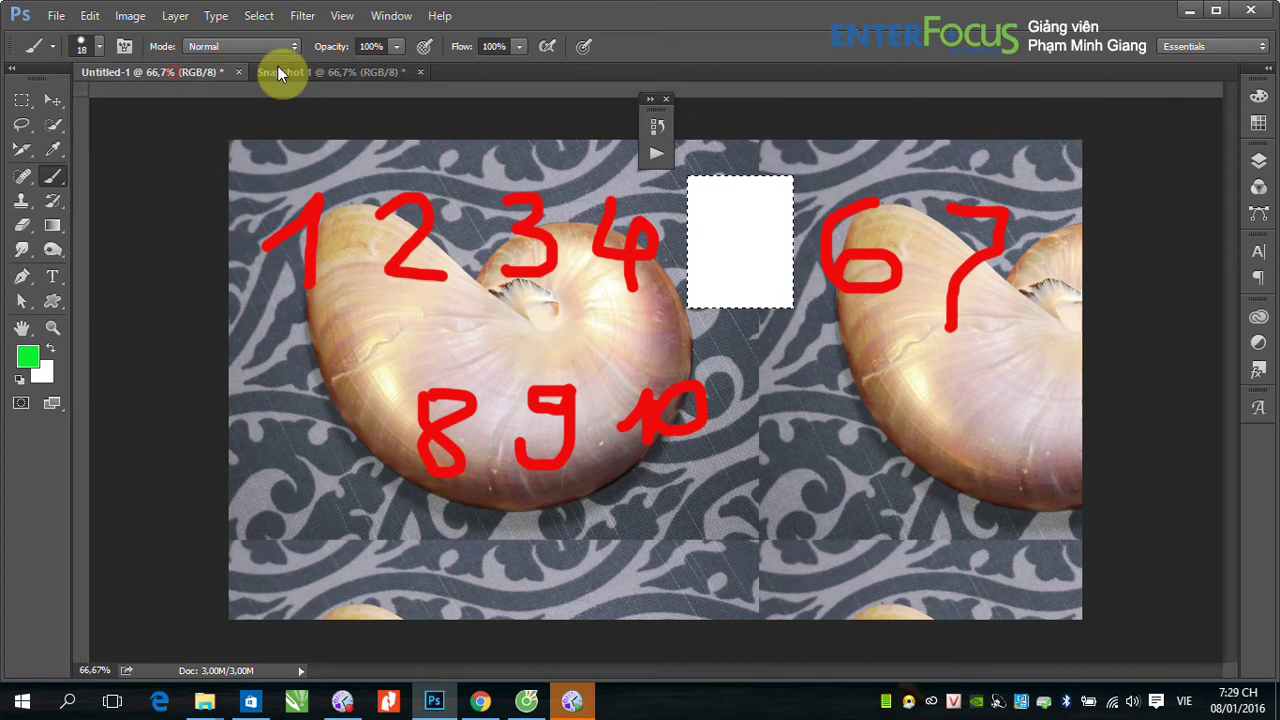
click(288, 71)
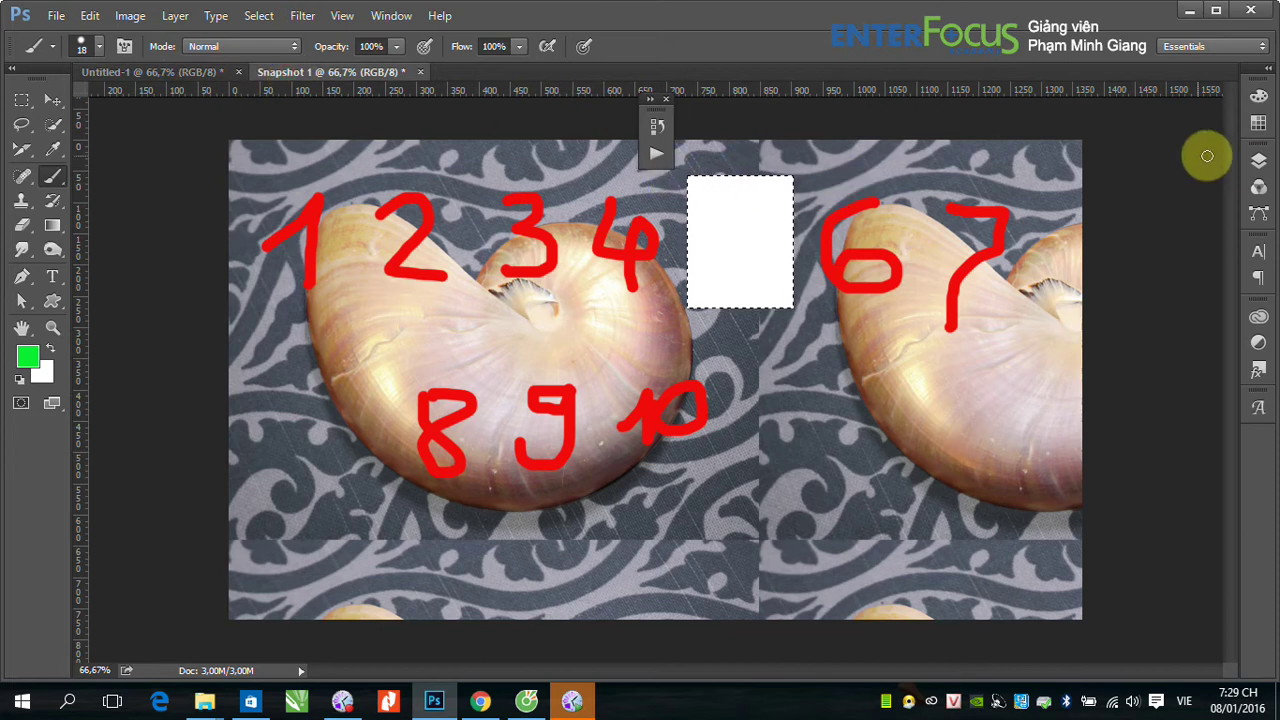
click(1257, 162)
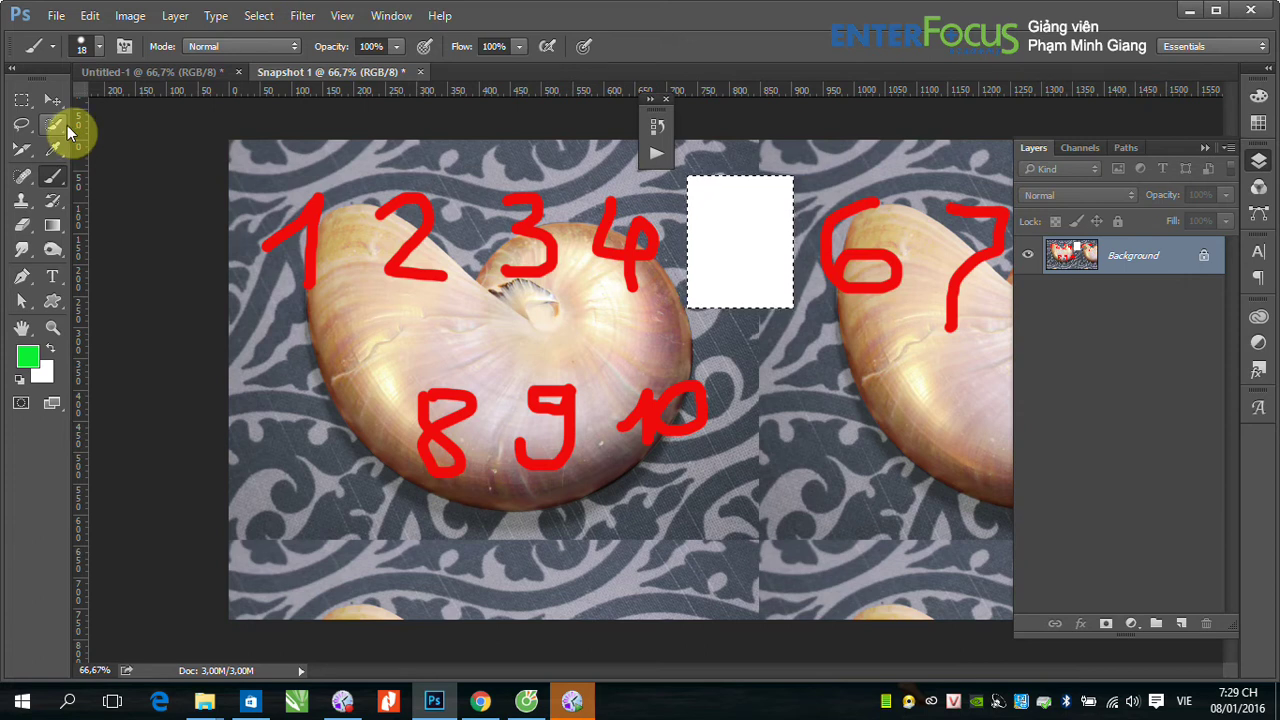
click(110, 73)
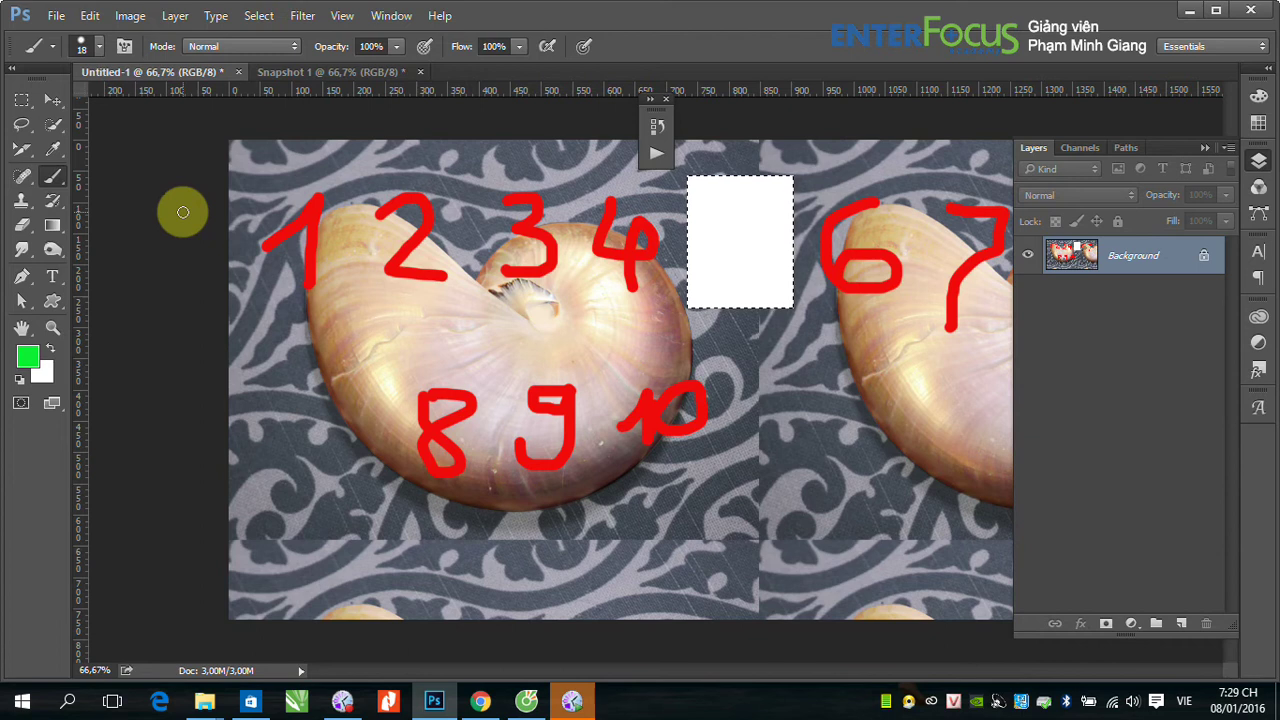
click(314, 74)
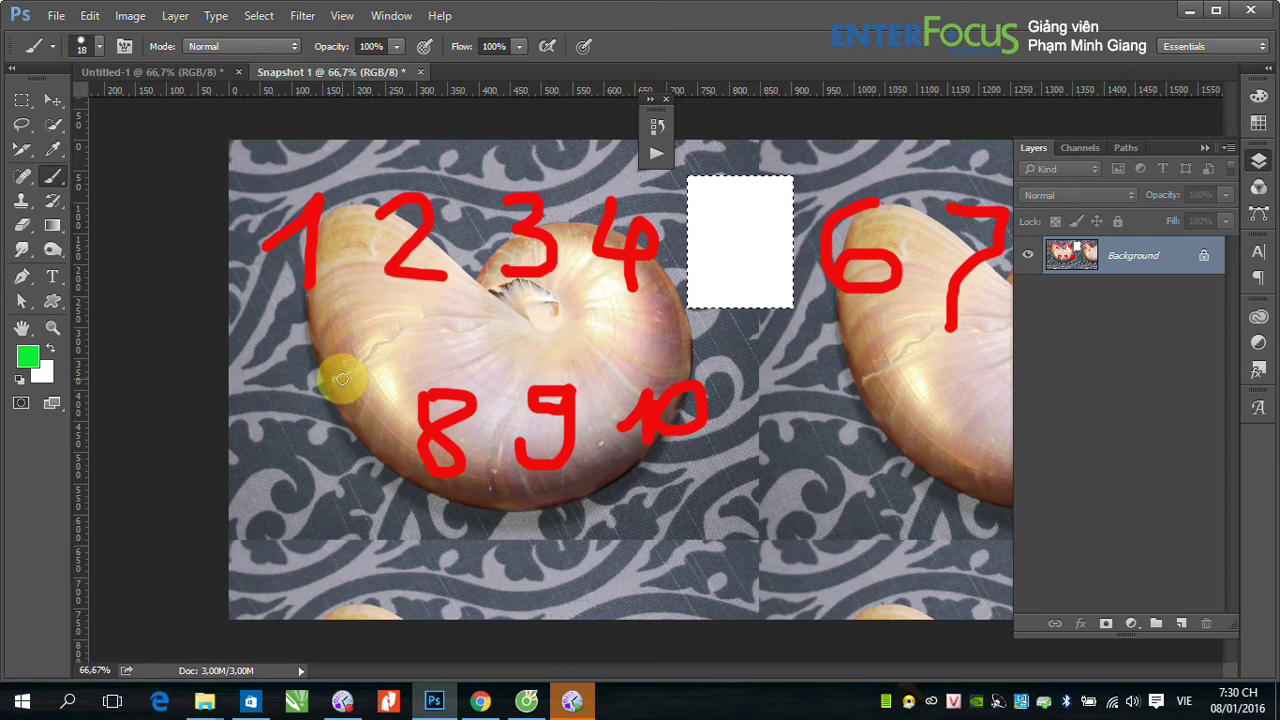
Fill the selected white rectangle with Content-Aware contents to match the fabric
click(90, 15)
click(156, 258)
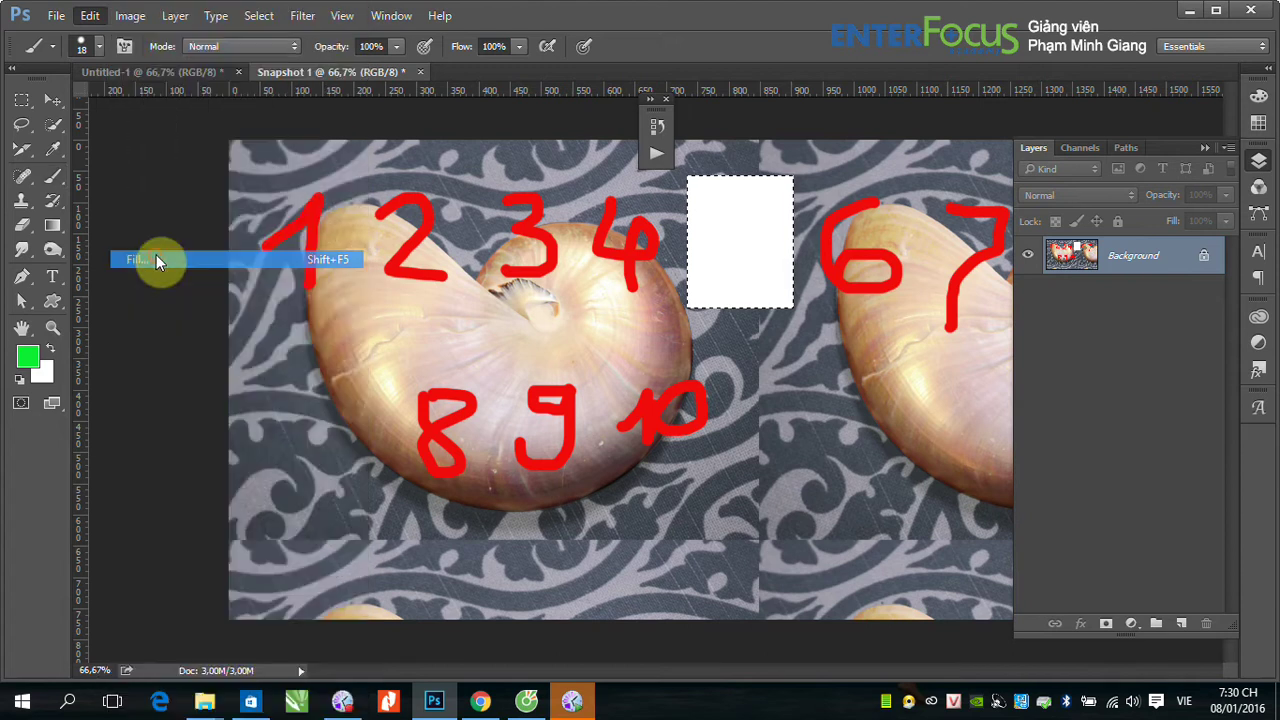
click(397, 222)
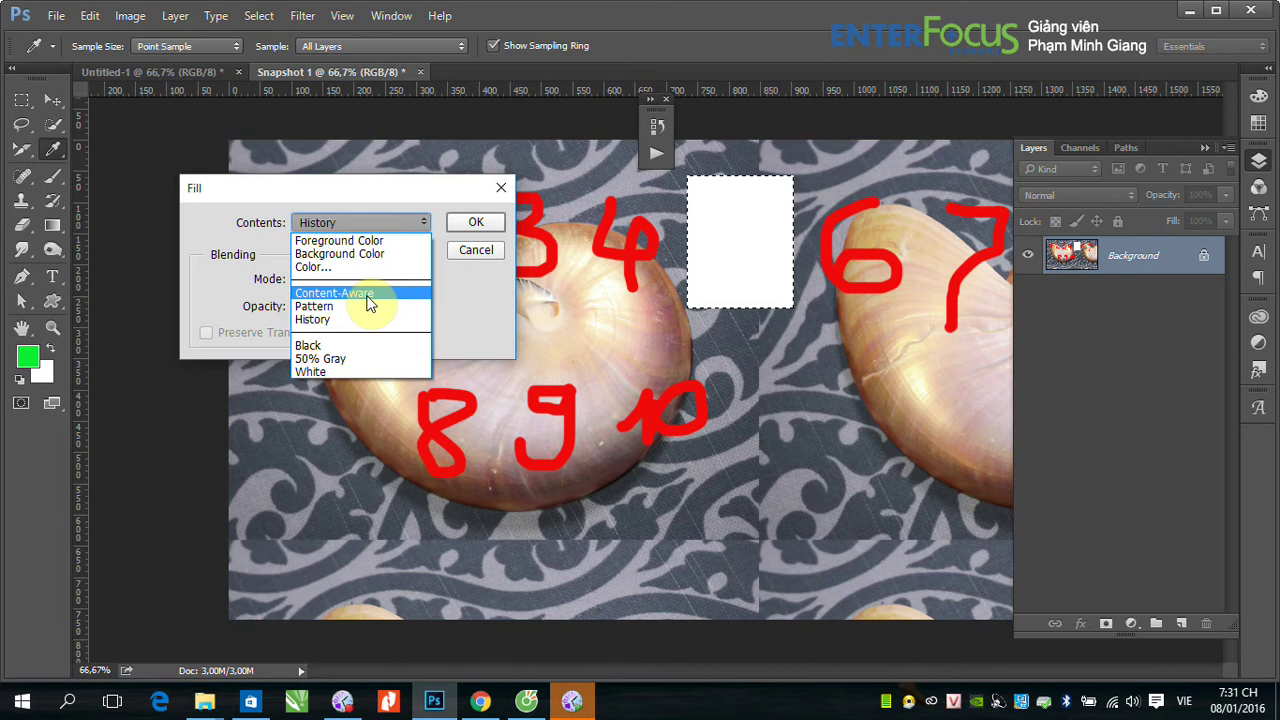
click(368, 293)
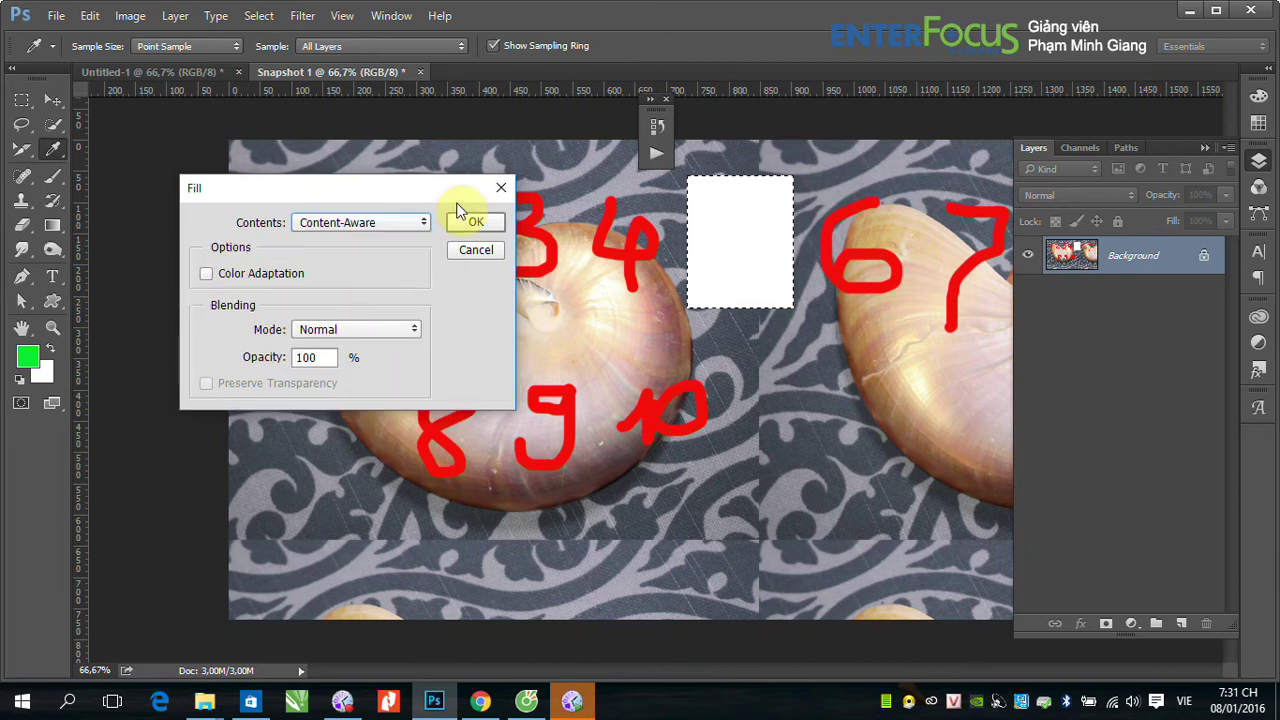
click(481, 226)
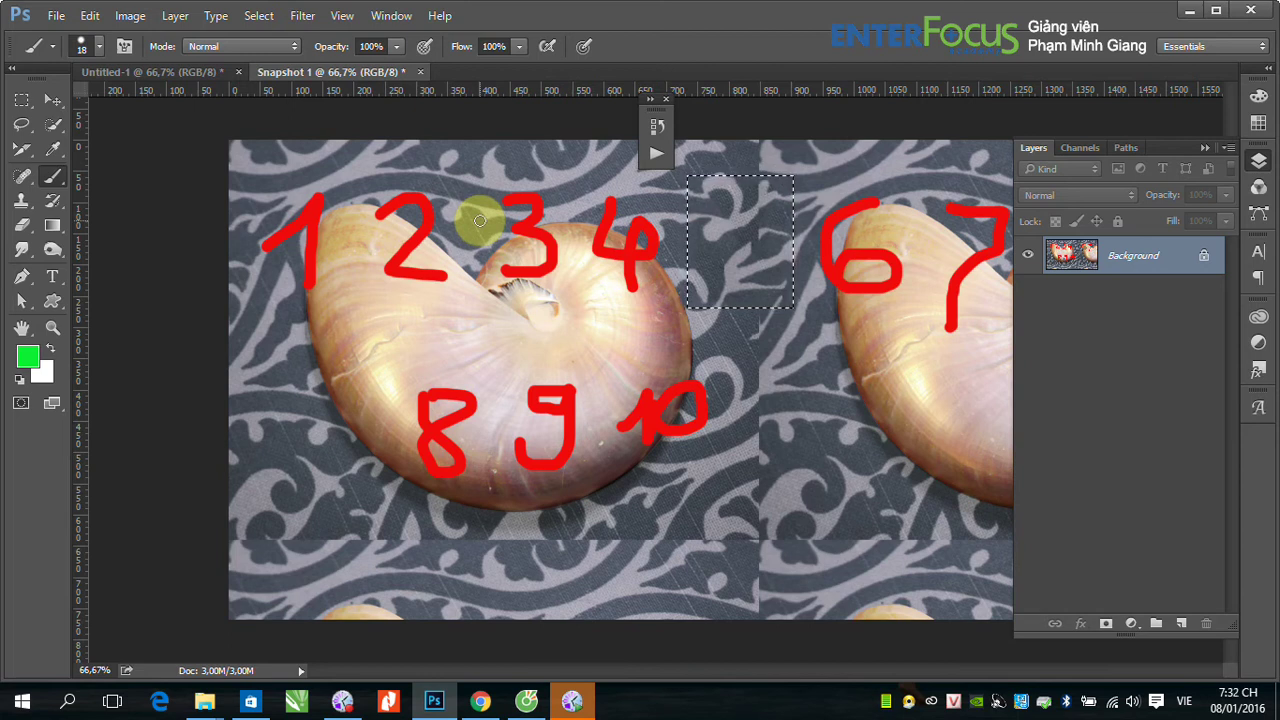
Open _MG_6381.JPG from Desktop > Luu_Desktop > Tai_lieu_Photoshop
click(56, 15)
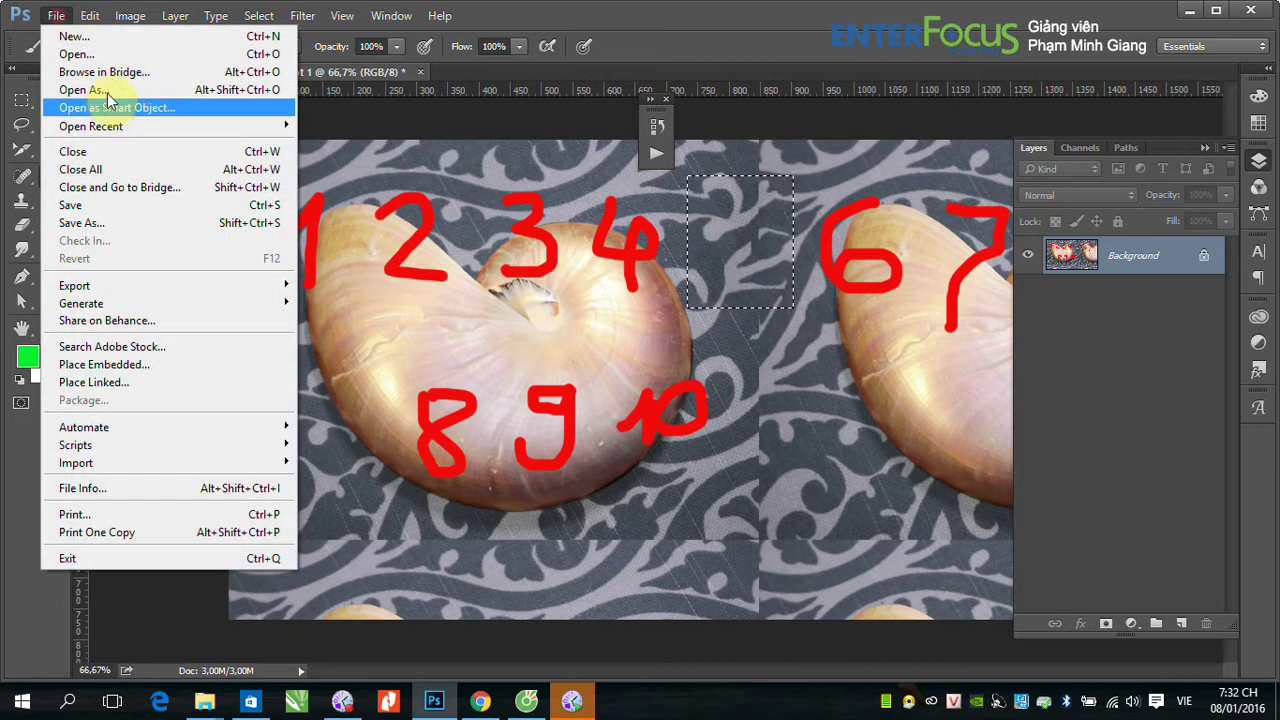
click(115, 54)
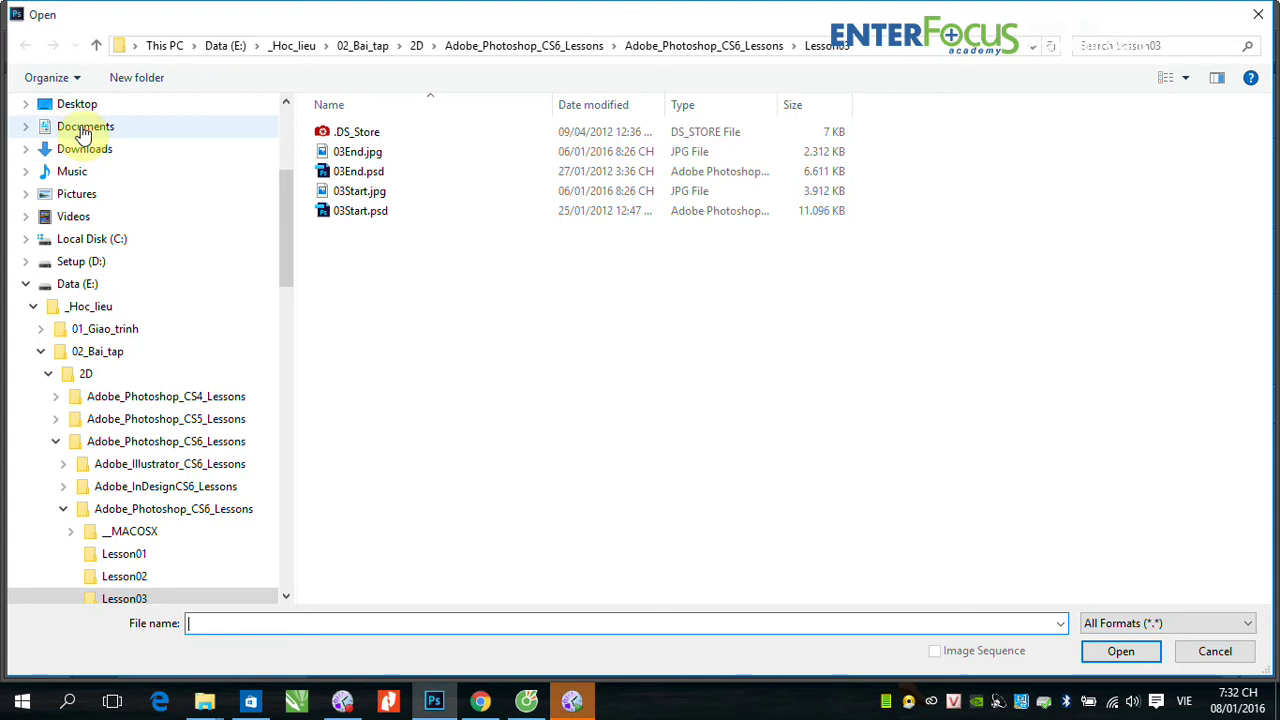
click(88, 104)
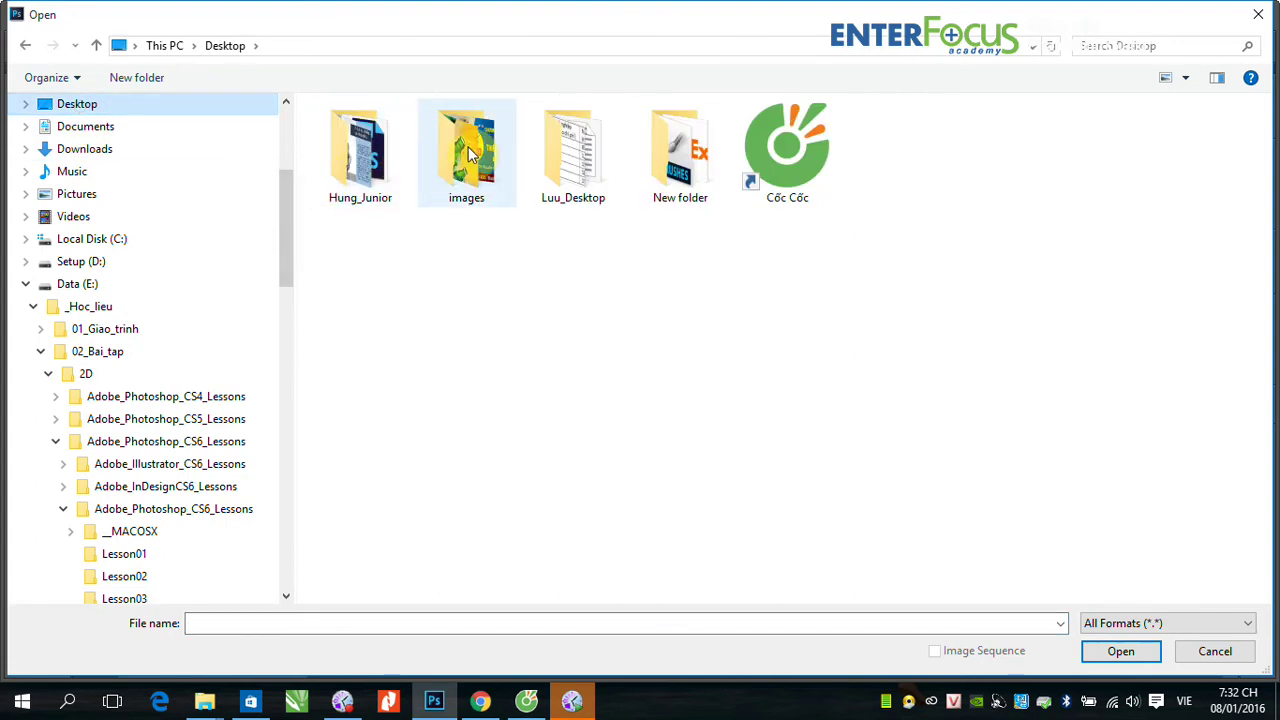
double_click(570, 165)
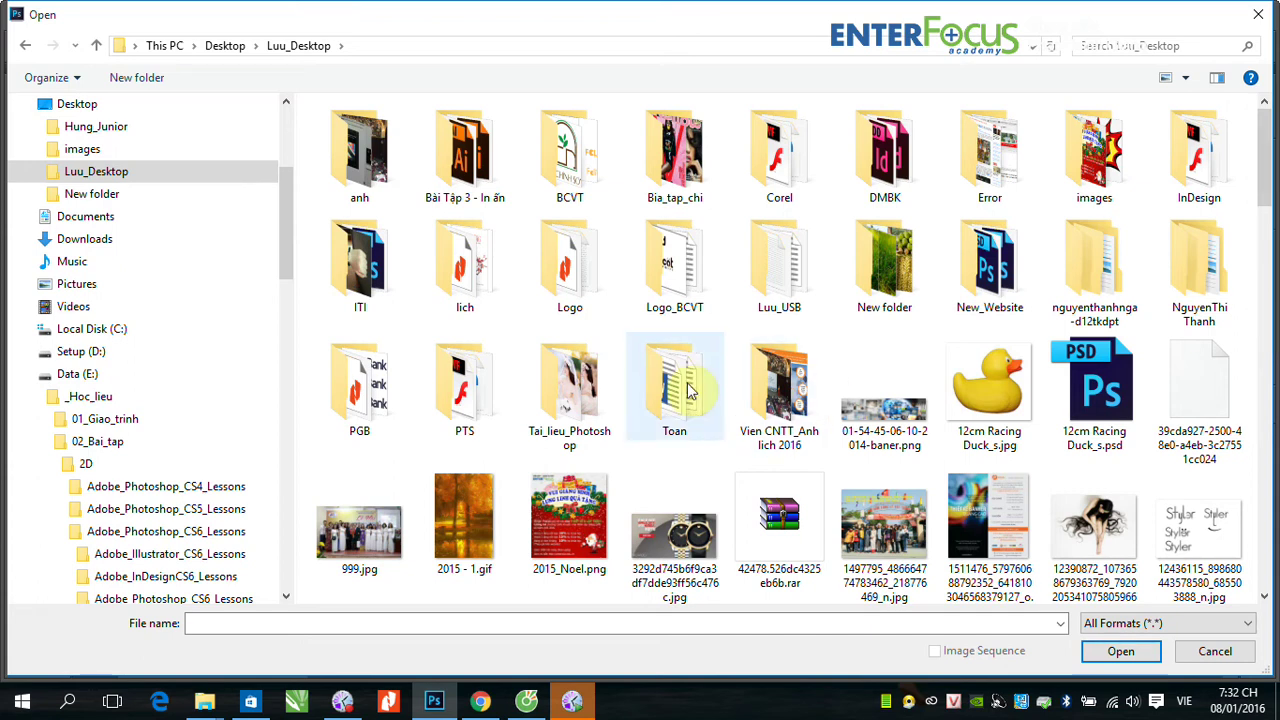
double_click(583, 388)
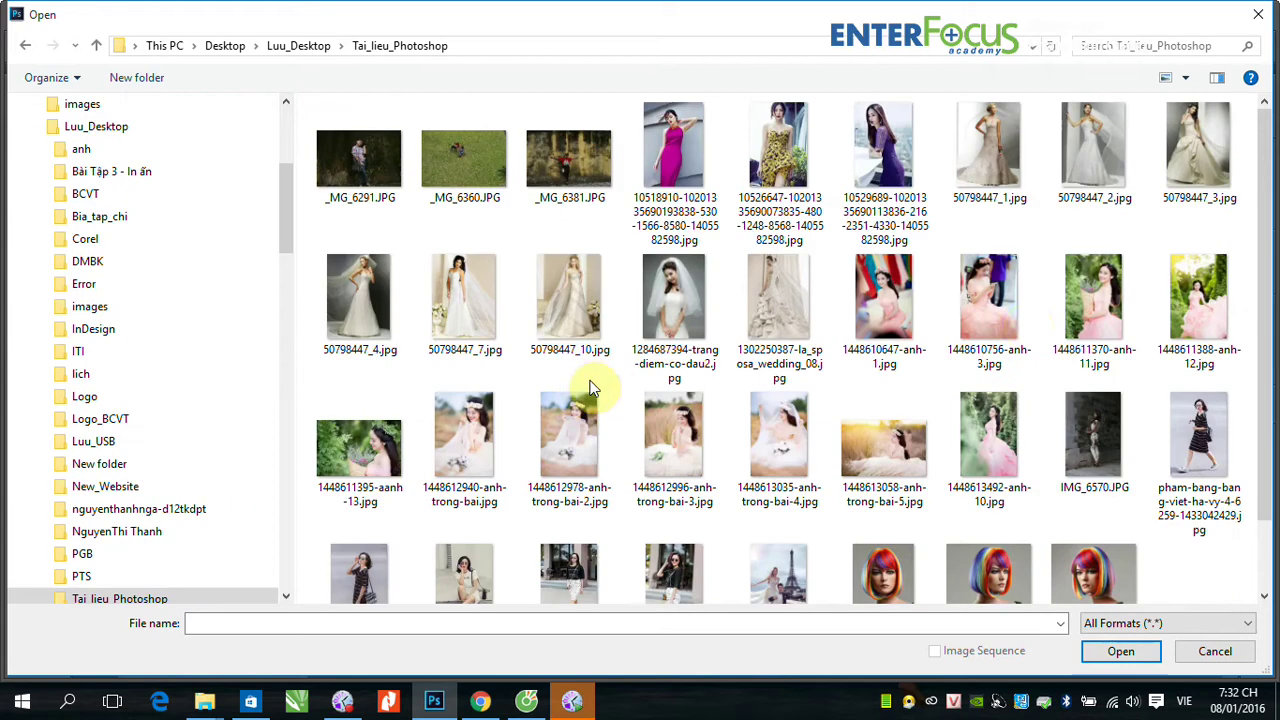
mouse_move(1266, 177)
mouse_down()
mouse_move(1263, 237)
mouse_move(1252, 185)
mouse_up()
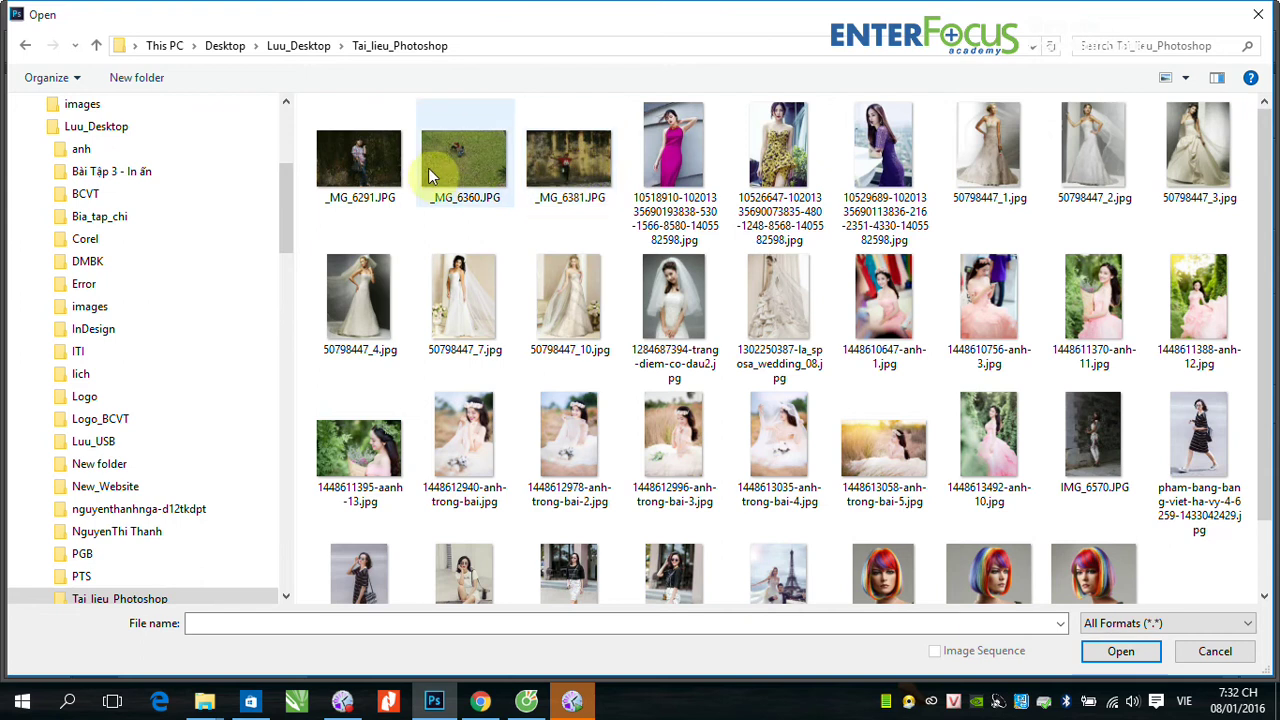
double_click(559, 161)
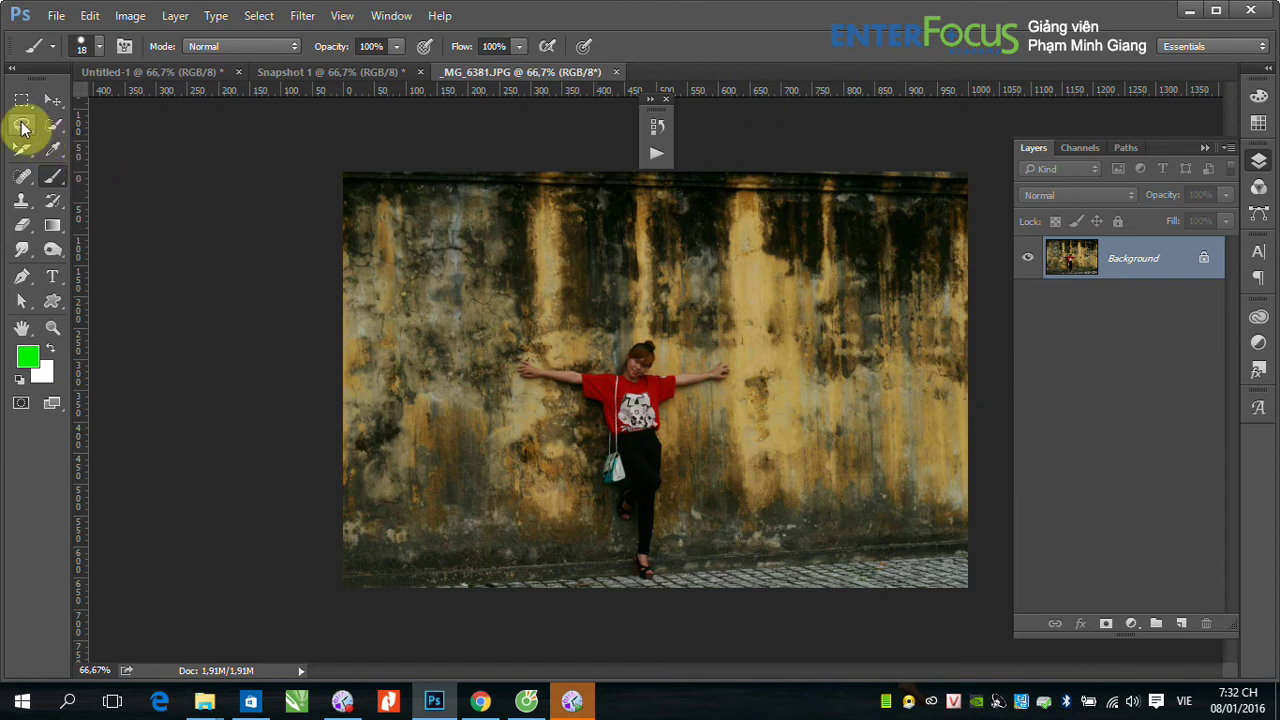
Draw a loose Lasso outline around the woman against the yellow wall
click(24, 126)
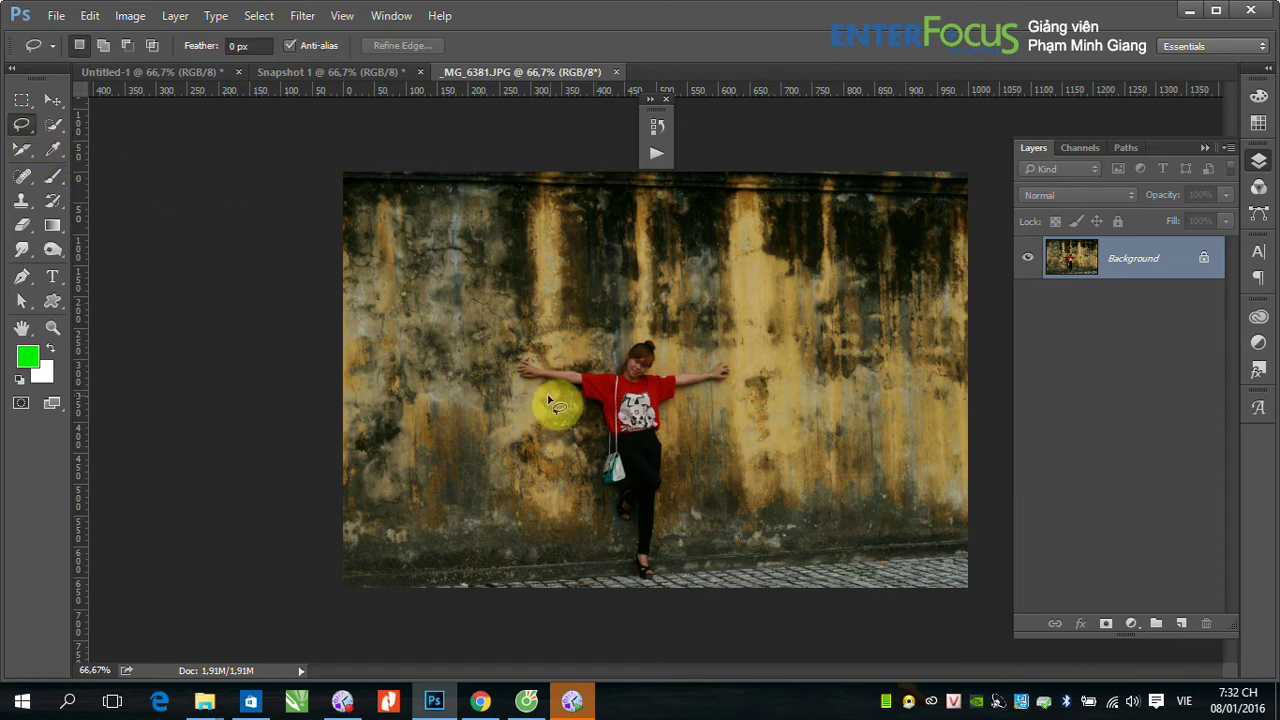
mouse_move(538, 398)
mouse_down()
mouse_move(668, 326)
mouse_move(674, 491)
mouse_move(632, 582)
mouse_move(536, 398)
mouse_up()
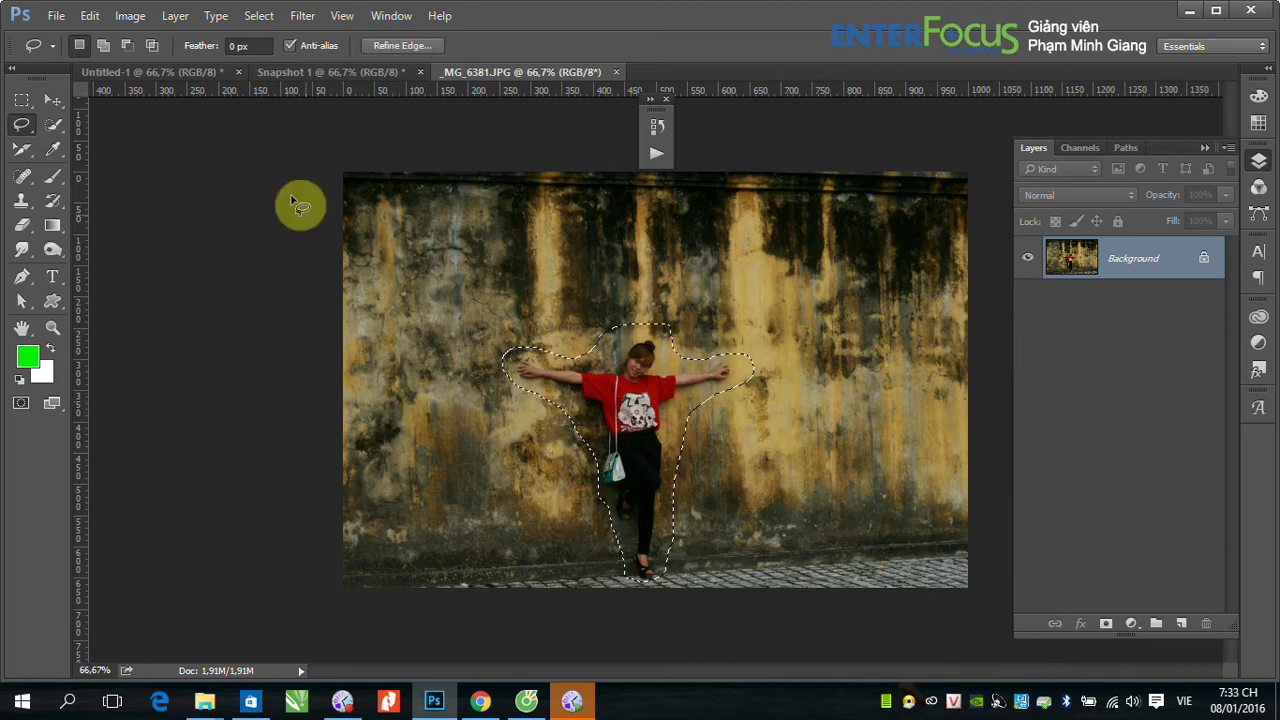
Content-Aware fill the lassoed woman so matching wall texture replaces her
click(90, 15)
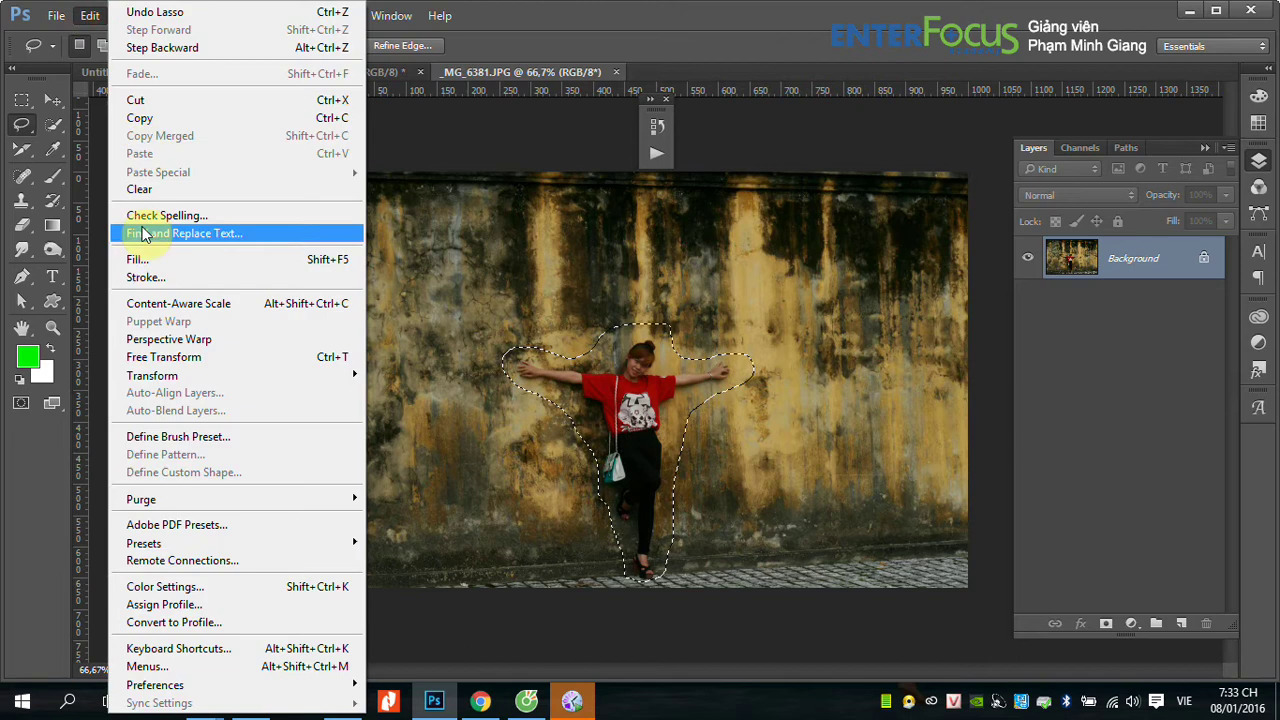
click(137, 259)
click(471, 225)
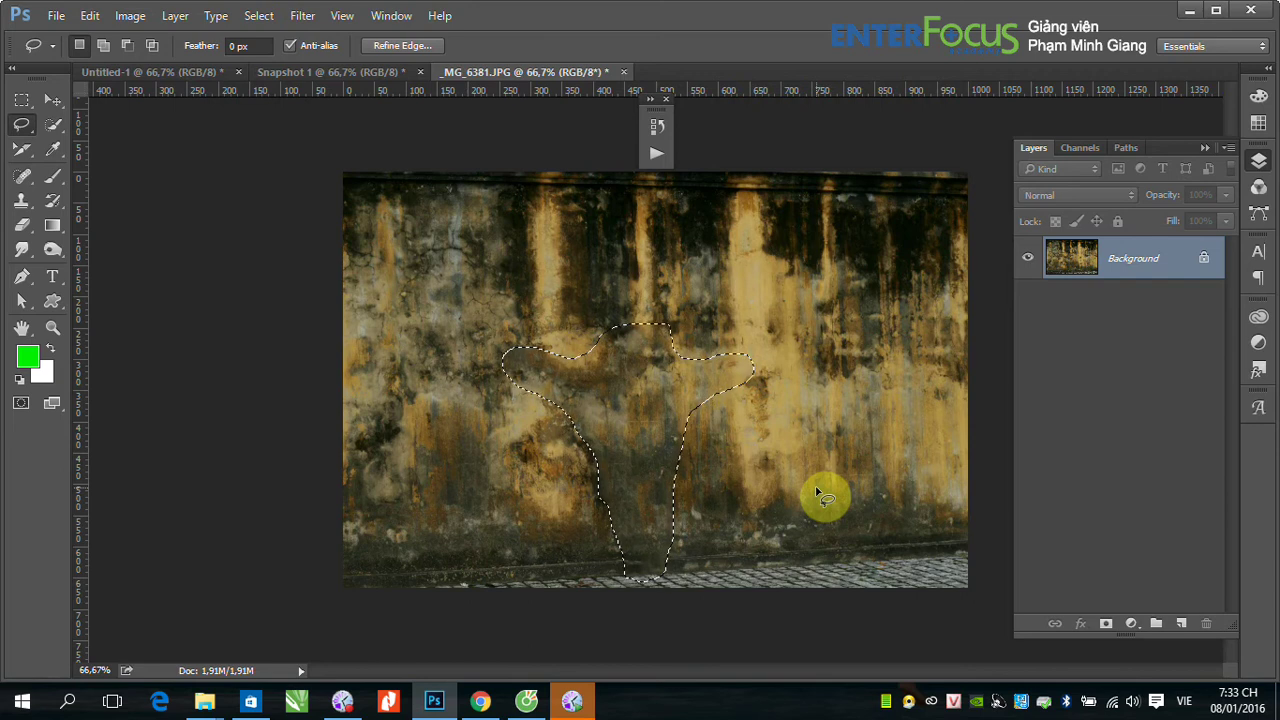
Bring up the Open dialog listing the Tai_lieu_Photoshop images
click(56, 15)
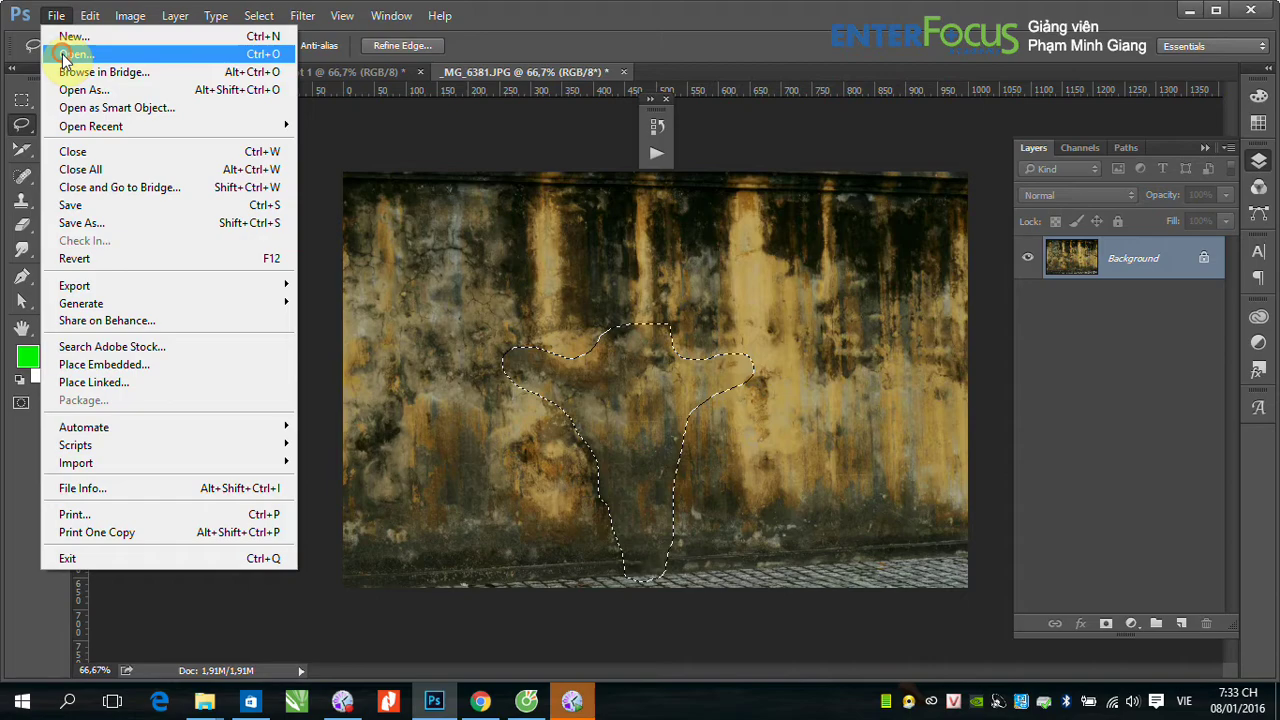
click(64, 58)
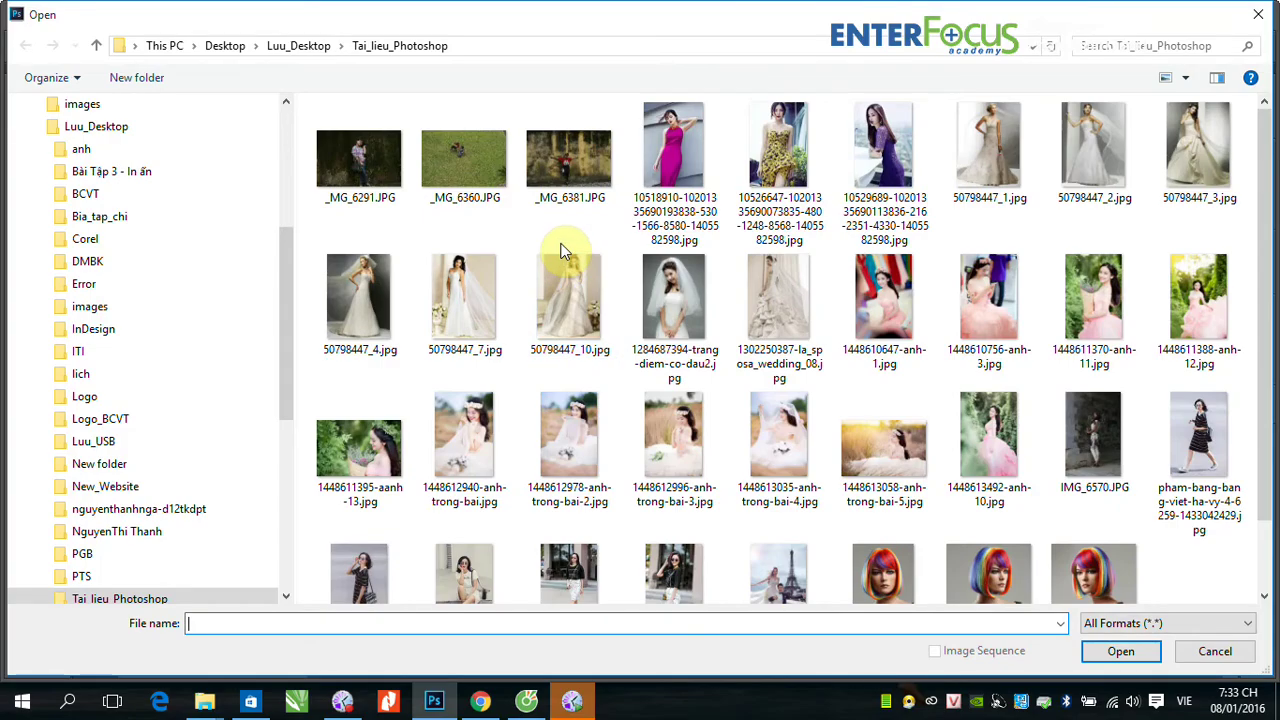
Open _MG_6360.JPG and lasso the two people seated on the grass
click(474, 170)
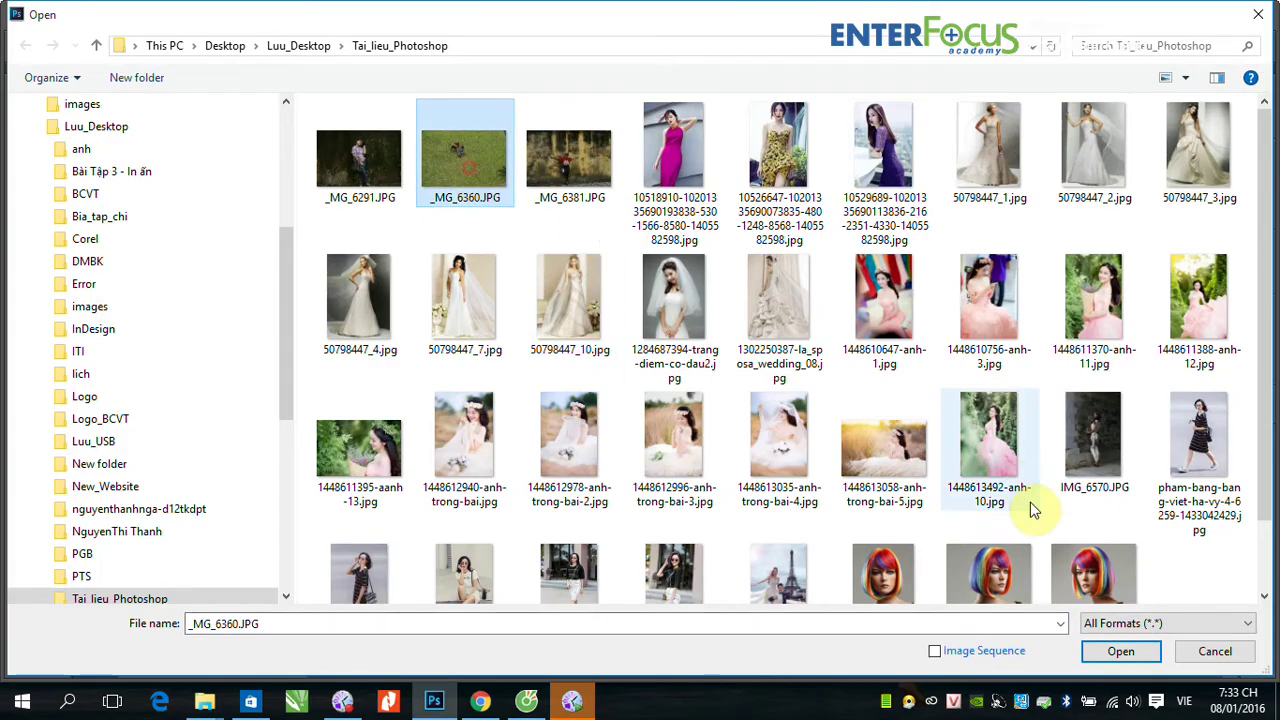
click(1118, 651)
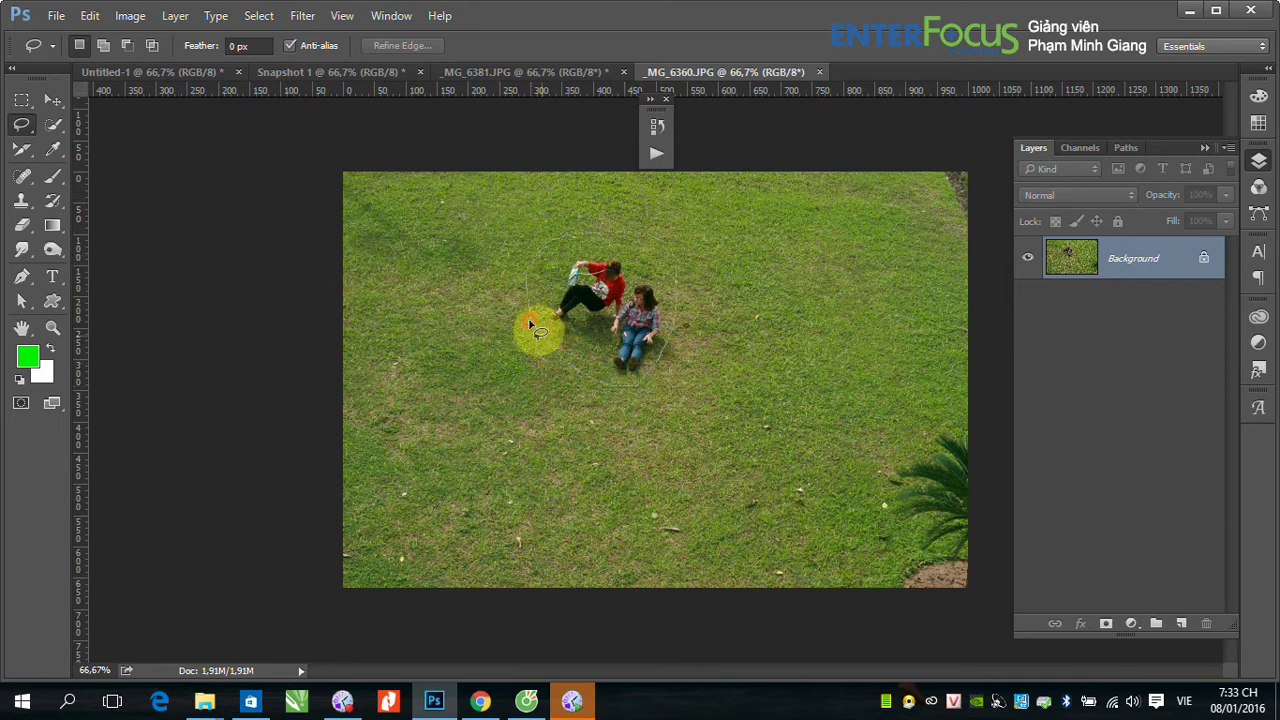
drag(676, 330, 663, 357)
Content-Aware fill the selection so grass replaces the two people
click(89, 15)
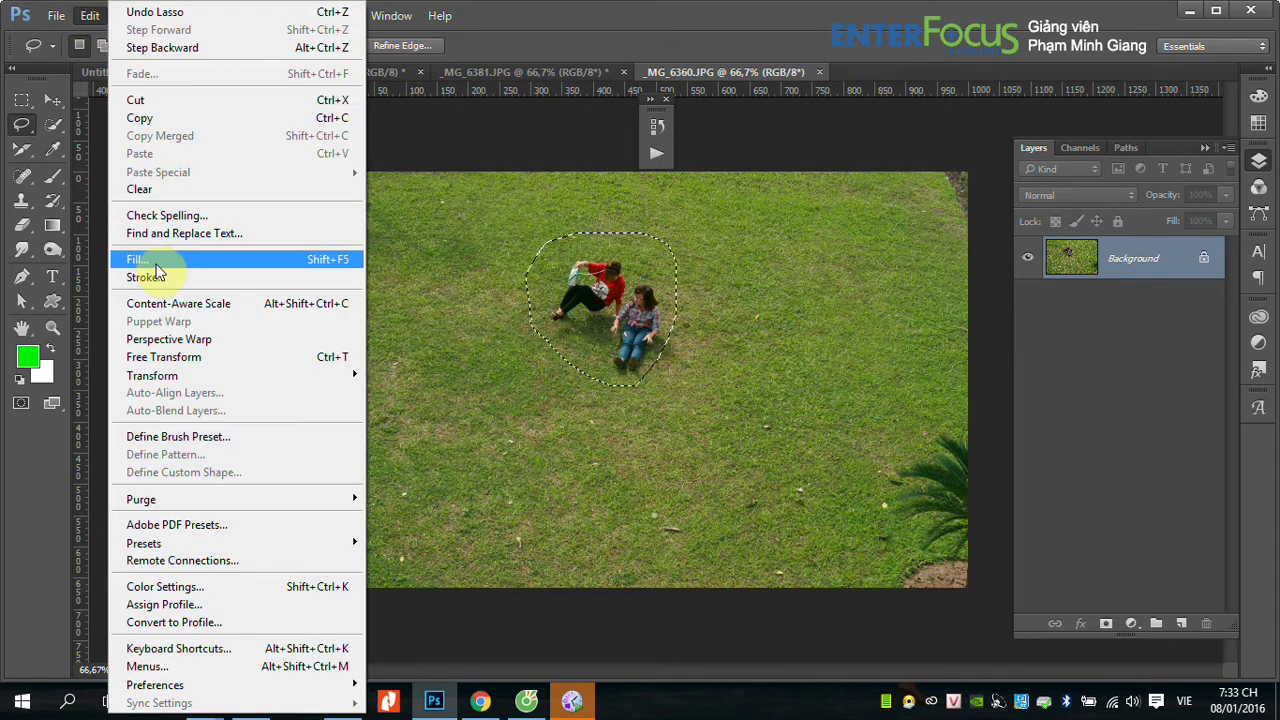
click(145, 251)
click(486, 229)
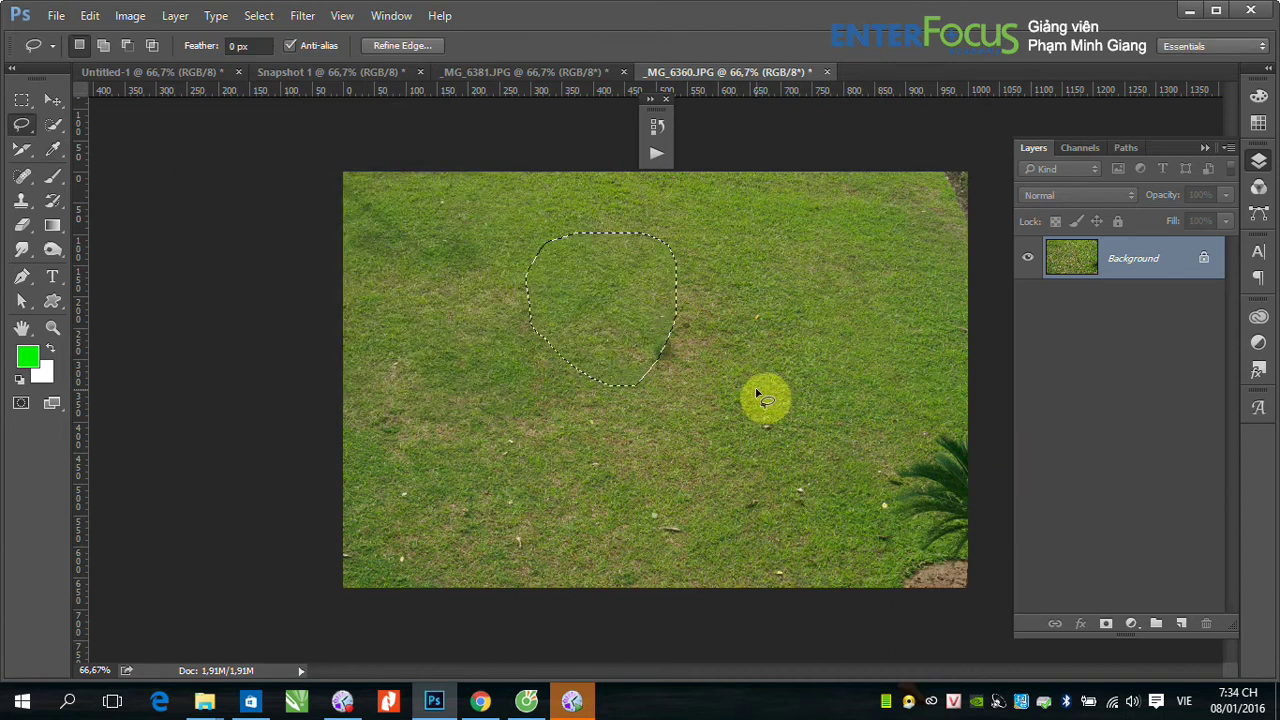
click(56, 15)
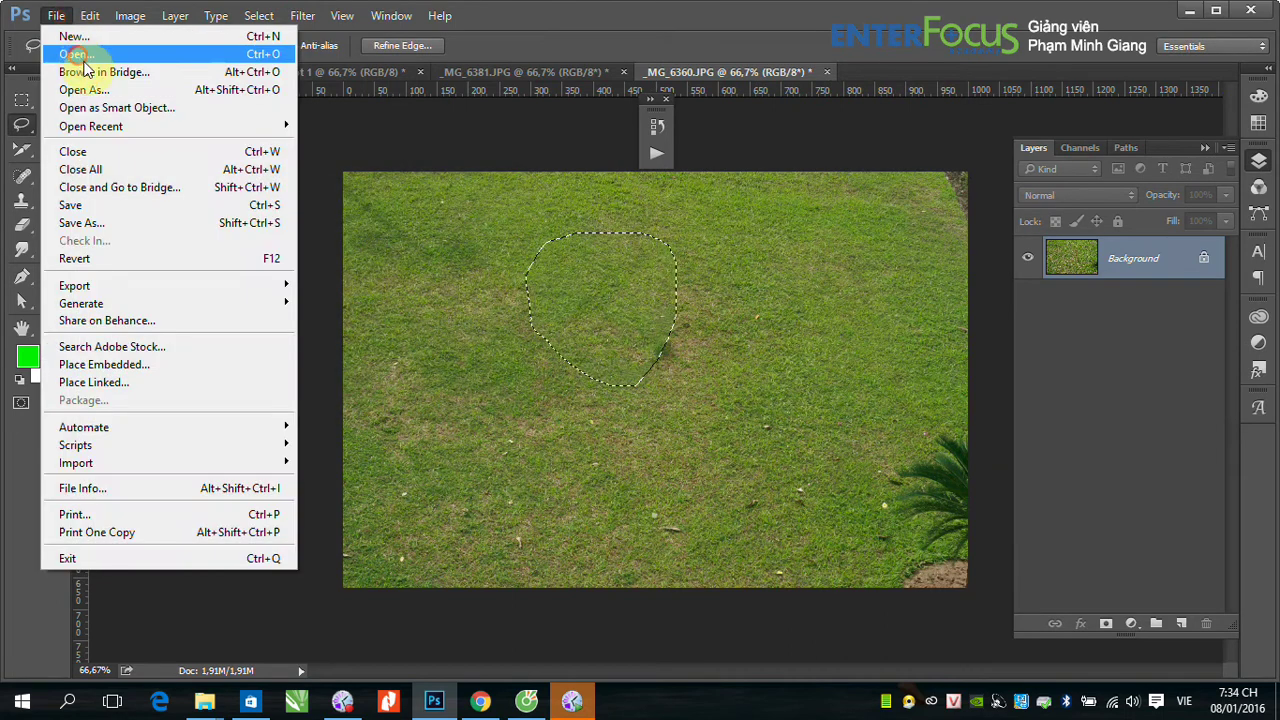
Open IMG_6570.JPG and lasso the woman standing against the stone wall
click(80, 49)
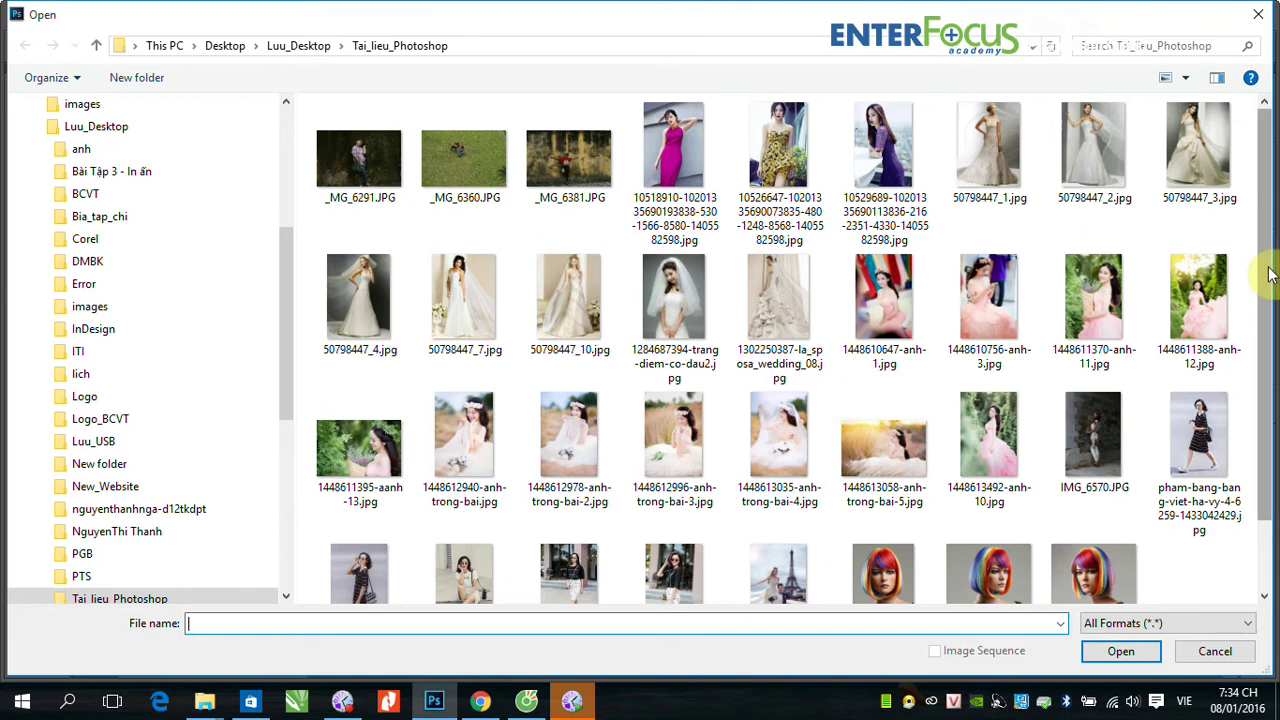
drag(1265, 285, 1266, 375)
click(1093, 350)
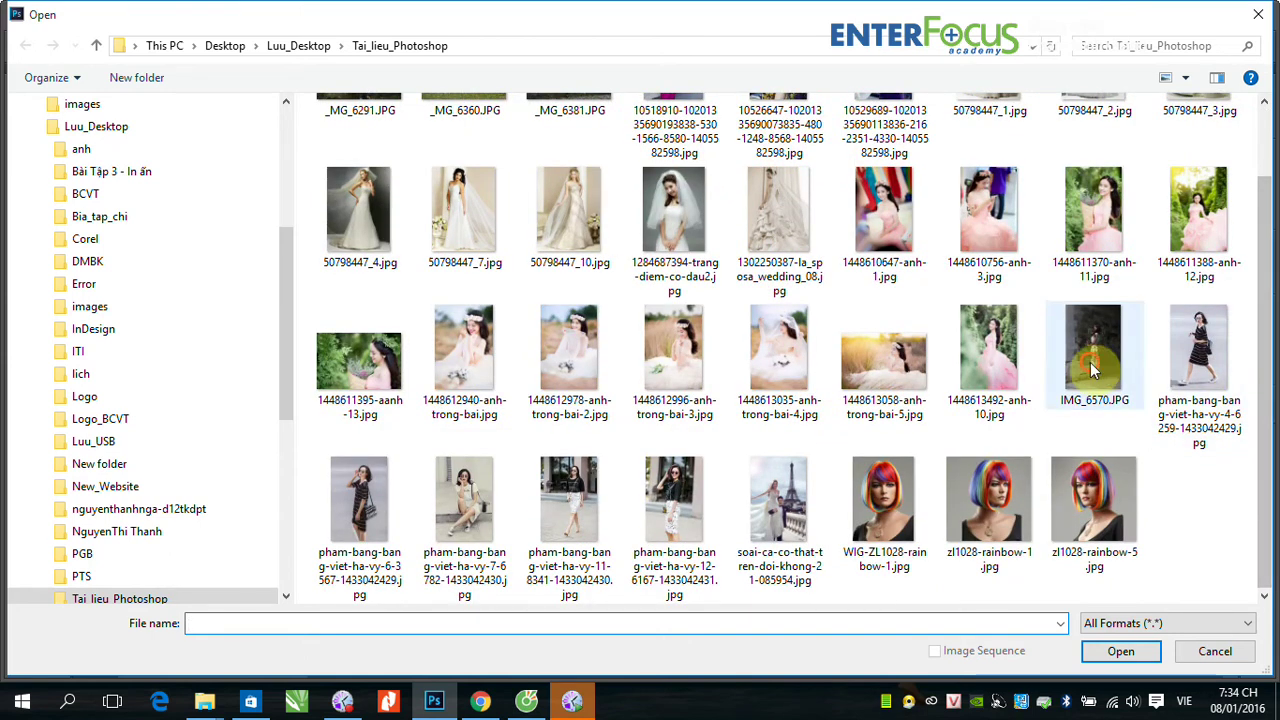
click(1115, 651)
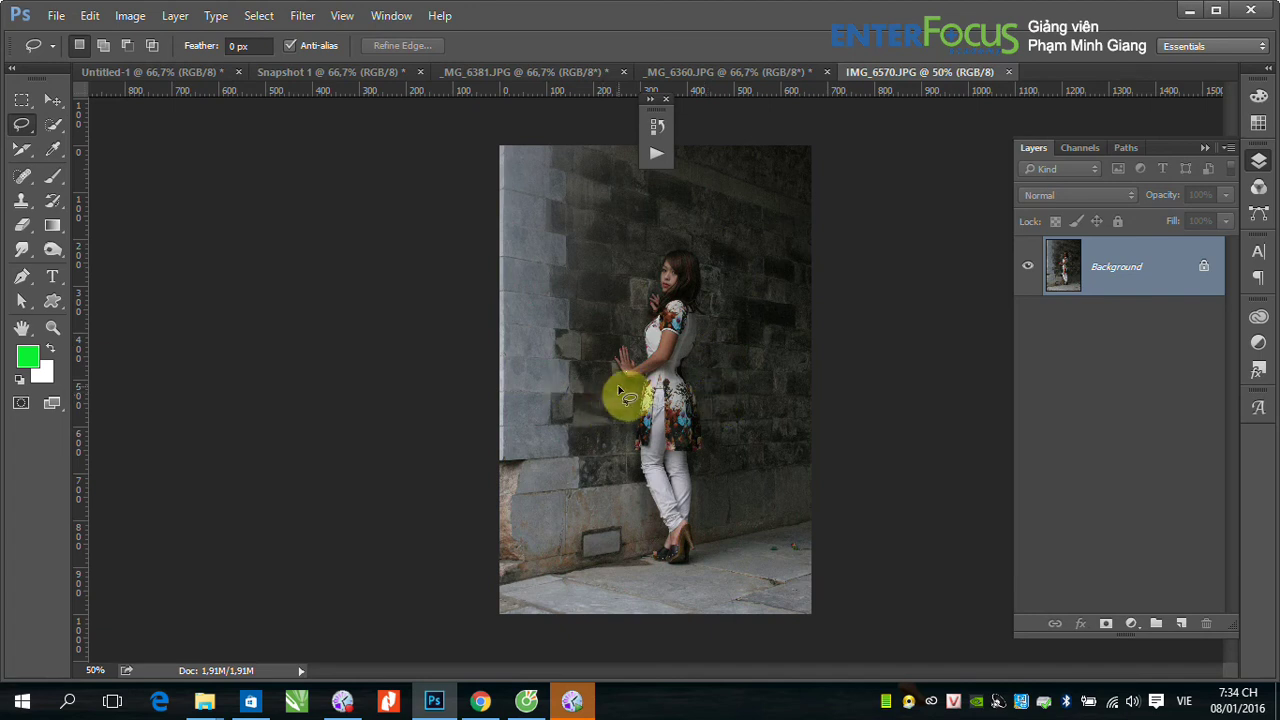
mouse_move(600, 362)
mouse_down()
mouse_move(714, 305)
mouse_move(720, 457)
mouse_move(698, 583)
mouse_move(657, 563)
mouse_move(612, 385)
mouse_up()
Content-Aware fill the woman away, then return to the _MG_6381.JPG document
click(89, 15)
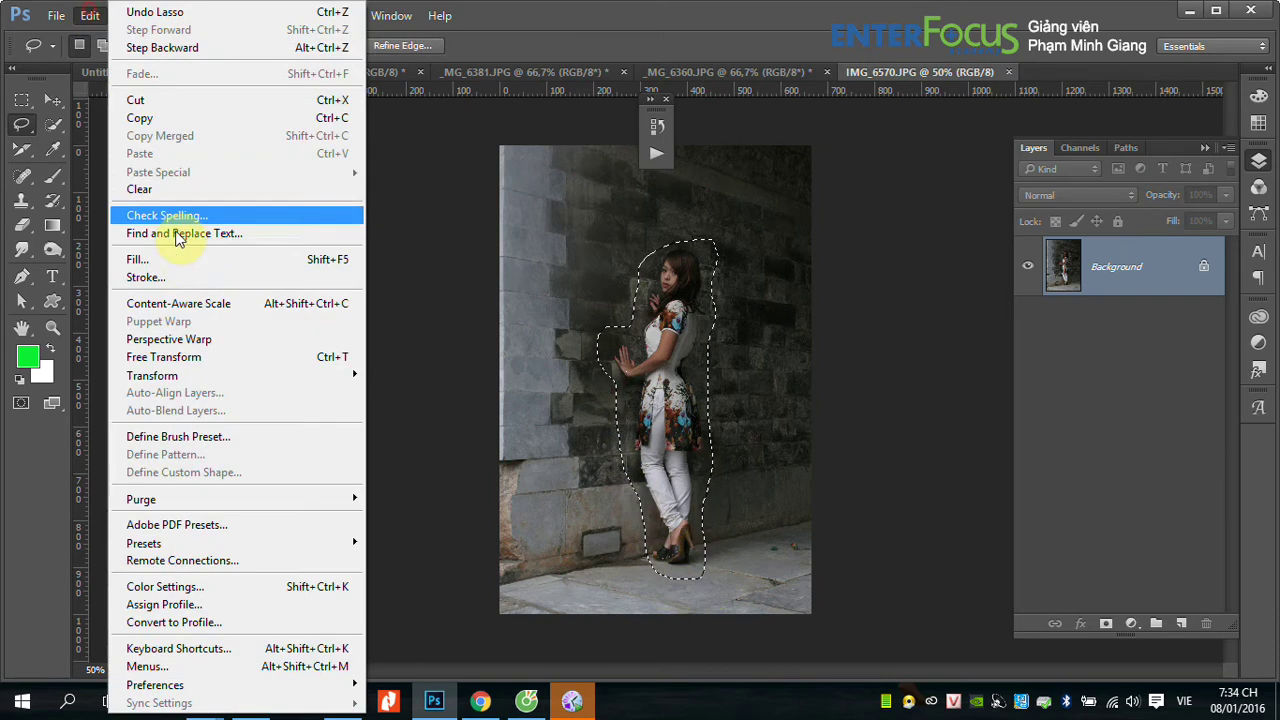
click(193, 260)
click(472, 222)
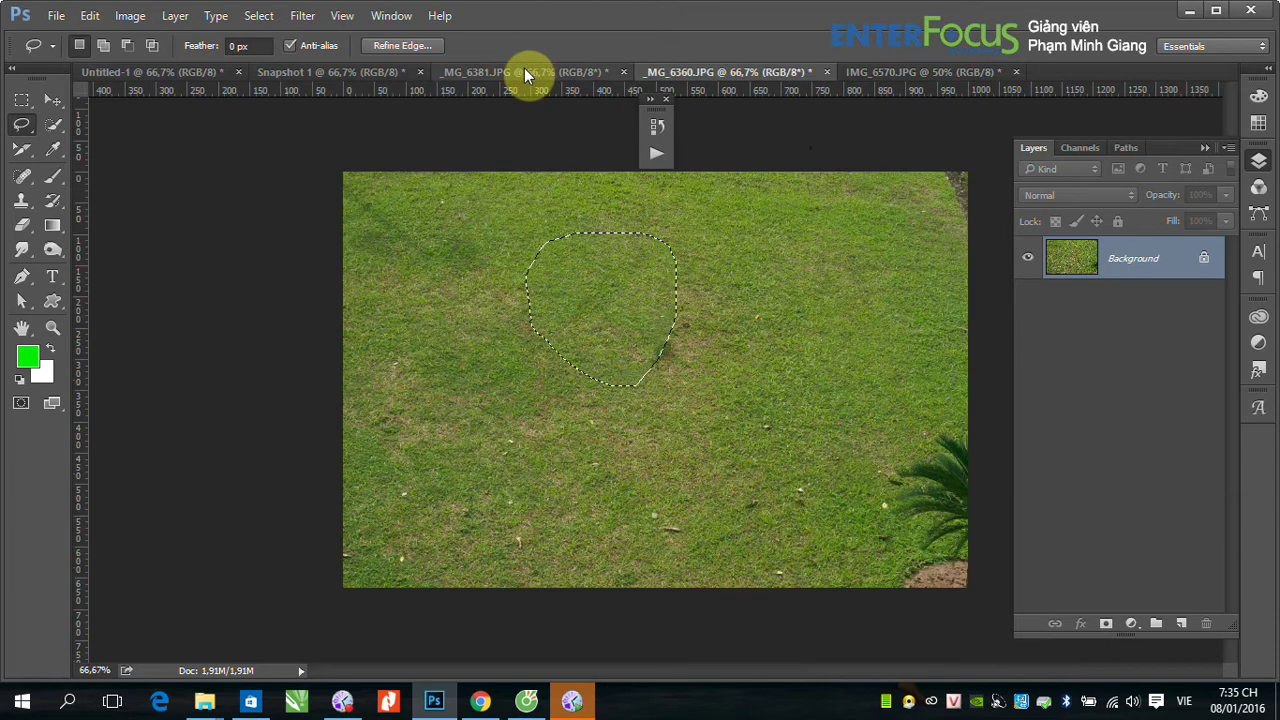
click(524, 70)
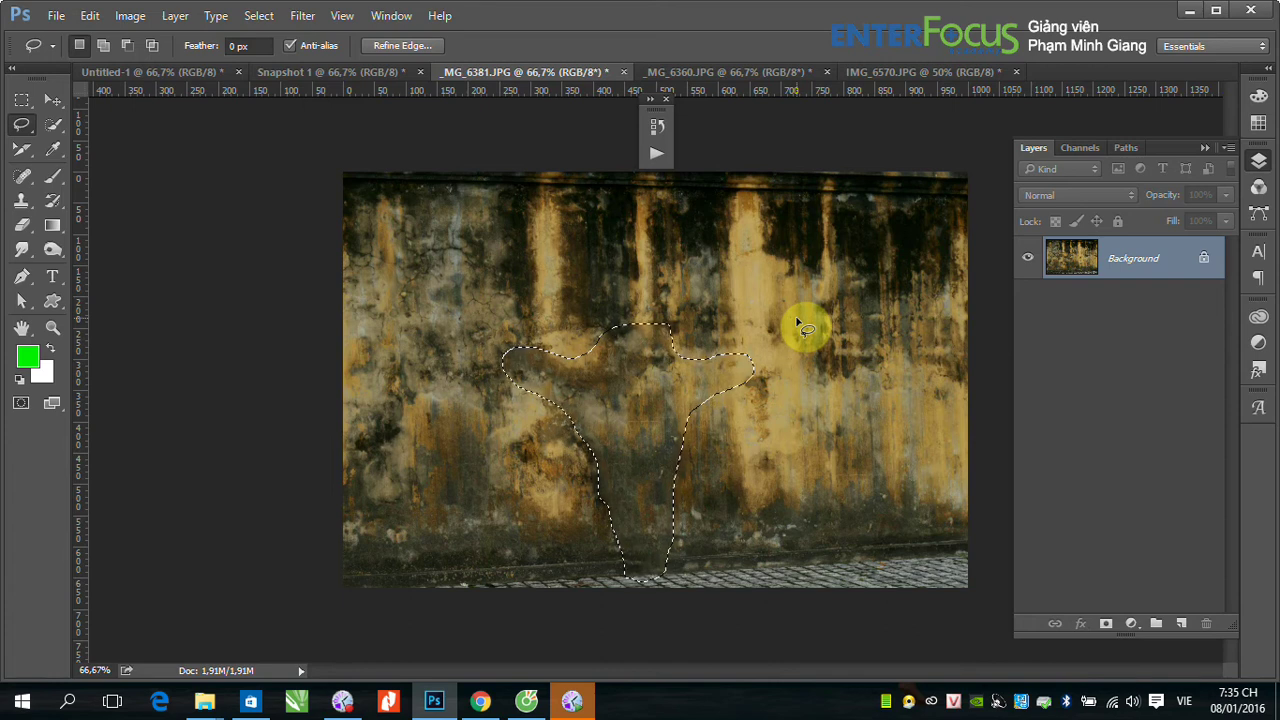
Check the Edit > Fill Contents options, cancel without filling, and deselect the wall area
click(89, 15)
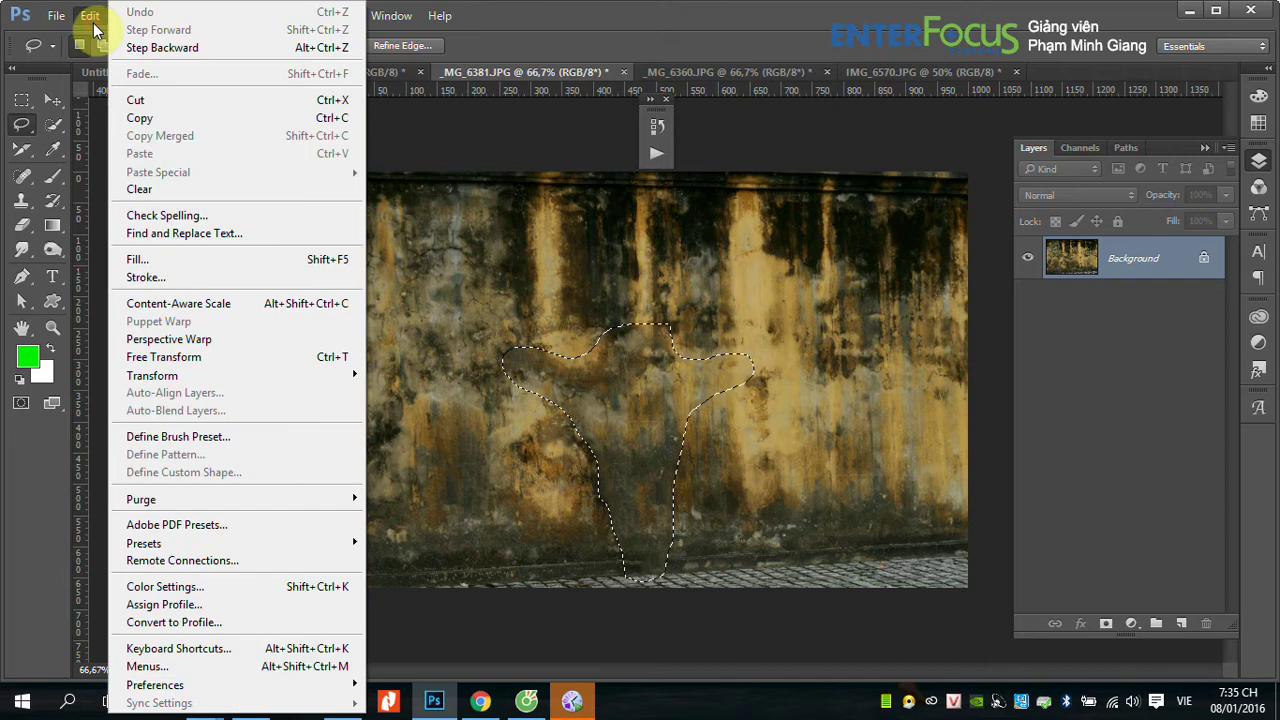
click(168, 264)
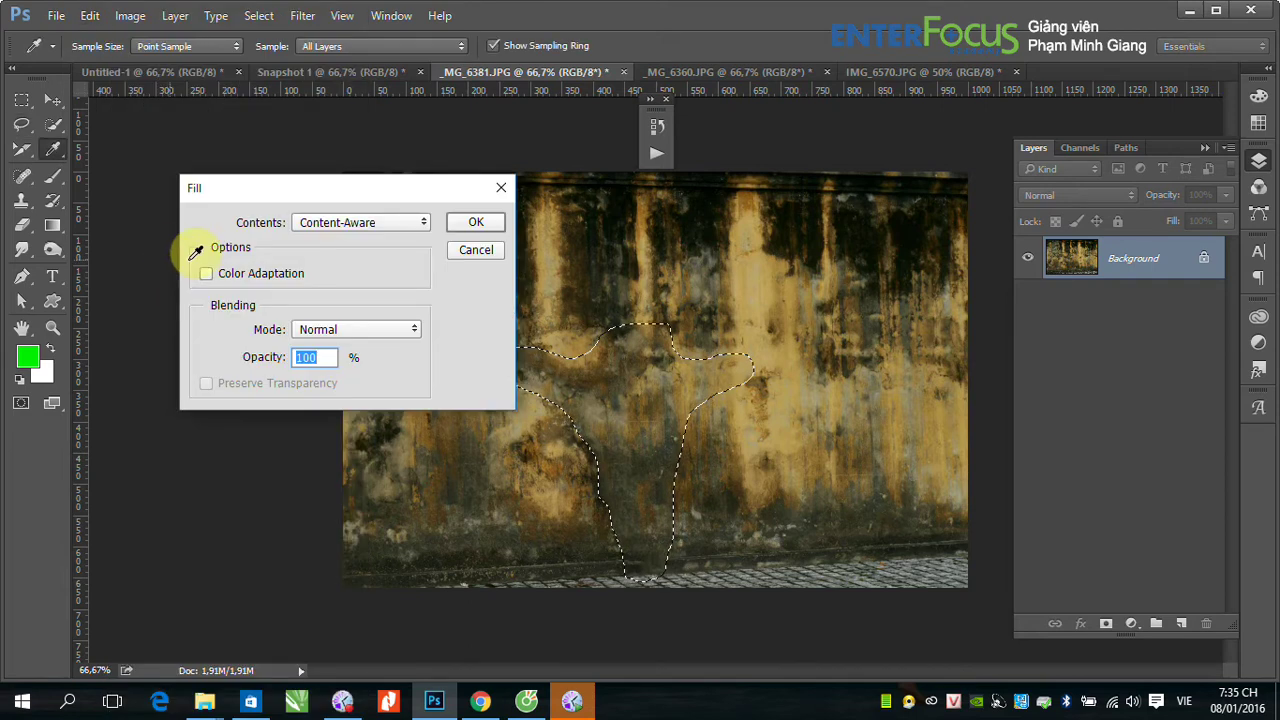
click(422, 223)
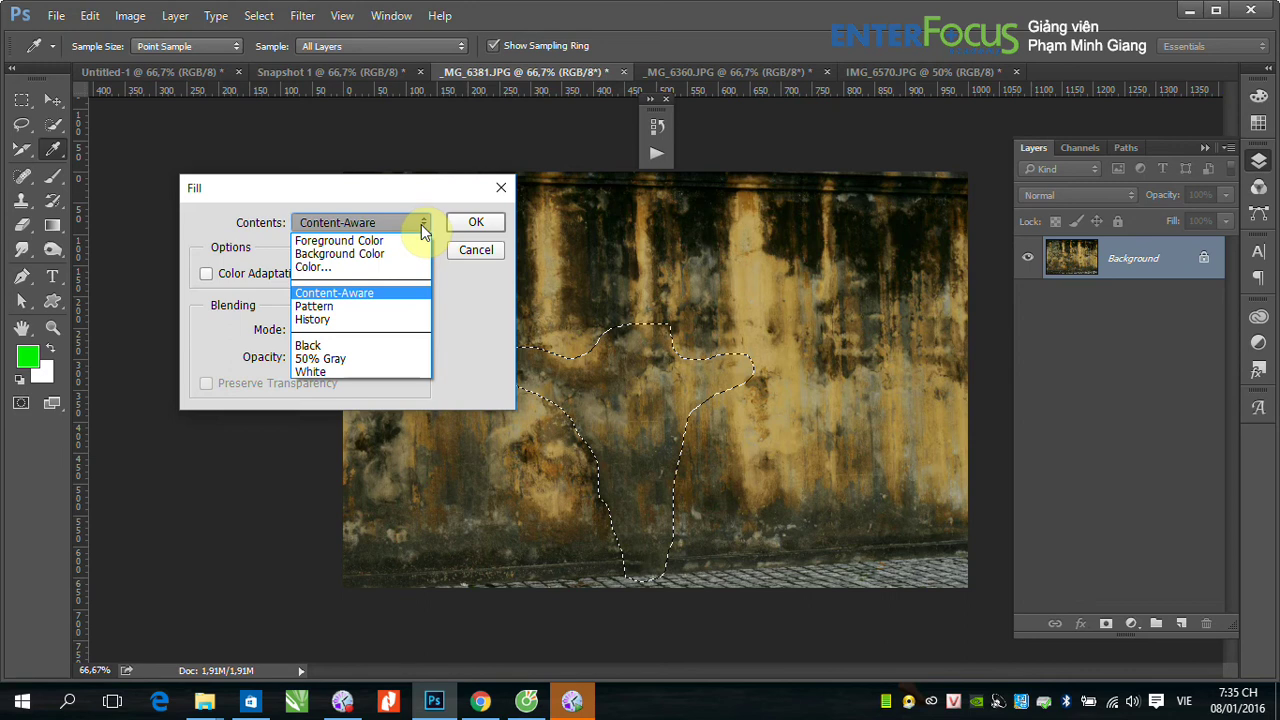
click(476, 262)
click(476, 252)
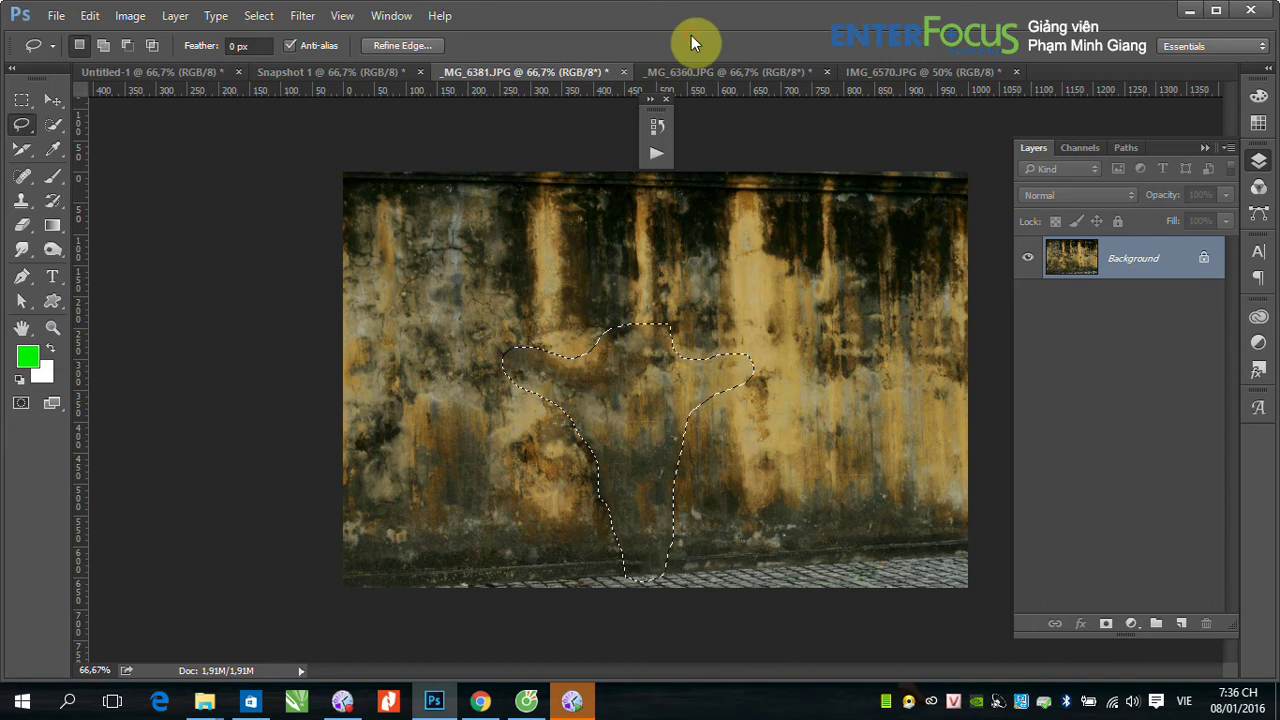
key(ctrl+d)
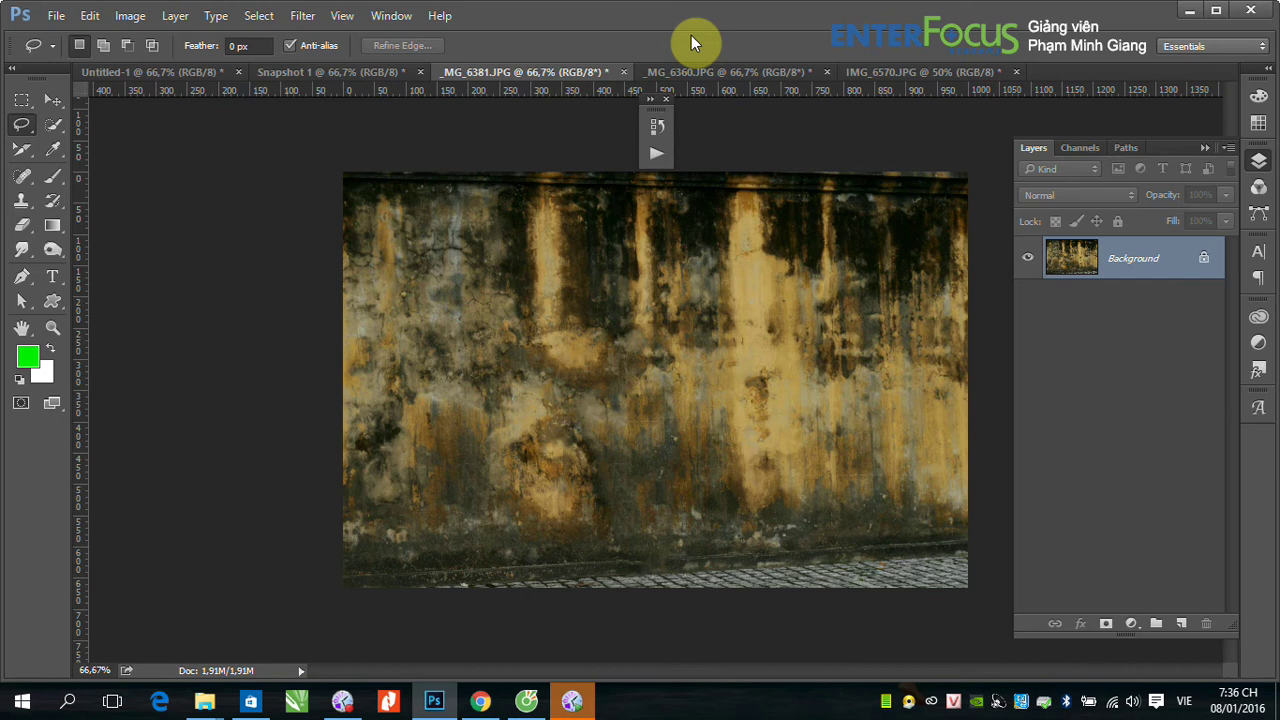
Undo the Content-Aware Fill so the woman in the red shirt reappears
click(99, 20)
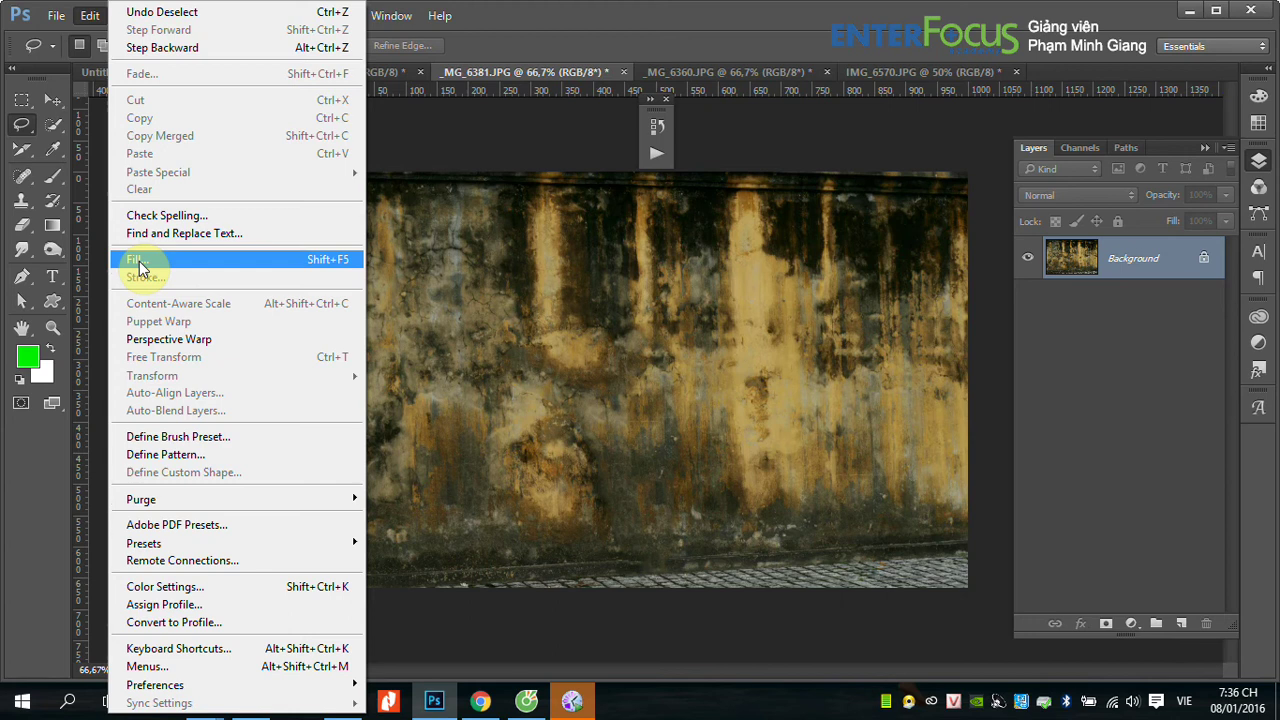
click(826, 15)
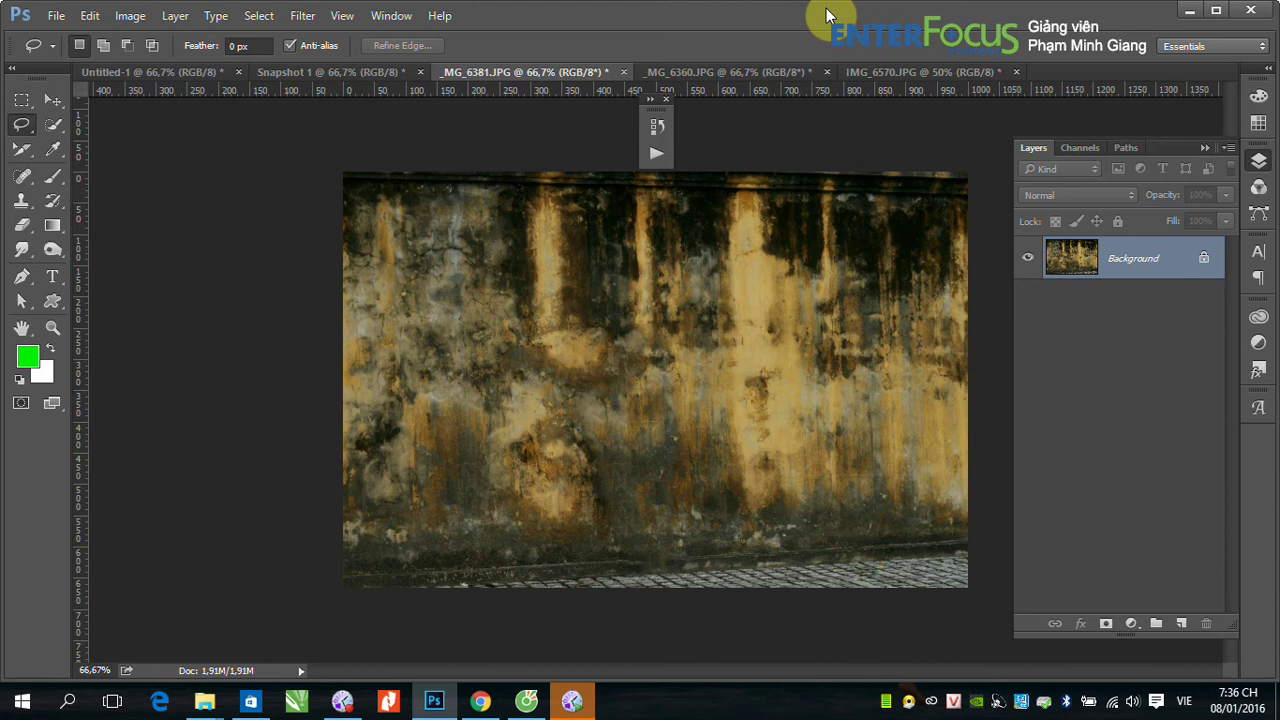
key(ctrl+z)
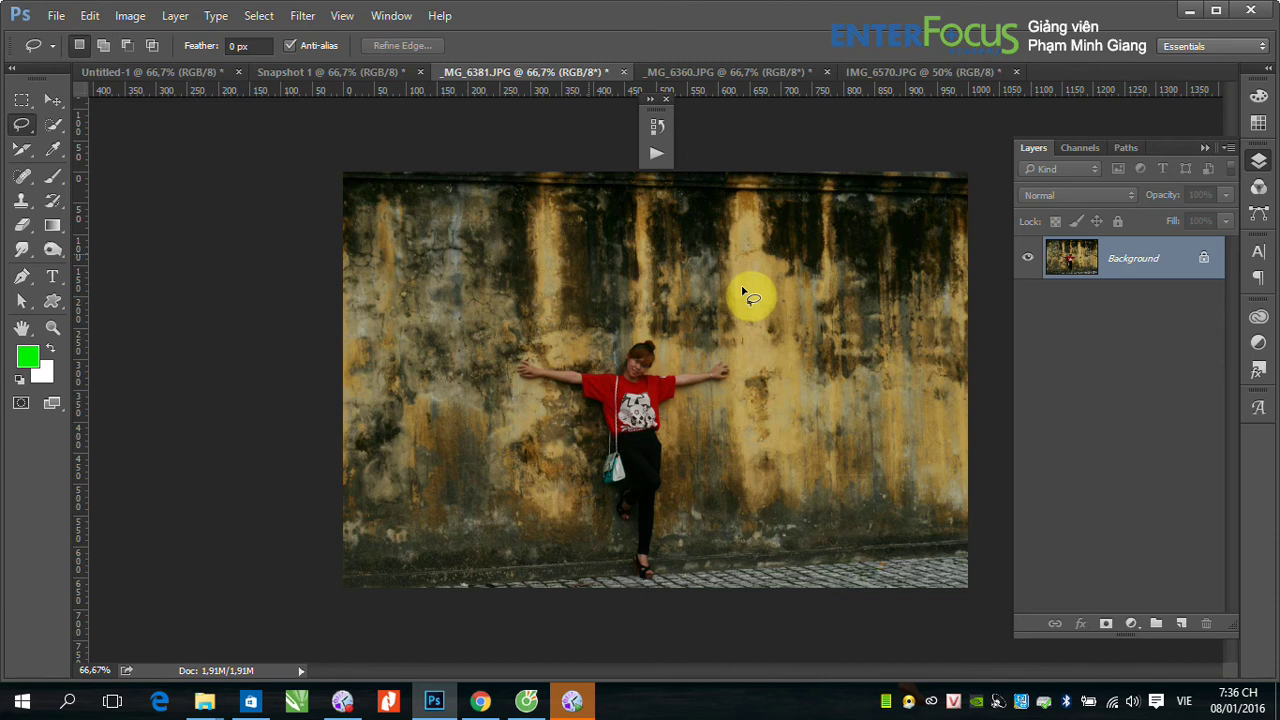
Fill the entire _MG_6381.JPG canvas with background white and reset colours to default black and white
click(53, 101)
click(57, 16)
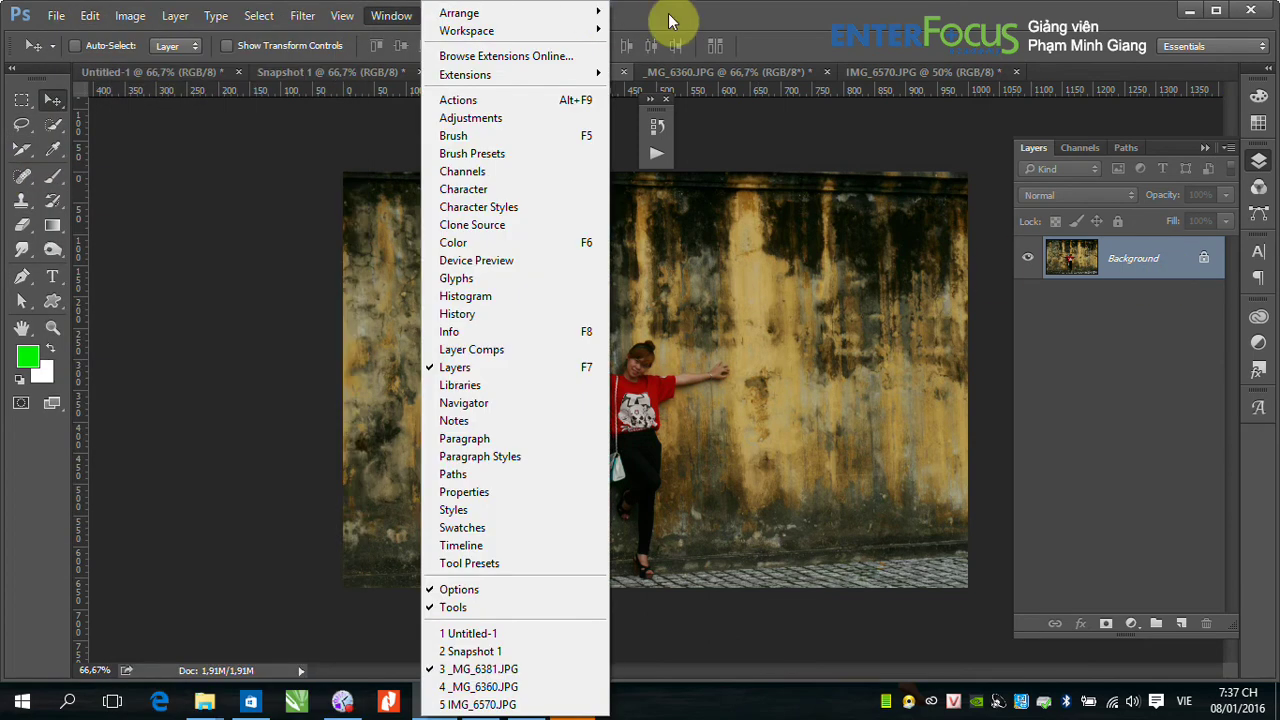
click(589, 22)
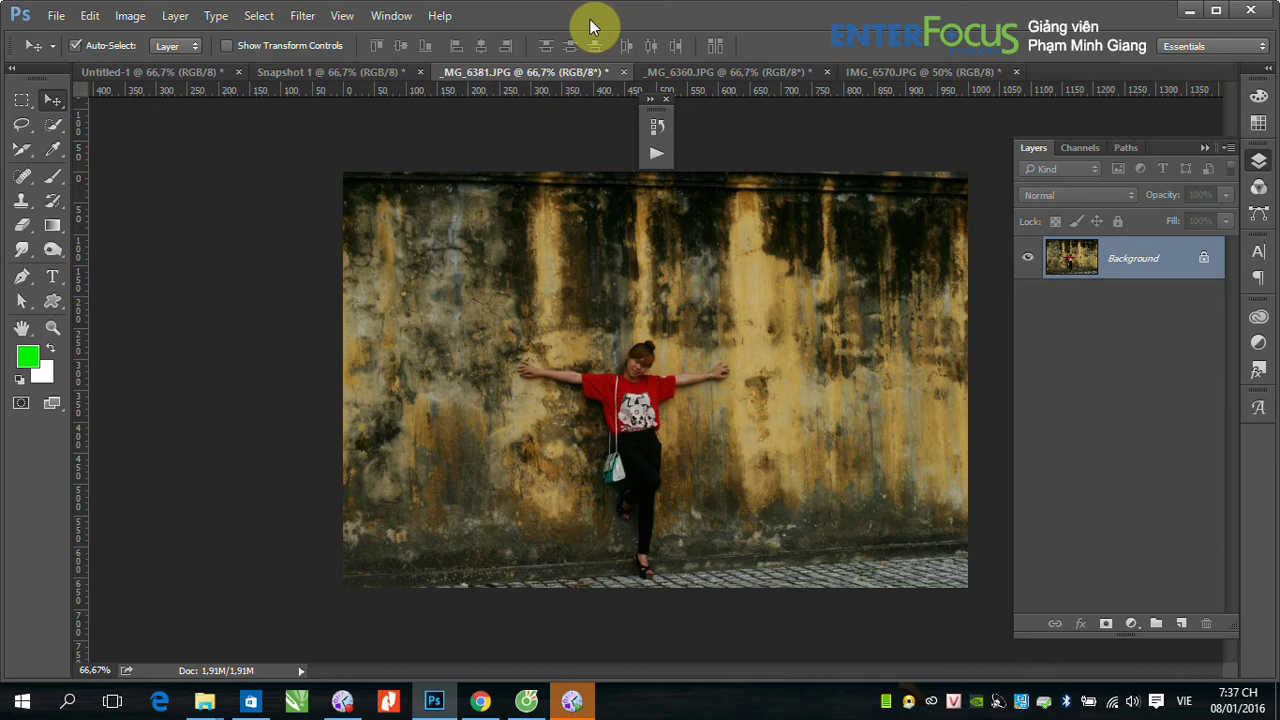
key(ctrl+BackSpace)
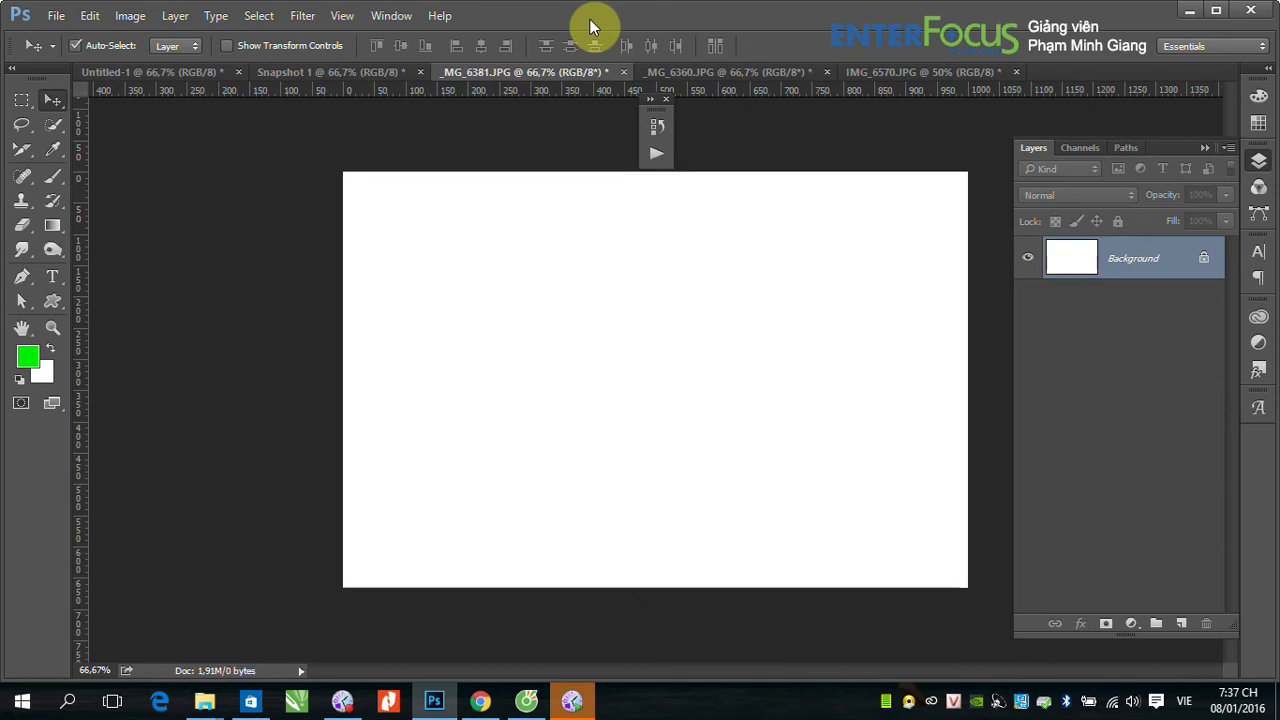
key(ctrl+z)
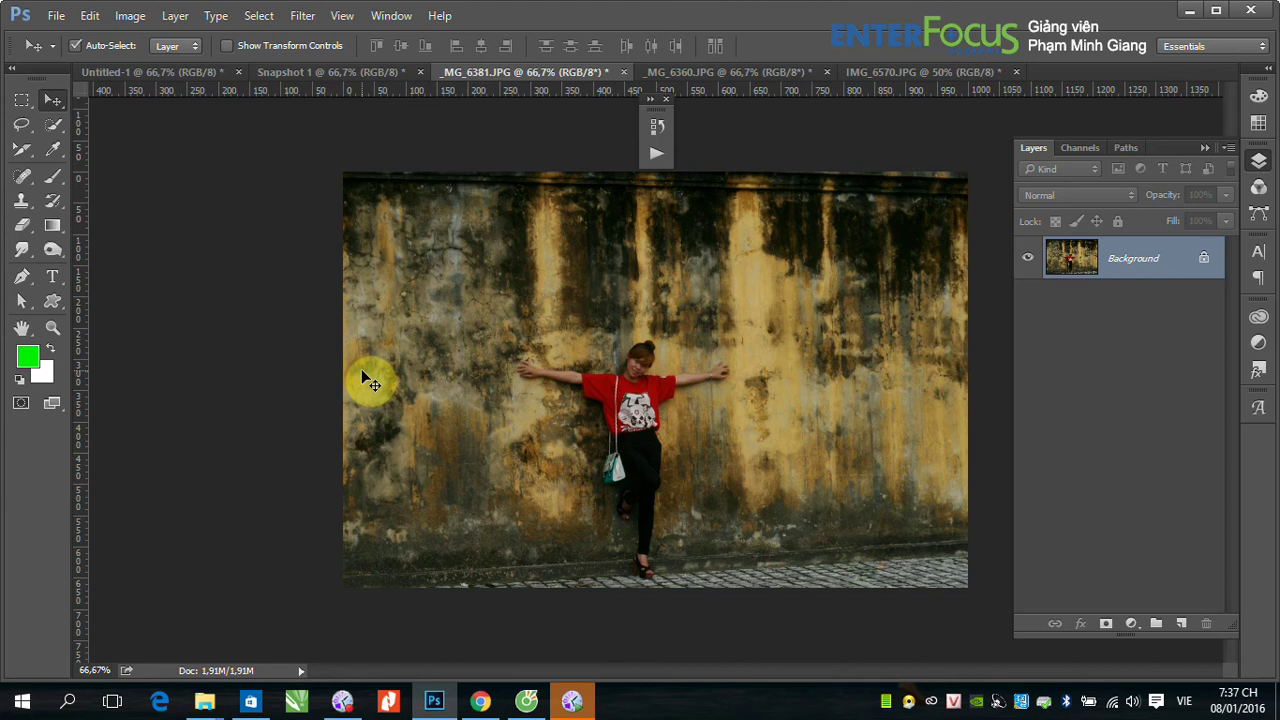
key(ctrl+BackSpace)
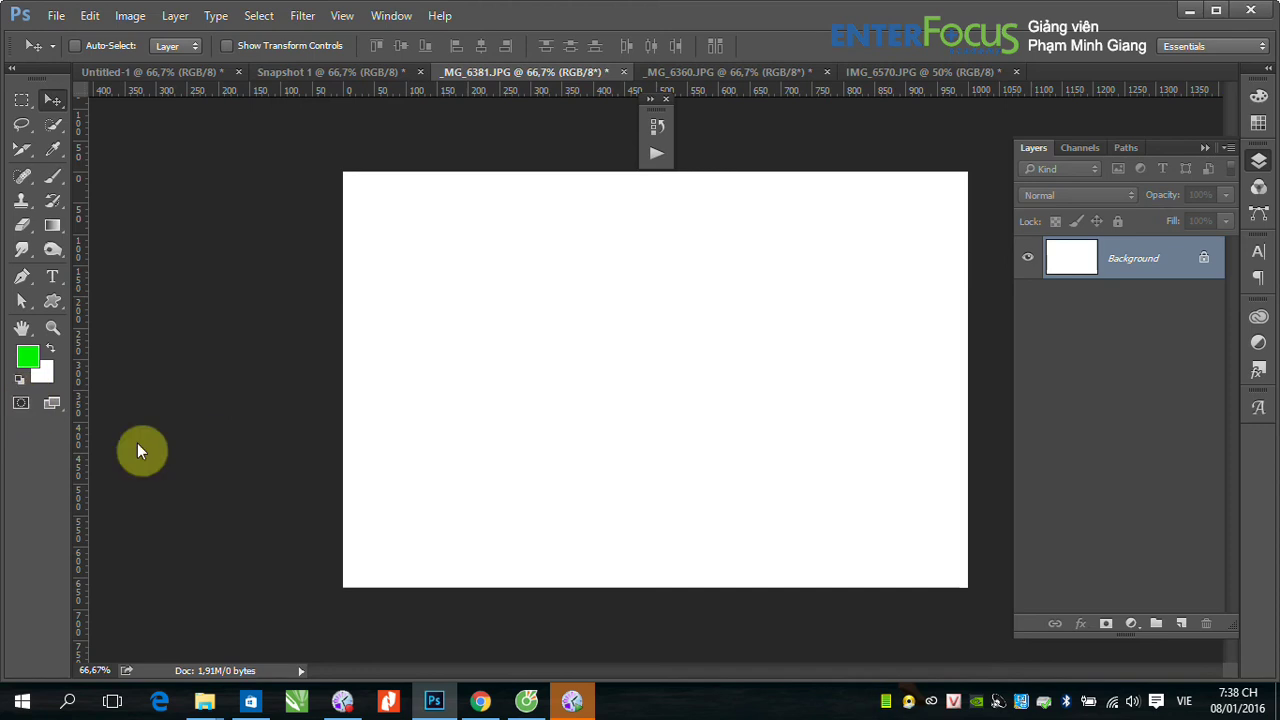
key(d)
Decline viewing the finished MPEG4 export and minimize the FlashBack Player
click(573, 705)
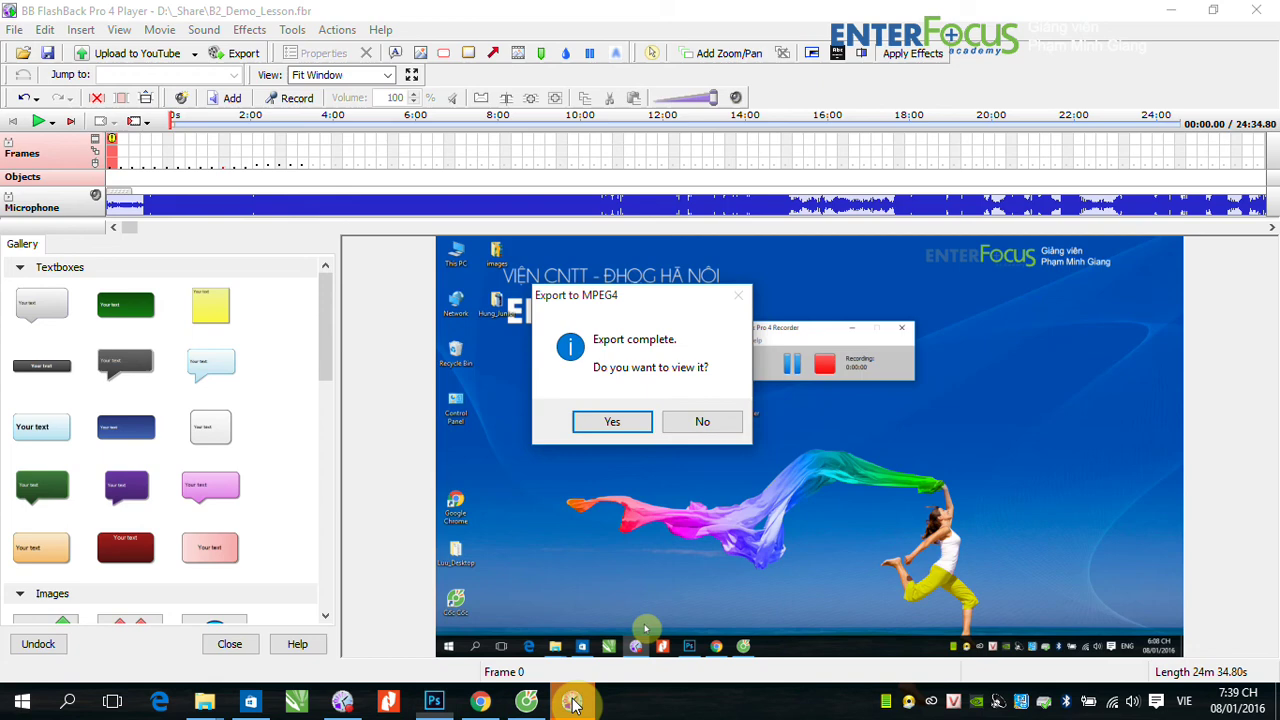
click(703, 424)
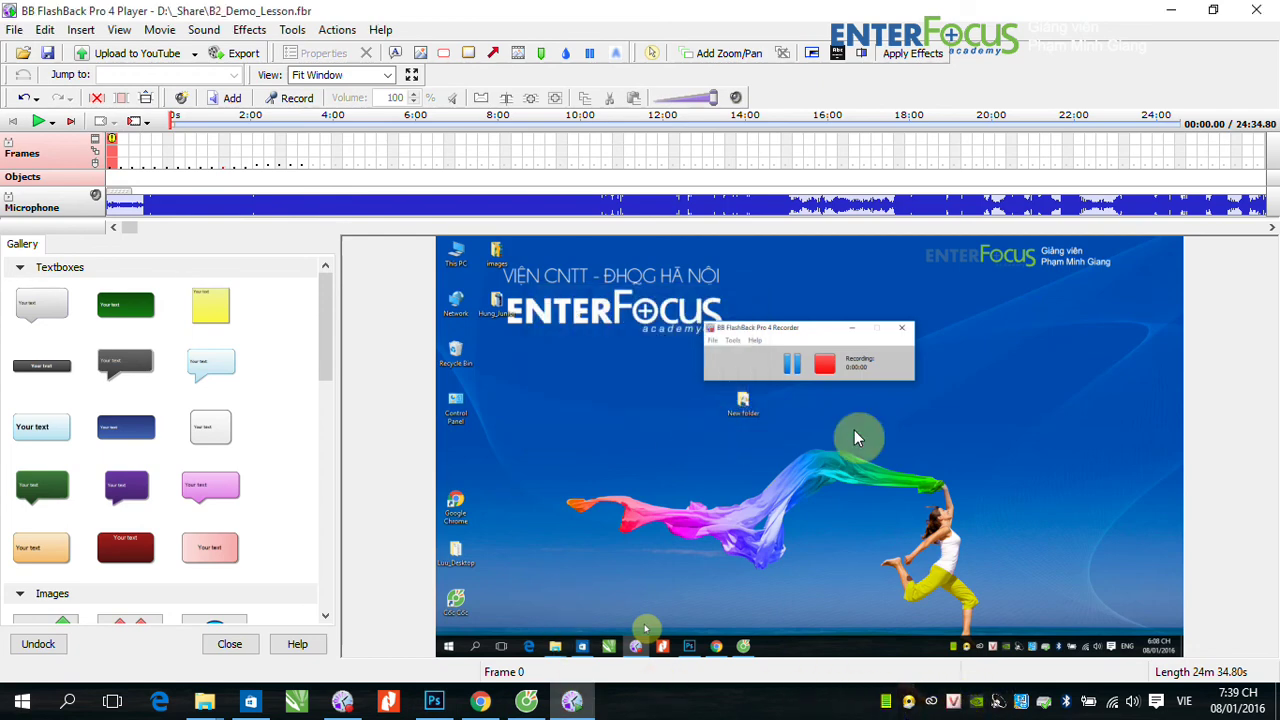
click(1172, 14)
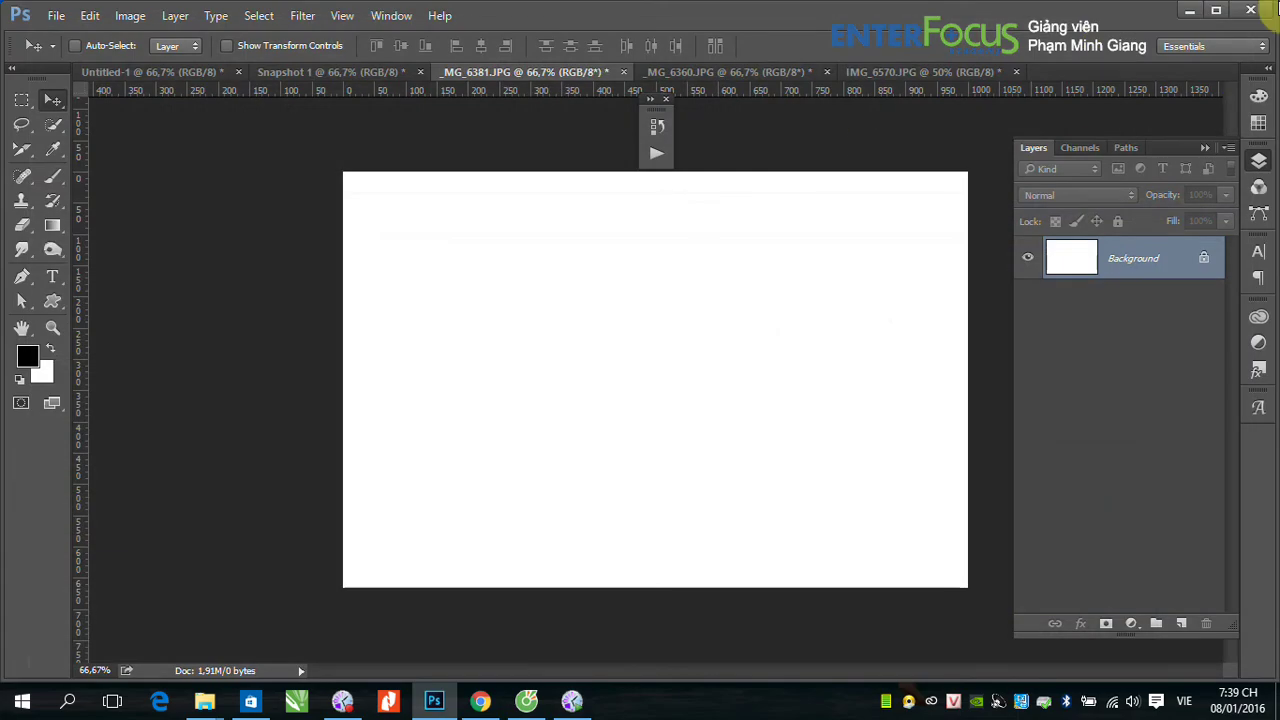